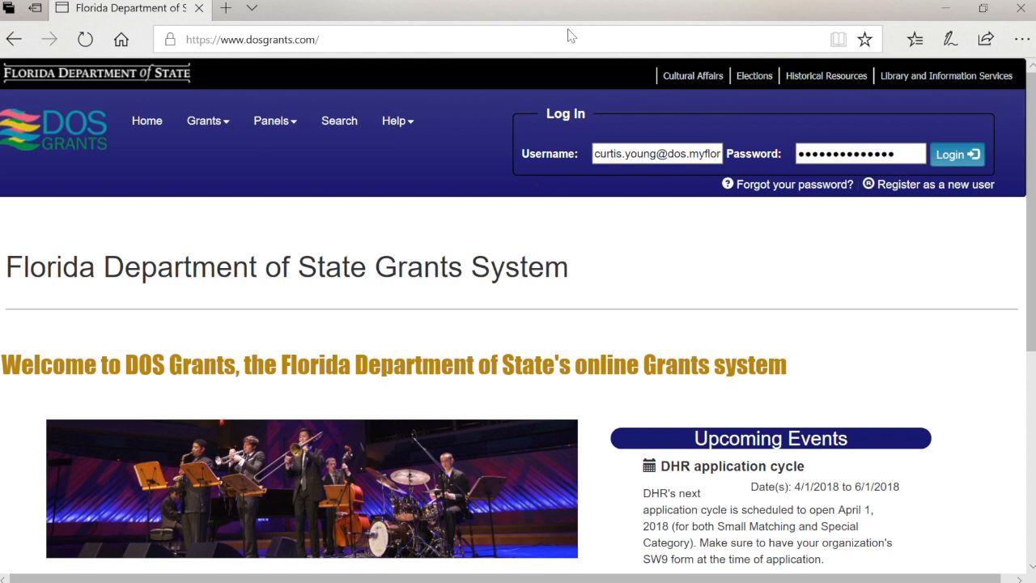
Clear the saved username and password from the DOS Grants login fields
{"action": "left_click", "coordinate": [670, 155]}
{"action": "left_click", "coordinate": [675, 157]}
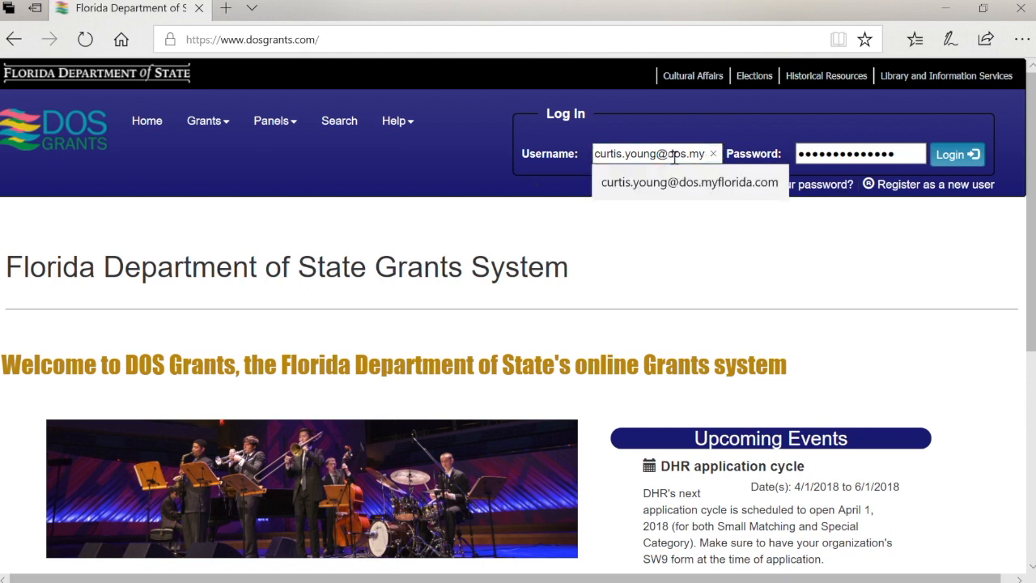
{"action": "triple_click", "coordinate": [674, 157]}
{"action": "key", "text": "BackSpace"}
{"action": "key", "text": "Tab"}
{"action": "key", "text": "BackSpace"}
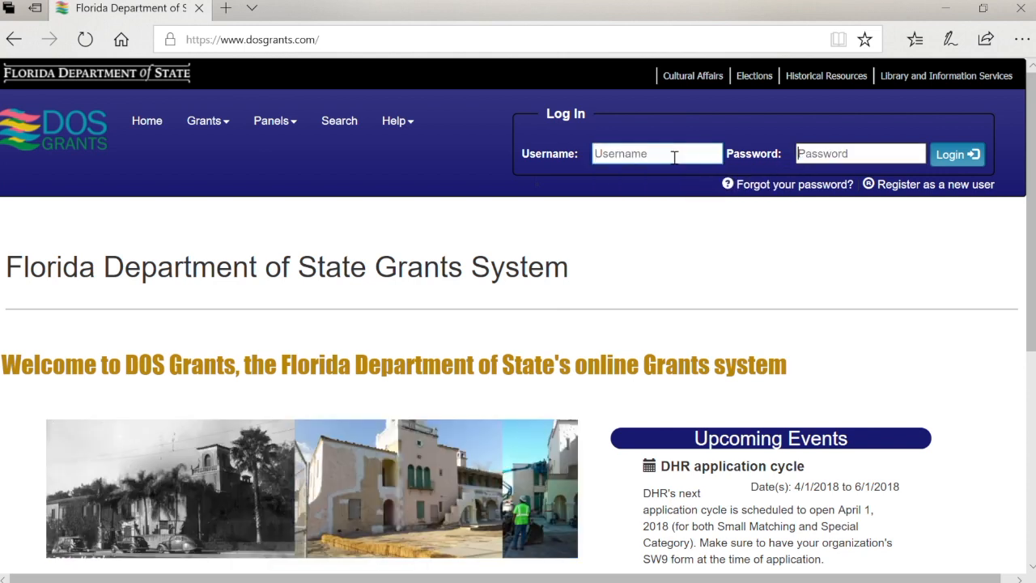
{"action": "key", "text": "Tab"}
{"action": "left_click", "coordinate": [910, 279]}
Dismiss the username autofill suggestion and go to the new-user registration page
{"action": "left_click", "coordinate": [626, 153]}
{"action": "left_click", "coordinate": [626, 155]}
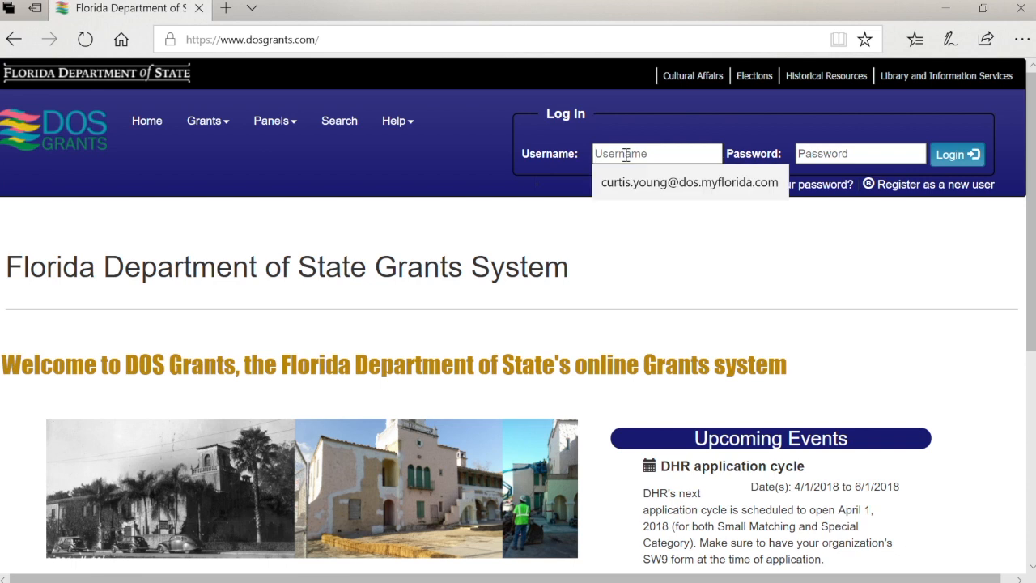
{"action": "left_click", "coordinate": [812, 278]}
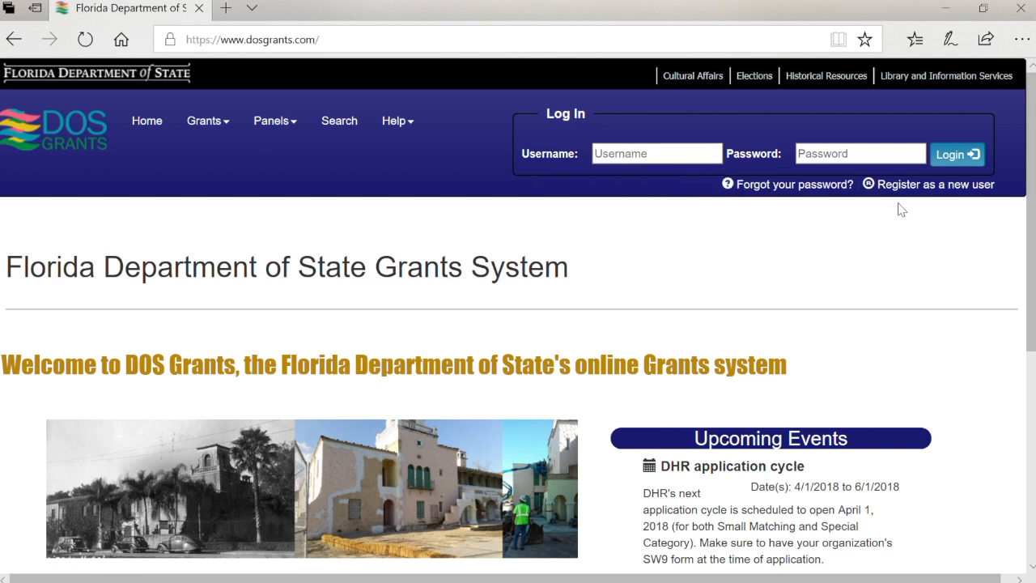
{"action": "left_click", "coordinate": [920, 185]}
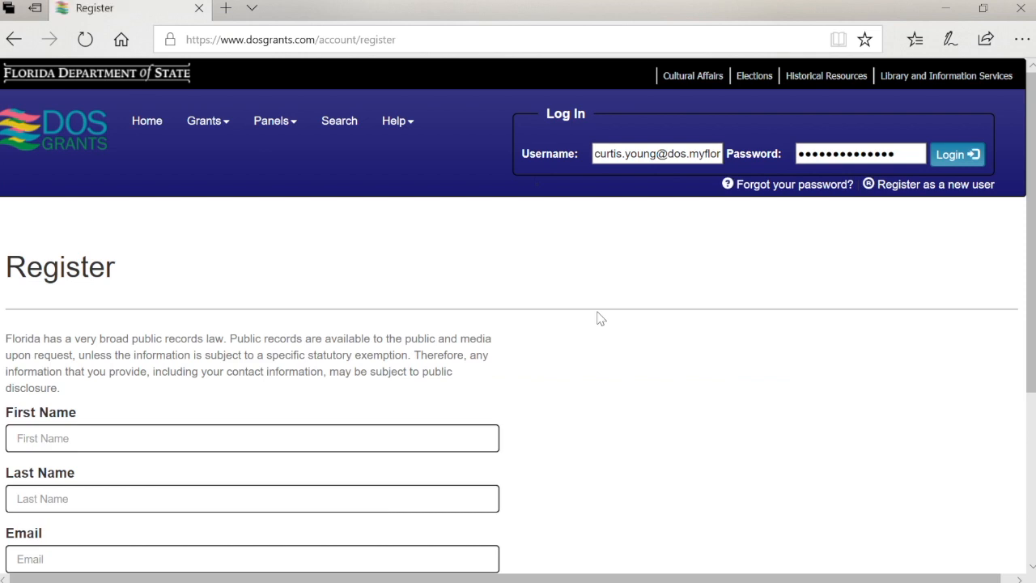
Fill in first name, last name and the e-mail address, then submit the registration
{"action": "scroll", "coordinate": [601, 318], "scroll_direction": "down", "scroll_amount": 2}
{"action": "left_click", "coordinate": [407, 330]}
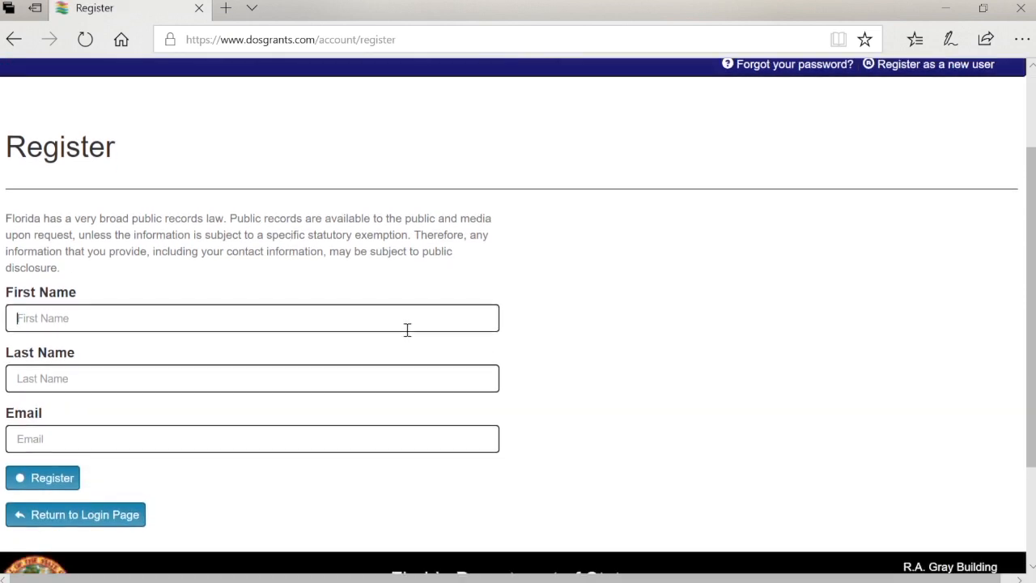
{"action": "type", "text": "C"}
{"action": "type", "text": "Te"}
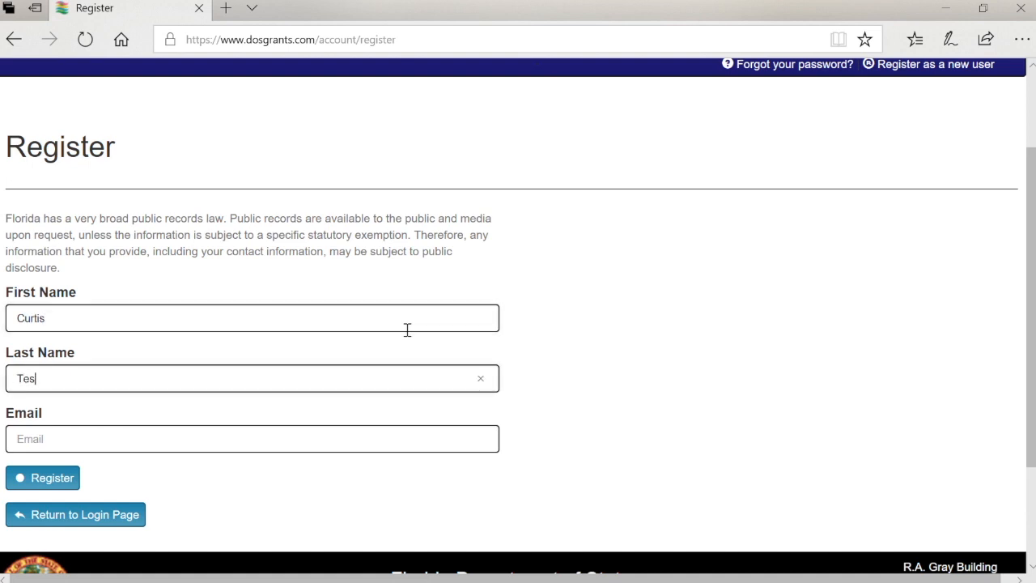
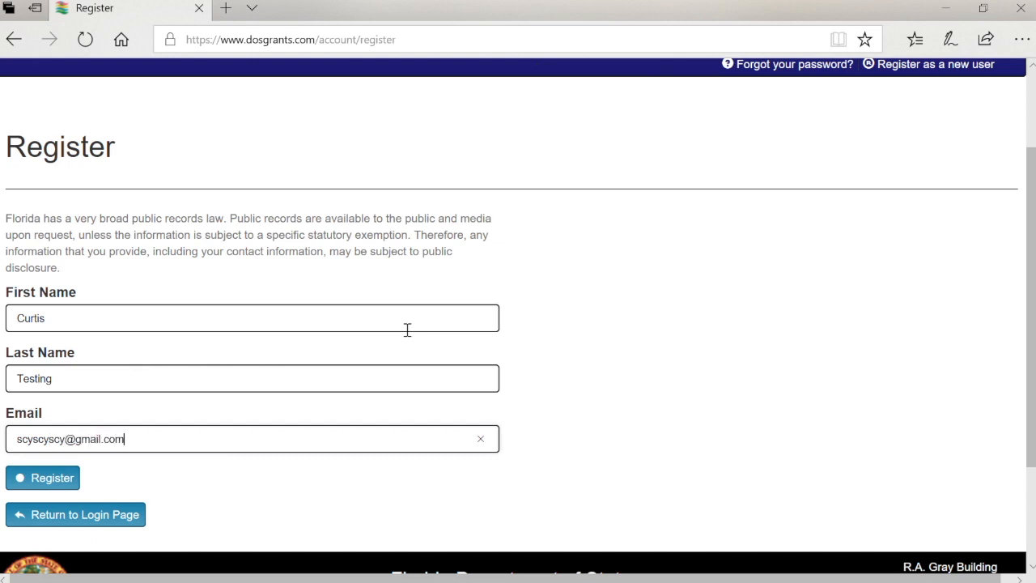
{"action": "left_click", "coordinate": [45, 483]}
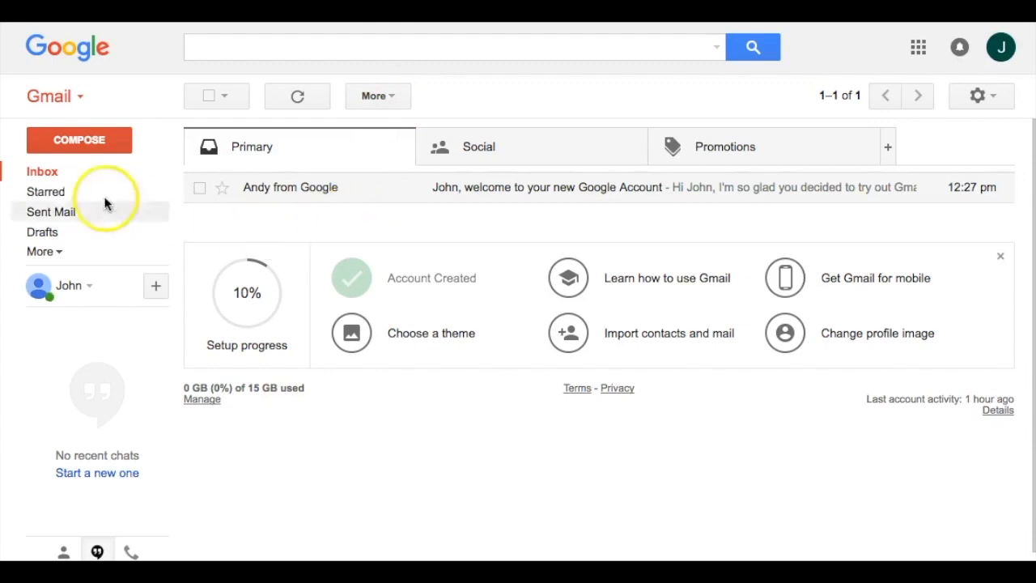
Refresh the inbox, open the 'Please confirm your email' message and activate the account
{"action": "left_click", "coordinate": [63, 178]}
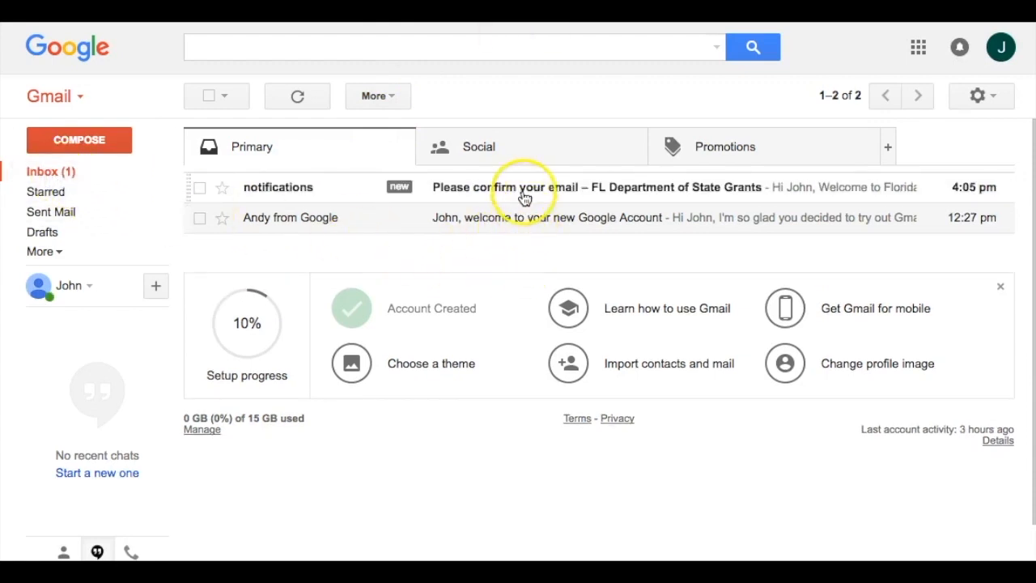
{"action": "left_click", "coordinate": [525, 192]}
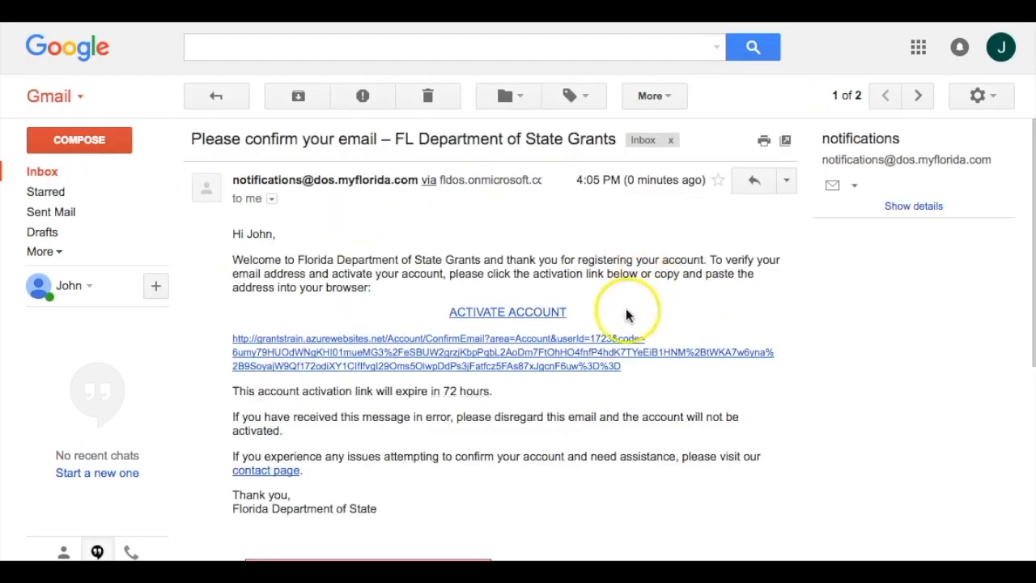
{"action": "left_click", "coordinate": [539, 314]}
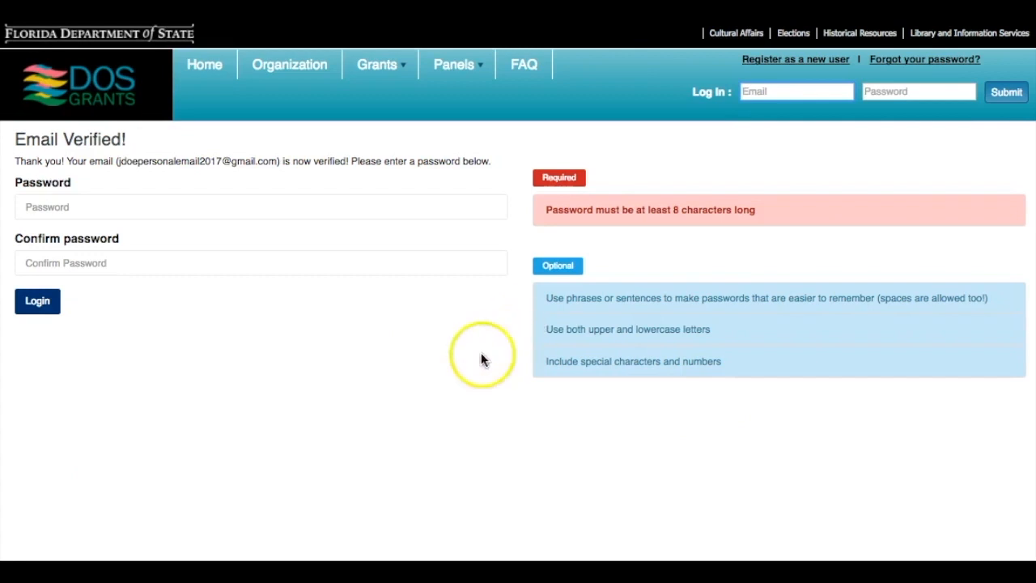
Enter and confirm the new account password, then log in
{"action": "left_click", "coordinate": [175, 205]}
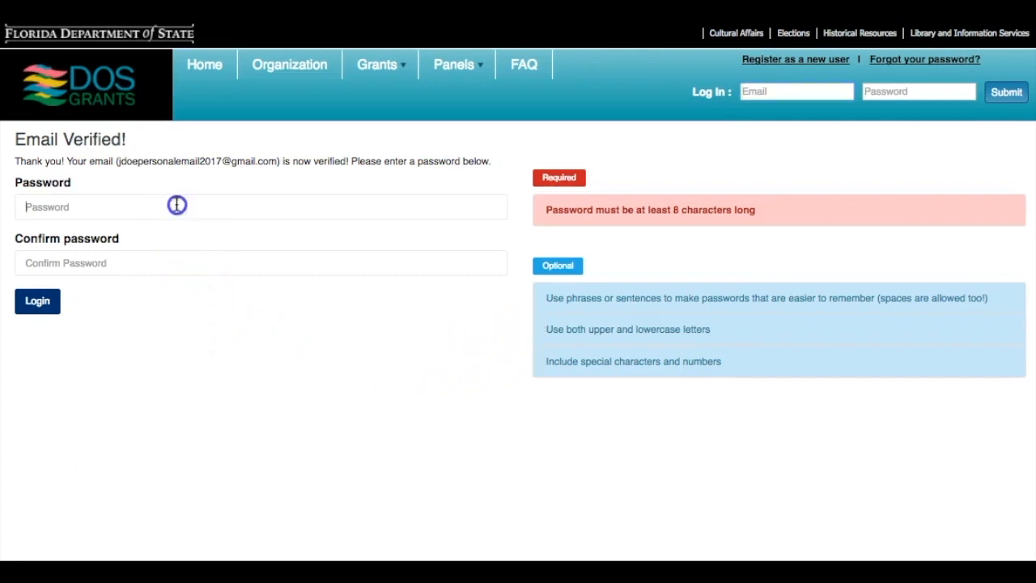
{"action": "type", "text": "***"}
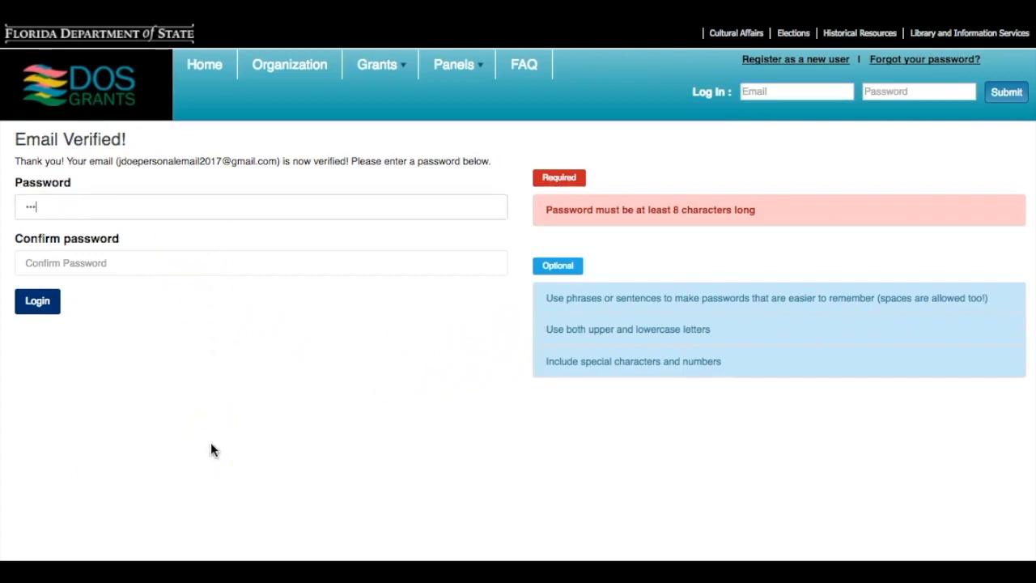
{"action": "key", "text": "Tab"}
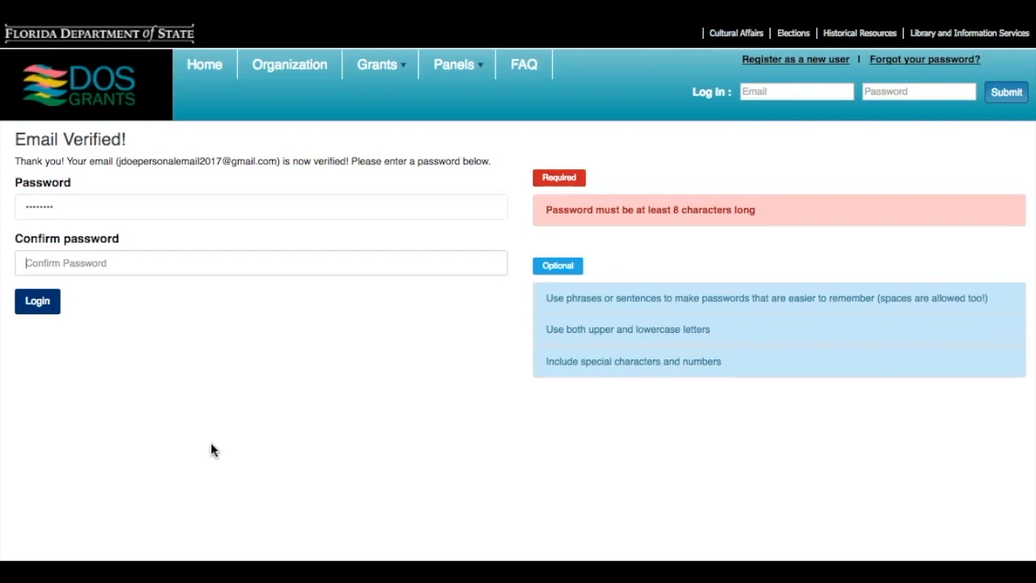
{"action": "type", "text": "***"}
{"action": "left_click", "coordinate": [39, 306]}
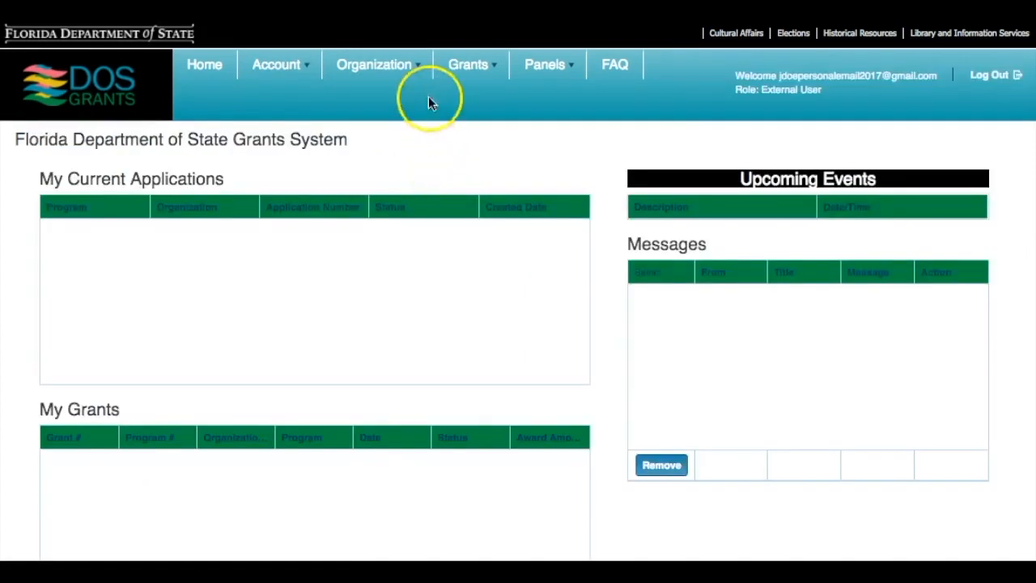
Search Create an Organization for 'MyFloridaOrg' and, finding none, start a new organization
{"action": "left_click", "coordinate": [409, 69]}
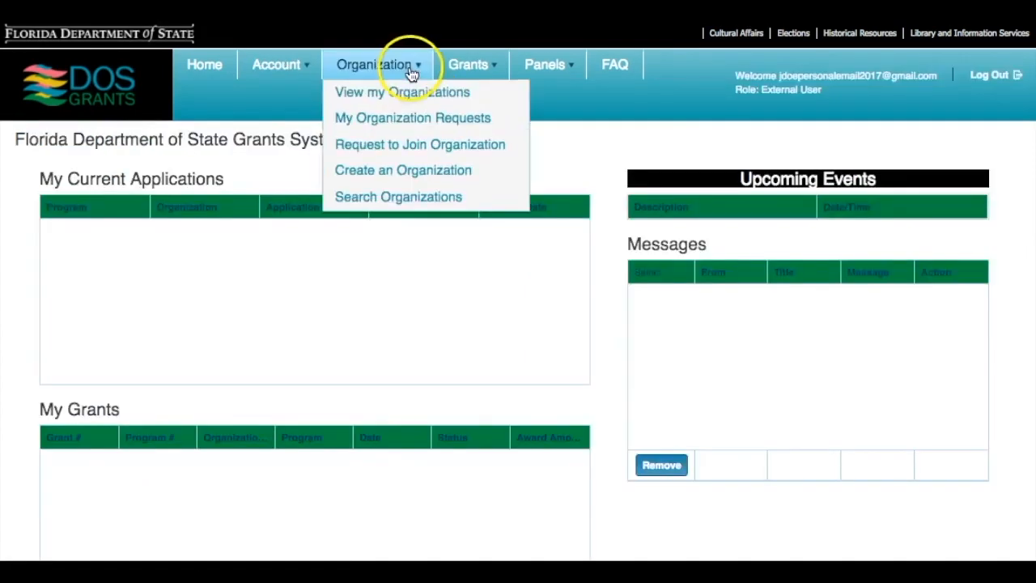
{"action": "left_click", "coordinate": [383, 172]}
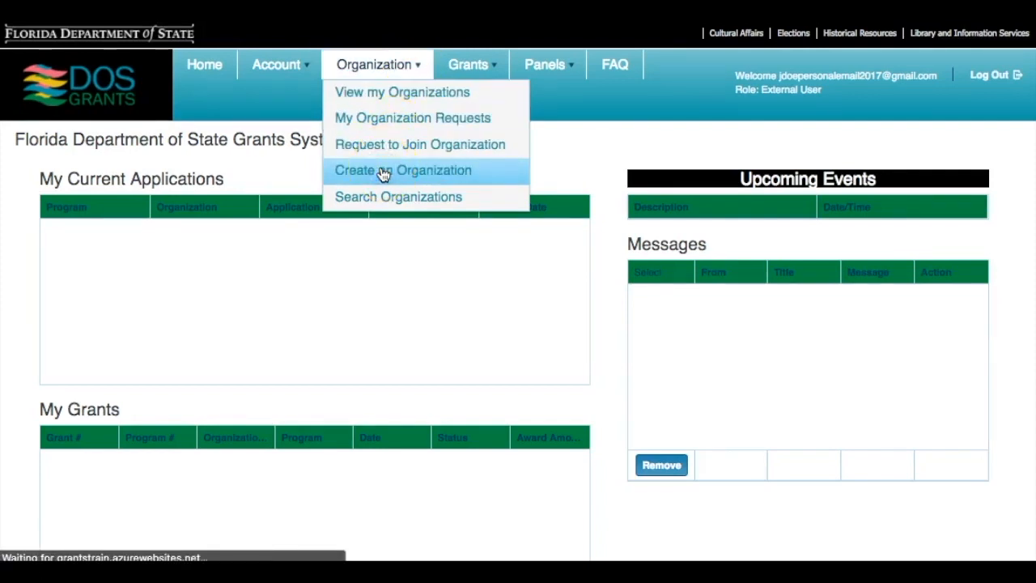
{"action": "left_click", "coordinate": [261, 239]}
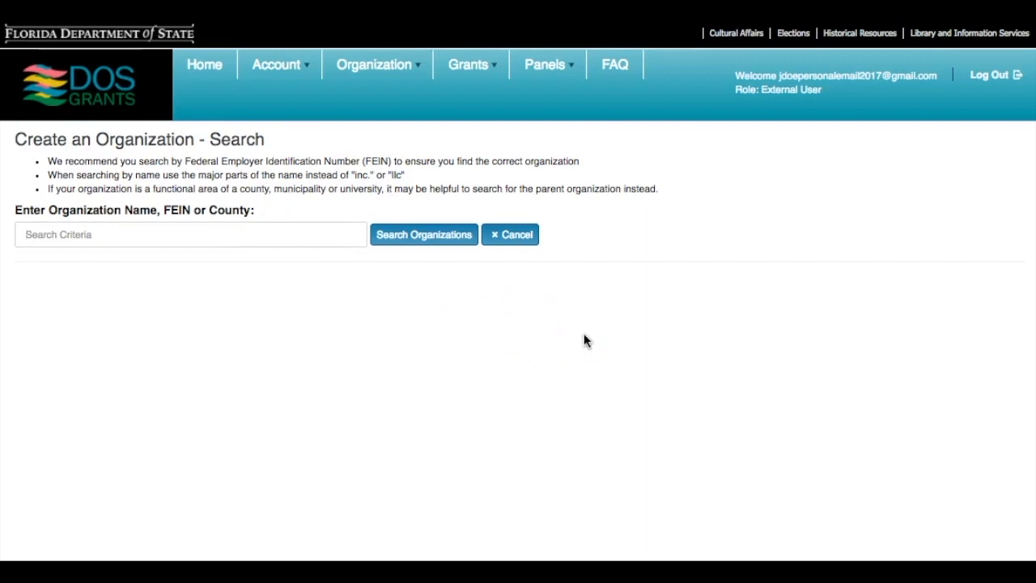
{"action": "type", "text": "MyFloridaOrg"}
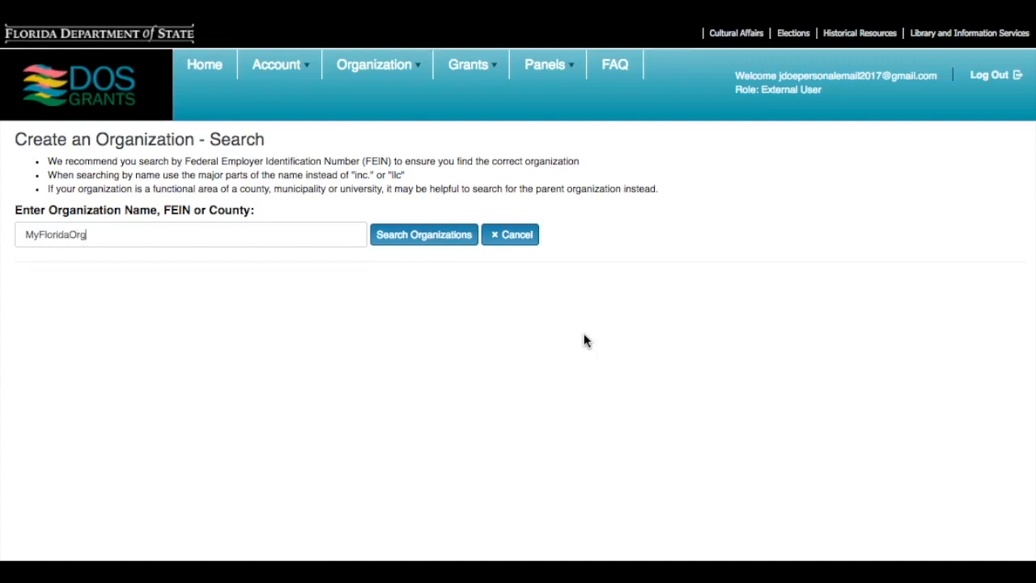
{"action": "left_click", "coordinate": [423, 234]}
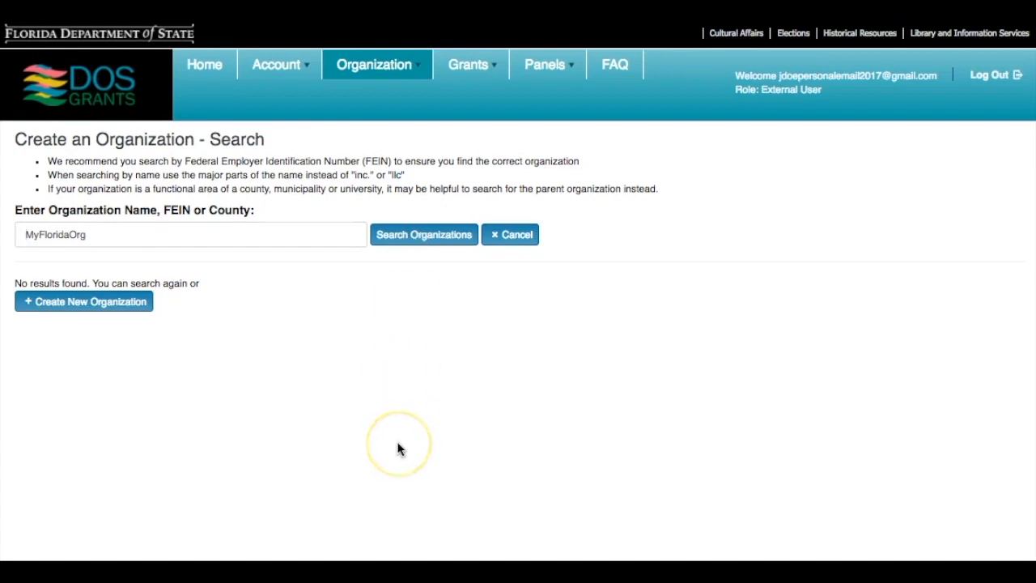
{"action": "left_click", "coordinate": [113, 311]}
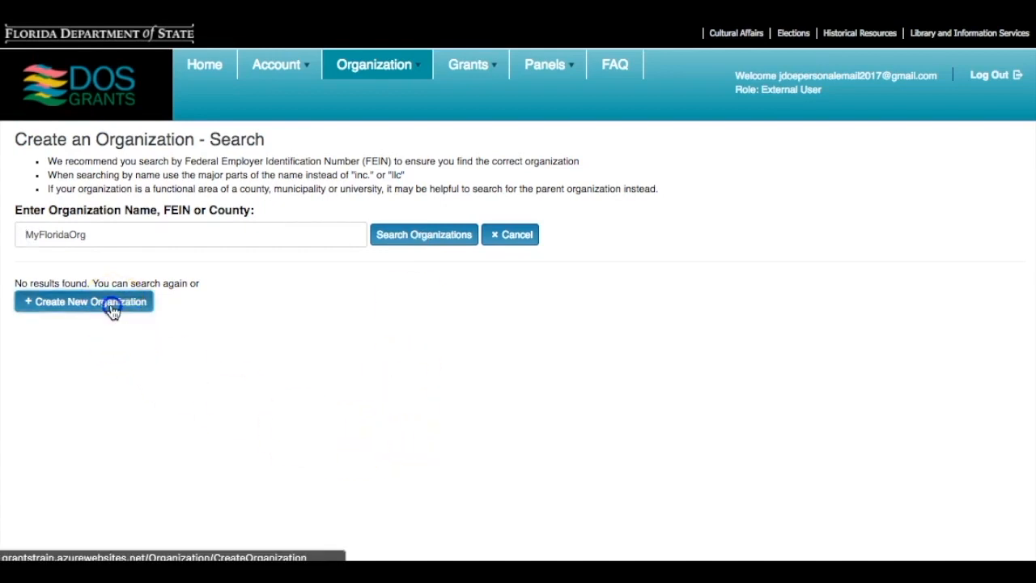
Enter the organization's FEIN and legal name 'MyFloridaOrganization'
{"action": "left_click", "coordinate": [113, 172]}
{"action": "type", "text": "55-5555555"}
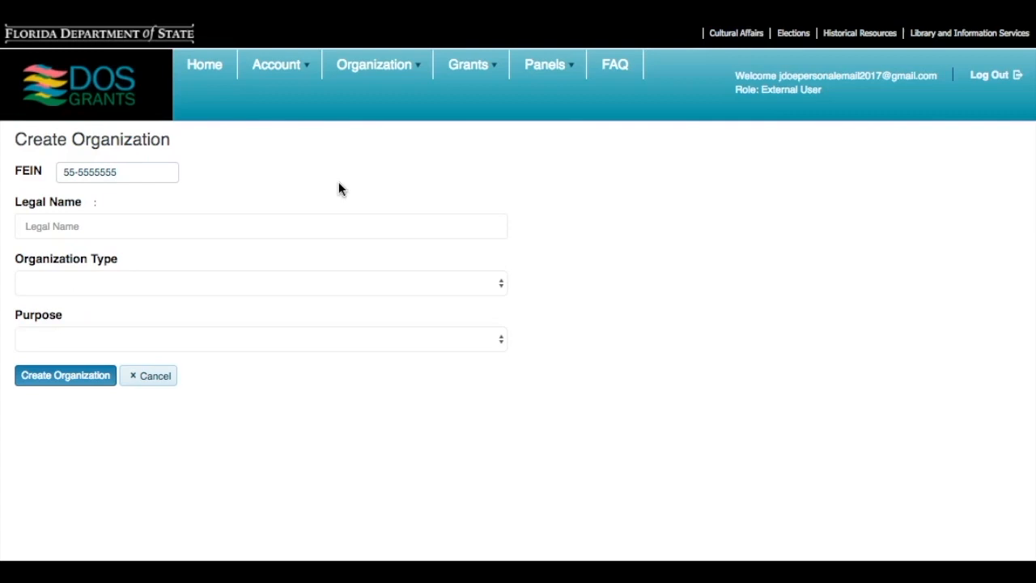
{"action": "left_click", "coordinate": [269, 229]}
{"action": "type", "text": "MyFloridaOrg"}
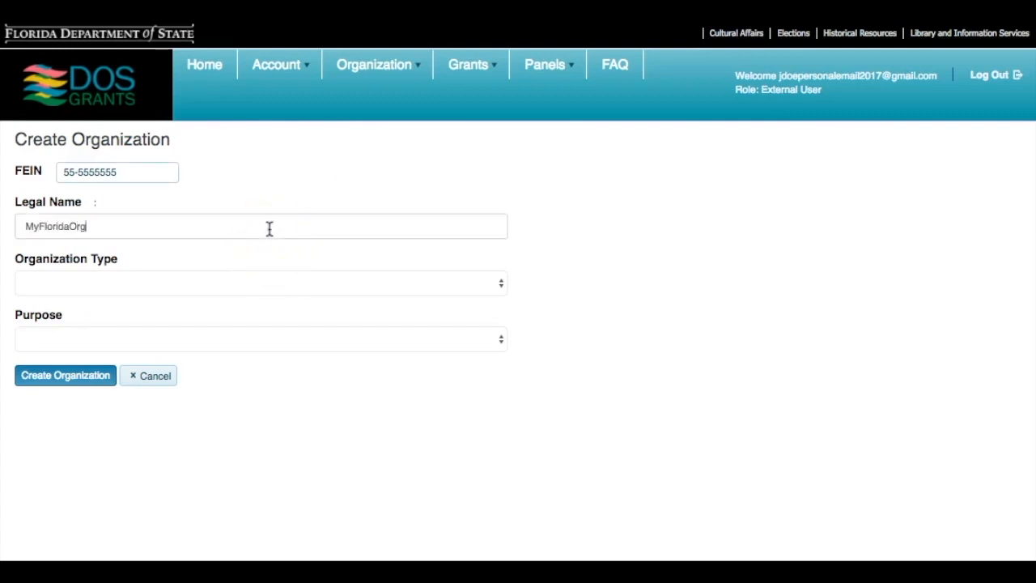
{"action": "type", "text": "anization"}
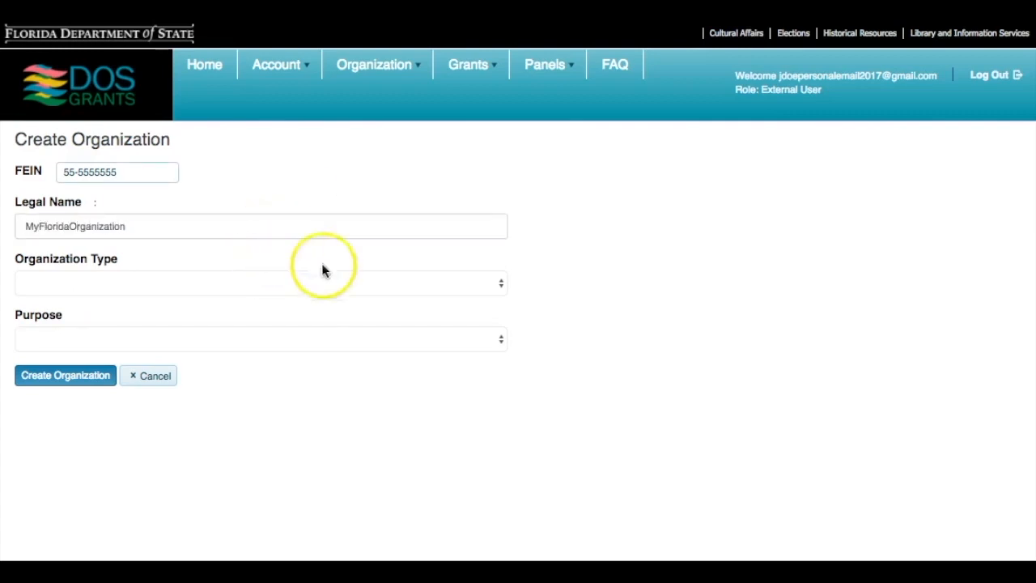
Set type Nonprofit Organization and purpose Cultural Organization, then create the organization
{"action": "left_click", "coordinate": [495, 285]}
{"action": "left_click", "coordinate": [453, 297]}
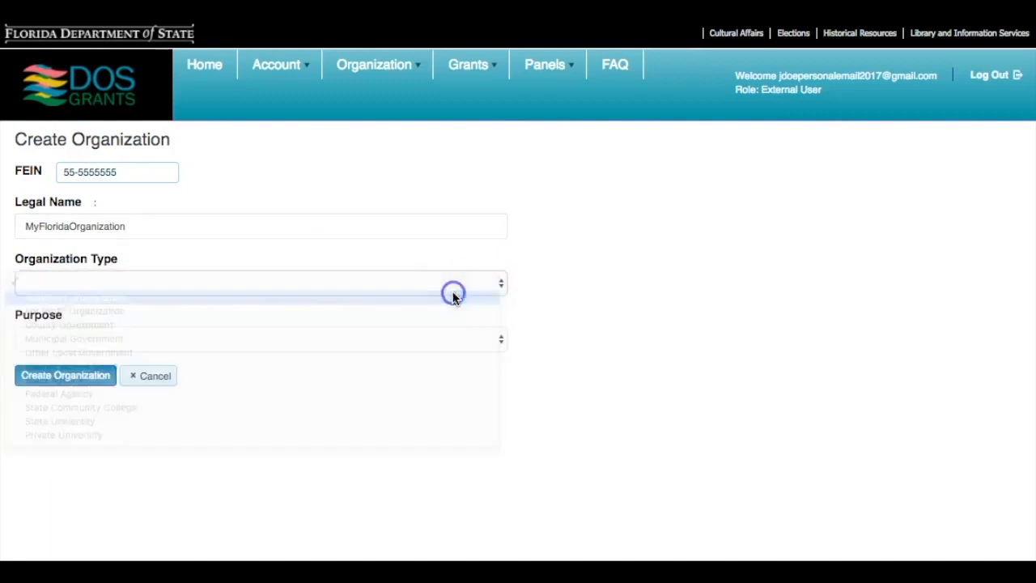
{"action": "left_click", "coordinate": [484, 340]}
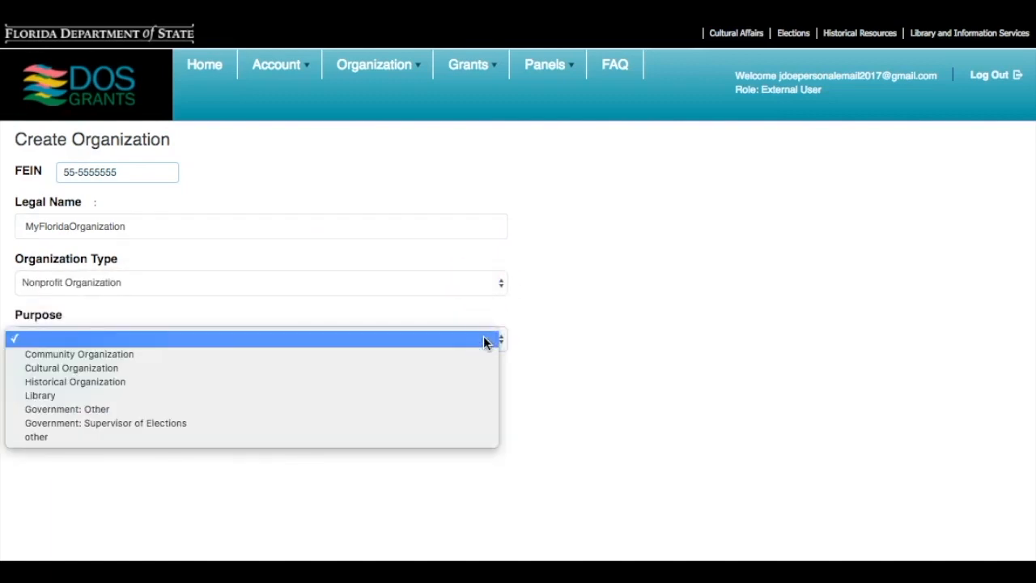
{"action": "left_click", "coordinate": [455, 408]}
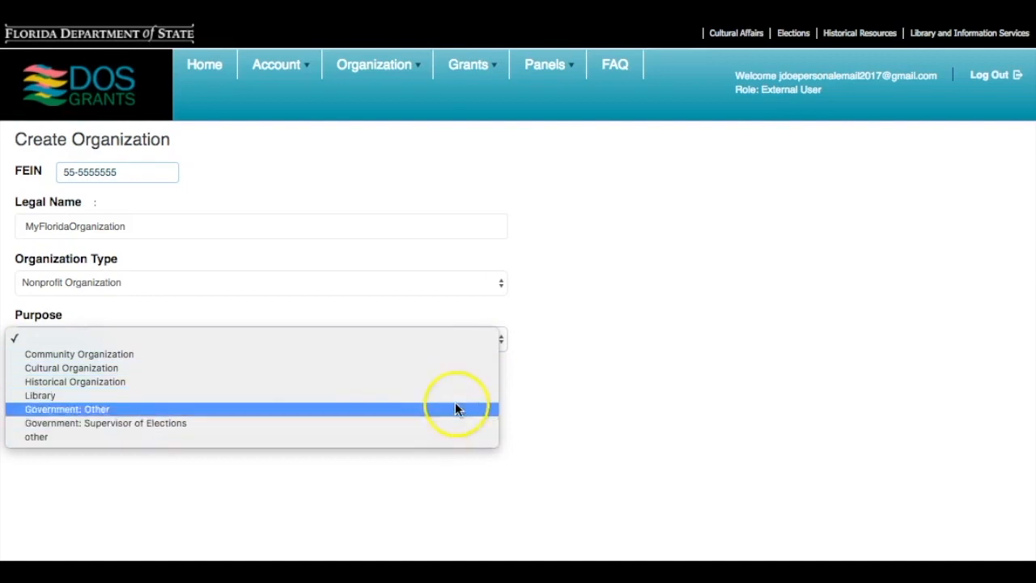
{"action": "left_click", "coordinate": [456, 368]}
{"action": "left_click", "coordinate": [56, 379]}
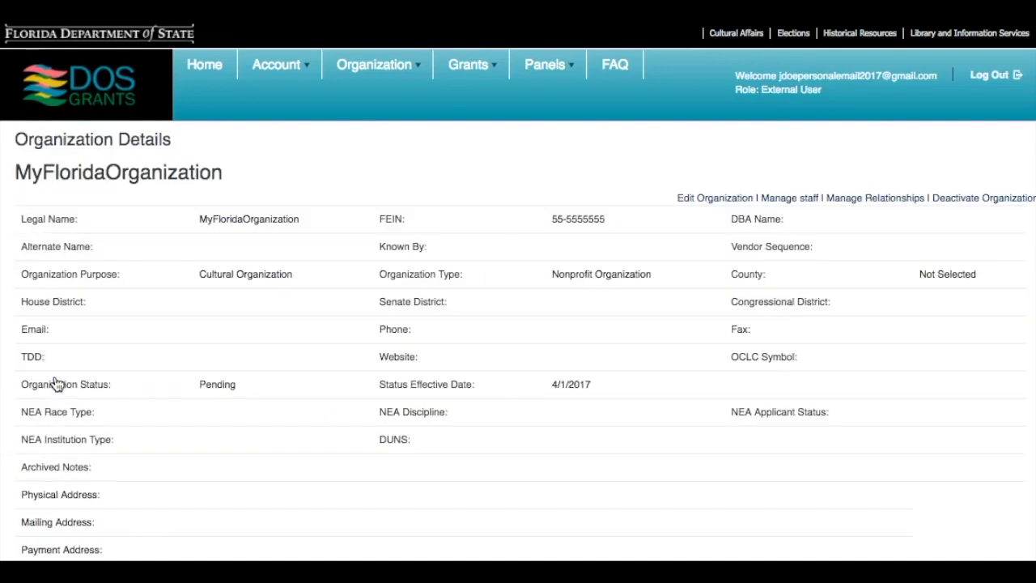
Open MyFloridaOrganization's details for editing
{"action": "scroll", "coordinate": [483, 440], "scroll_direction": "down", "scroll_amount": 5}
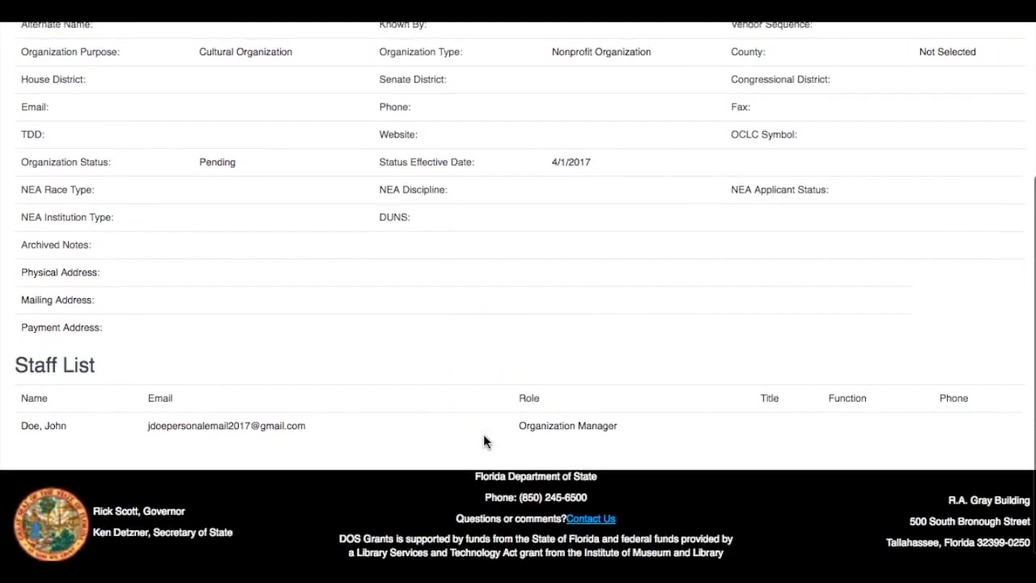
{"action": "scroll", "coordinate": [484, 441], "scroll_direction": "up", "scroll_amount": 5}
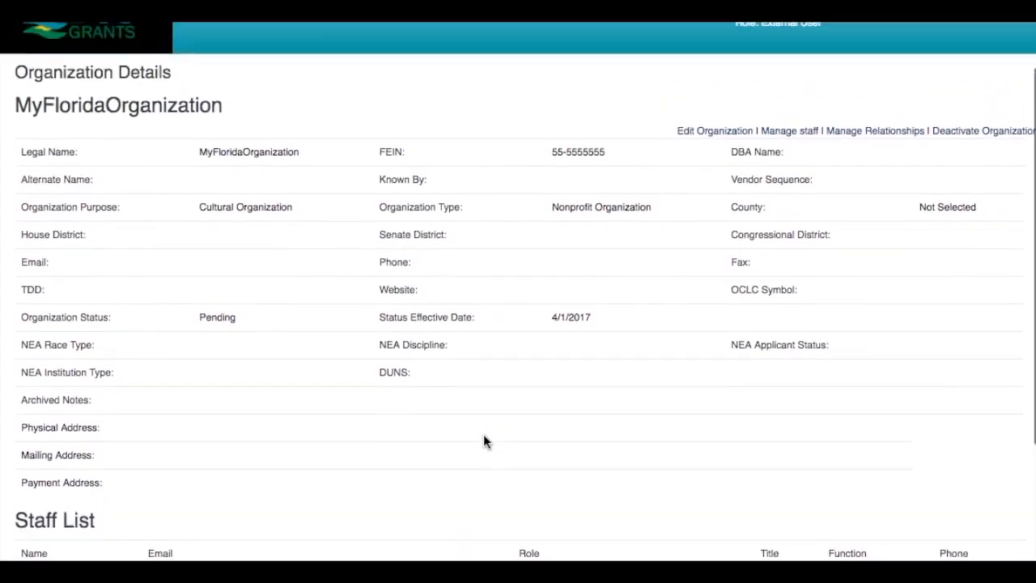
{"action": "scroll", "coordinate": [483, 441], "scroll_direction": "up", "scroll_amount": 1}
{"action": "left_click", "coordinate": [709, 198]}
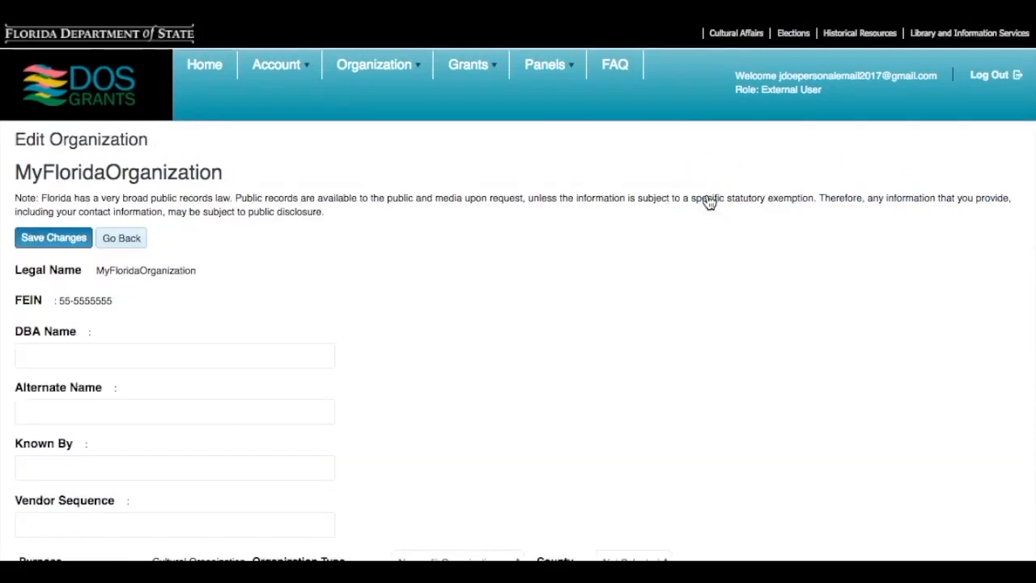
{"action": "scroll", "coordinate": [635, 291], "scroll_direction": "down", "scroll_amount": 2}
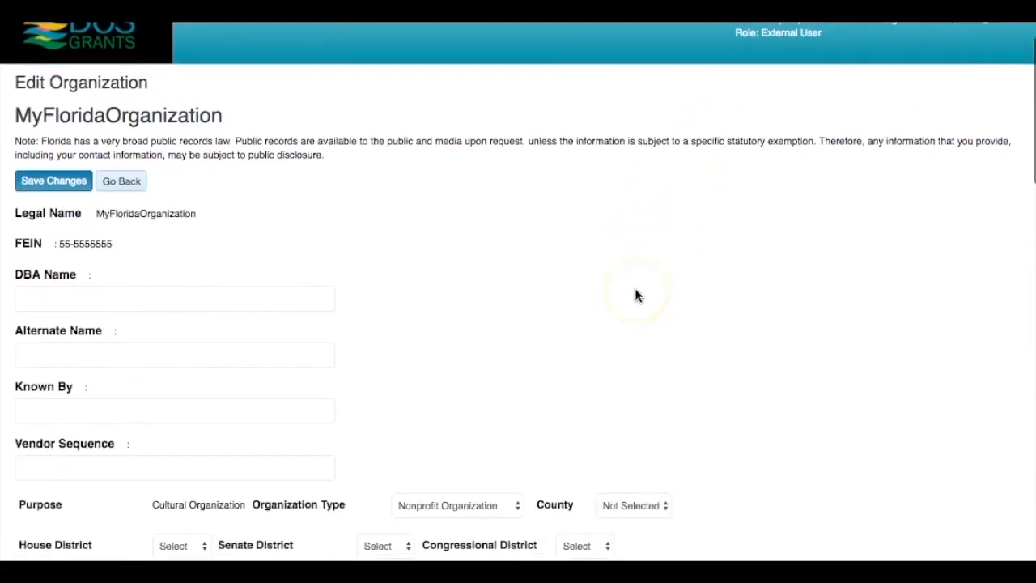
Enter DBA name 'My FL Org', phone, website and physical address, save, and return to details
{"action": "left_click", "coordinate": [273, 281]}
{"action": "scroll", "coordinate": [243, 267], "scroll_direction": "down", "scroll_amount": 10}
{"action": "left_click", "coordinate": [147, 232]}
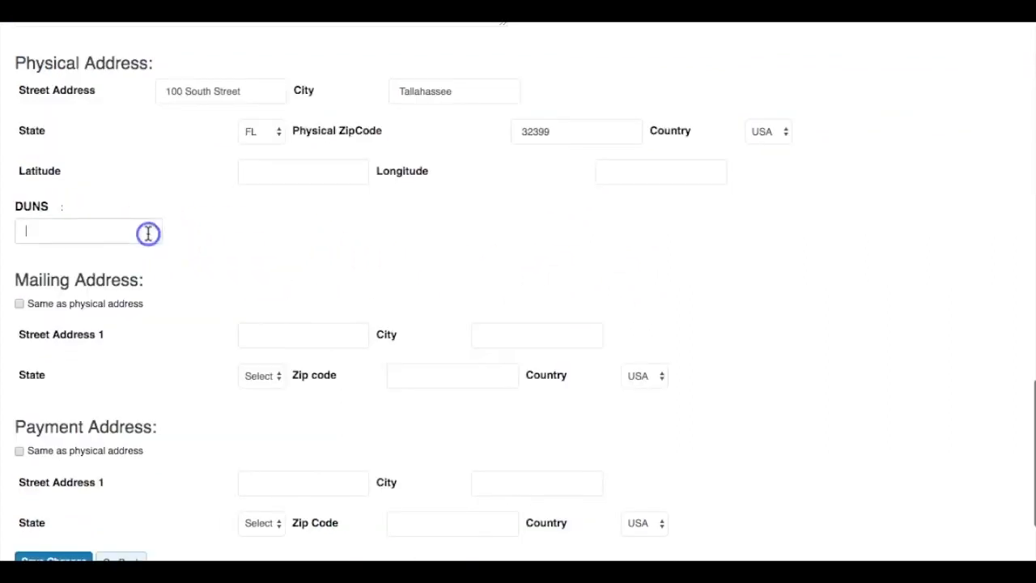
{"action": "scroll", "coordinate": [895, 311], "scroll_direction": "down", "scroll_amount": 3}
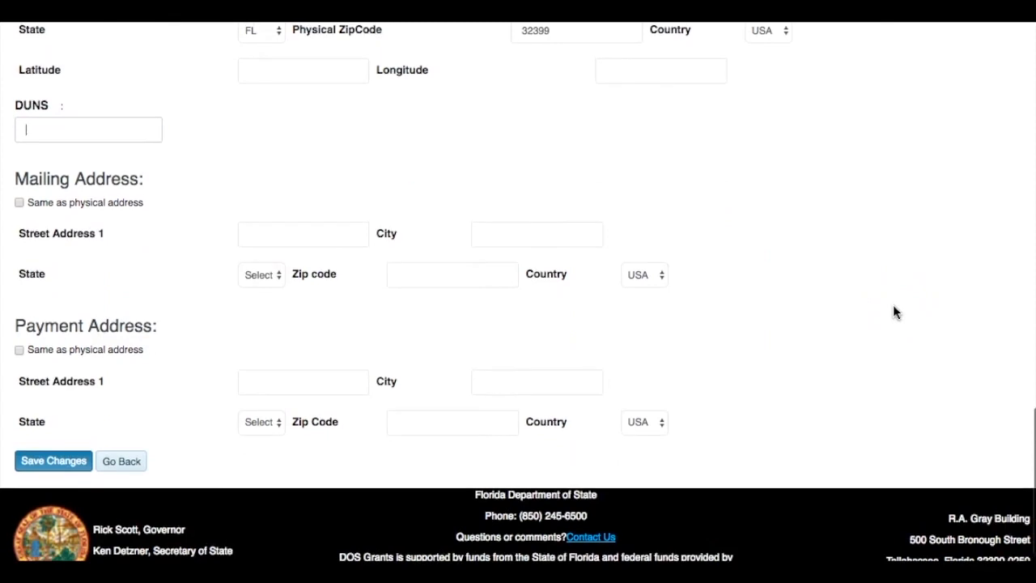
{"action": "left_click", "coordinate": [71, 462]}
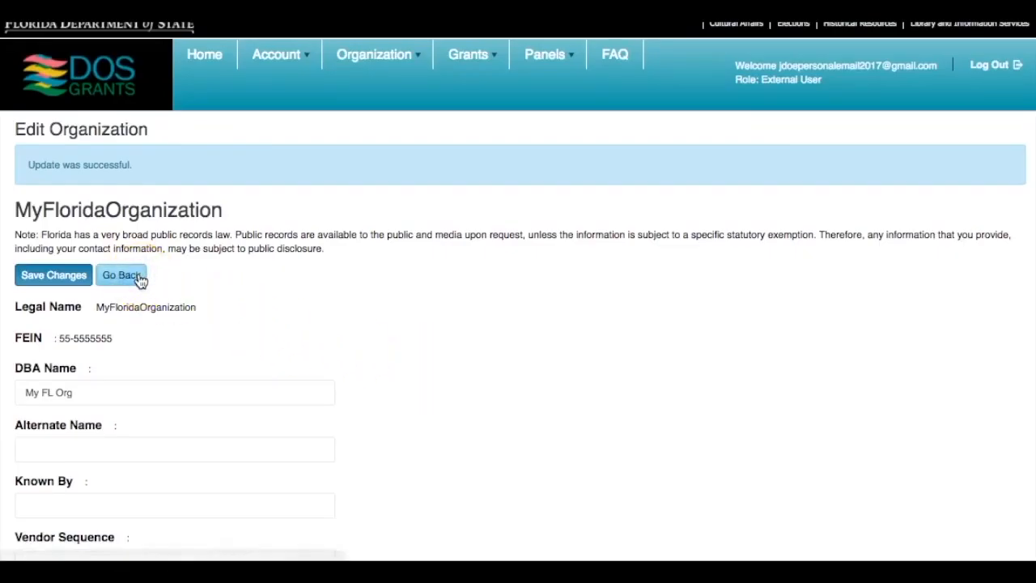
{"action": "left_click", "coordinate": [140, 278]}
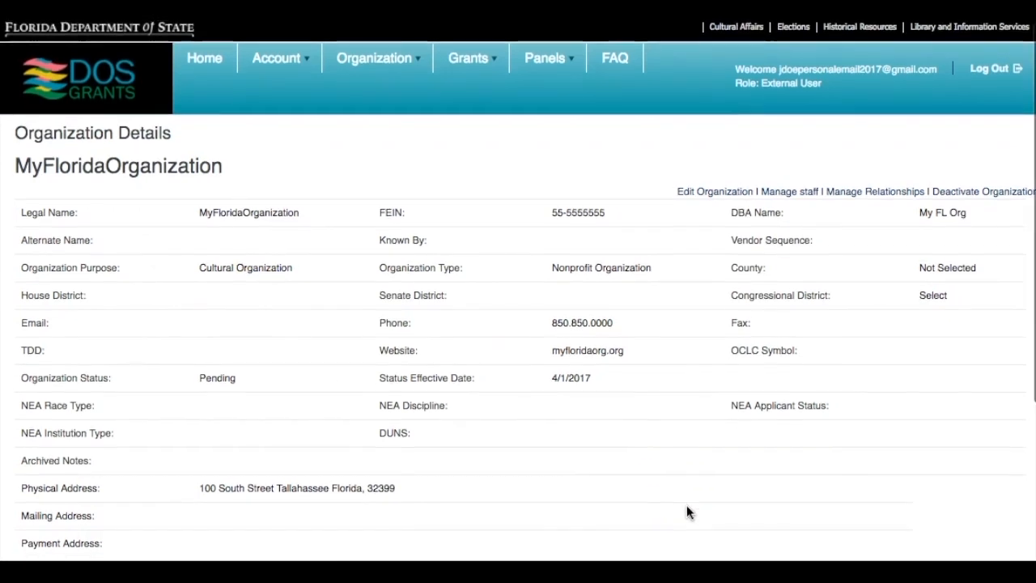
{"action": "scroll", "coordinate": [686, 512], "scroll_direction": "down", "scroll_amount": 1}
Go to the grant programs list and let the browser save the site password
{"action": "left_click", "coordinate": [486, 52]}
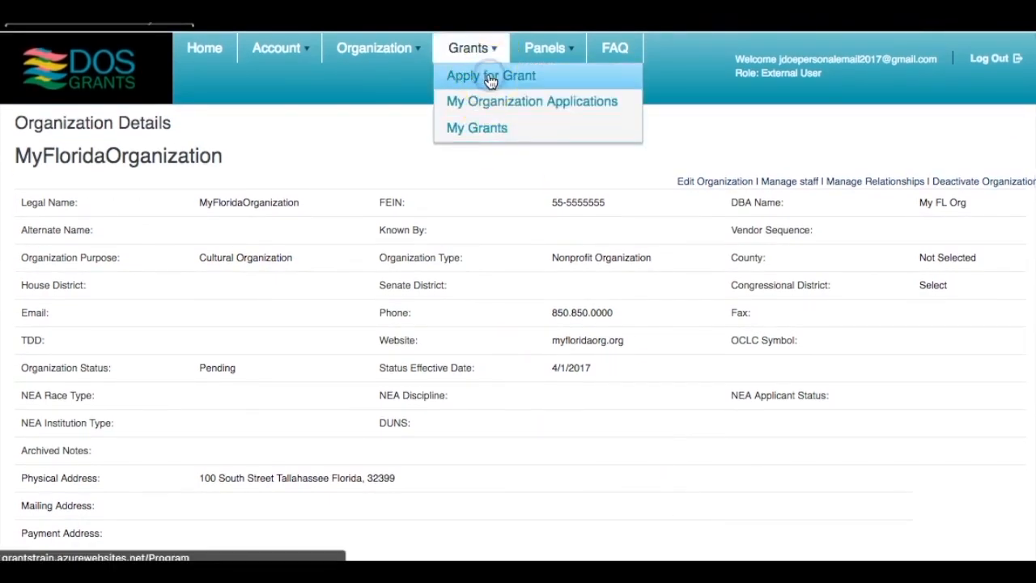
{"action": "left_click", "coordinate": [490, 76]}
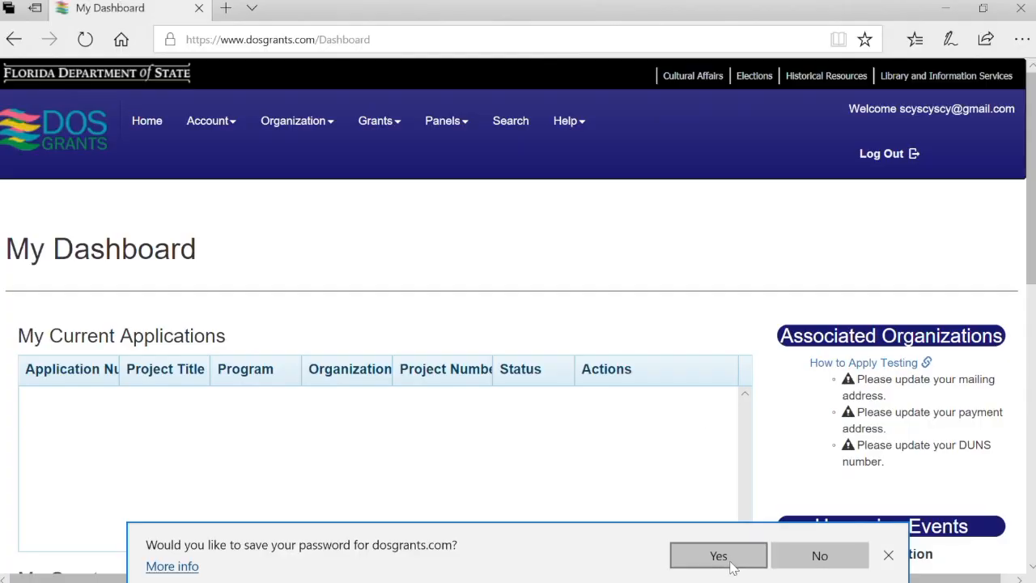
{"action": "left_click", "coordinate": [737, 561]}
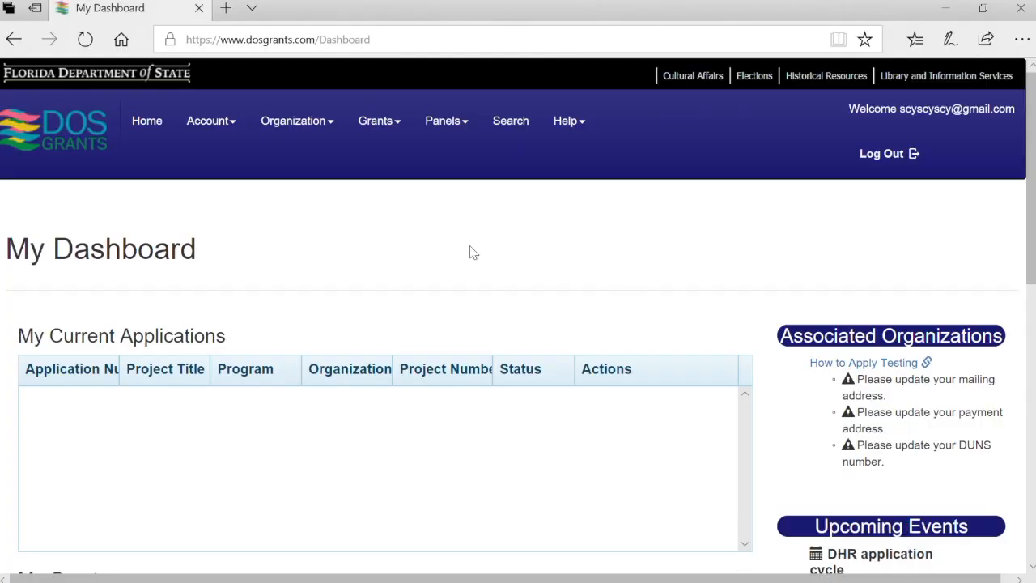
From View my Organizations, open the How to Apply Testing organization's details
{"action": "left_click", "coordinate": [324, 126]}
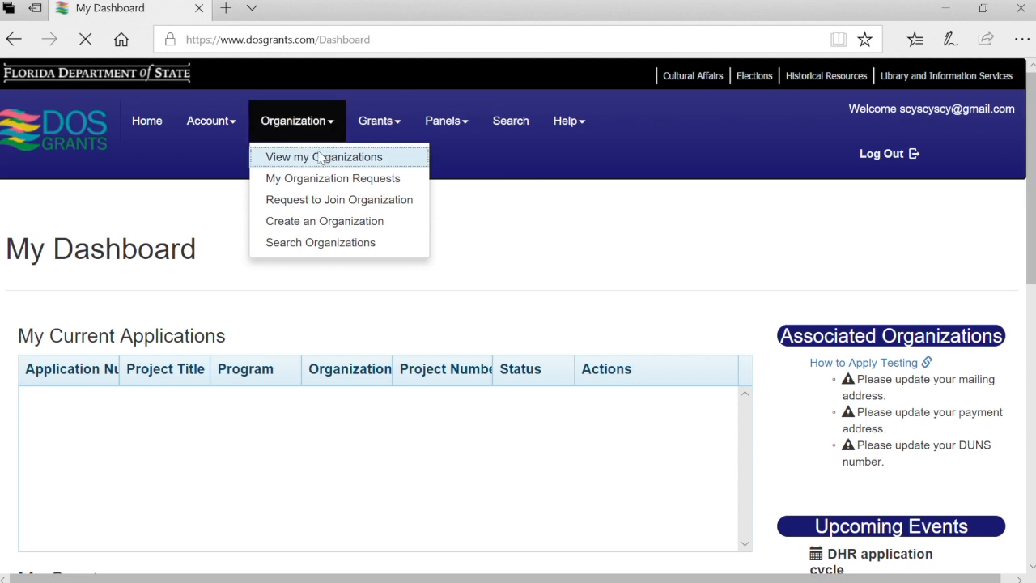
{"action": "left_click", "coordinate": [324, 157]}
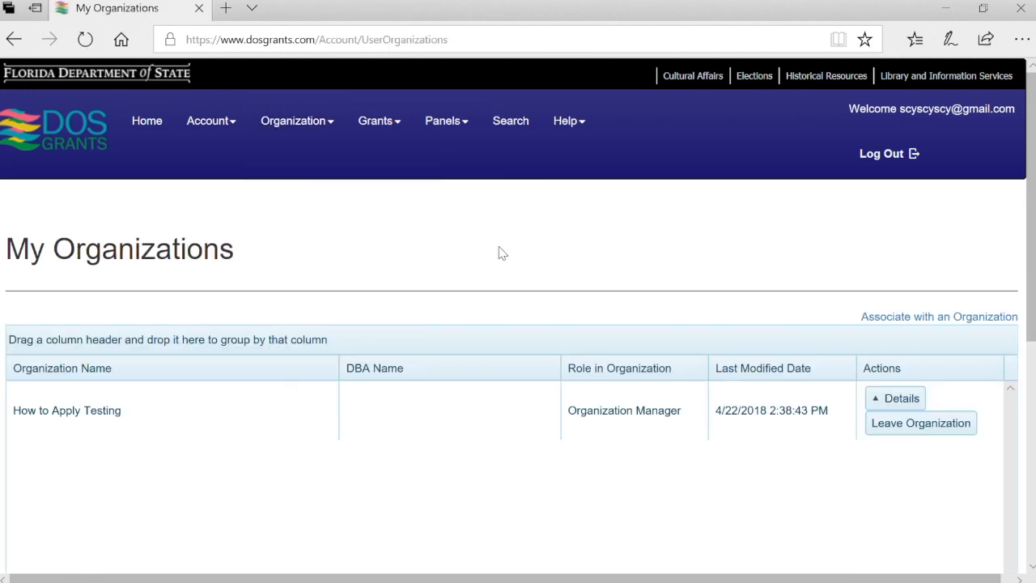
{"action": "scroll", "coordinate": [499, 254], "scroll_direction": "down", "scroll_amount": 1}
{"action": "left_click", "coordinate": [810, 340]}
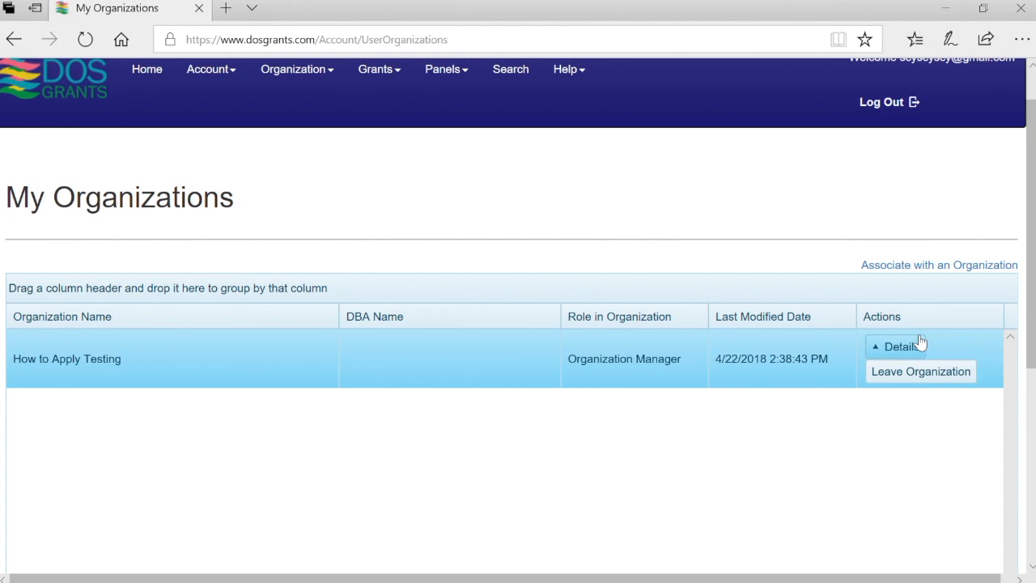
{"action": "left_click", "coordinate": [920, 354]}
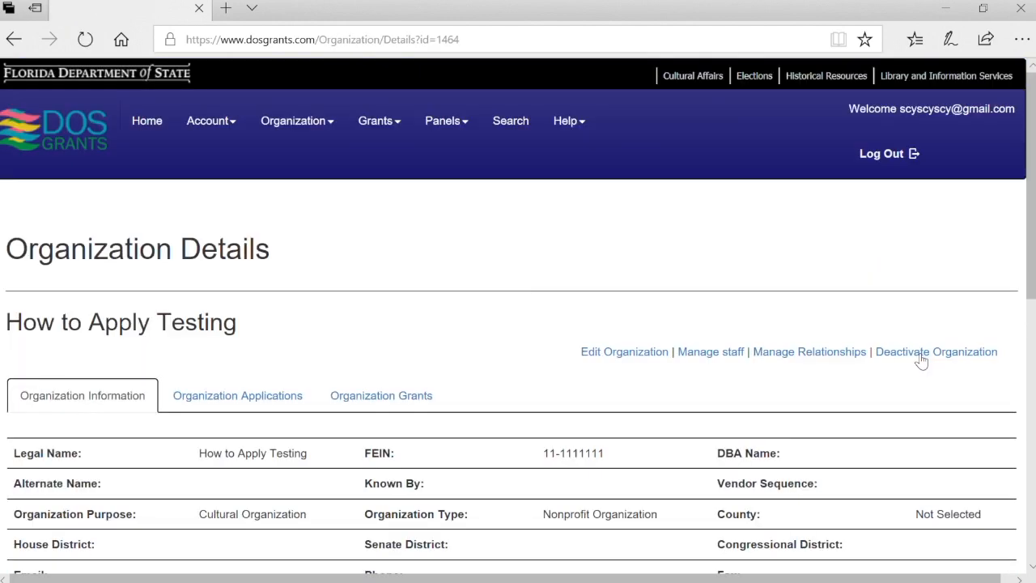
Check How to Apply Testing's related organizations and relationship requests, finding none
{"action": "left_click", "coordinate": [830, 354]}
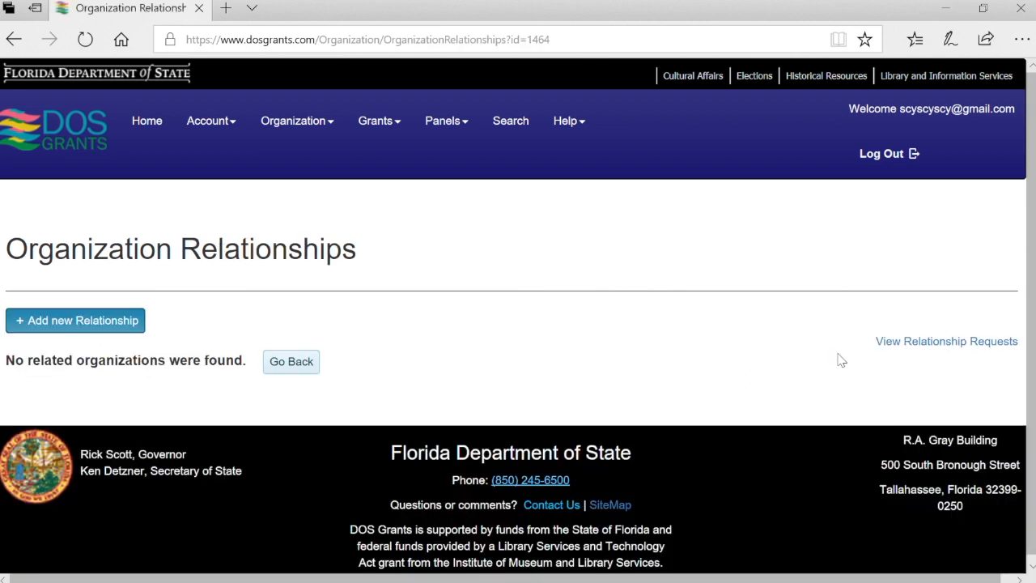
{"action": "left_click", "coordinate": [962, 343]}
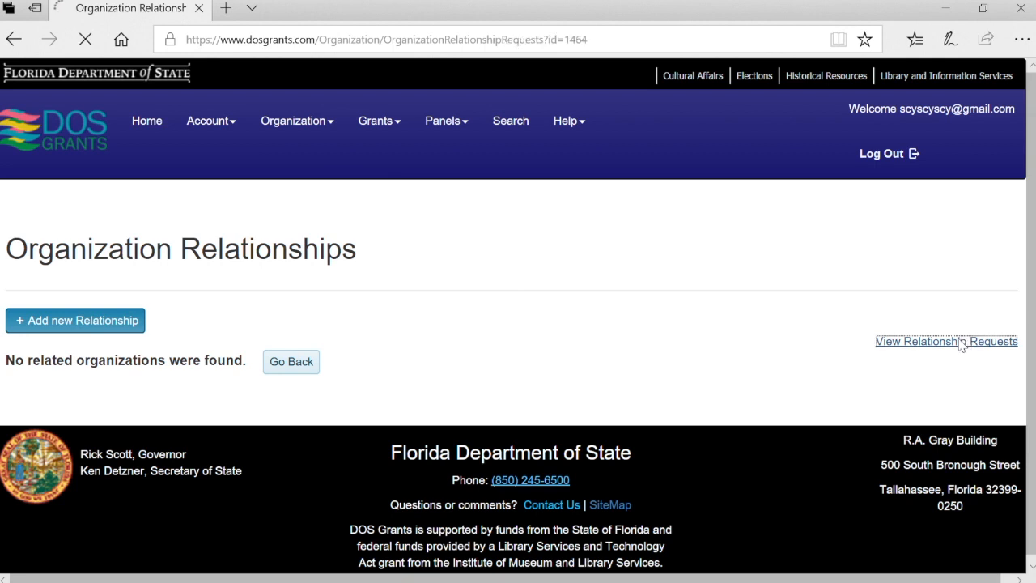
{"action": "left_click", "coordinate": [308, 134]}
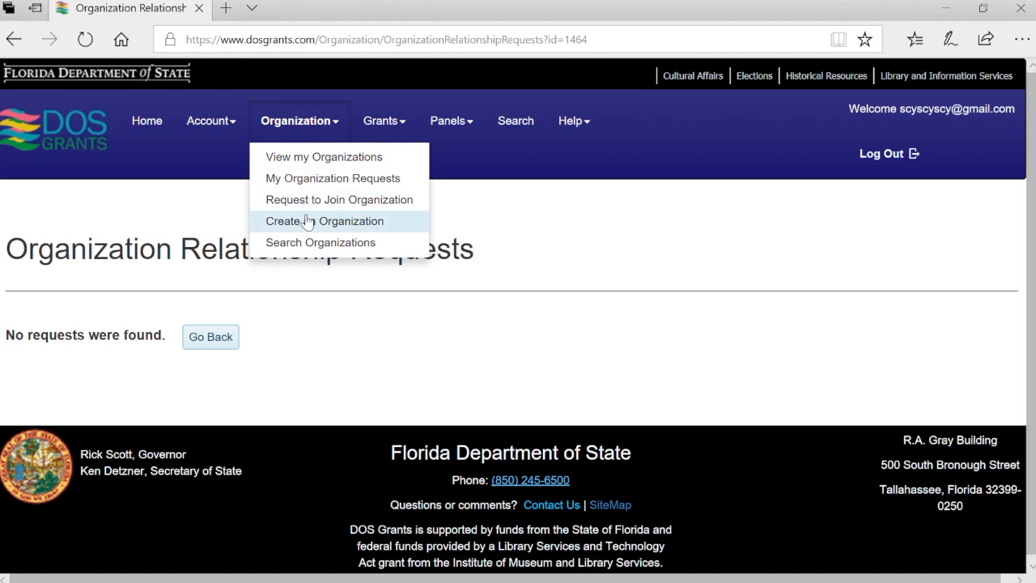
Review My Organization Requests, which is empty
{"action": "left_click", "coordinate": [330, 180]}
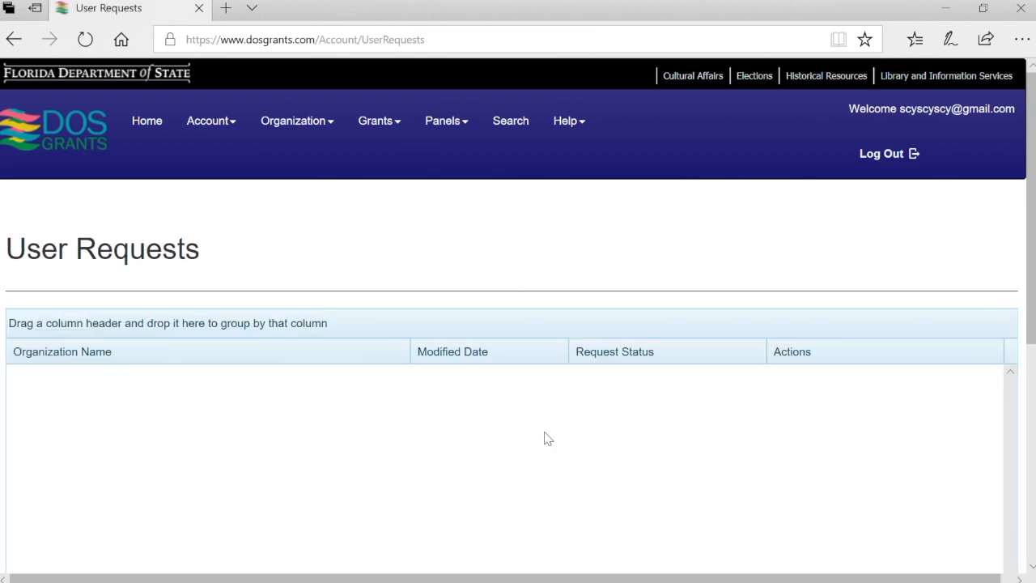
{"action": "scroll", "coordinate": [544, 437], "scroll_direction": "down", "scroll_amount": 2}
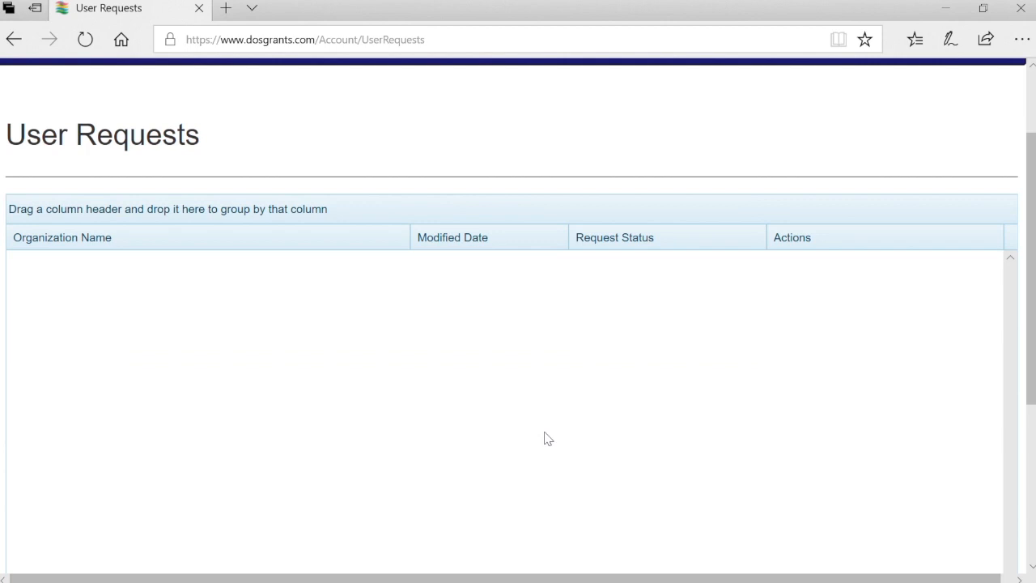
{"action": "scroll", "coordinate": [544, 437], "scroll_direction": "up", "scroll_amount": 2}
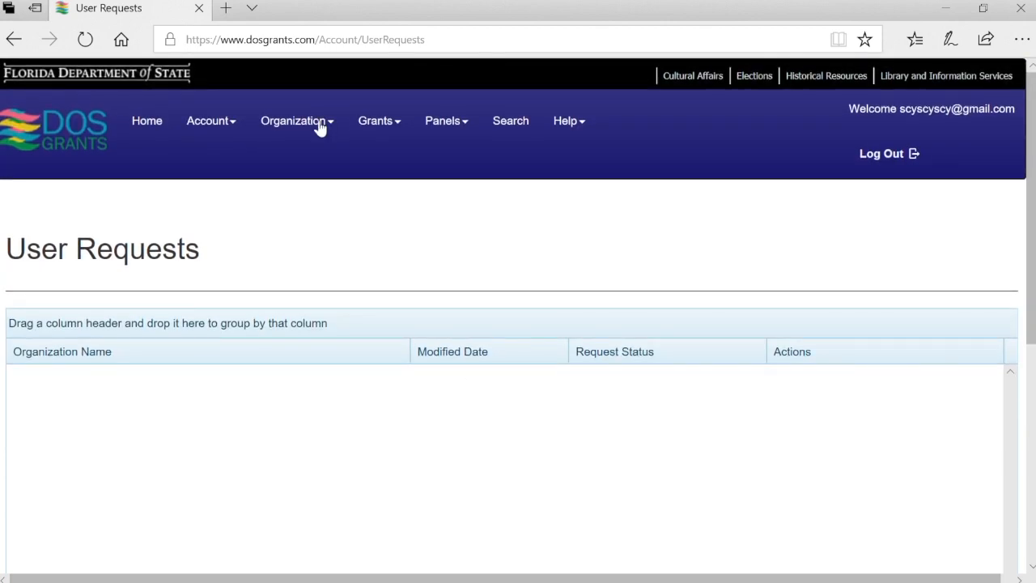
Check View my Organizations, then return Home to My Dashboard
{"action": "left_click", "coordinate": [322, 128]}
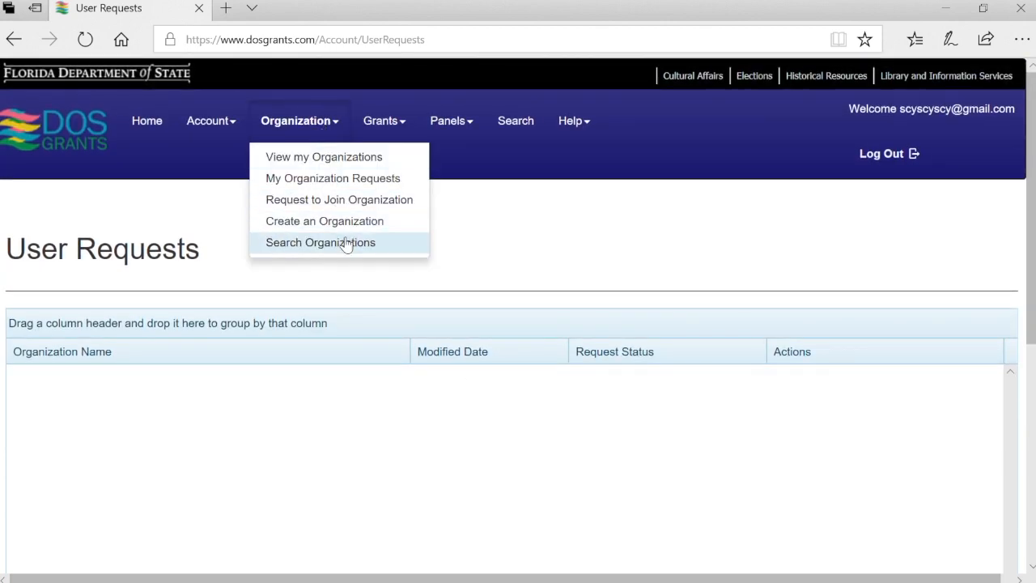
{"action": "left_click", "coordinate": [222, 127]}
{"action": "left_click", "coordinate": [297, 127]}
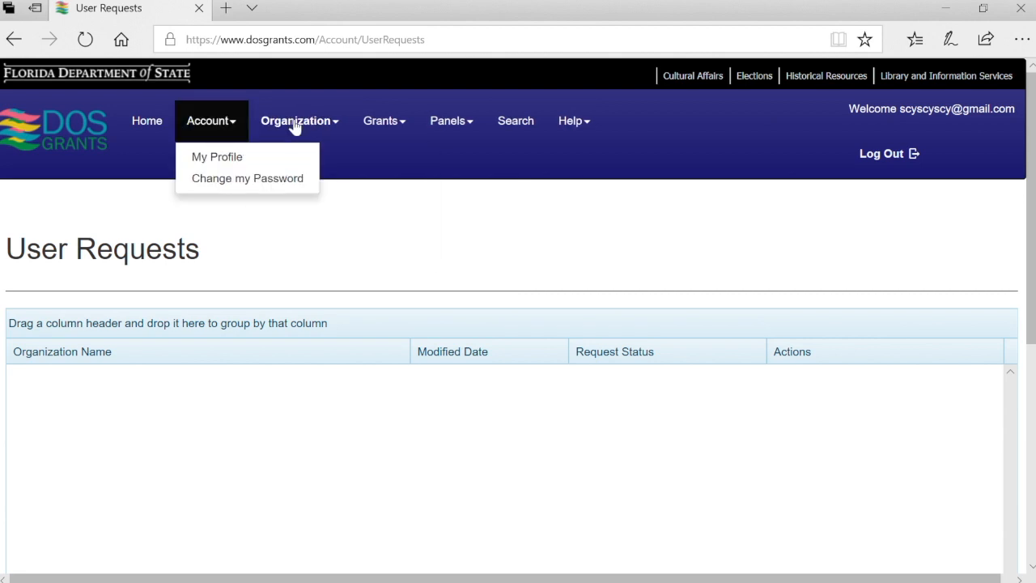
{"action": "left_click", "coordinate": [293, 160]}
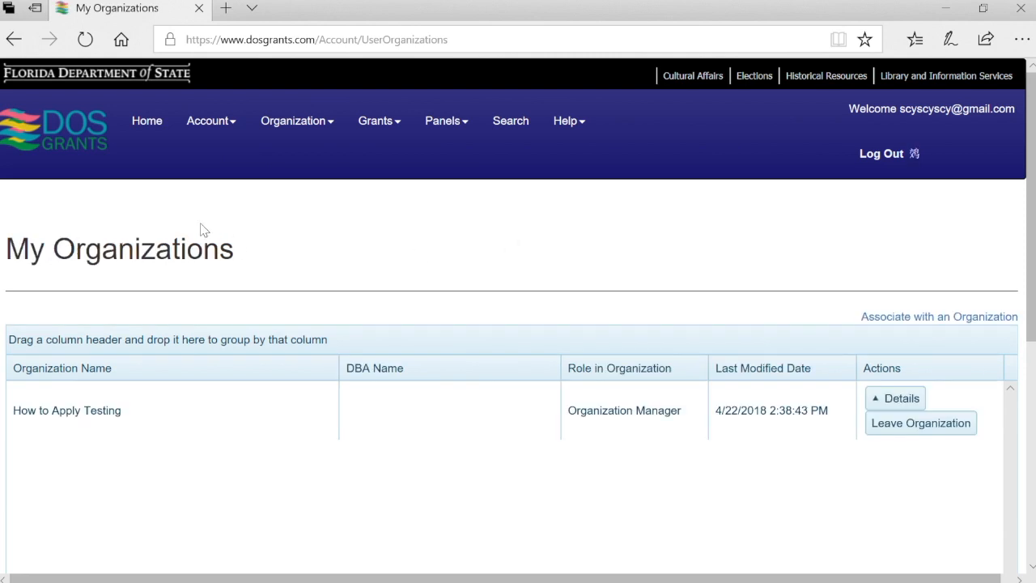
{"action": "left_click", "coordinate": [151, 126]}
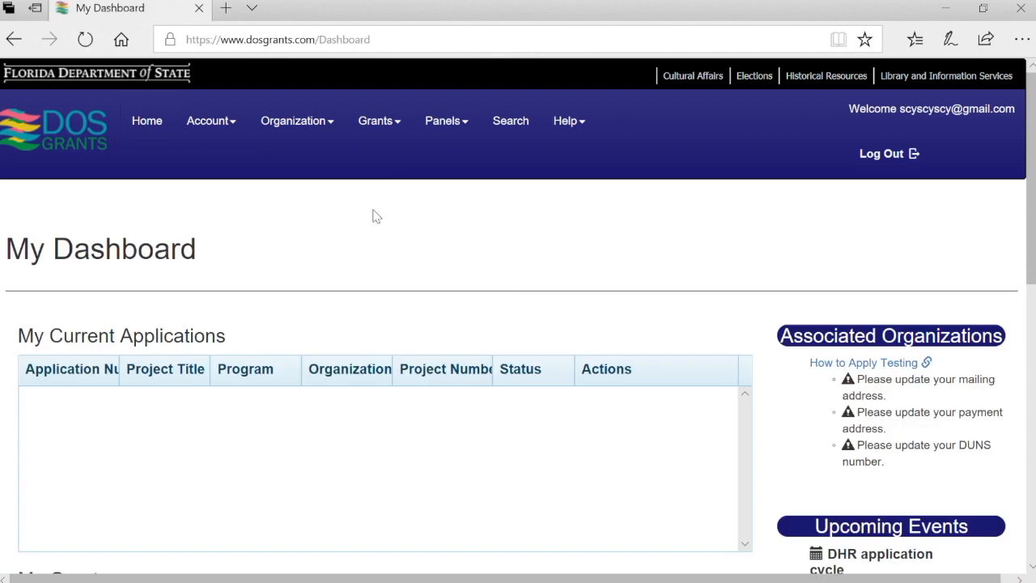
Go to the Grant Programs list and start a GPS/SCP application
{"action": "left_click", "coordinate": [393, 128]}
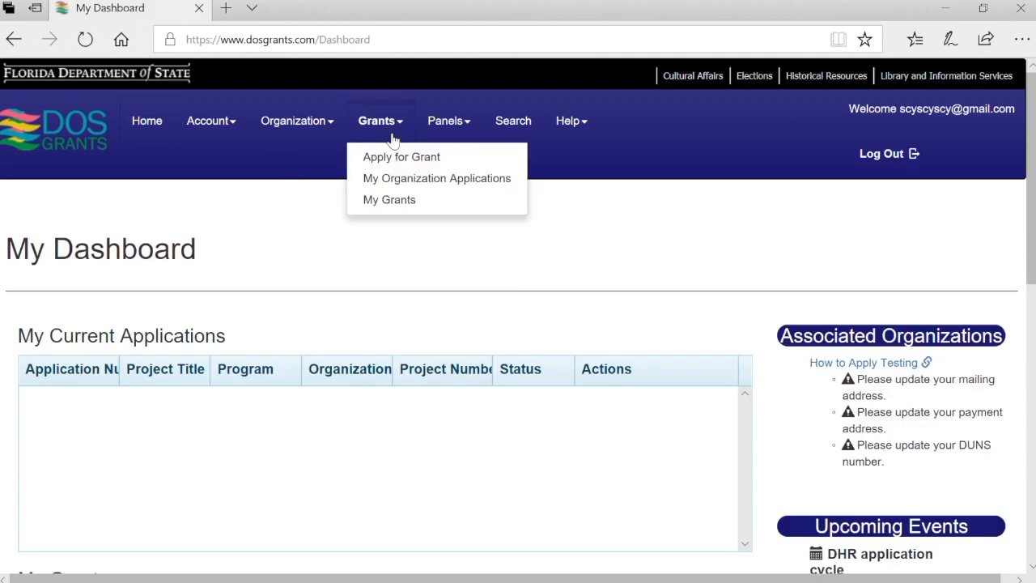
{"action": "left_click", "coordinate": [390, 156]}
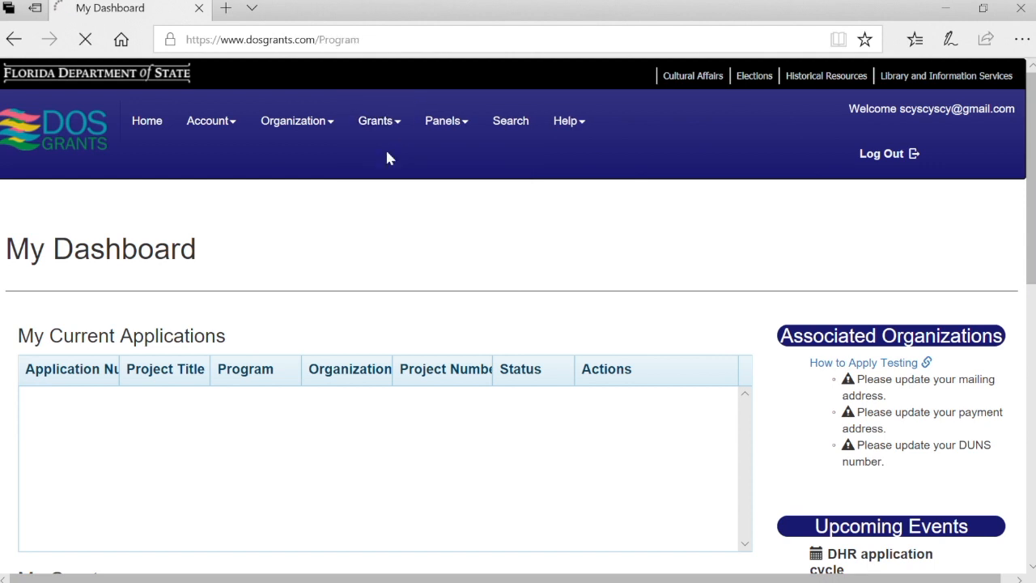
{"action": "scroll", "coordinate": [544, 394], "scroll_direction": "down", "scroll_amount": 2}
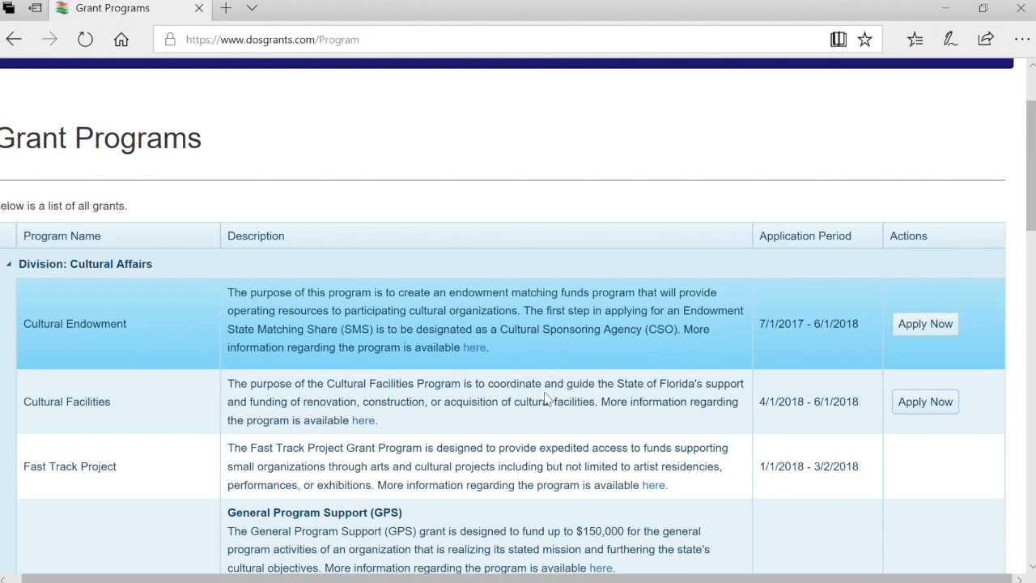
{"action": "scroll", "coordinate": [546, 397], "scroll_direction": "down", "scroll_amount": 2}
{"action": "scroll", "coordinate": [546, 397], "scroll_direction": "down", "scroll_amount": 3}
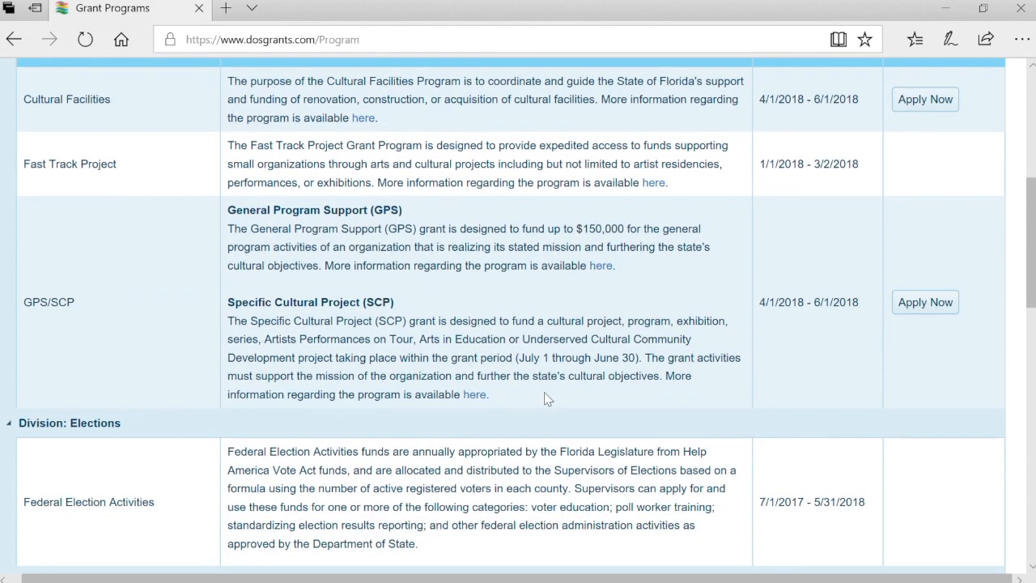
{"action": "scroll", "coordinate": [544, 392], "scroll_direction": "down", "scroll_amount": 3}
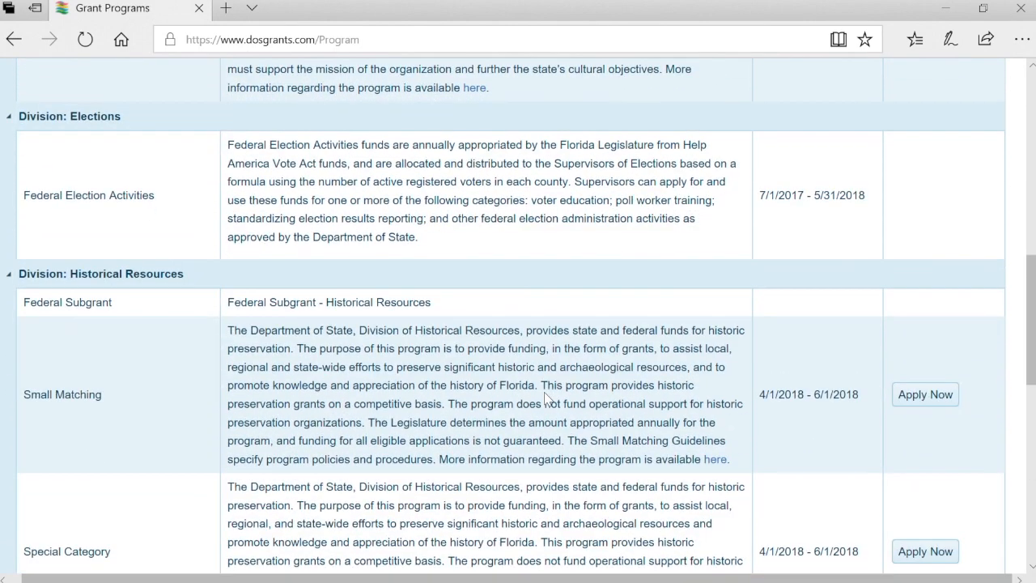
{"action": "scroll", "coordinate": [544, 392], "scroll_direction": "up", "scroll_amount": 5}
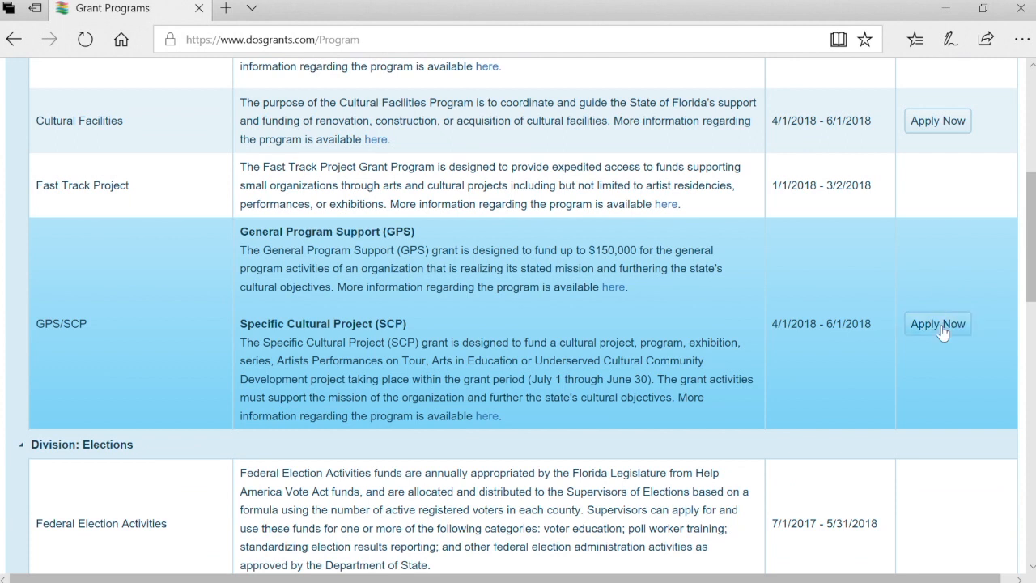
{"action": "left_click", "coordinate": [942, 332]}
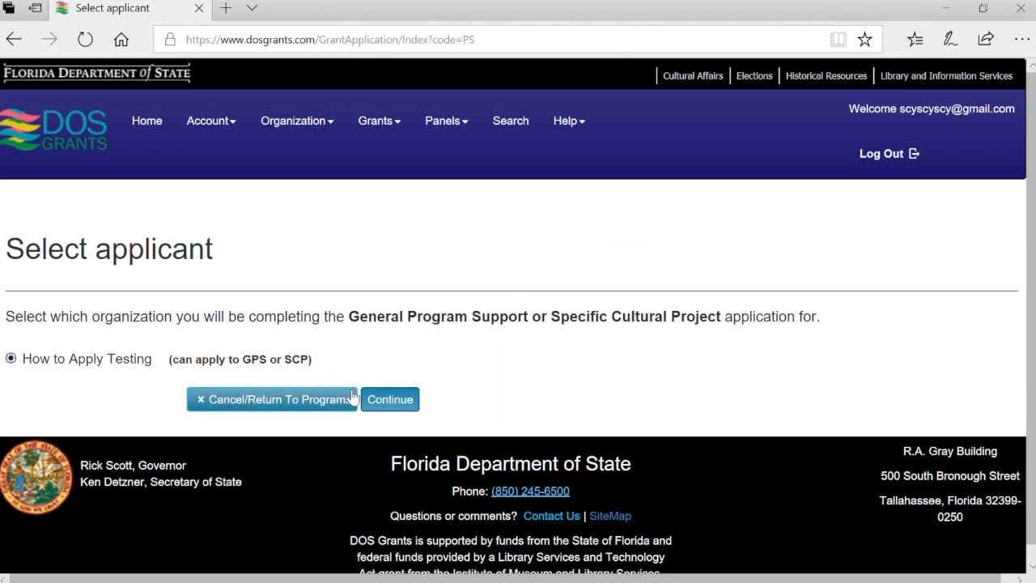
Continue with the chosen applicant and pick Specific Cultural Project, Discipline-Based, and Music
{"action": "left_click", "coordinate": [390, 403]}
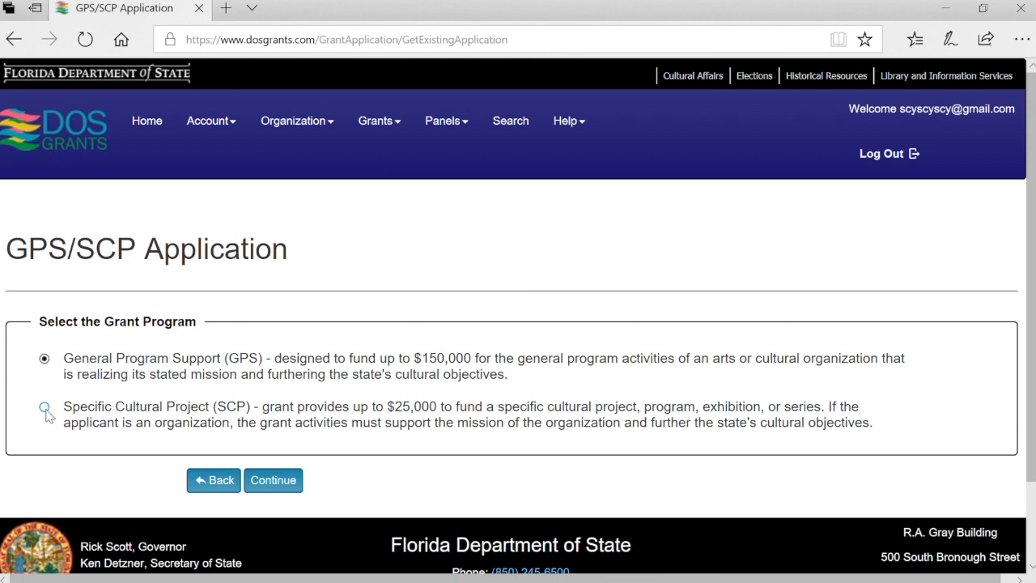
{"action": "left_click", "coordinate": [286, 483]}
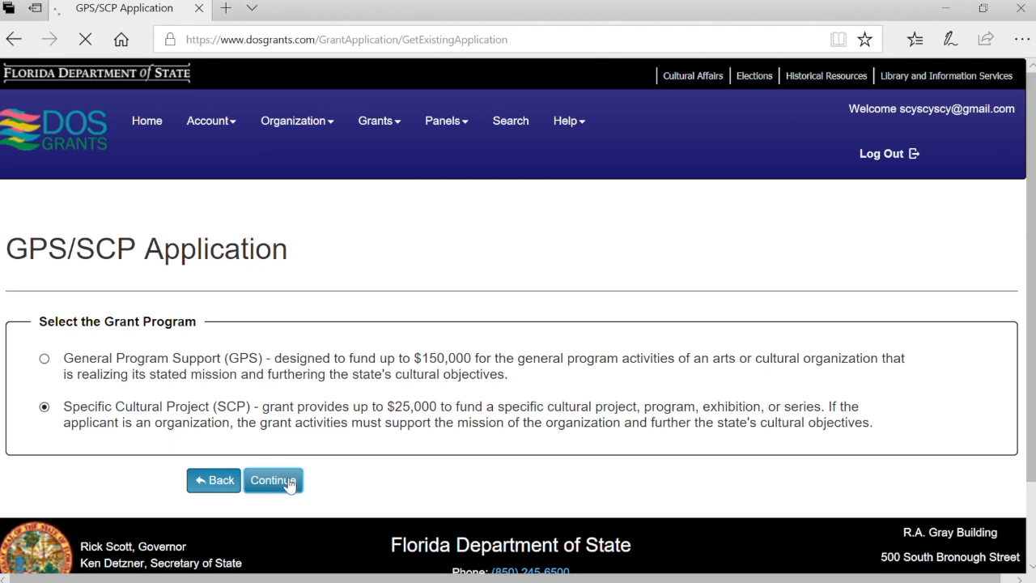
{"action": "scroll", "coordinate": [287, 483], "scroll_direction": "down", "scroll_amount": 1}
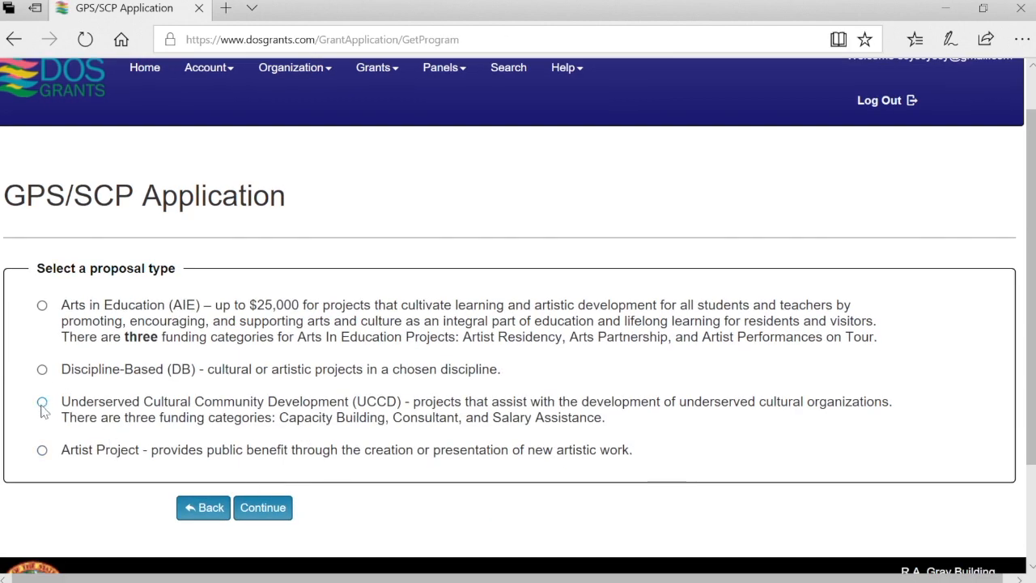
{"action": "left_click", "coordinate": [42, 370]}
{"action": "left_click", "coordinate": [263, 507]}
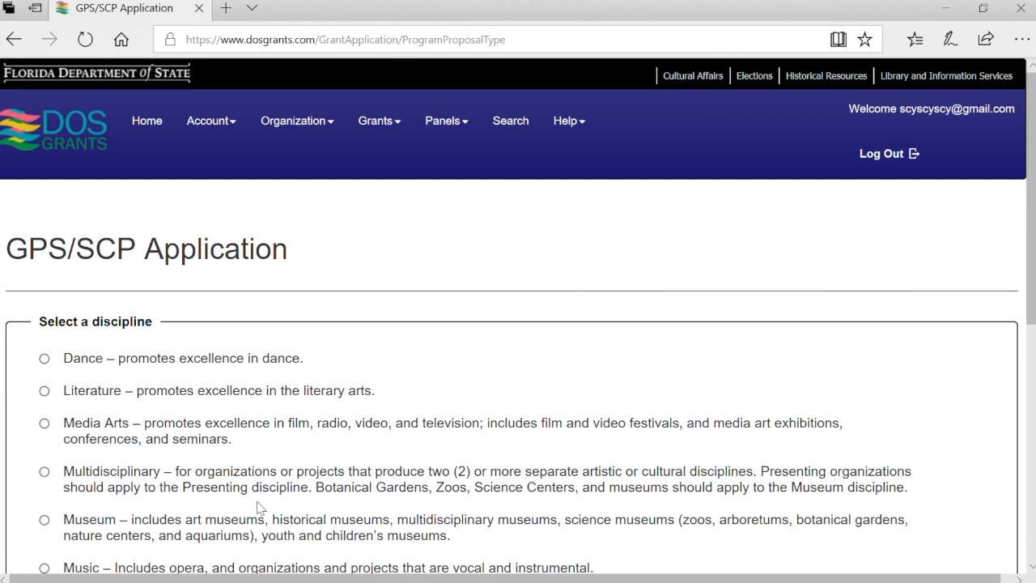
{"action": "scroll", "coordinate": [259, 507], "scroll_direction": "down", "scroll_amount": 3}
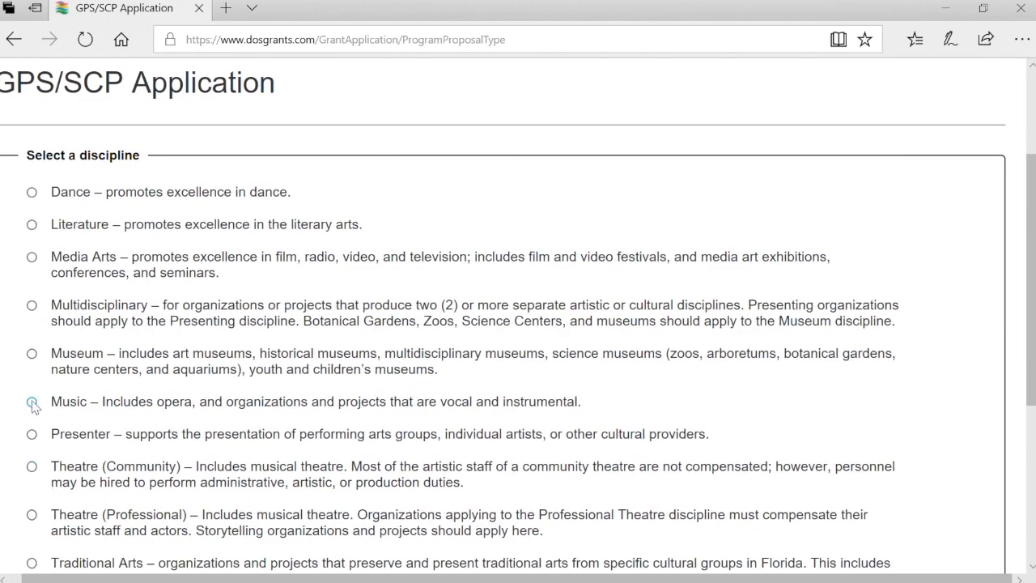
{"action": "scroll", "coordinate": [364, 530], "scroll_direction": "down", "scroll_amount": 3}
{"action": "left_click", "coordinate": [267, 529]}
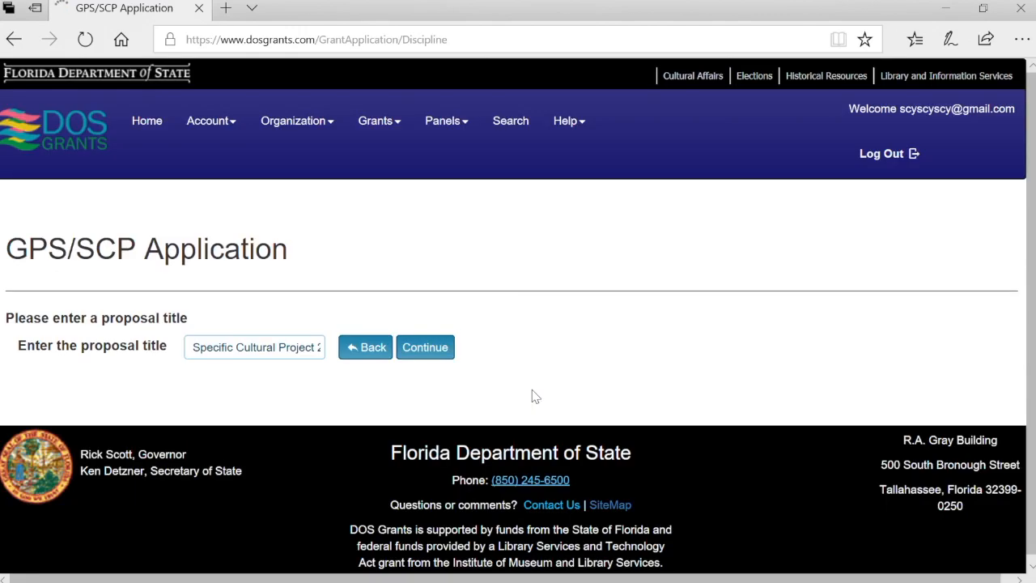
Replace the proposal title with 'Opera Project WOW'
{"action": "left_click", "coordinate": [311, 356]}
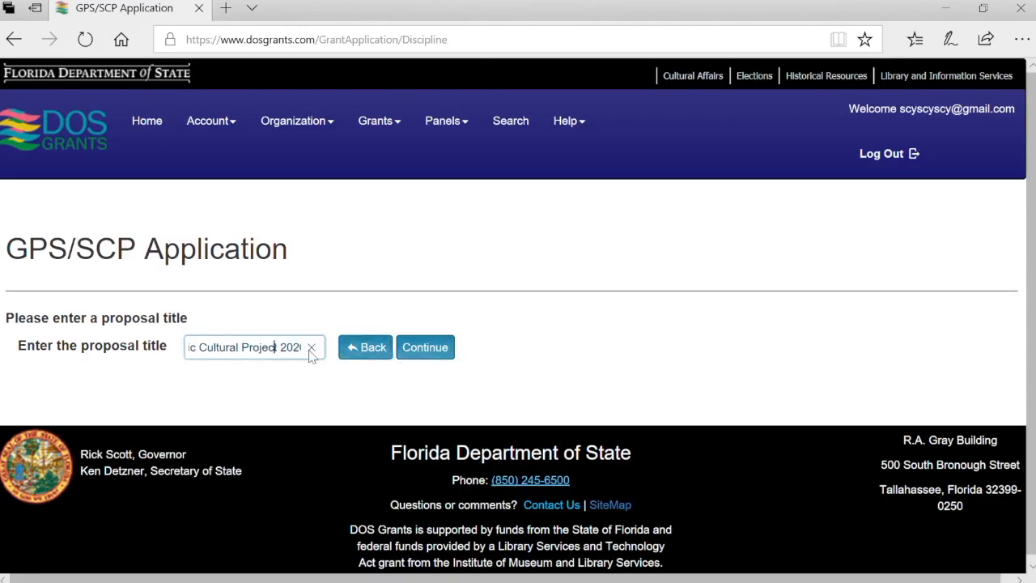
{"action": "key", "text": "ctrl+a"}
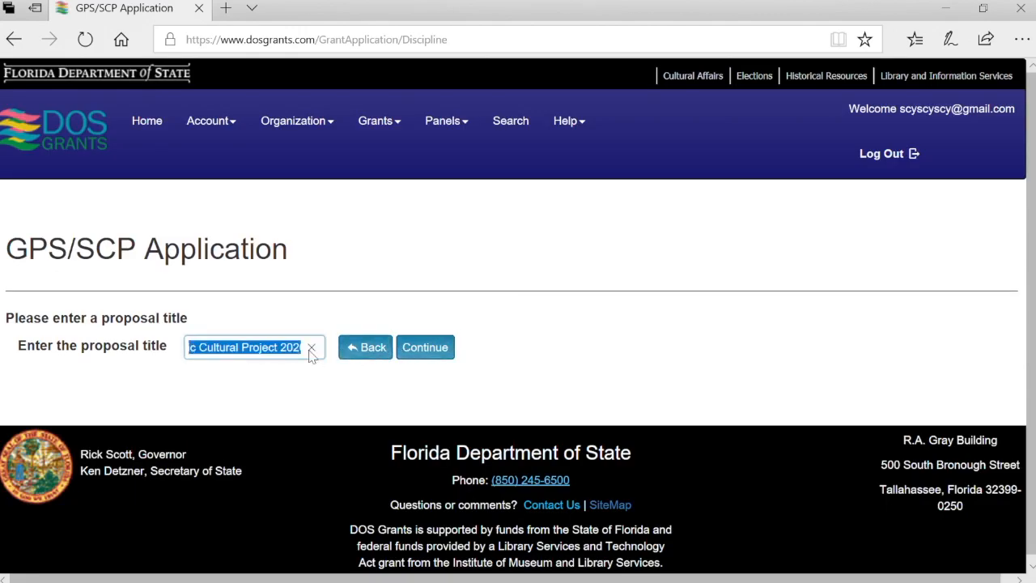
{"action": "type", "text": "Opera"}
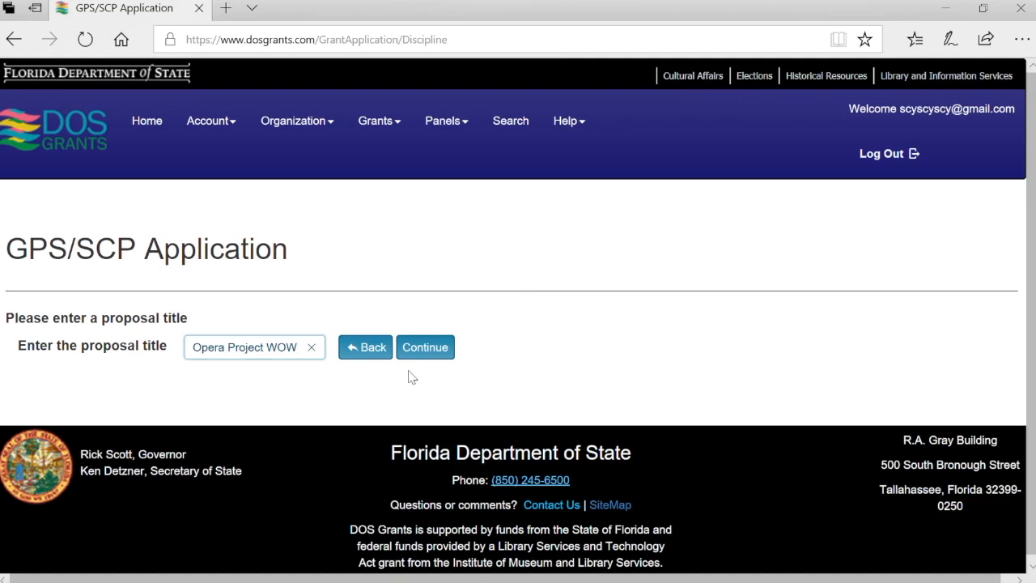
Create the Opera Project WOW application and expand its Application Instructions
{"action": "left_click", "coordinate": [445, 347]}
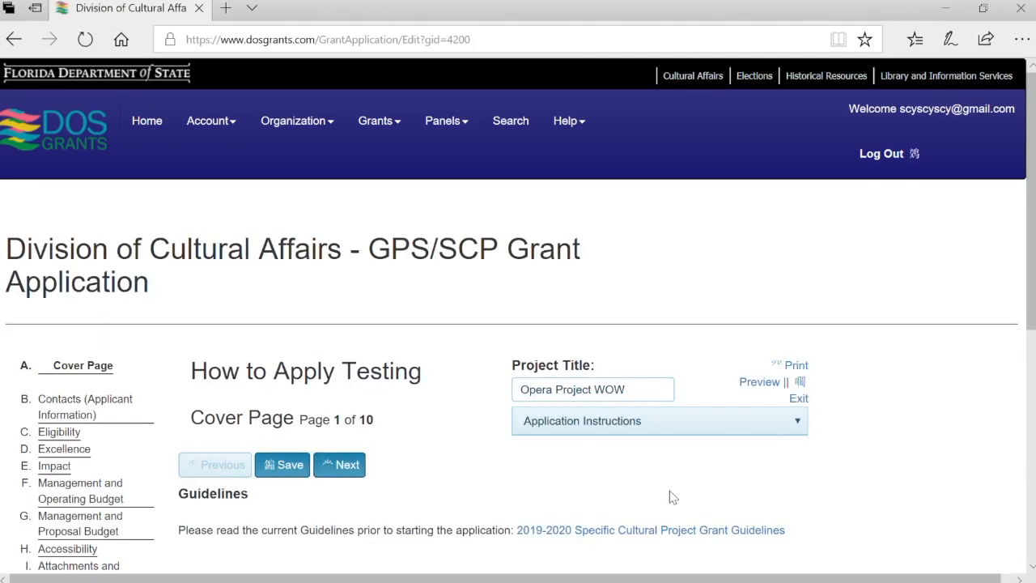
{"action": "scroll", "coordinate": [672, 497], "scroll_direction": "down", "scroll_amount": 2}
{"action": "left_click", "coordinate": [795, 277]}
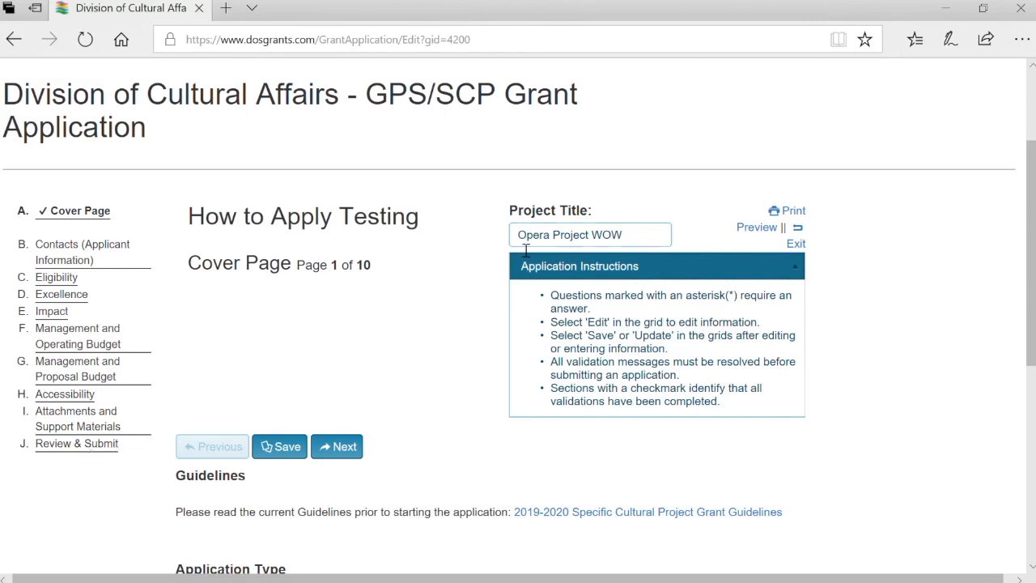
Review the full 10-page application print preview, then close it
{"action": "left_click", "coordinate": [776, 228]}
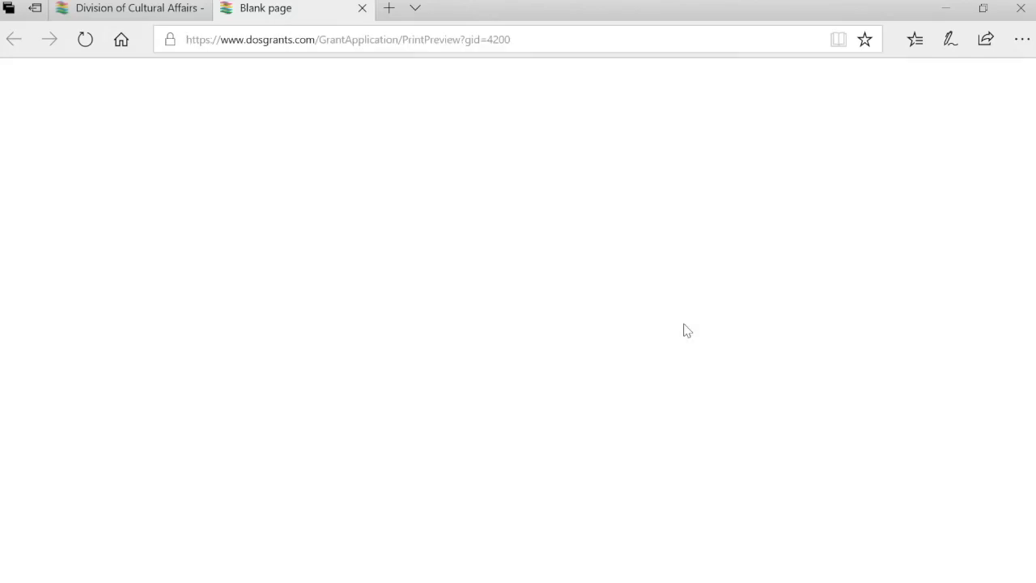
{"action": "scroll", "coordinate": [686, 330], "scroll_direction": "down", "scroll_amount": 7}
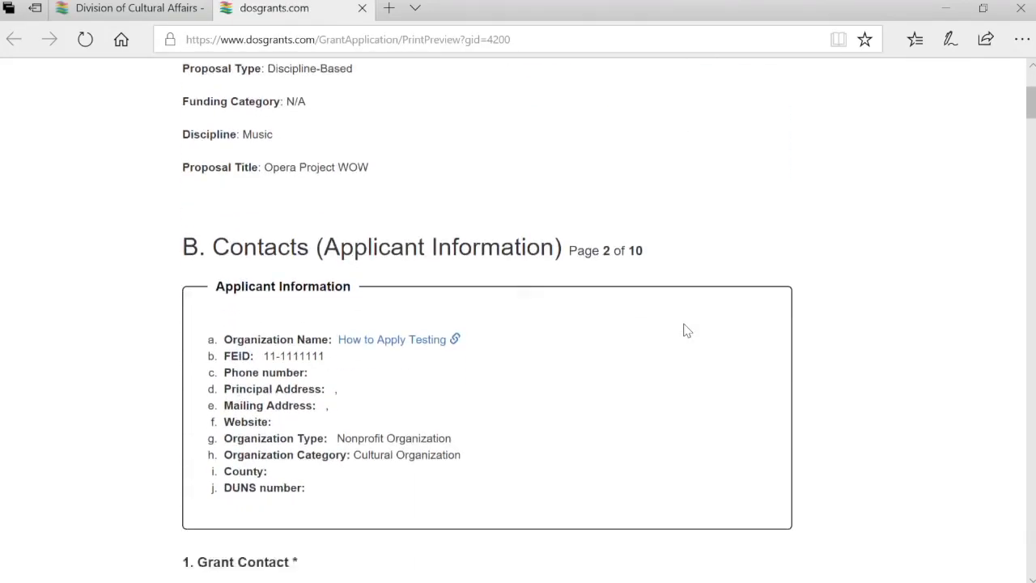
{"action": "scroll", "coordinate": [685, 329], "scroll_direction": "down", "scroll_amount": 8}
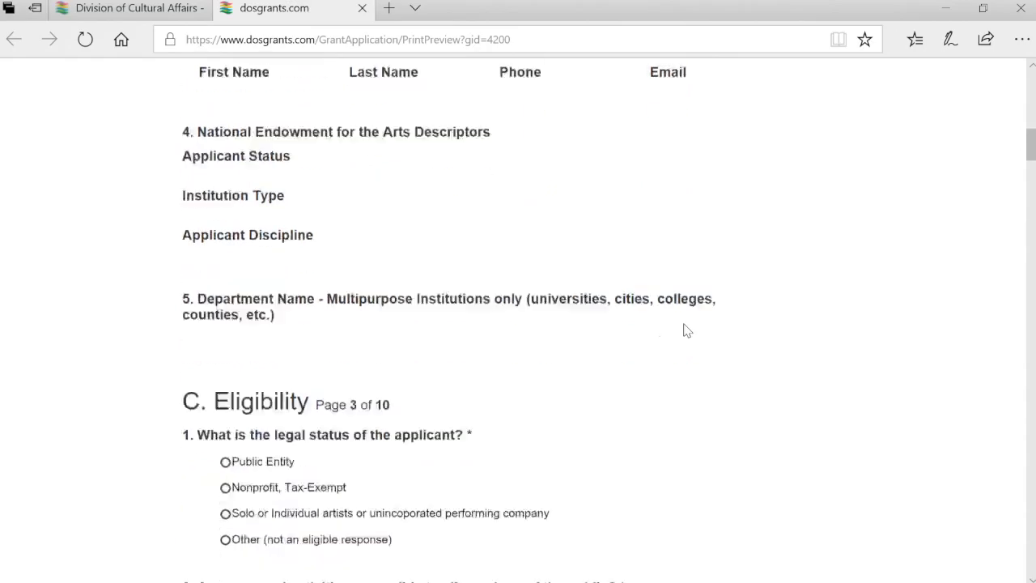
{"action": "scroll", "coordinate": [685, 330], "scroll_direction": "down", "scroll_amount": 9}
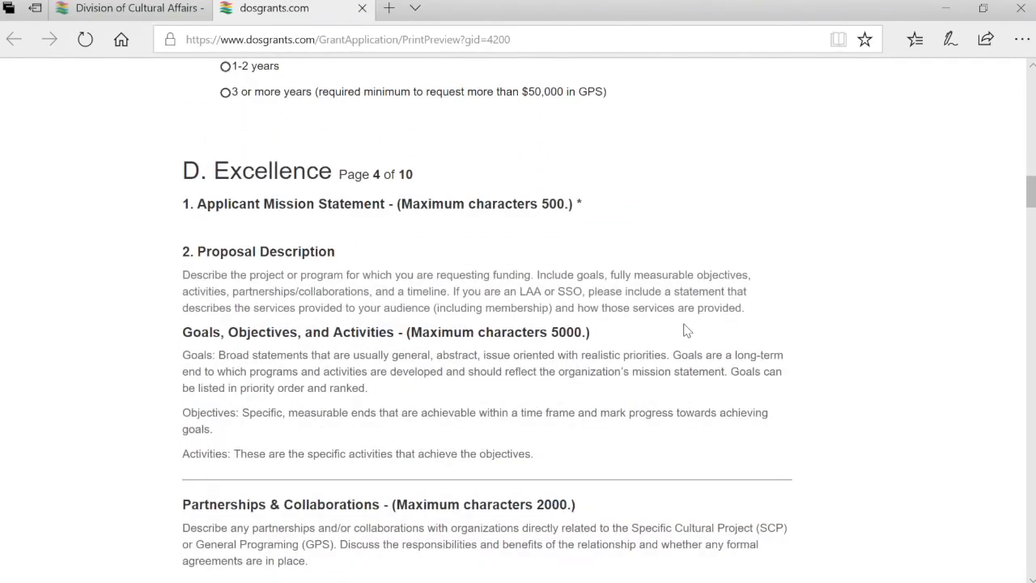
{"action": "scroll", "coordinate": [686, 330], "scroll_direction": "down", "scroll_amount": 10}
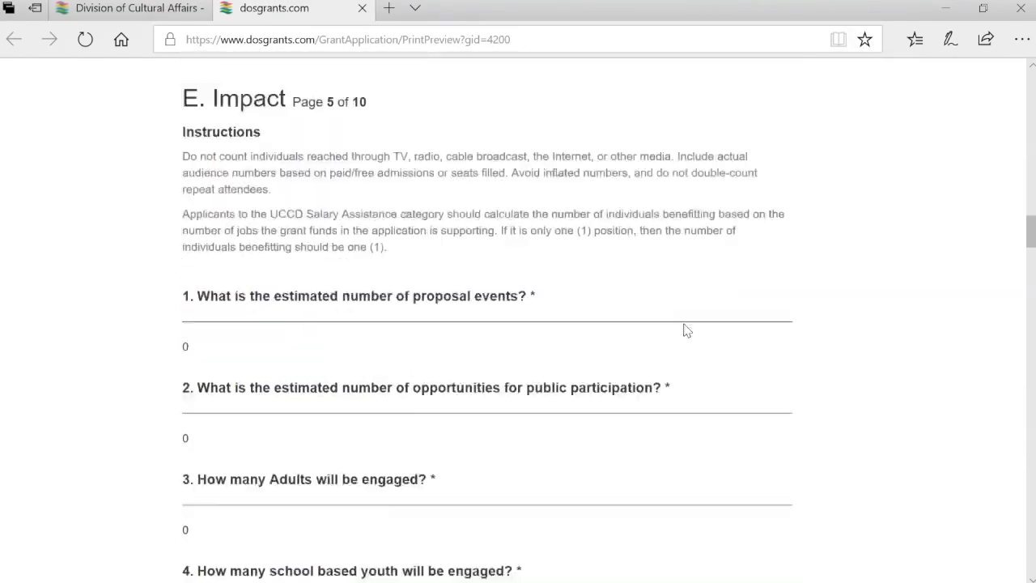
{"action": "scroll", "coordinate": [685, 330], "scroll_direction": "down", "scroll_amount": 20}
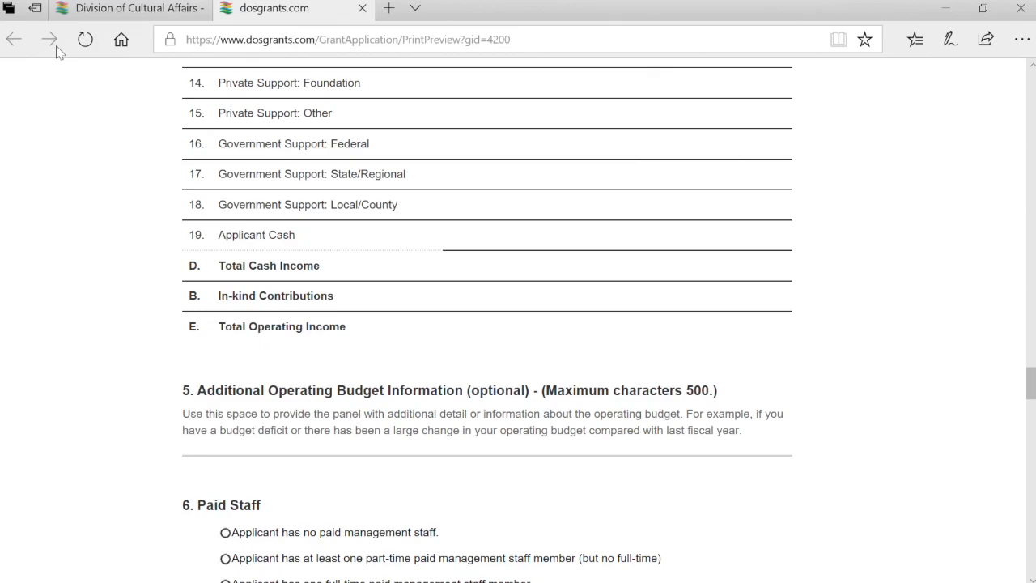
{"action": "scroll", "coordinate": [462, 198], "scroll_direction": "up", "scroll_amount": 20}
{"action": "scroll", "coordinate": [461, 198], "scroll_direction": "up", "scroll_amount": 4}
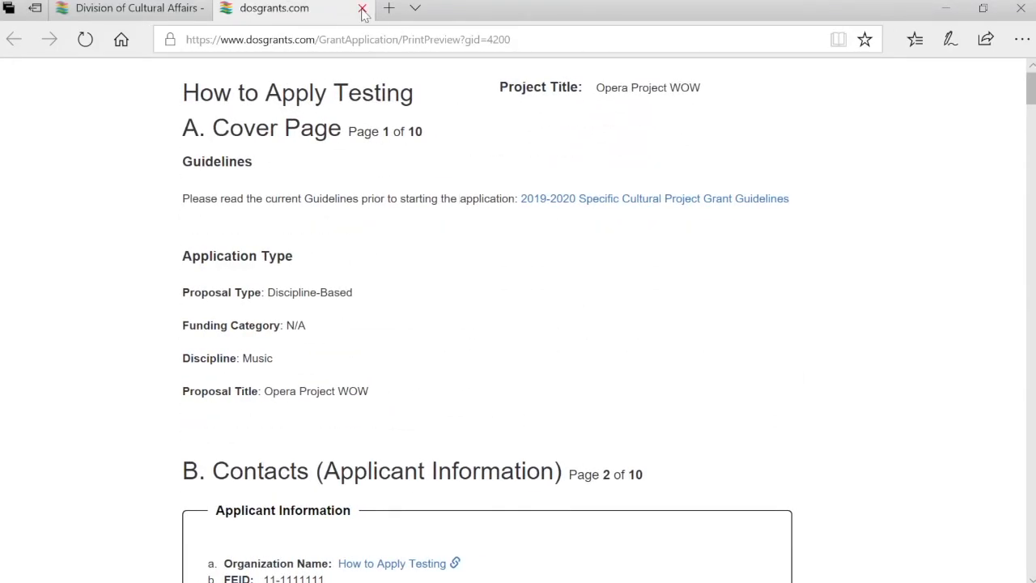
{"action": "left_click", "coordinate": [362, 9]}
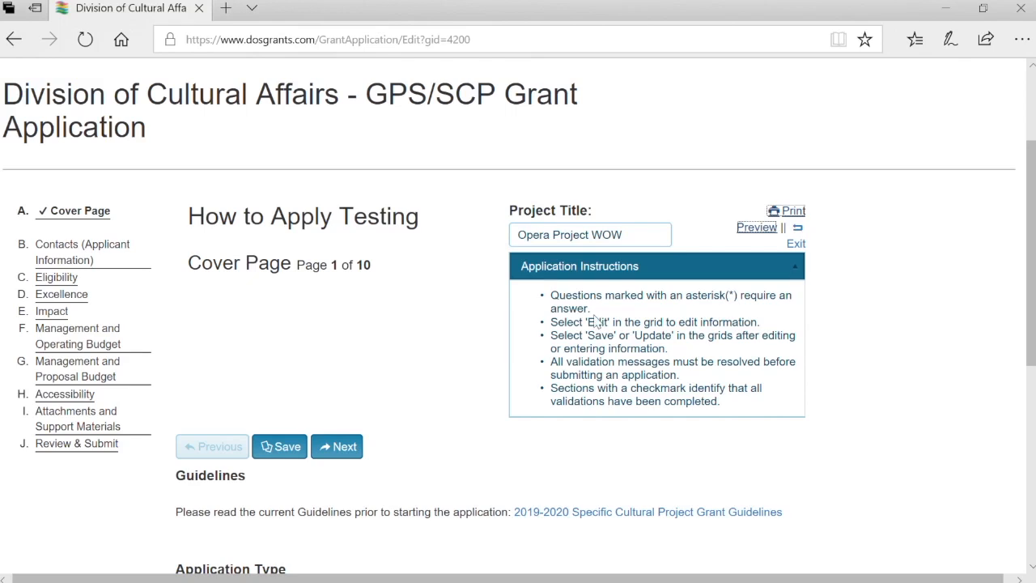
Rerun the setup keeping Specific Cultural Project, Discipline-Based, Music, titled 'Specific Cultural Project 2020'
{"action": "scroll", "coordinate": [283, 350], "scroll_direction": "down", "scroll_amount": 4}
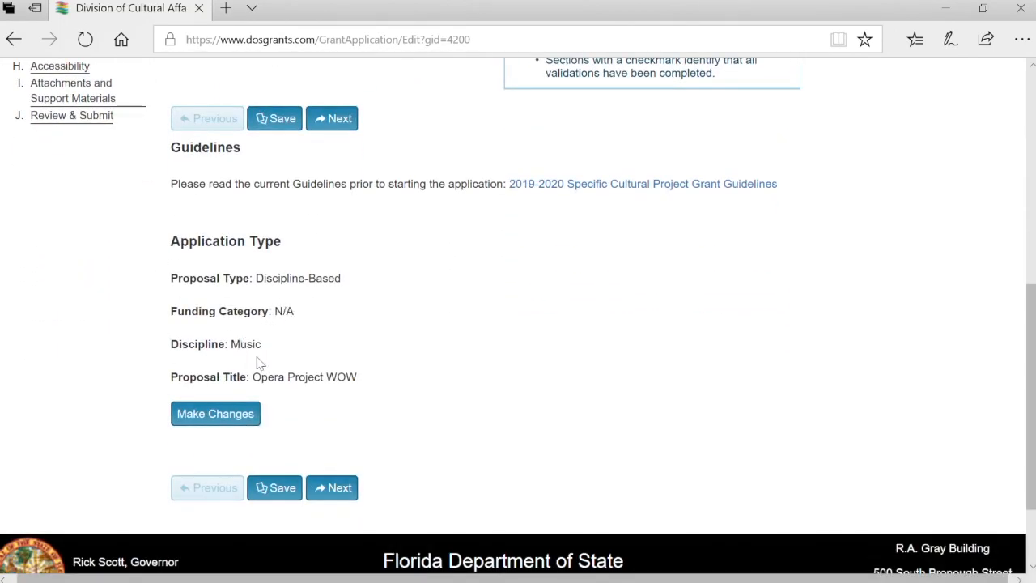
{"action": "left_click", "coordinate": [249, 411]}
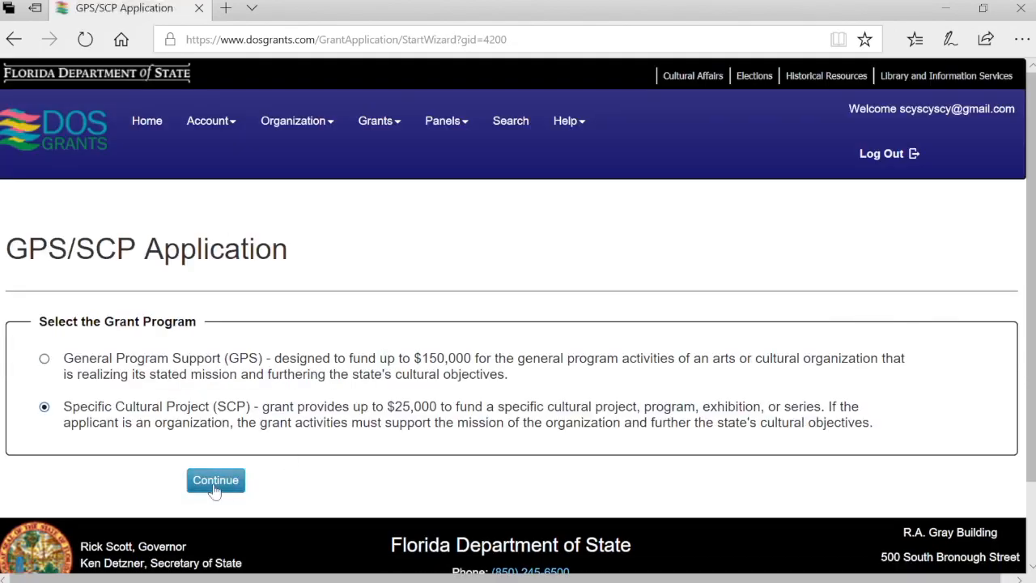
{"action": "left_click", "coordinate": [219, 482]}
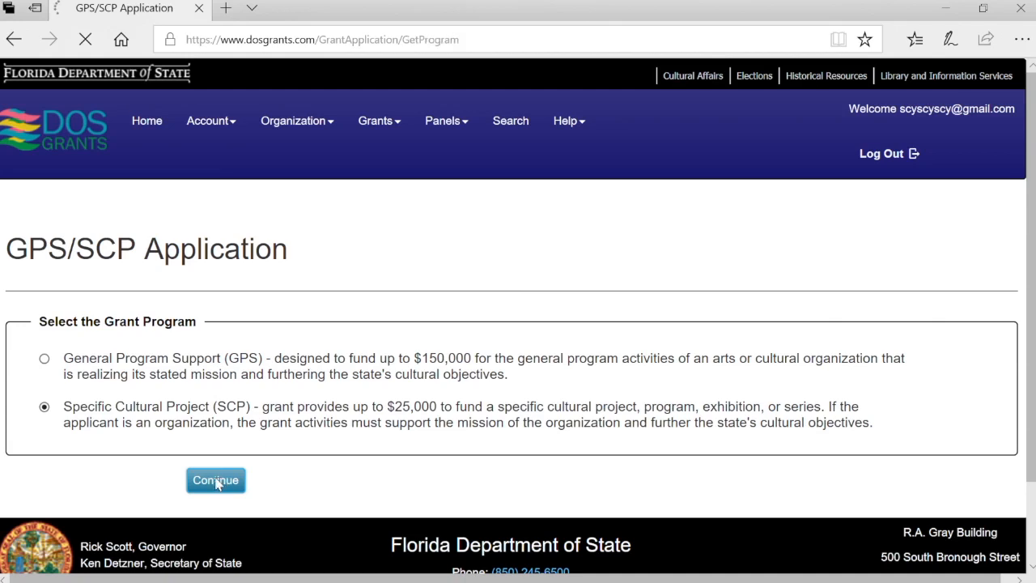
{"action": "left_click", "coordinate": [267, 561]}
{"action": "scroll", "coordinate": [271, 564], "scroll_direction": "down", "scroll_amount": 2}
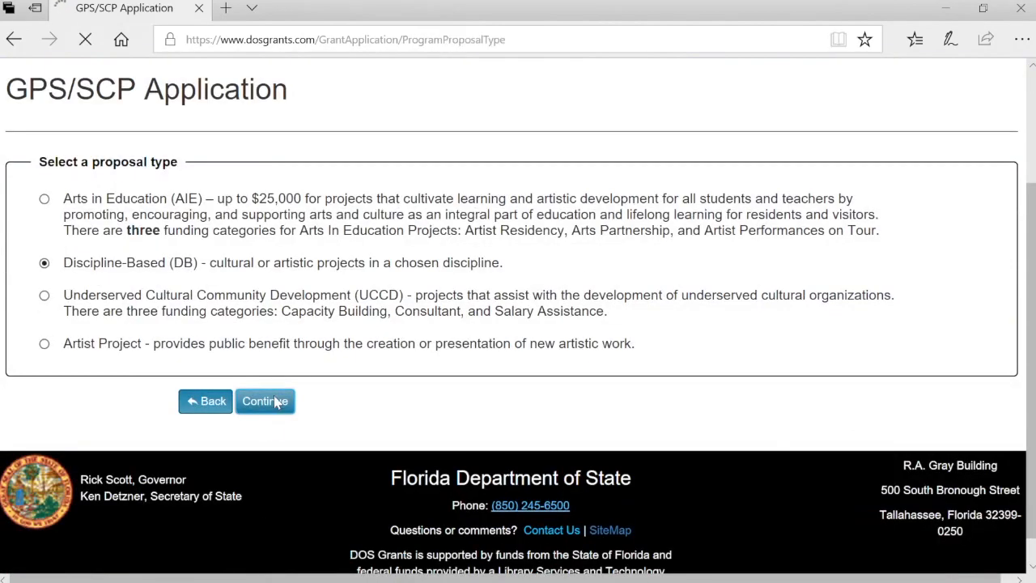
{"action": "scroll", "coordinate": [275, 401], "scroll_direction": "down", "scroll_amount": 10}
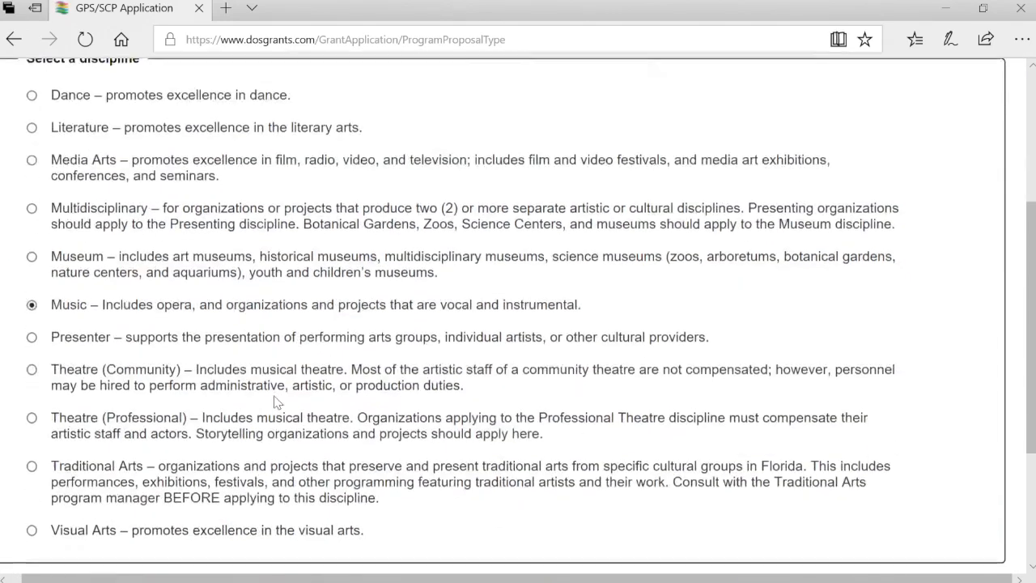
{"action": "left_click", "coordinate": [254, 371]}
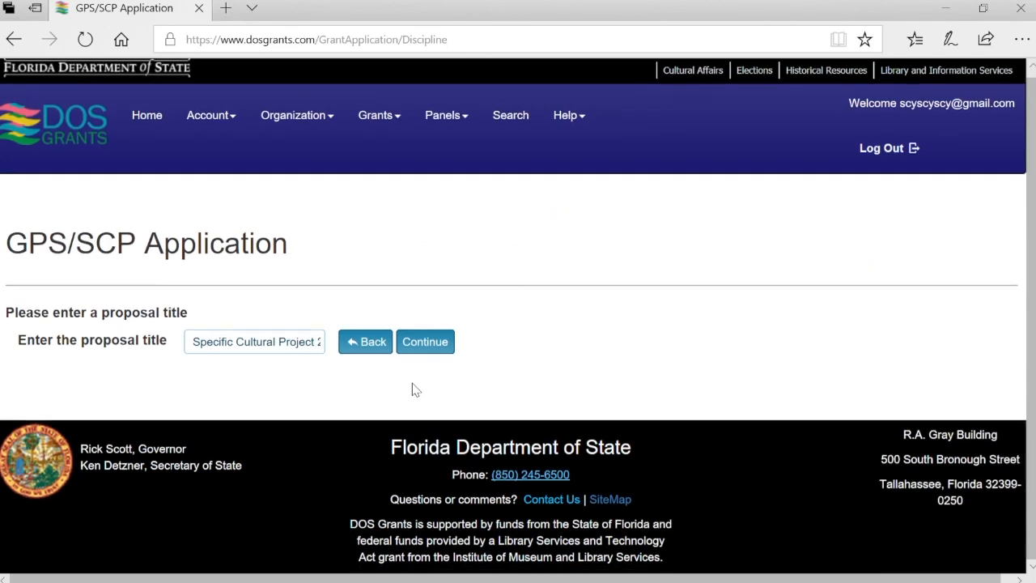
{"action": "left_click", "coordinate": [437, 343]}
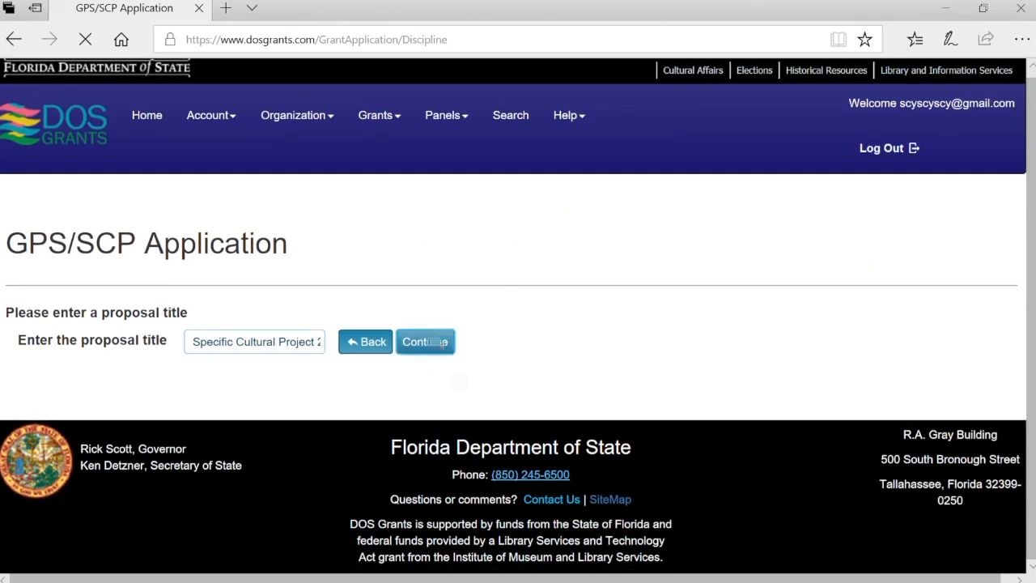
Save the cover page and scroll down to the Guidelines link
{"action": "scroll", "coordinate": [466, 391], "scroll_direction": "down", "scroll_amount": 3}
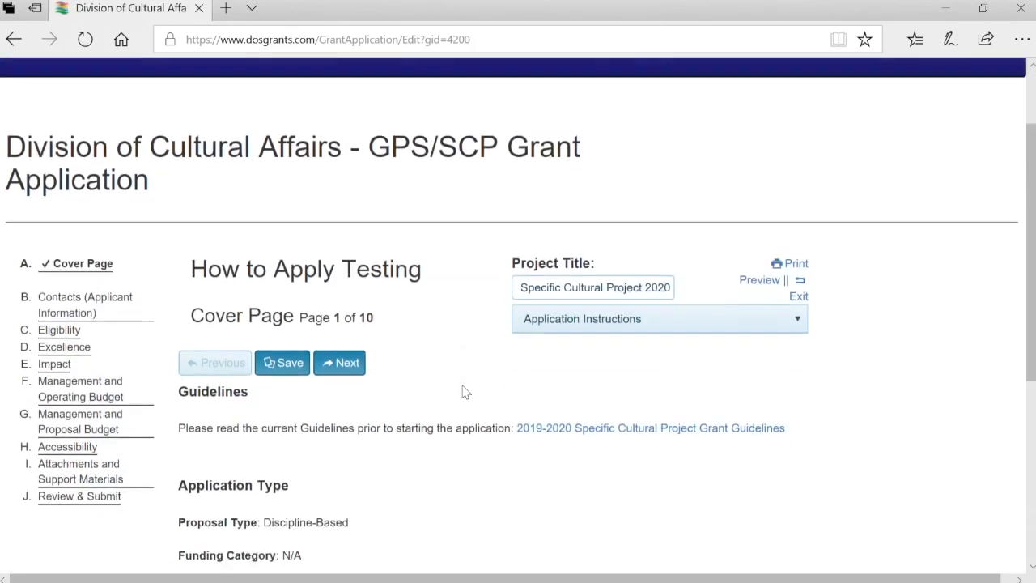
{"action": "scroll", "coordinate": [465, 392], "scroll_direction": "down", "scroll_amount": 3}
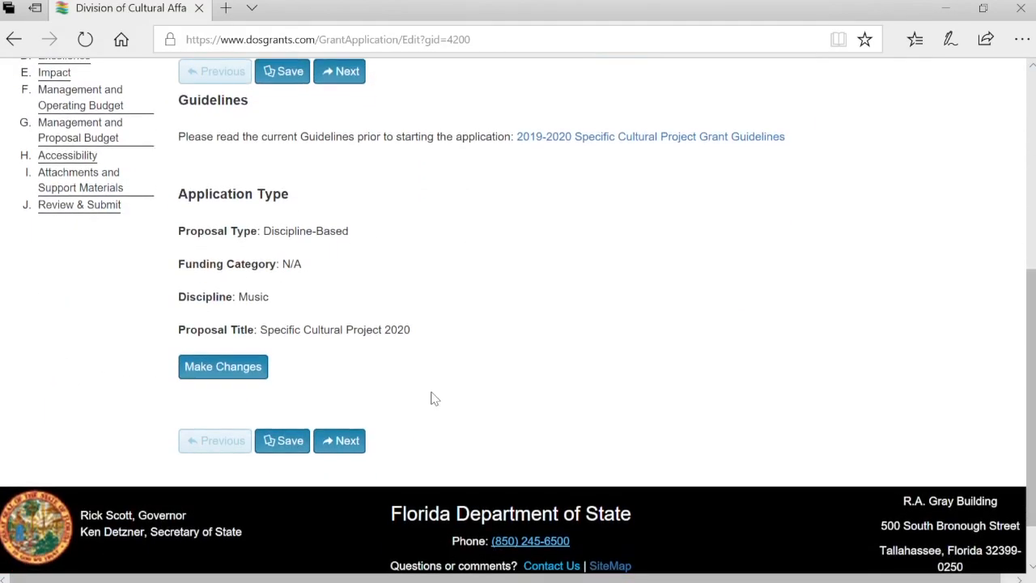
{"action": "left_click", "coordinate": [300, 452]}
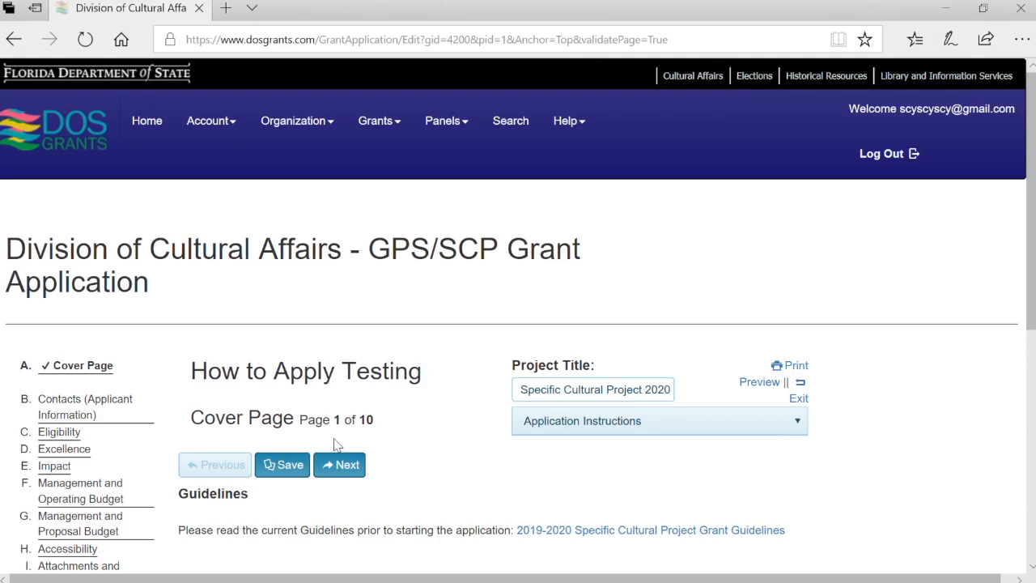
{"action": "scroll", "coordinate": [411, 506], "scroll_direction": "down", "scroll_amount": 3}
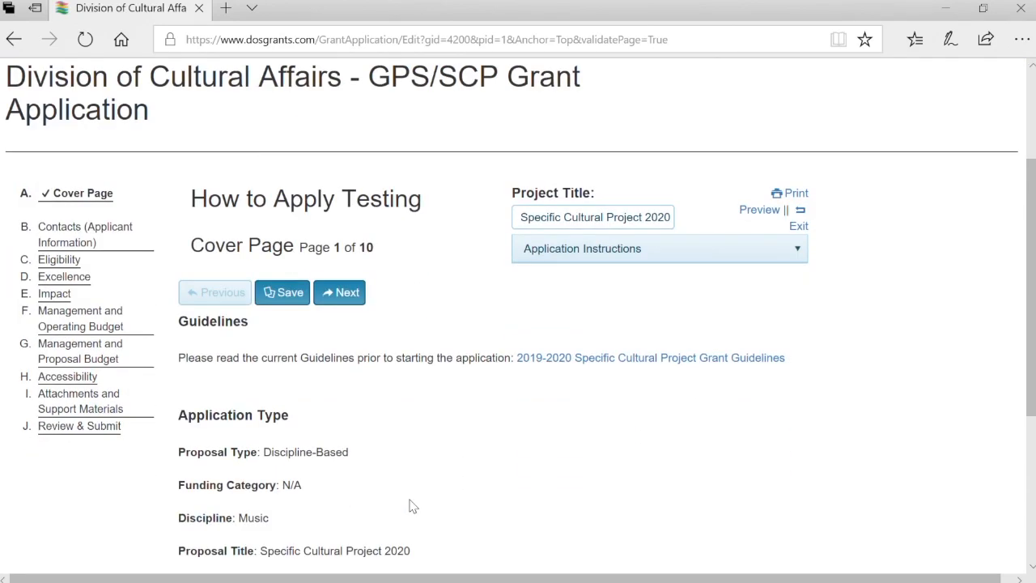
{"action": "scroll", "coordinate": [411, 506], "scroll_direction": "down", "scroll_amount": 1}
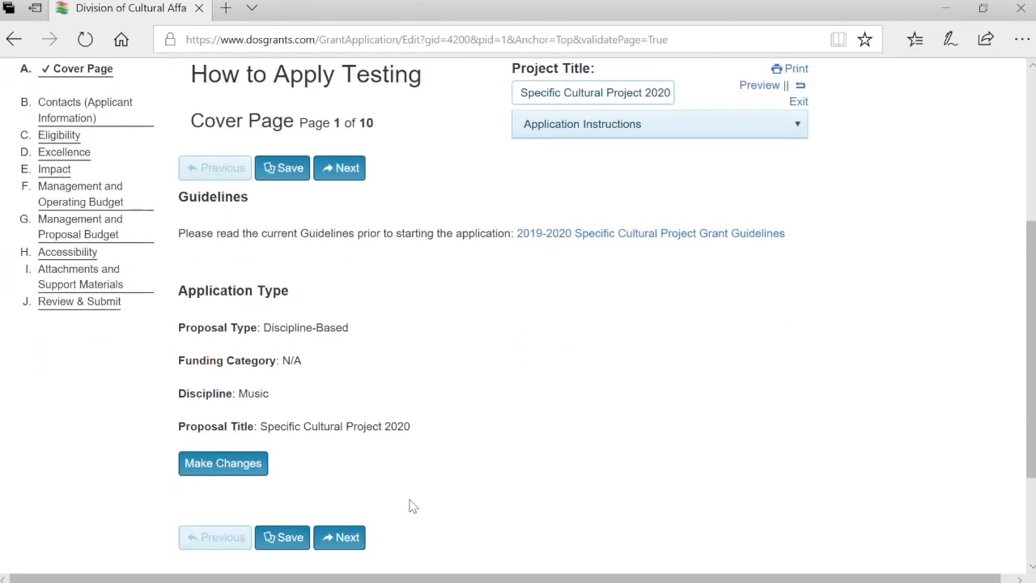
Open the 2019-2020 Specific Cultural Project Grant Guidelines PDF and read to its Introduction and Timeline
{"action": "left_click", "coordinate": [641, 235]}
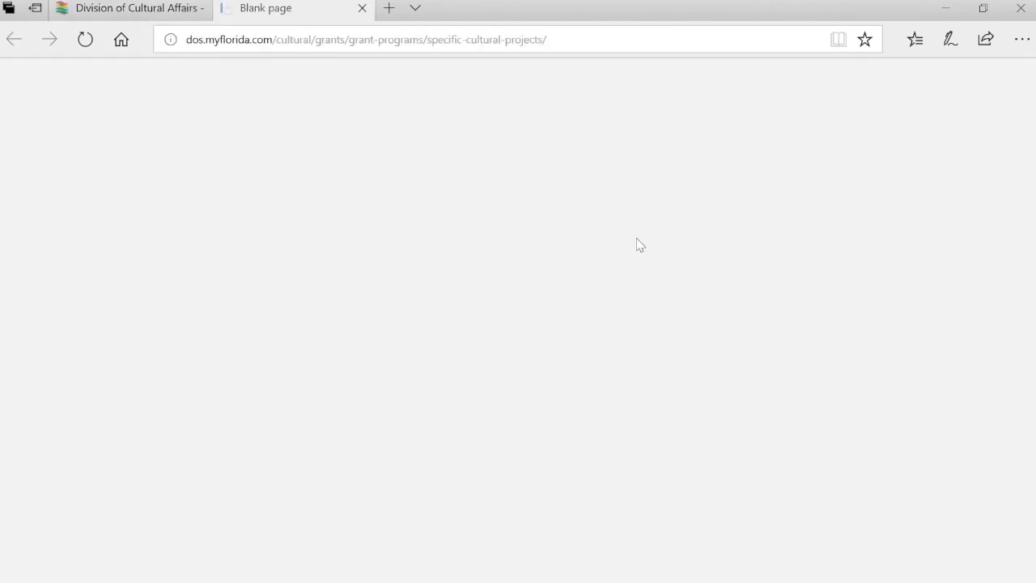
{"action": "scroll", "coordinate": [406, 523], "scroll_direction": "down", "scroll_amount": 2}
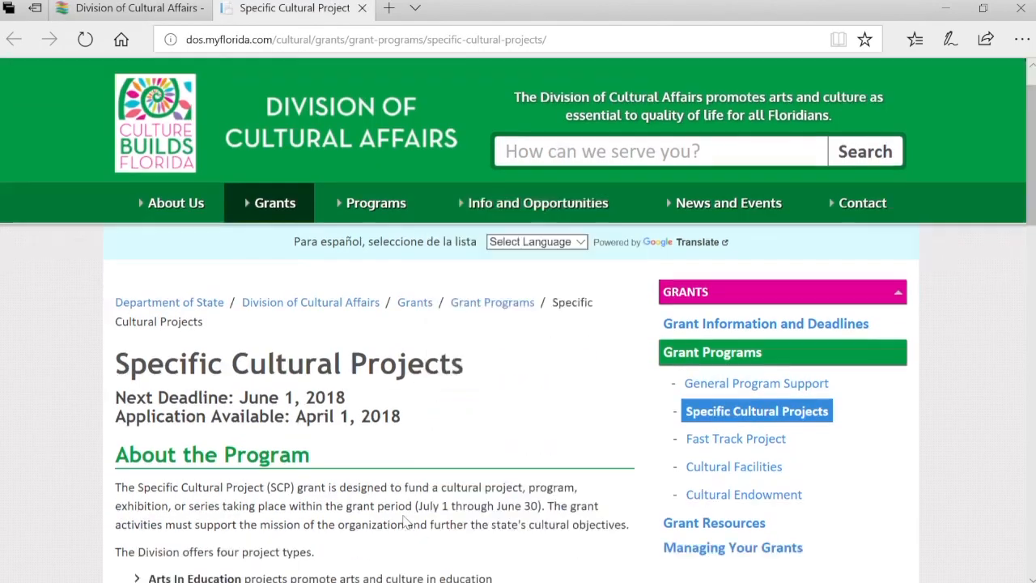
{"action": "scroll", "coordinate": [406, 522], "scroll_direction": "down", "scroll_amount": 2}
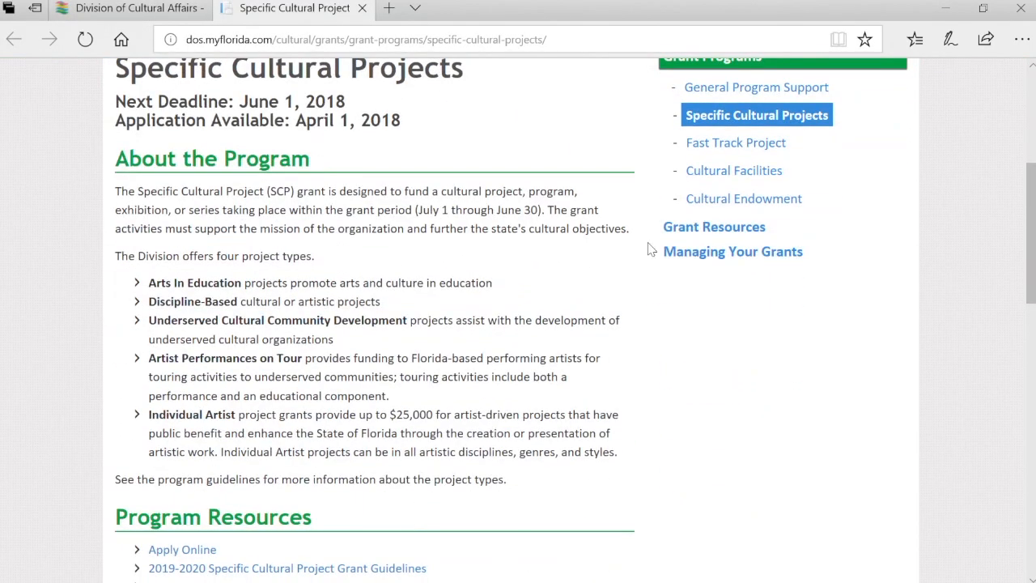
{"action": "scroll", "coordinate": [358, 443], "scroll_direction": "down", "scroll_amount": 1}
{"action": "left_click", "coordinate": [339, 470]}
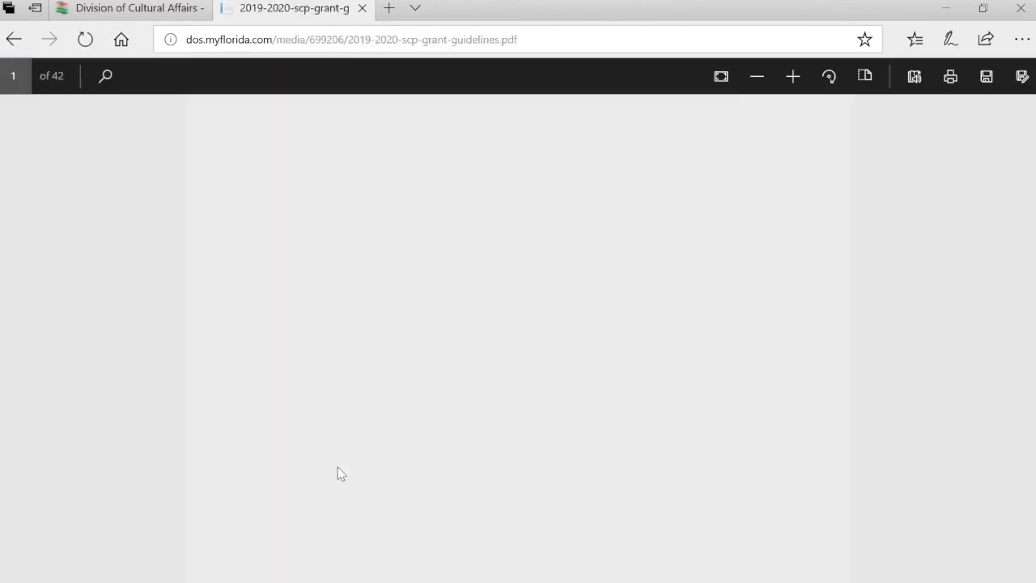
{"action": "scroll", "coordinate": [346, 419], "scroll_direction": "down", "scroll_amount": 15}
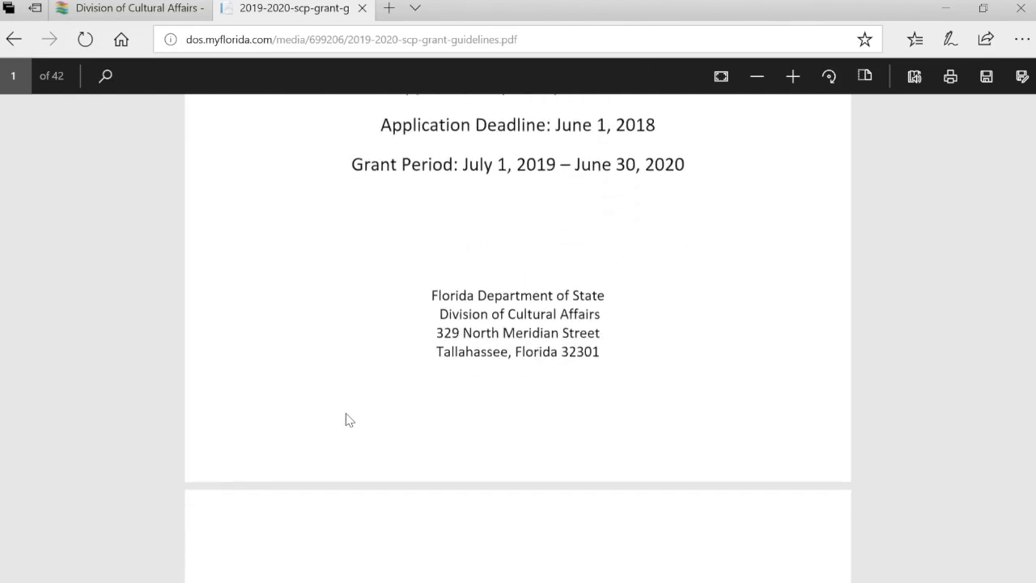
{"action": "scroll", "coordinate": [352, 420], "scroll_direction": "down", "scroll_amount": 15}
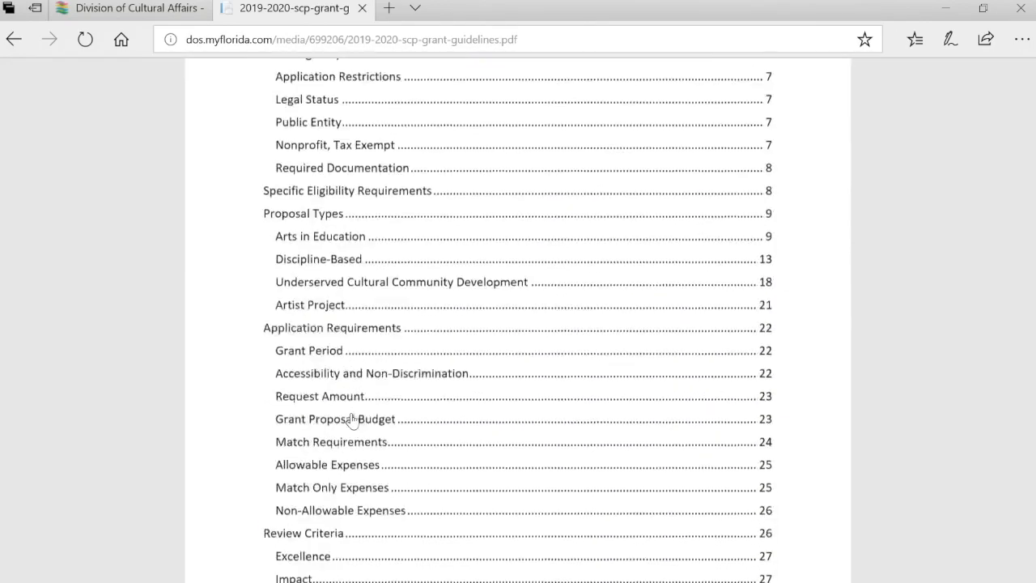
{"action": "scroll", "coordinate": [348, 417], "scroll_direction": "down", "scroll_amount": 3}
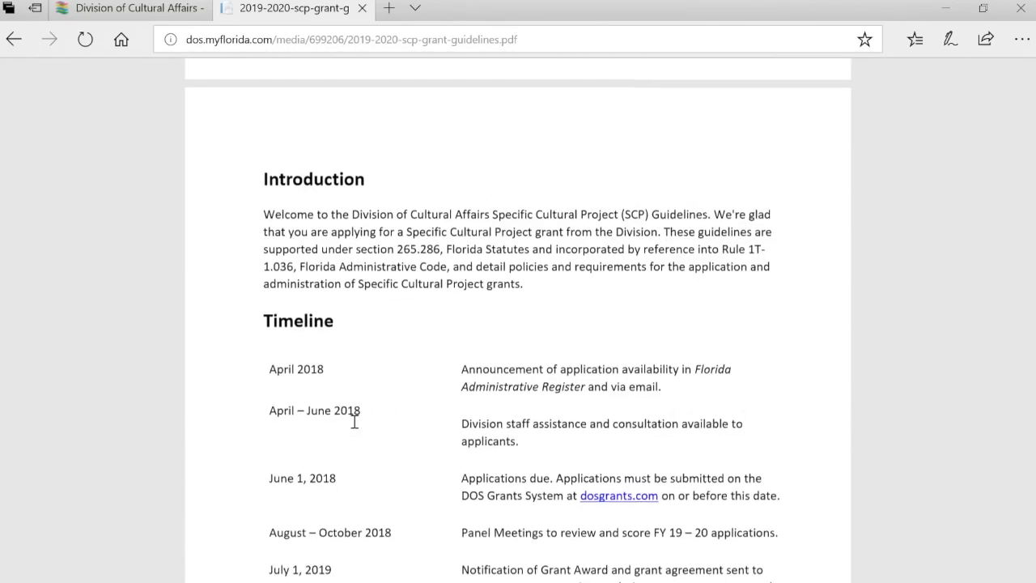
Return to the application and go on to the Contacts page
{"action": "left_click", "coordinate": [159, 10]}
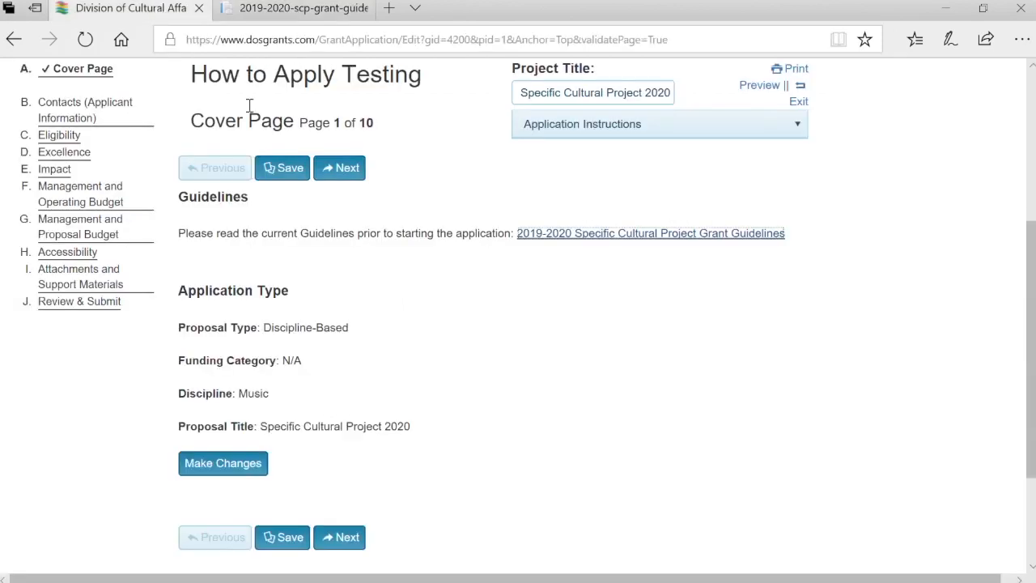
{"action": "scroll", "coordinate": [385, 483], "scroll_direction": "down", "scroll_amount": 1}
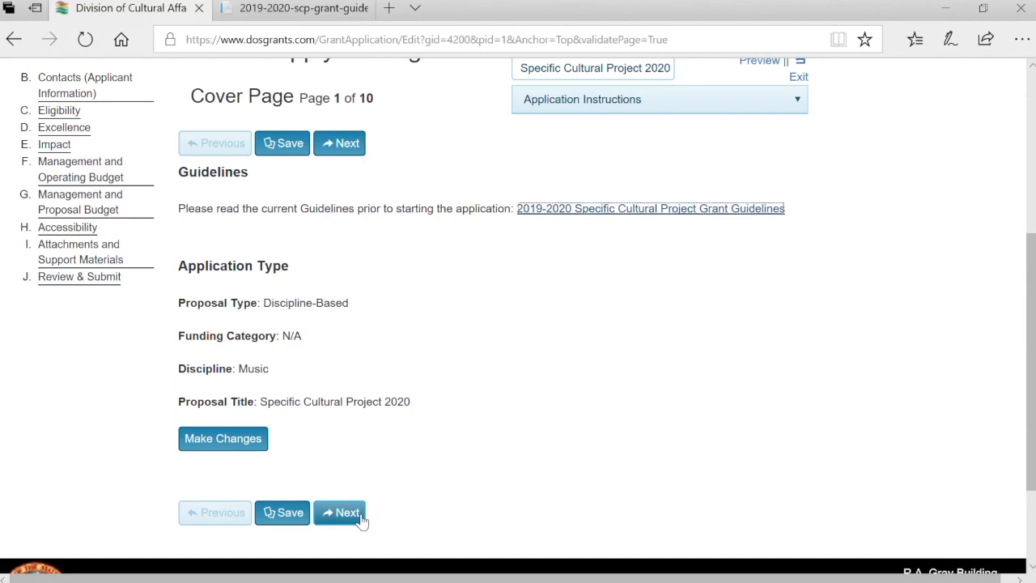
{"action": "left_click", "coordinate": [356, 515]}
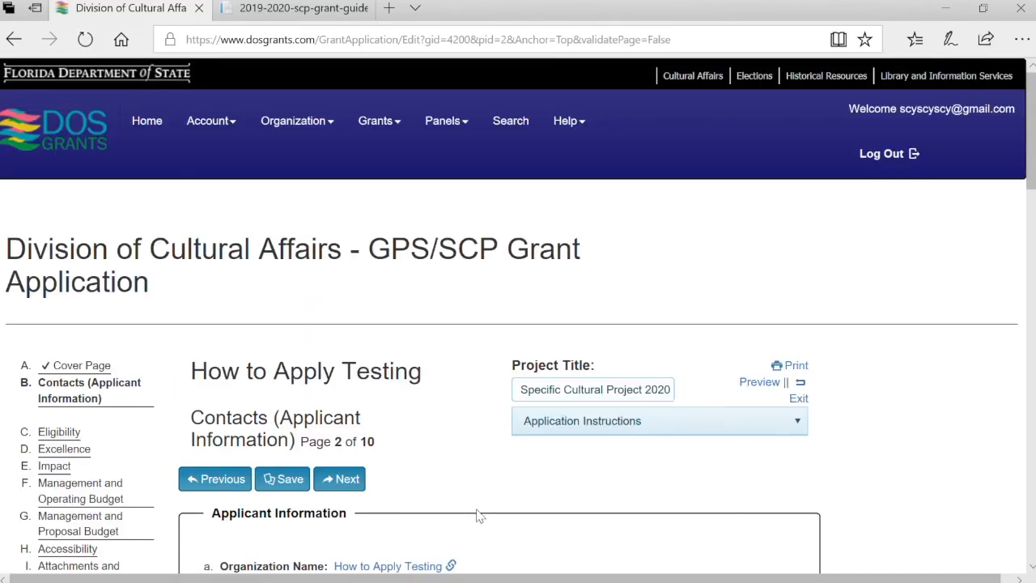
{"action": "scroll", "coordinate": [479, 513], "scroll_direction": "down", "scroll_amount": 2}
{"action": "scroll", "coordinate": [479, 515], "scroll_direction": "down", "scroll_amount": 2}
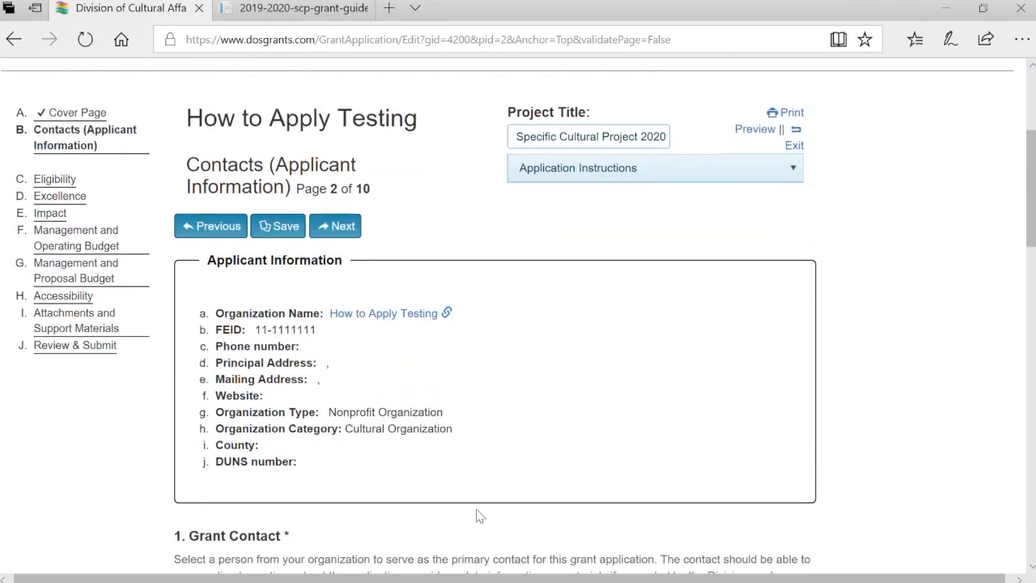
{"action": "scroll", "coordinate": [478, 515], "scroll_direction": "down", "scroll_amount": 4}
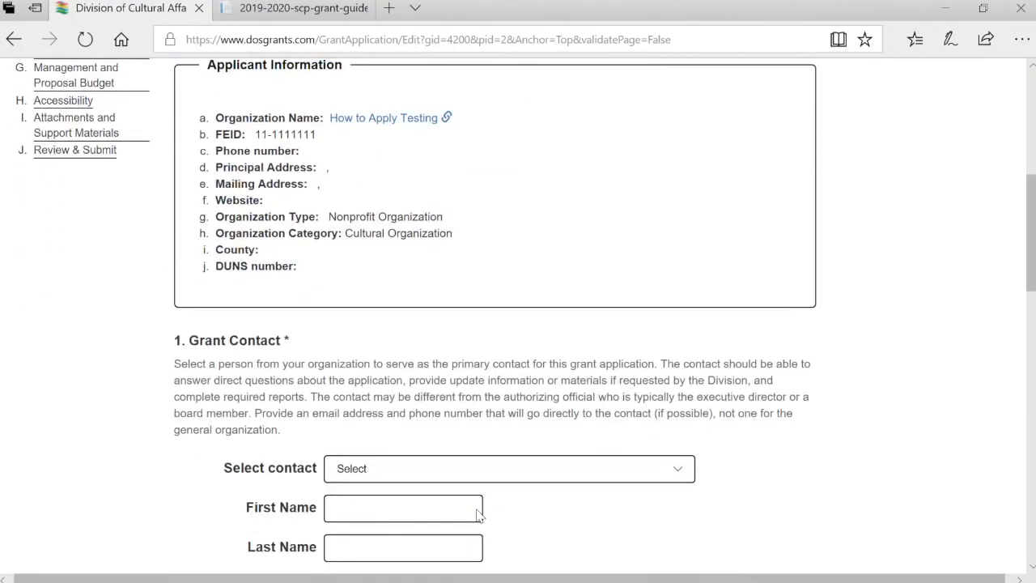
Choose the organization's contact as grant contact and enter the contact's phone number
{"action": "left_click", "coordinate": [523, 407]}
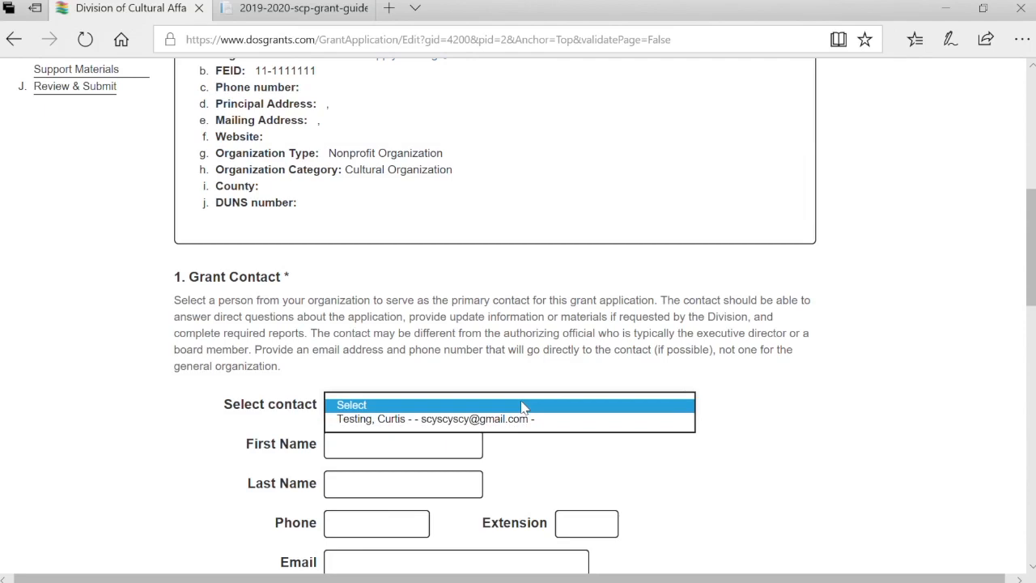
{"action": "left_click", "coordinate": [522, 417]}
{"action": "scroll", "coordinate": [706, 486], "scroll_direction": "down", "scroll_amount": 2}
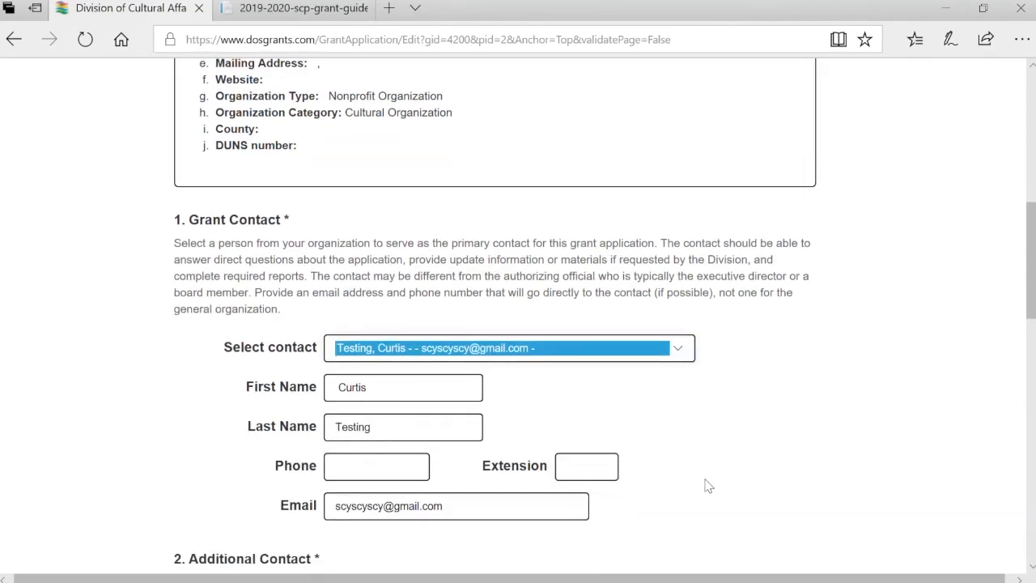
{"action": "left_click", "coordinate": [376, 407]}
{"action": "type", "text": "850..24.5.63"}
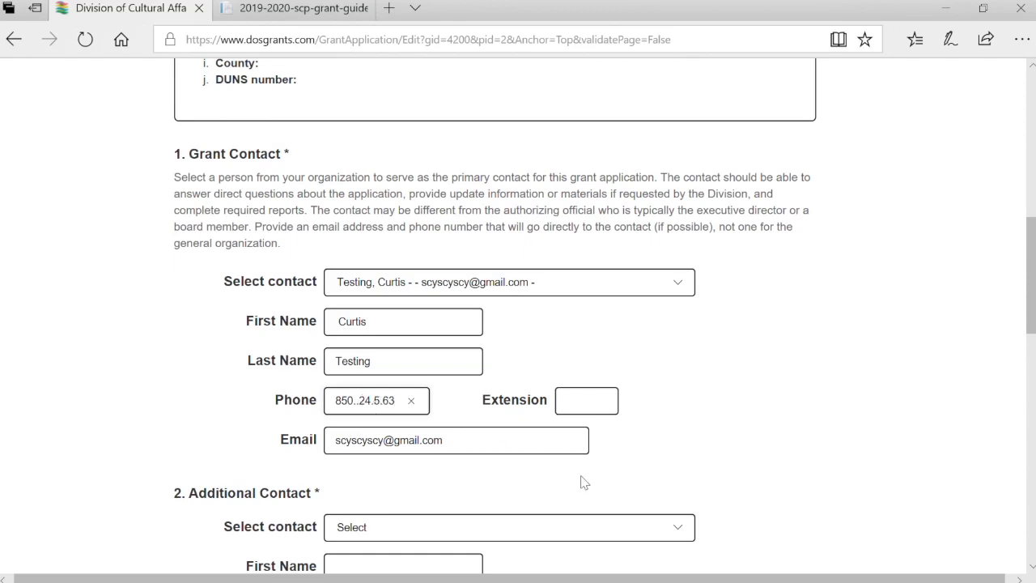
{"action": "scroll", "coordinate": [630, 464], "scroll_direction": "down", "scroll_amount": 3}
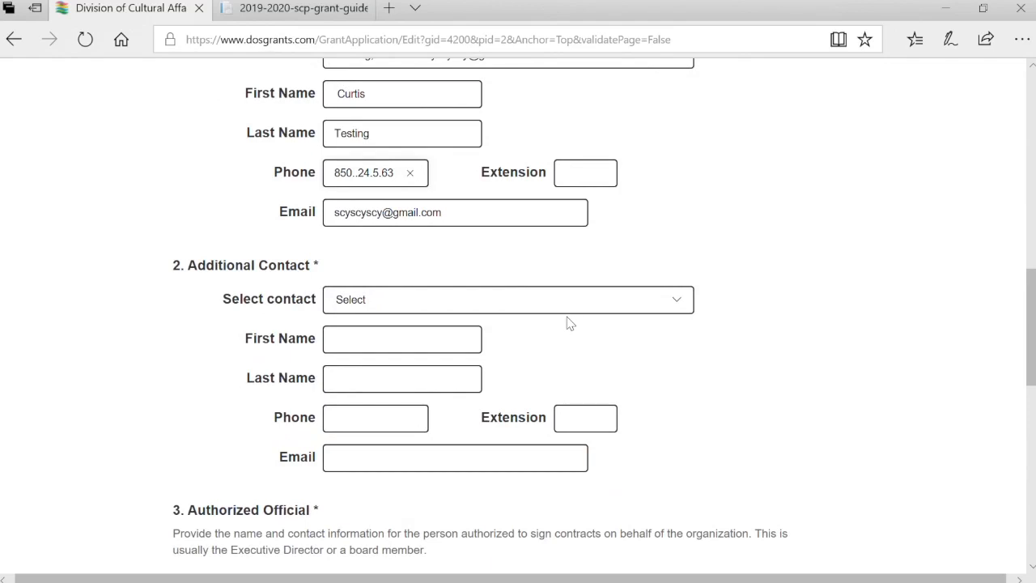
Set the organization's contact as additional contact and authorized official
{"action": "left_click", "coordinate": [572, 299]}
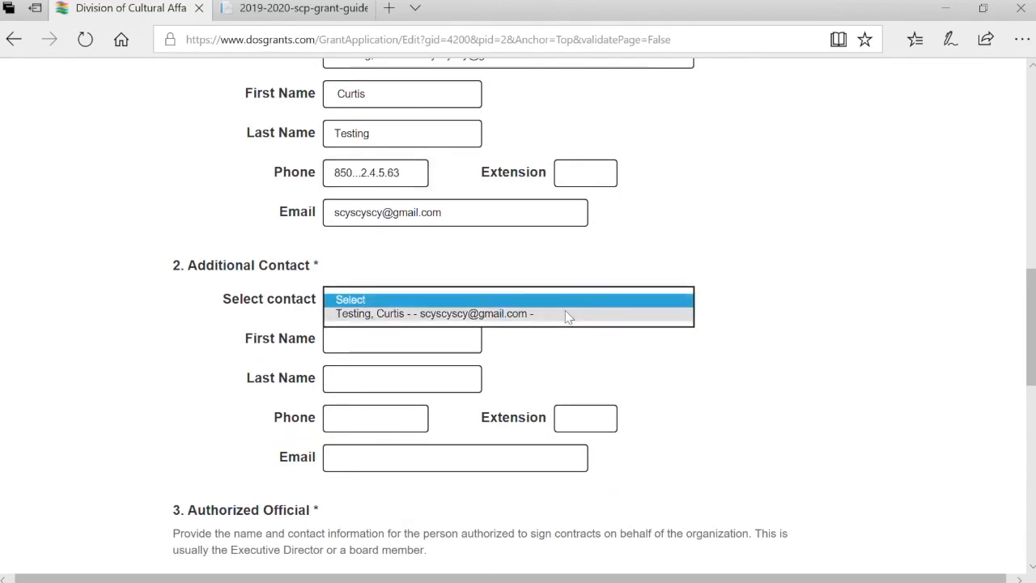
{"action": "left_click", "coordinate": [567, 315]}
{"action": "scroll", "coordinate": [684, 388], "scroll_direction": "down", "scroll_amount": 1}
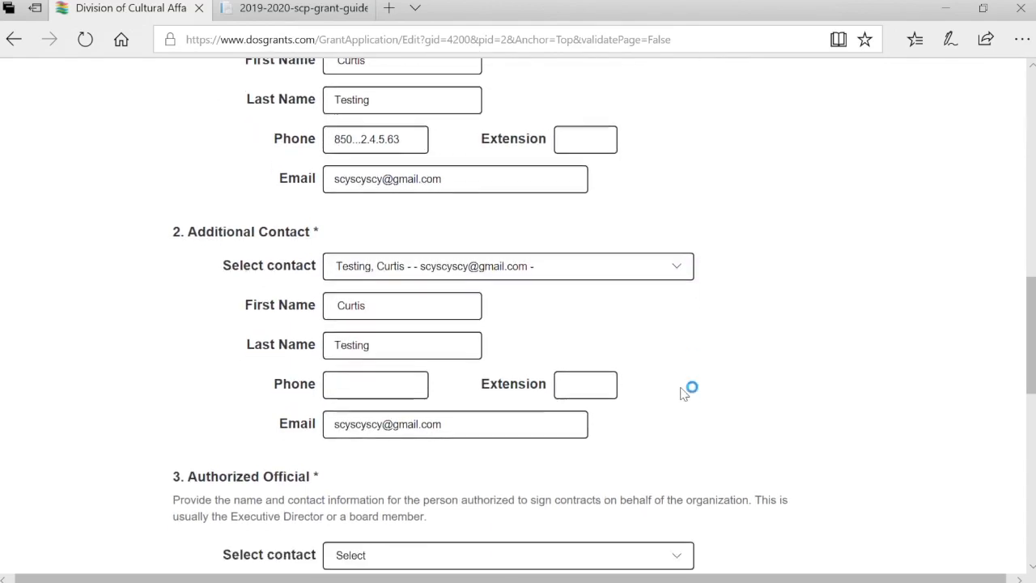
{"action": "scroll", "coordinate": [683, 392], "scroll_direction": "down", "scroll_amount": 2}
{"action": "left_click", "coordinate": [675, 369]}
{"action": "left_click", "coordinate": [628, 386]}
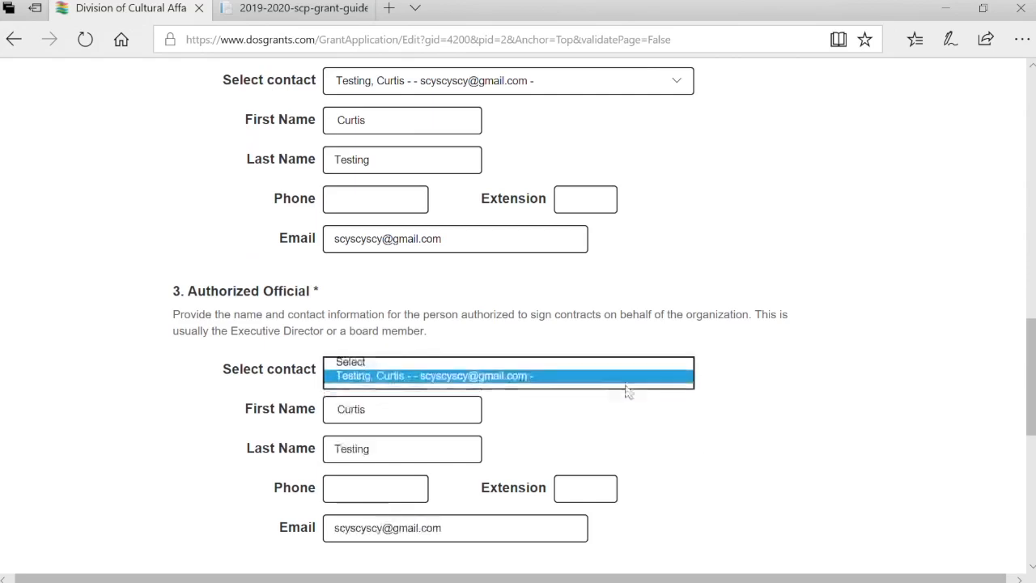
{"action": "scroll", "coordinate": [705, 461], "scroll_direction": "down", "scroll_amount": 1}
{"action": "scroll", "coordinate": [705, 461], "scroll_direction": "down", "scroll_amount": 1}
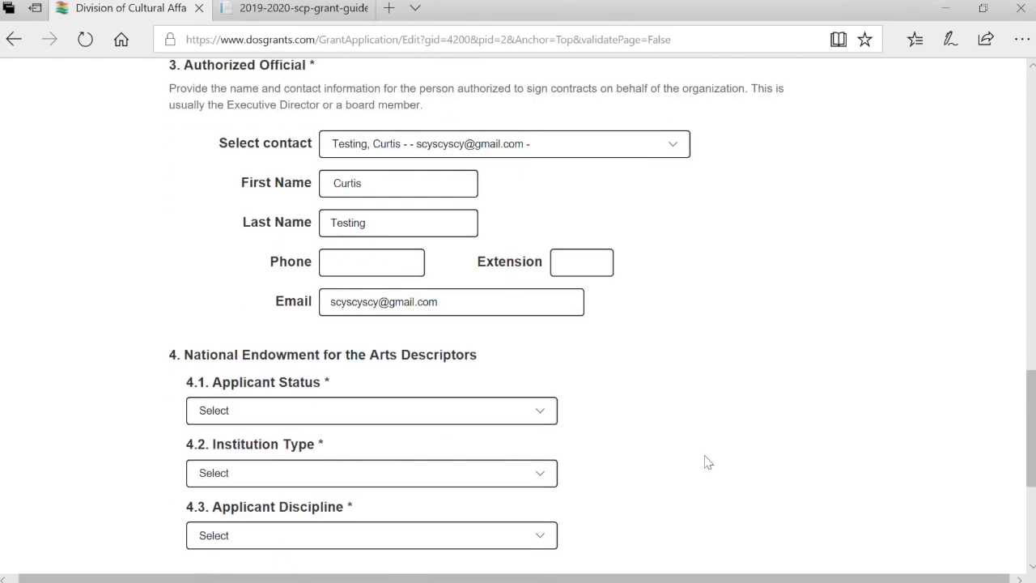
{"action": "scroll", "coordinate": [705, 460], "scroll_direction": "down", "scroll_amount": 1}
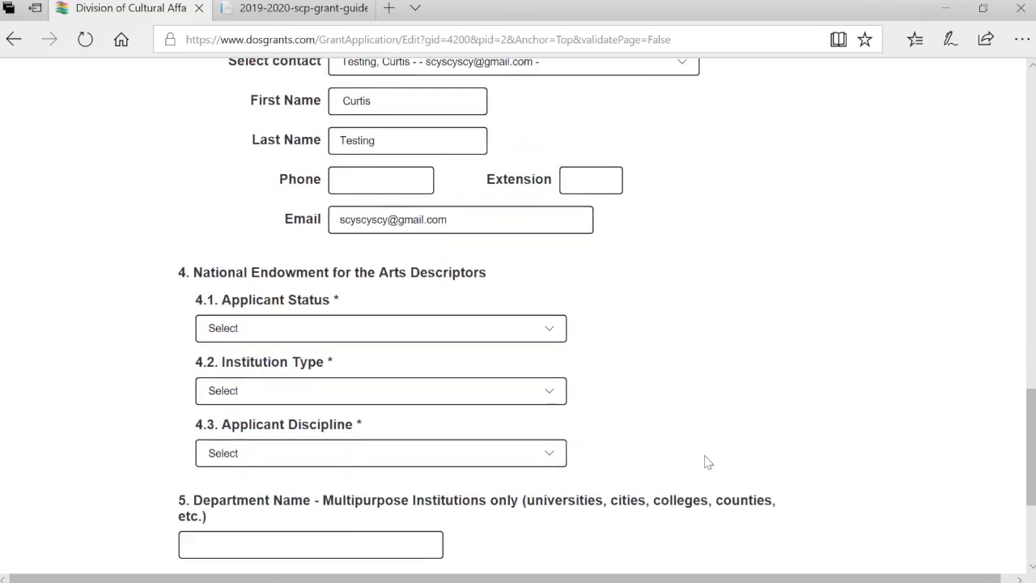
Set NEA descriptors to Organization - Nonprofit, Performing Group, and Opera/Musical Theatre
{"action": "left_click", "coordinate": [496, 332]}
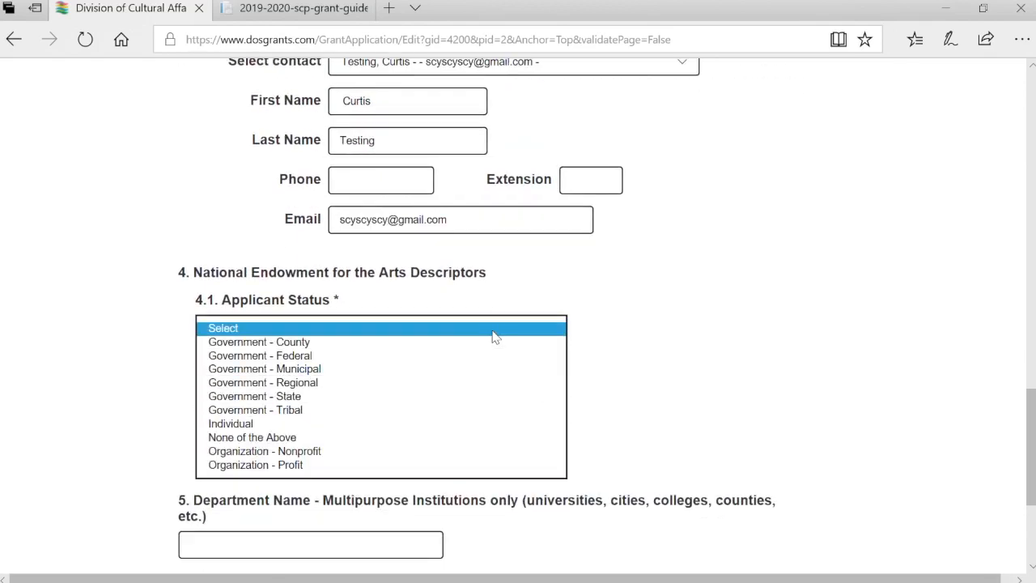
{"action": "left_click", "coordinate": [456, 452]}
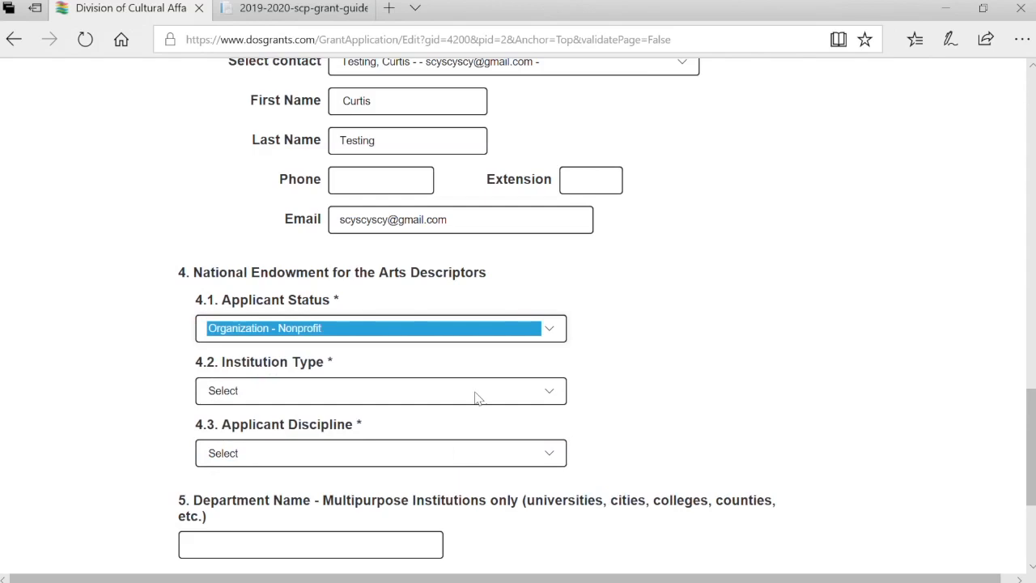
{"action": "left_click", "coordinate": [478, 393]}
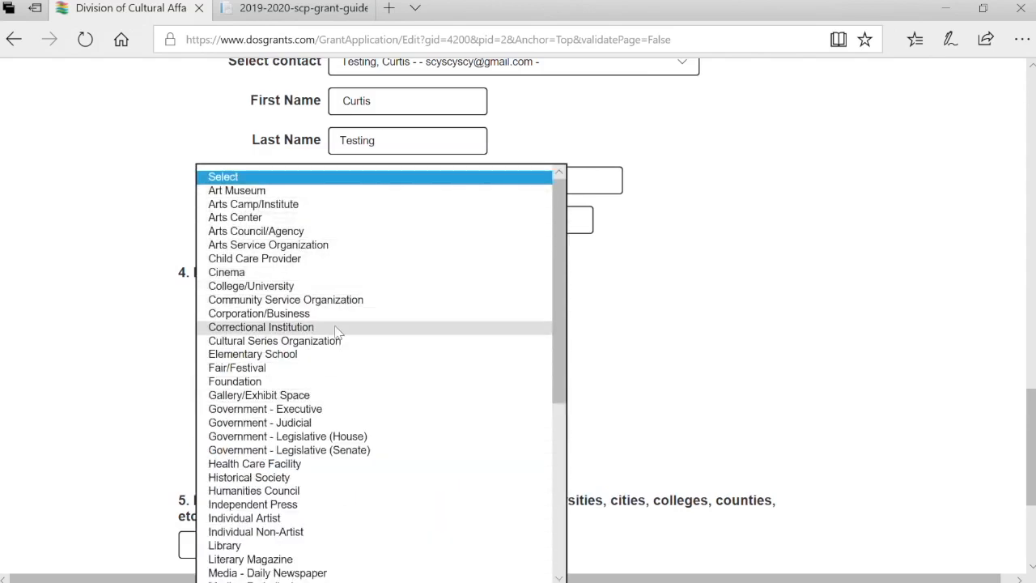
{"action": "scroll", "coordinate": [306, 510], "scroll_direction": "down", "scroll_amount": 1}
{"action": "scroll", "coordinate": [306, 517], "scroll_direction": "down", "scroll_amount": 5}
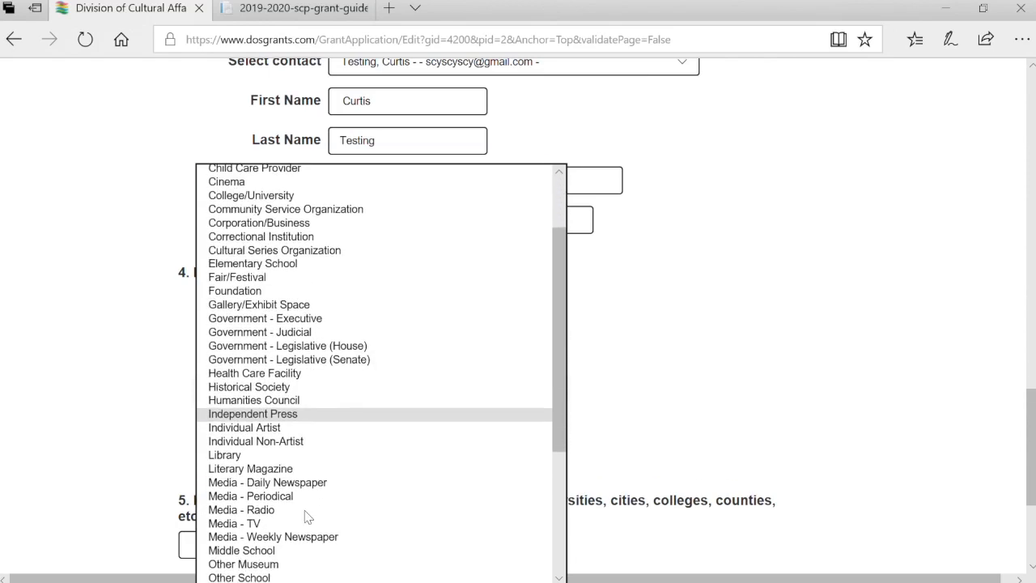
{"action": "scroll", "coordinate": [306, 517], "scroll_direction": "down", "scroll_amount": 3}
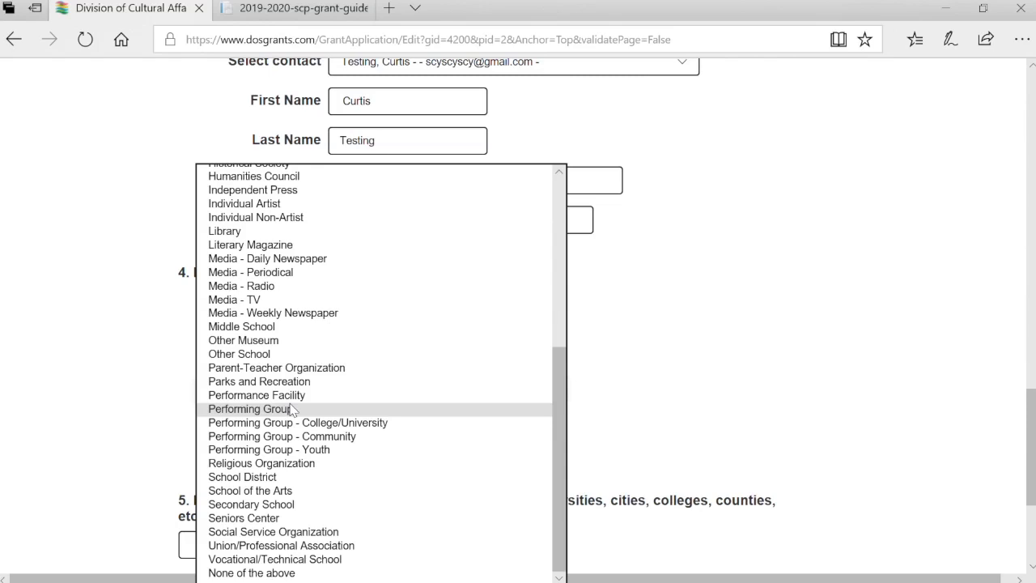
{"action": "left_click", "coordinate": [292, 409]}
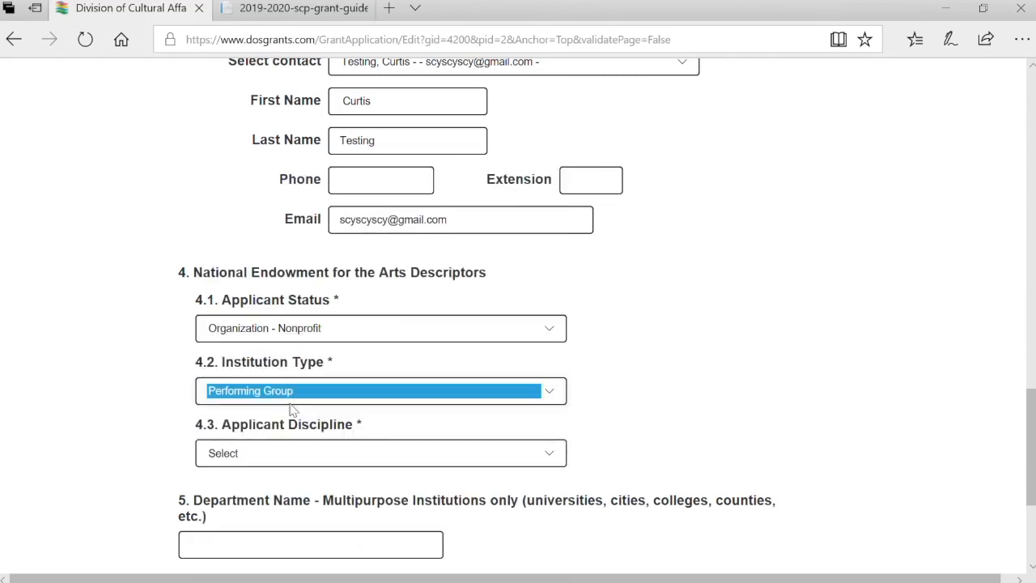
{"action": "left_click", "coordinate": [352, 467]}
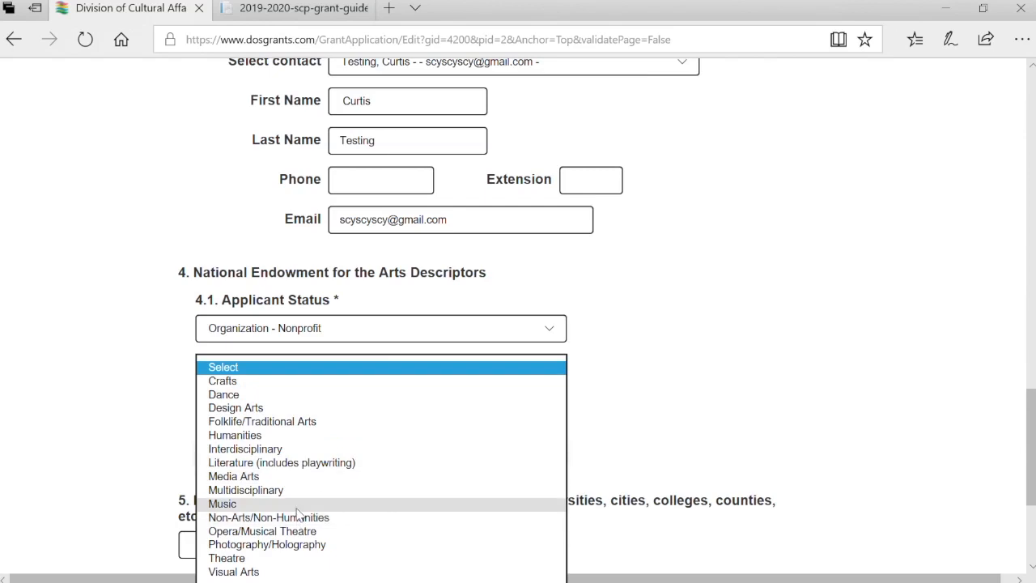
{"action": "left_click", "coordinate": [297, 534]}
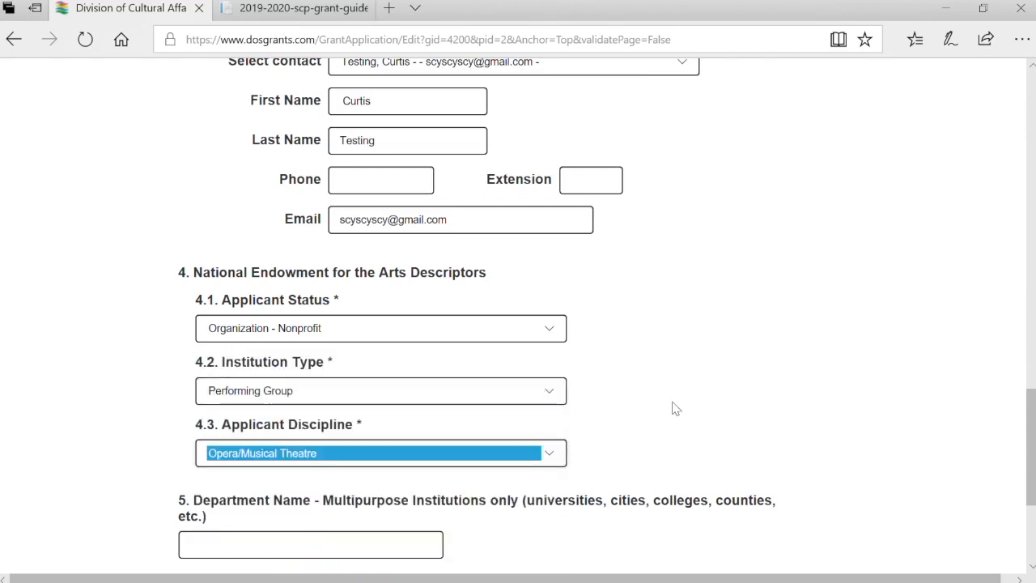
{"action": "scroll", "coordinate": [673, 409], "scroll_direction": "down", "scroll_amount": 2}
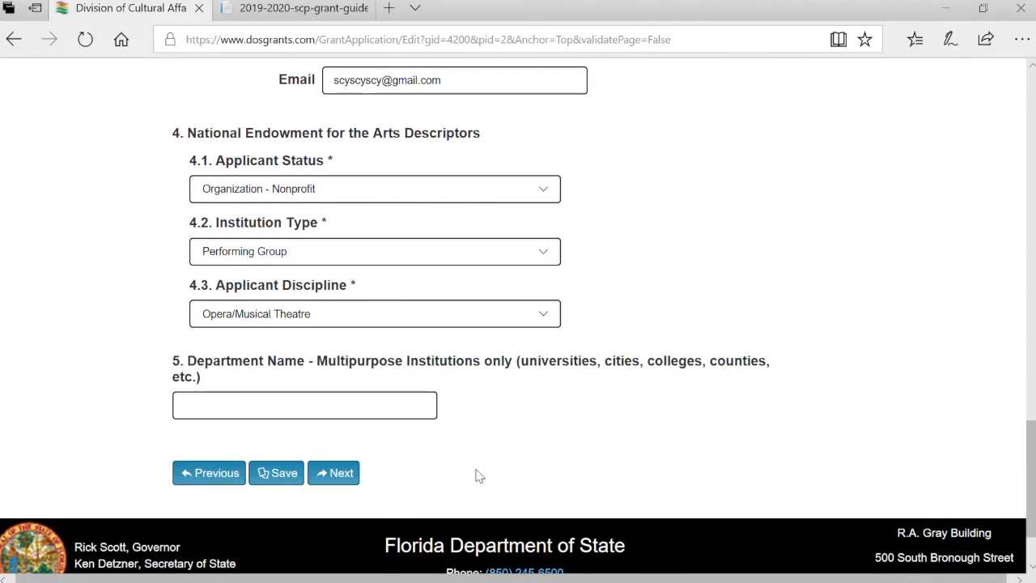
Mark the applicant Nonprofit, Tax-Exempt, Yes to public access and grant period, then continue
{"action": "left_click", "coordinate": [354, 479]}
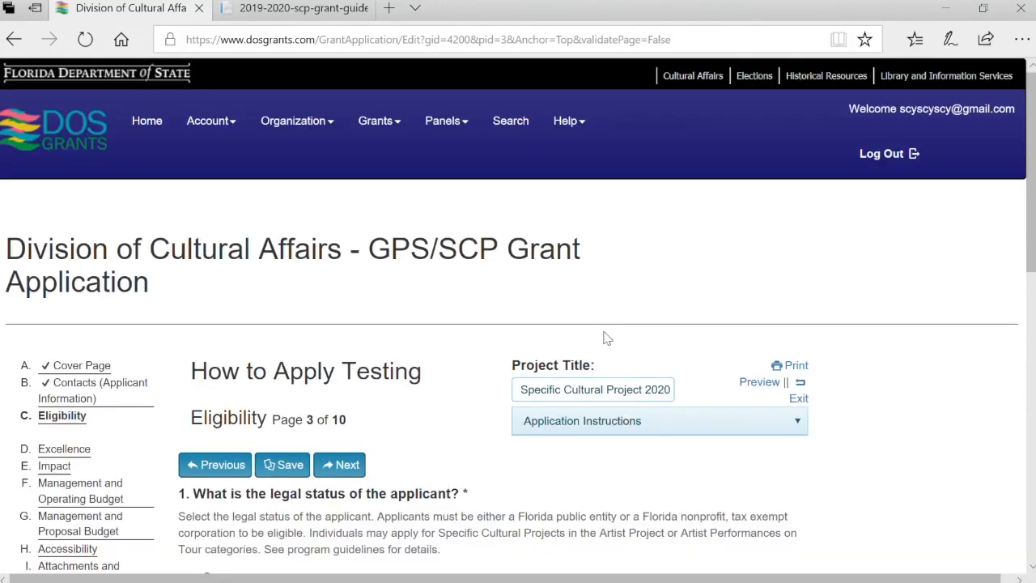
{"action": "scroll", "coordinate": [465, 417], "scroll_direction": "down", "scroll_amount": 2}
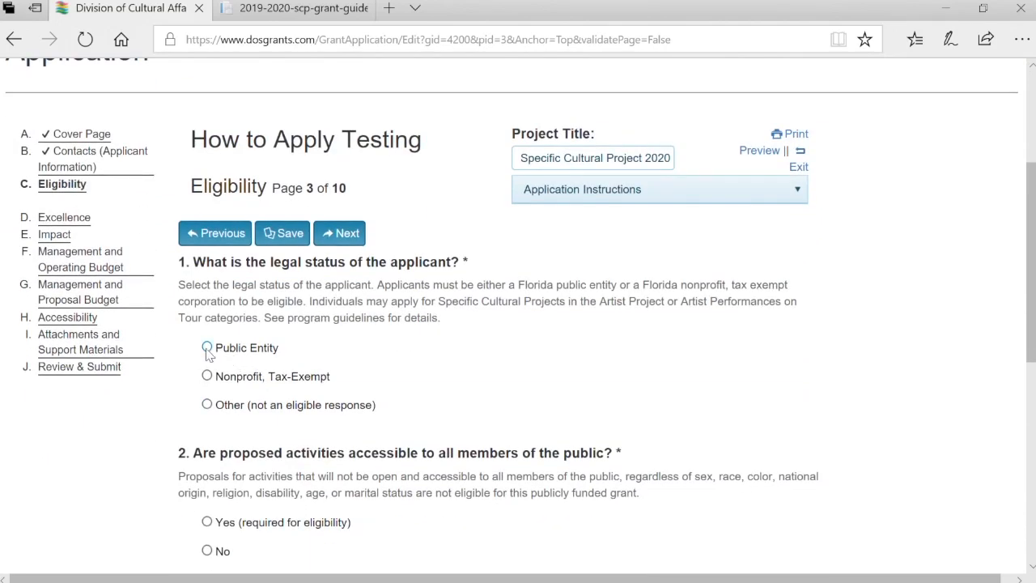
{"action": "left_click", "coordinate": [208, 377]}
{"action": "scroll", "coordinate": [510, 447], "scroll_direction": "down", "scroll_amount": 3}
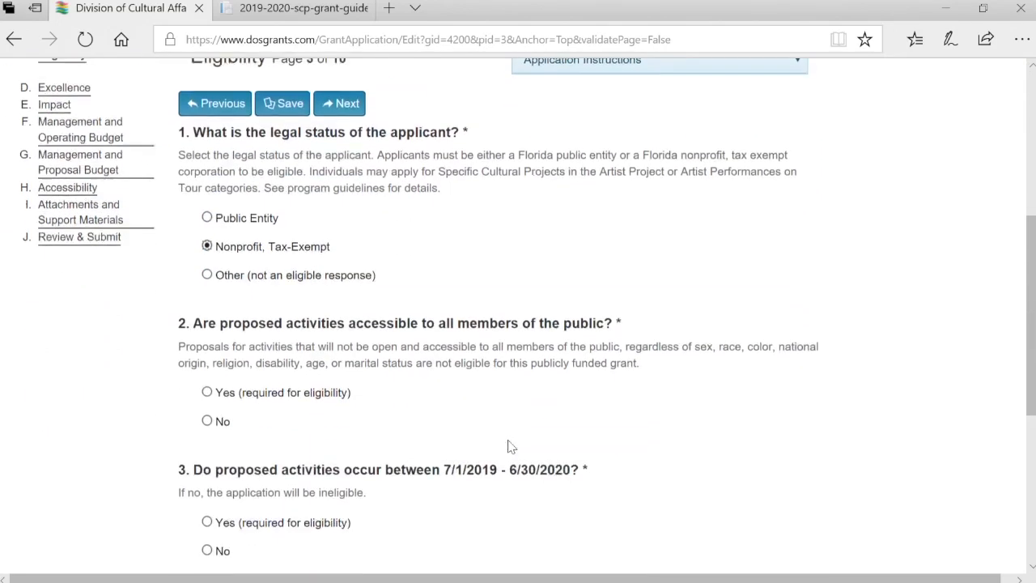
{"action": "left_click", "coordinate": [206, 392]}
{"action": "scroll", "coordinate": [395, 510], "scroll_direction": "down", "scroll_amount": 2}
{"action": "left_click", "coordinate": [207, 418]}
{"action": "scroll", "coordinate": [266, 434], "scroll_direction": "down", "scroll_amount": 3}
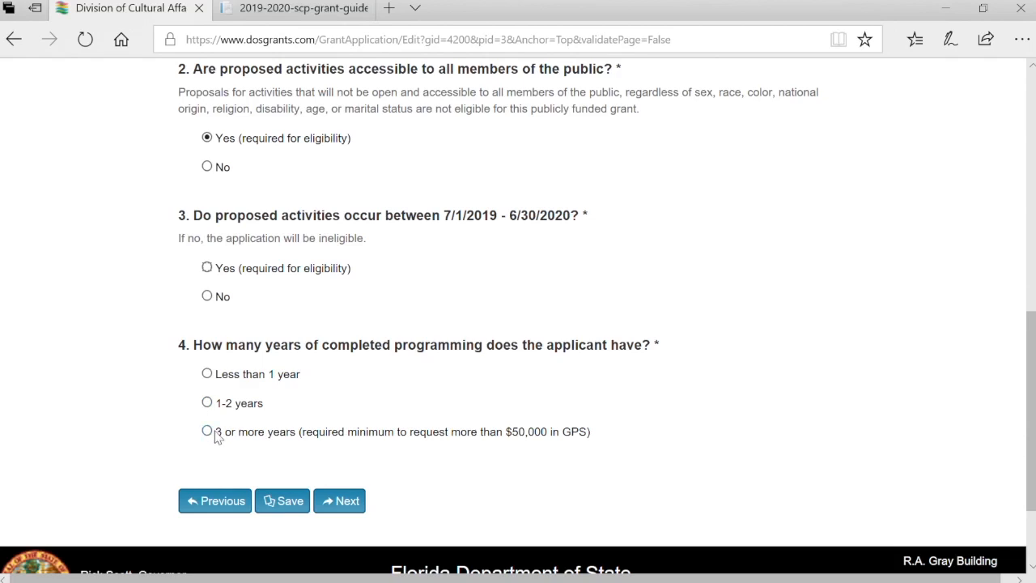
{"action": "left_click", "coordinate": [358, 512]}
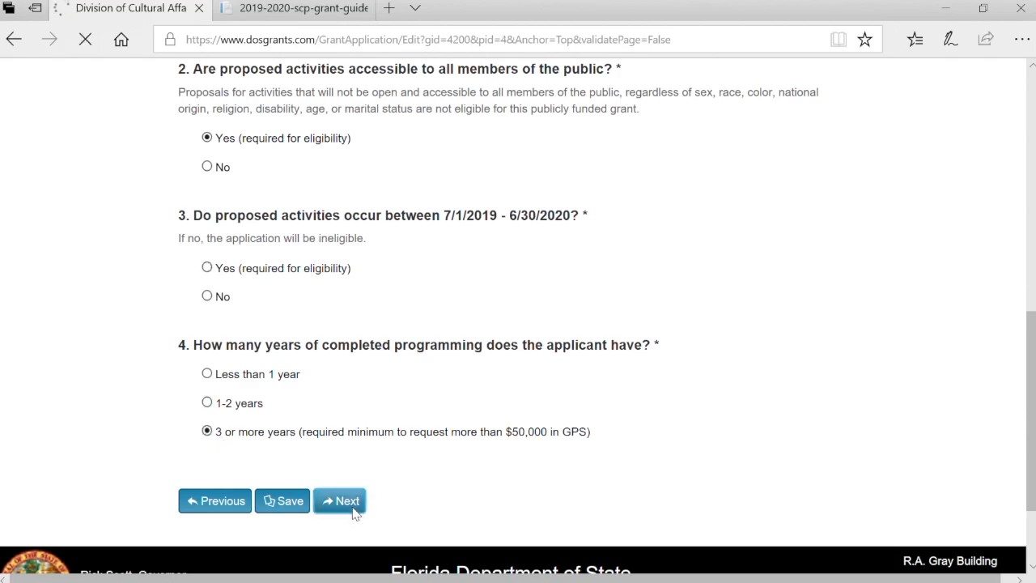
Enter mission 'This is my mission' and begin goals with 'These are my goals and objectives and'
{"action": "scroll", "coordinate": [354, 513], "scroll_direction": "down", "scroll_amount": 3}
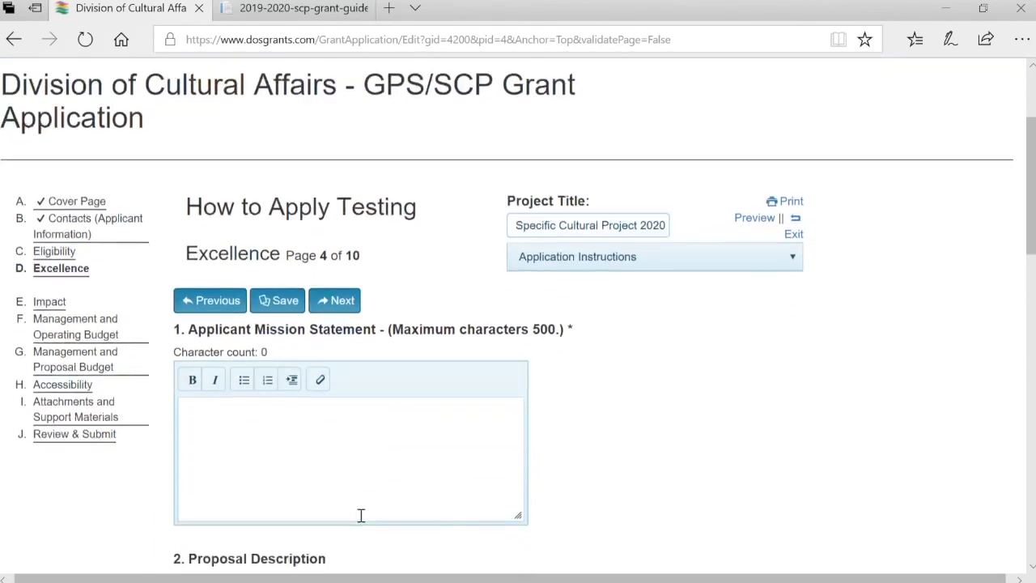
{"action": "type", "text": "This "}
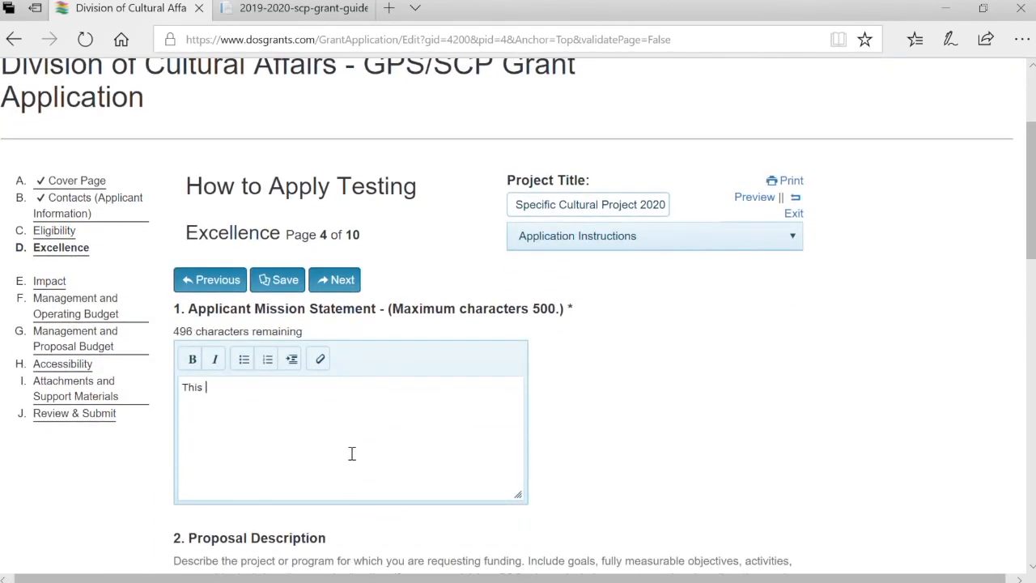
{"action": "type", "text": "is my mission."}
{"action": "scroll", "coordinate": [352, 453], "scroll_direction": "down", "scroll_amount": 3}
{"action": "scroll", "coordinate": [353, 453], "scroll_direction": "down", "scroll_amount": 3}
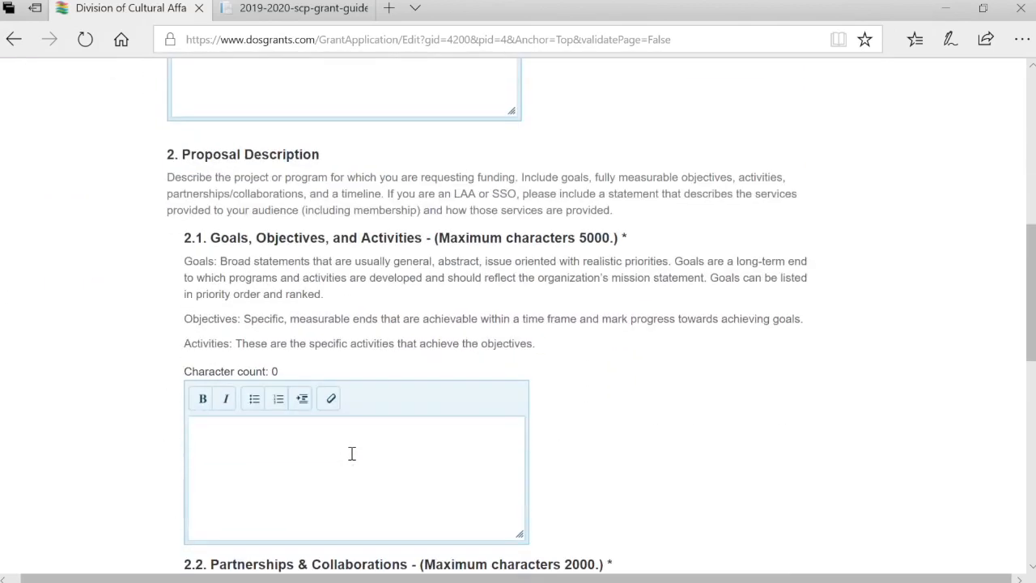
{"action": "left_click", "coordinate": [352, 453]}
{"action": "type", "text": "Thes"}
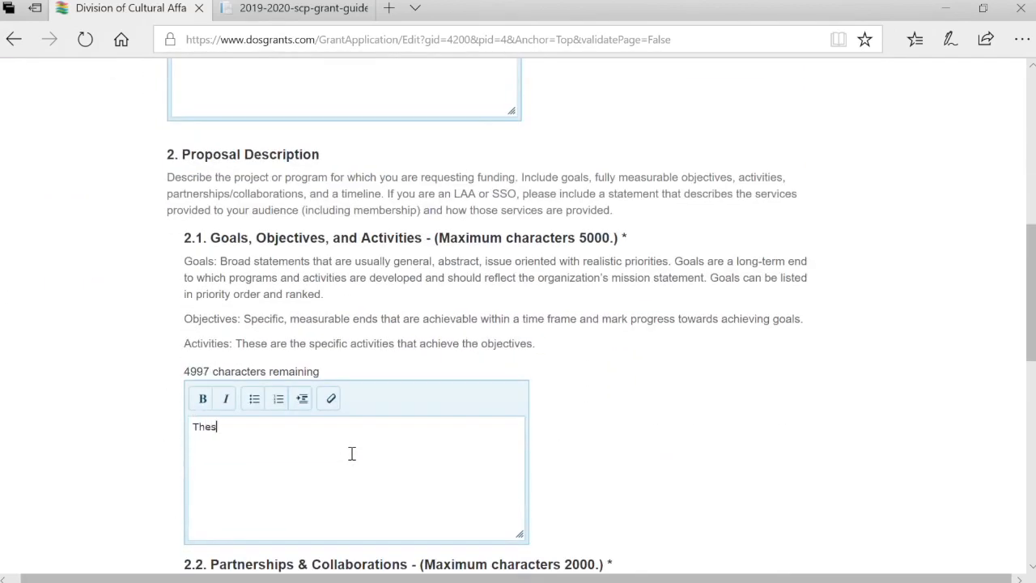
{"action": "type", "text": "e are my goals and objectives and activities."}
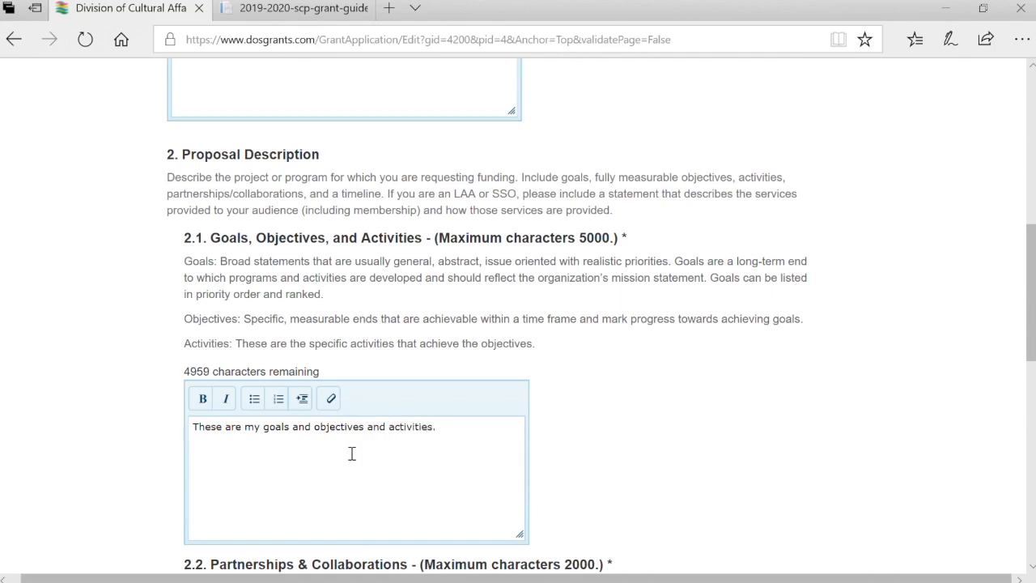
Add a bulleted list with items One, Two, and Three below the goals sentence
{"action": "key", "text": "Return"}
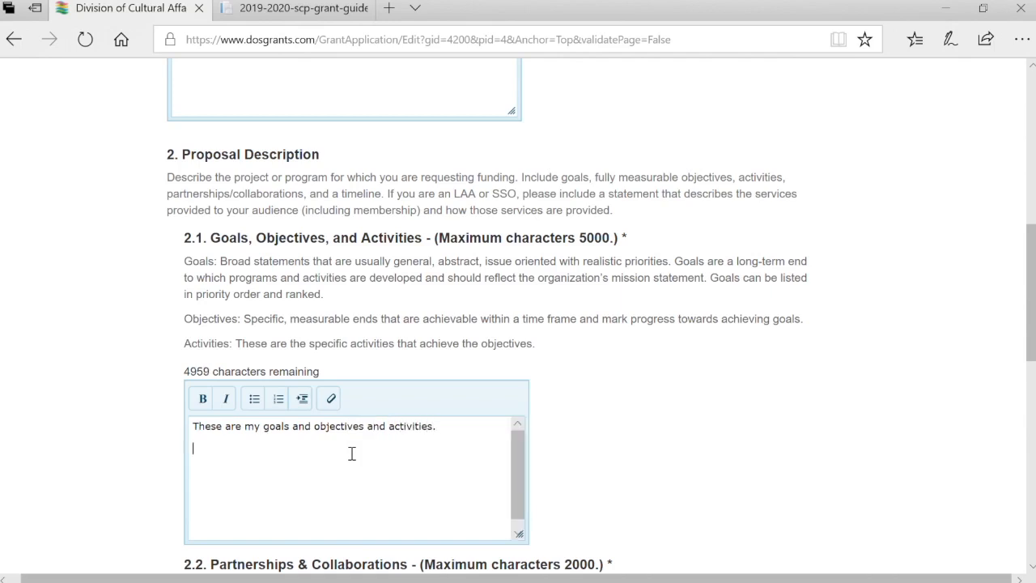
{"action": "left_click", "coordinate": [256, 404]}
{"action": "type", "text": "One"}
{"action": "key", "text": "Return"}
{"action": "type", "text": "Two Th"}
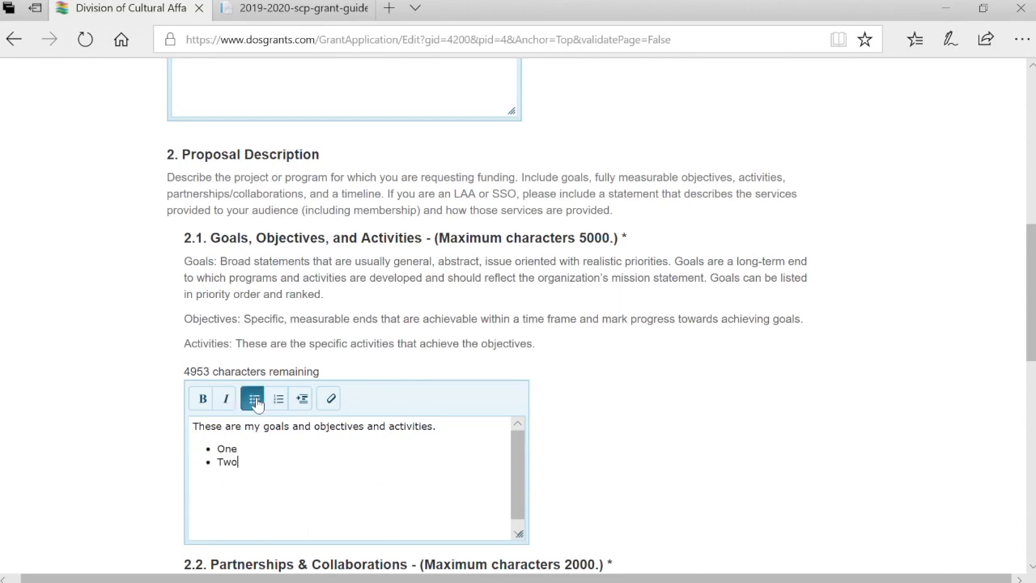
{"action": "key", "text": "BackSpace"}
{"action": "key", "text": "Return"}
{"action": "type", "text": "Three"}
{"action": "key", "text": "Return"}
{"action": "key", "text": "Return"}
Add the sentence 'See, It's easy to format.' with 'format.' in bold italic
{"action": "type", "text": "See, It's easy to format."}
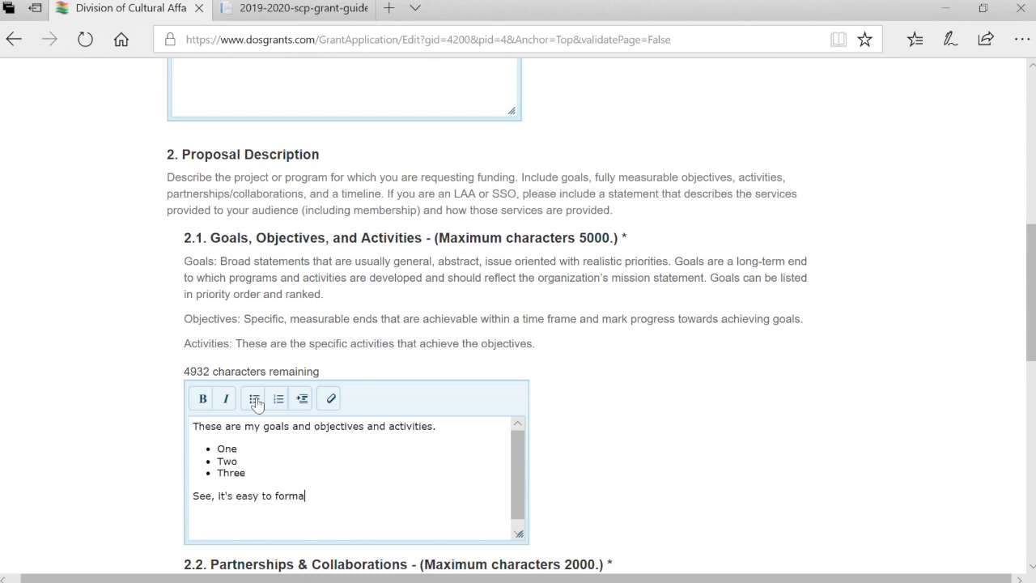
{"action": "key", "text": "shift+Left"}
{"action": "key", "text": "shift+Left"}
{"action": "key", "text": "shift+Left"}
{"action": "key", "text": "shift+Left"}
{"action": "key", "text": "shift+Left"}
{"action": "key", "text": "shift+Left"}
{"action": "key", "text": "shift+Left"}
{"action": "key", "text": "shift+Left"}
{"action": "key", "text": "shift+Left"}
{"action": "key", "text": "shift+Left"}
{"action": "key", "text": "Right"}
{"action": "key", "text": "shift+Left"}
{"action": "key", "text": "shift+Left"}
{"action": "key", "text": "shift+Left"}
{"action": "left_click", "coordinate": [207, 400]}
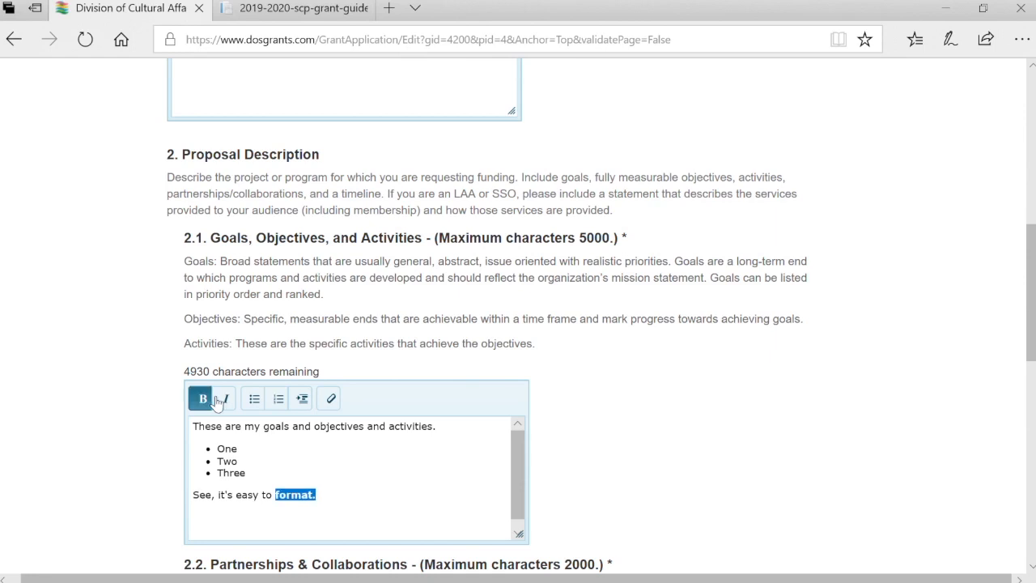
{"action": "left_click", "coordinate": [224, 400]}
{"action": "left_click", "coordinate": [465, 522]}
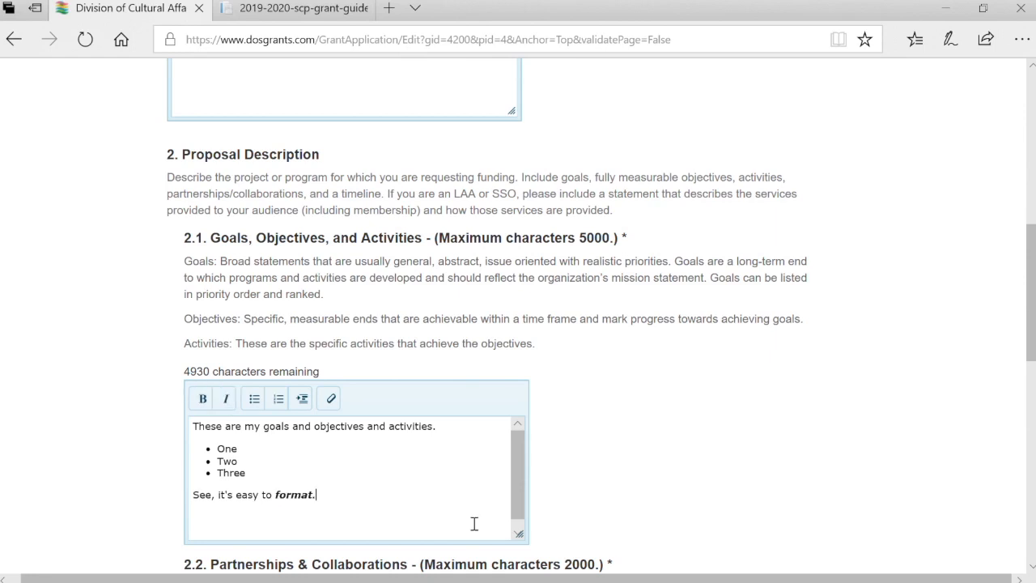
{"action": "scroll", "coordinate": [470, 523], "scroll_direction": "down", "scroll_amount": 3}
Enter the partnerships and collaborations answer about collaborating all over the place
{"action": "left_click", "coordinate": [474, 523]}
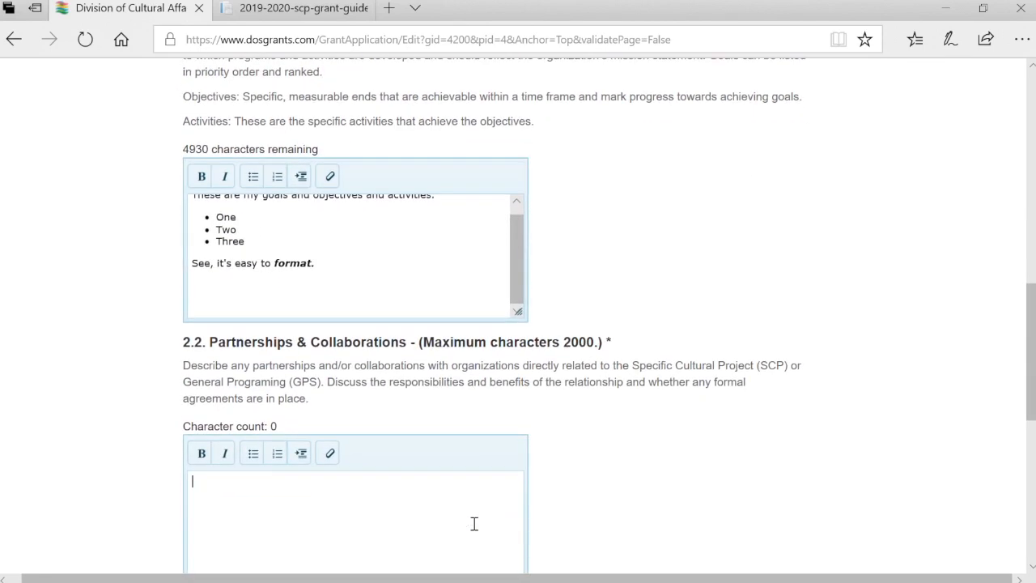
{"action": "type", "text": "We collabo"}
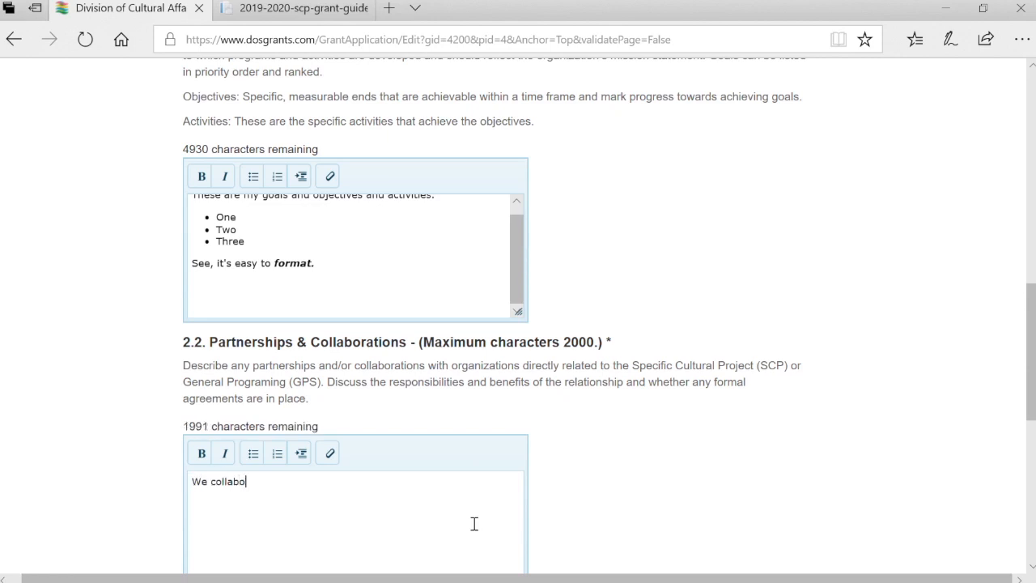
{"action": "type", "text": "arate all over the place."}
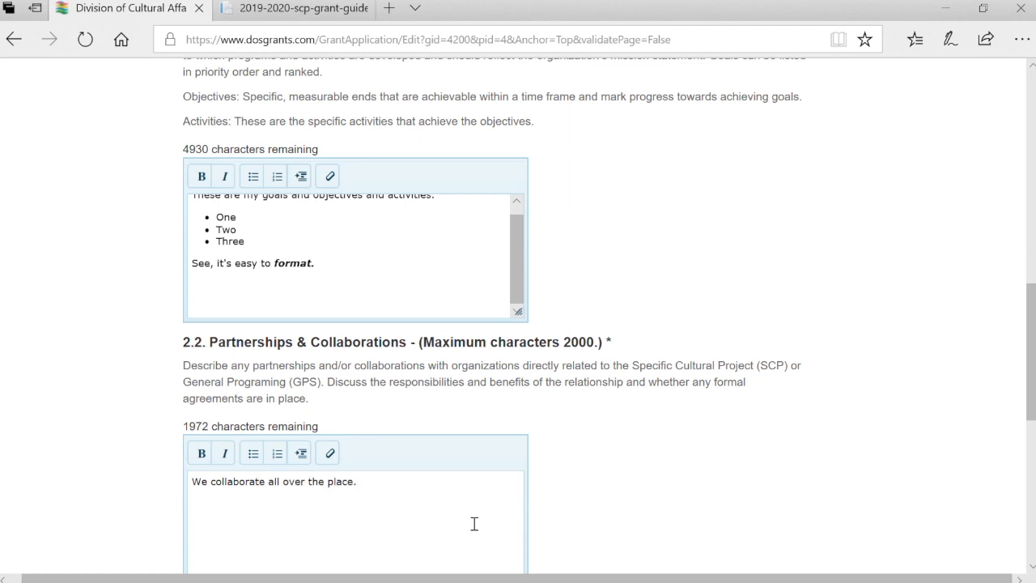
{"action": "scroll", "coordinate": [710, 426], "scroll_direction": "down", "scroll_amount": 3}
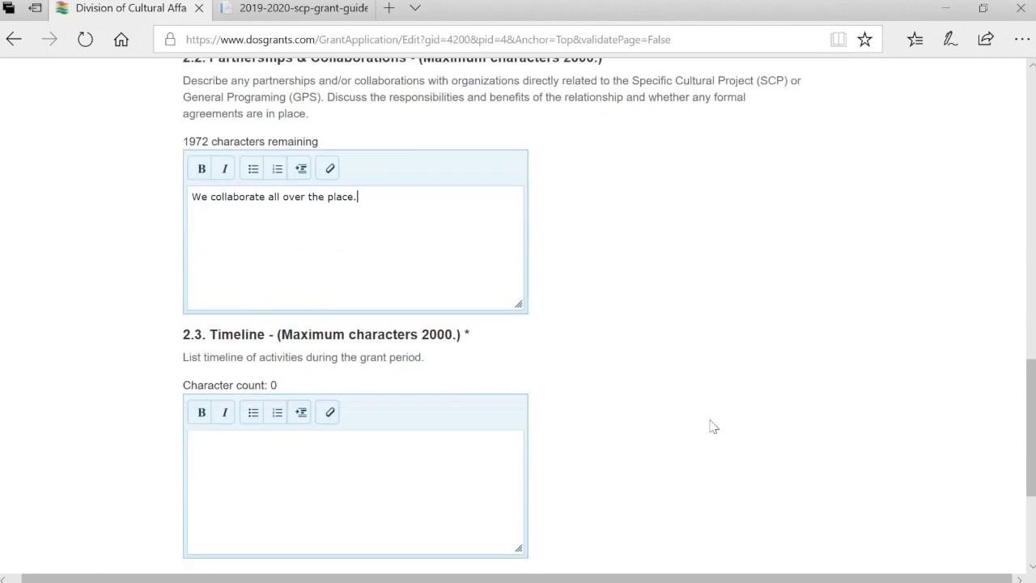
Enter the timeline: 'Event one: August 30' and 'Event two: September 2'
{"action": "left_click", "coordinate": [395, 463]}
{"action": "type", "text": "Event one"}
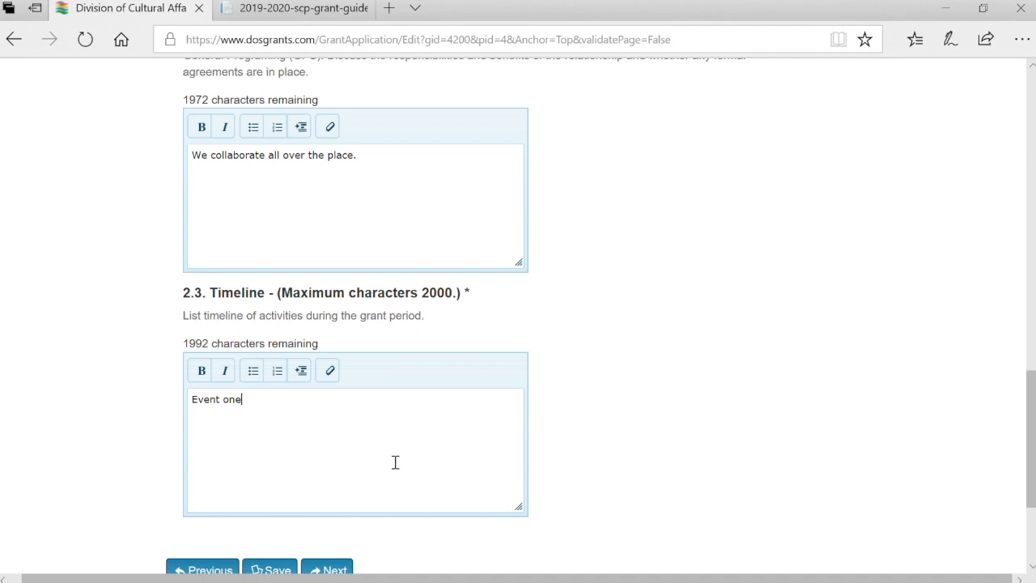
{"action": "type", "text": ": August 30"}
{"action": "key", "text": "Return"}
{"action": "type", "text": "Event two"}
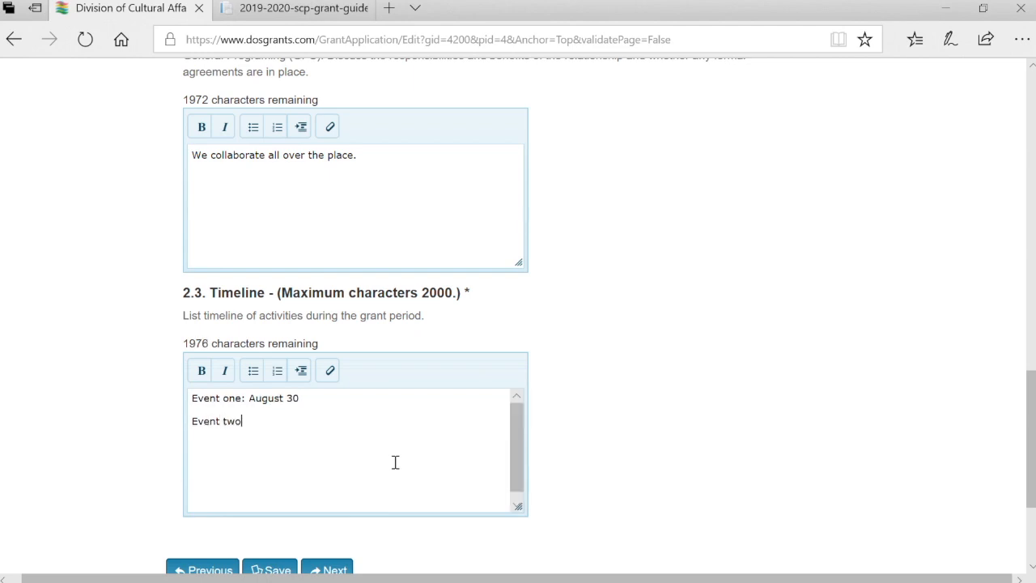
{"action": "type", "text": ": Septeber"}
{"action": "key", "text": "BackSpace"}
{"action": "key", "text": "BackSpace"}
{"action": "key", "text": "BackSpace"}
{"action": "key", "text": "BackSpace"}
{"action": "key", "text": "BackSpace"}
{"action": "key", "text": "BackSpace"}
{"action": "key", "text": "BackSpace"}
{"action": "key", "text": "BackSpace"}
{"action": "key", "text": "BackSpace"}
{"action": "key", "text": "BackSpace"}
{"action": "type", "text": "Spe"}
{"action": "type", "text": "eptember "}
{"action": "type", "text": "2"}
Save the Excellence page and continue to the next page
{"action": "scroll", "coordinate": [604, 473], "scroll_direction": "down", "scroll_amount": 3}
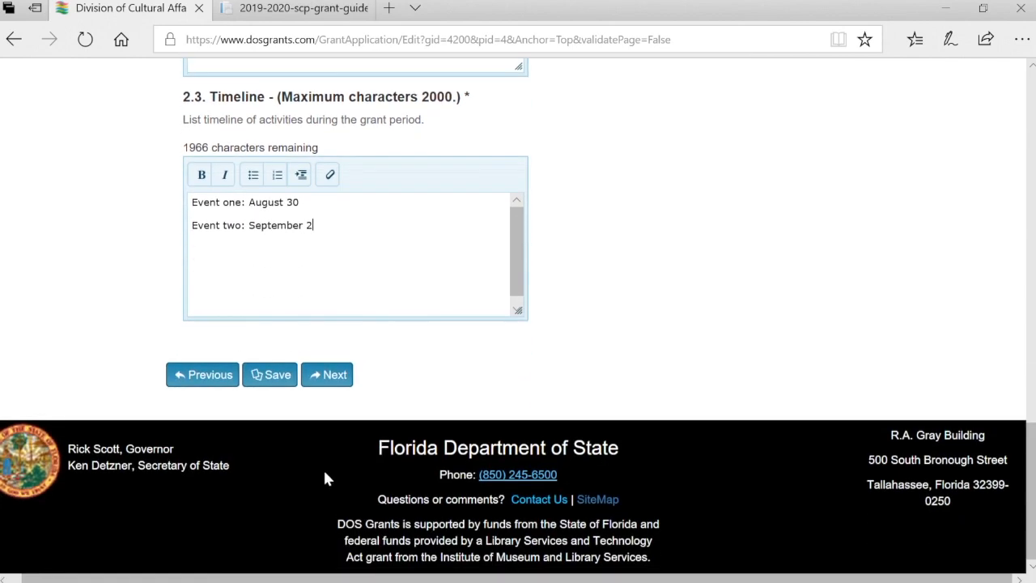
{"action": "left_click", "coordinate": [281, 385]}
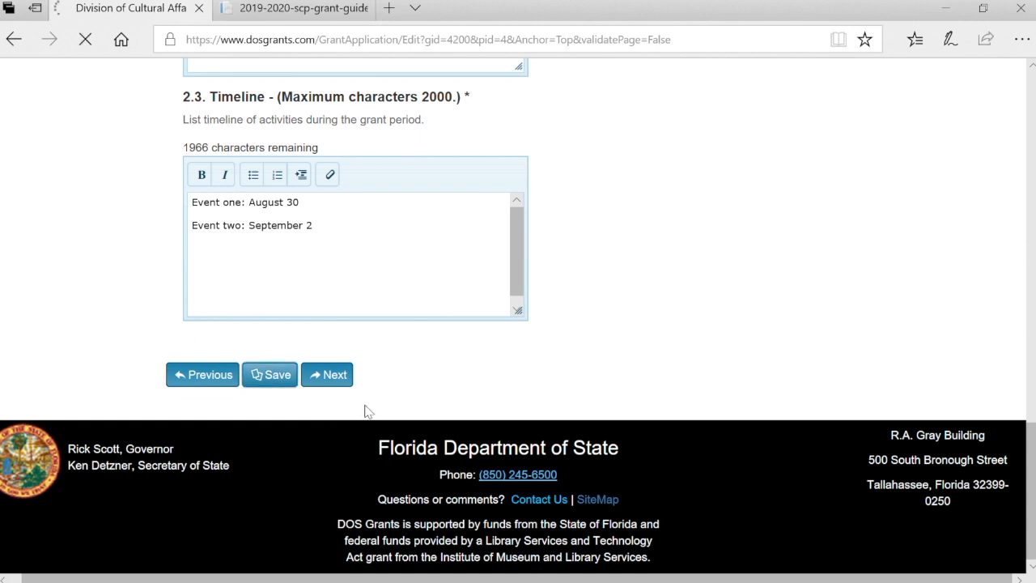
{"action": "left_click", "coordinate": [339, 379]}
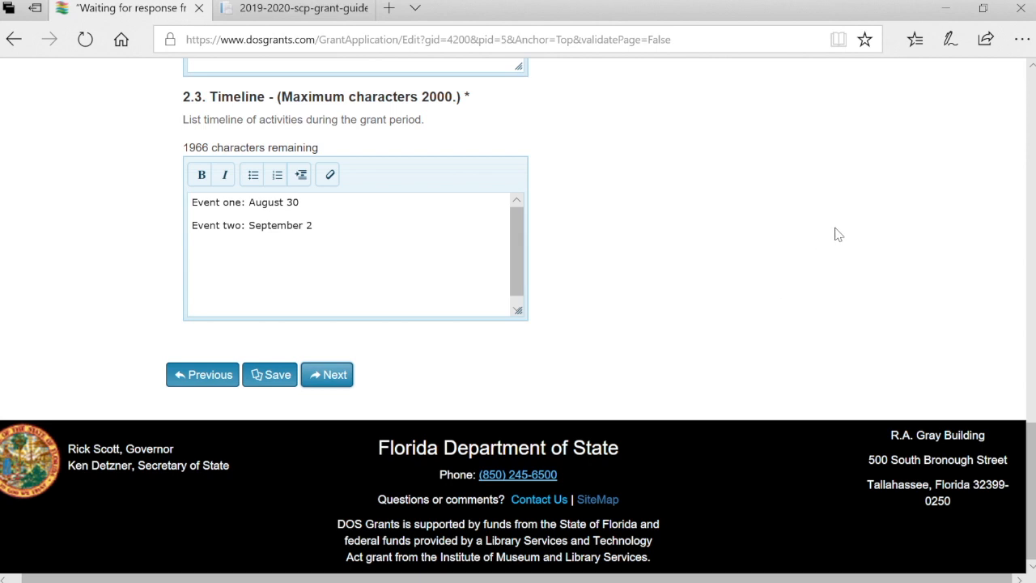
Enter 5,000 as the number of adults engaged
{"action": "scroll", "coordinate": [839, 235], "scroll_direction": "down", "scroll_amount": 3}
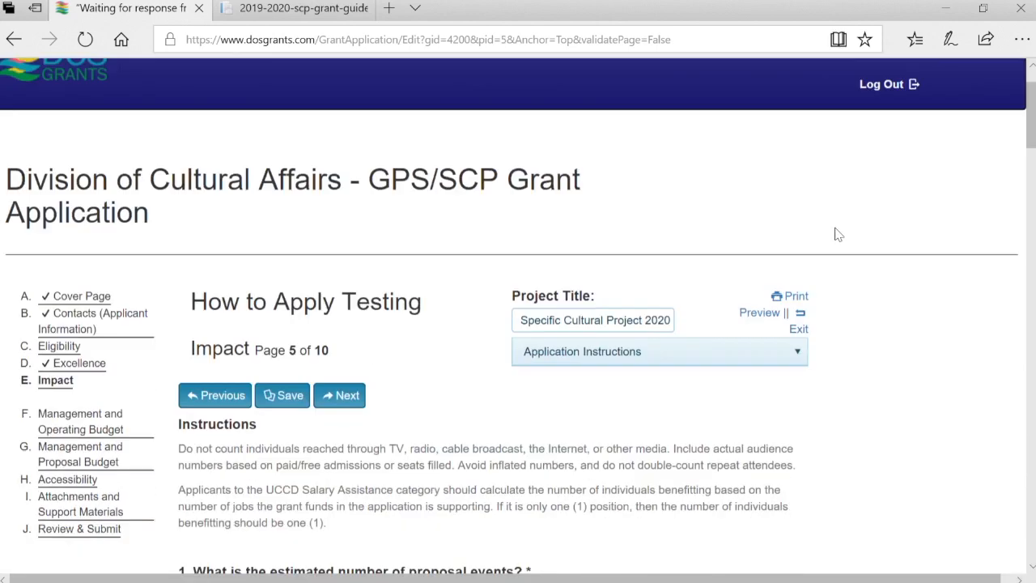
{"action": "scroll", "coordinate": [839, 235], "scroll_direction": "down", "scroll_amount": 3}
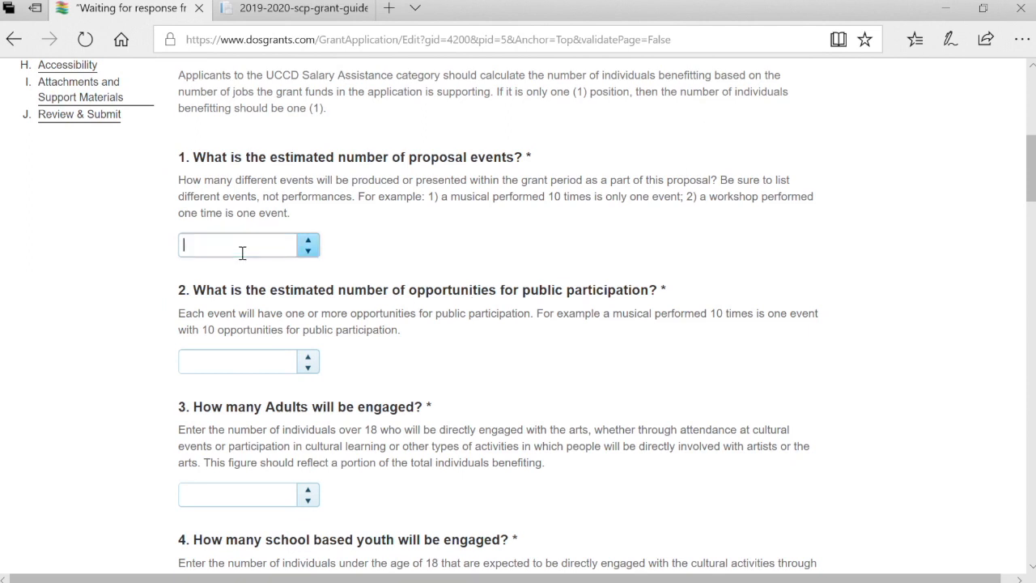
{"action": "key", "text": "Tab"}
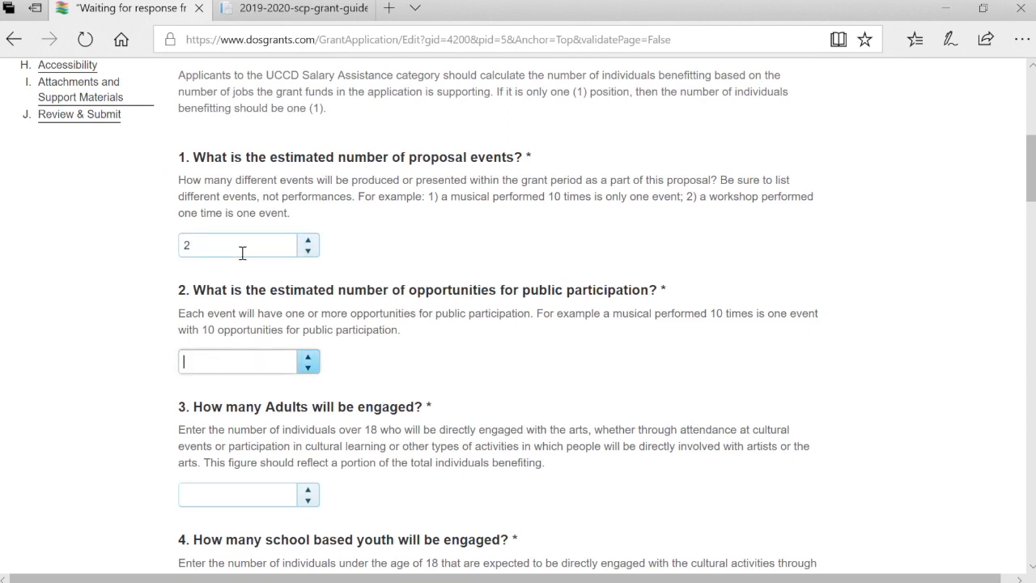
{"action": "key", "text": "Tab"}
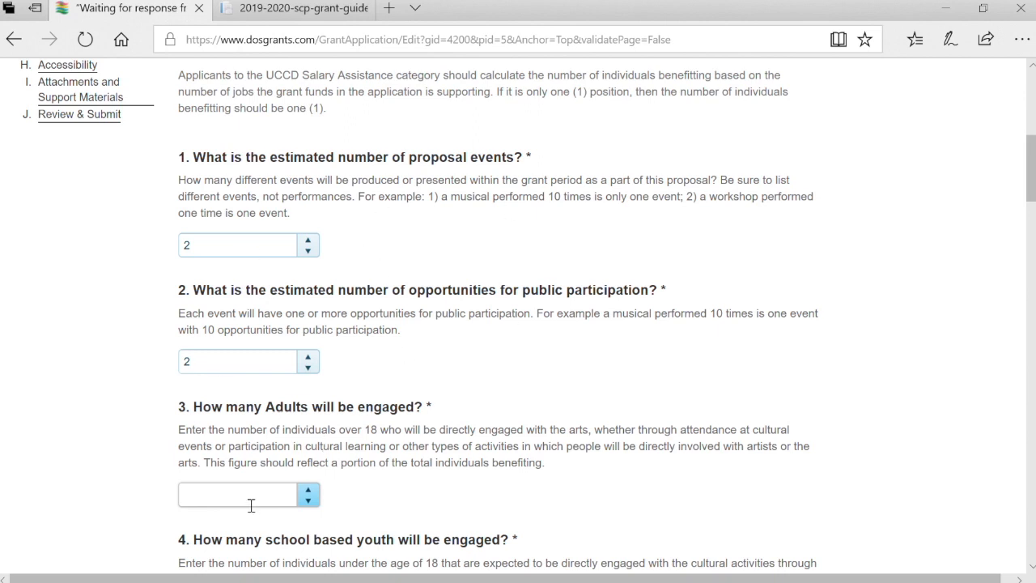
{"action": "type", "text": "000"}
Enter 0 school-based youth, 450 non-school youth and 12 artists directly involved
{"action": "scroll", "coordinate": [250, 507], "scroll_direction": "down", "scroll_amount": 2}
{"action": "left_click", "coordinate": [235, 548]}
{"action": "type", "text": "0"}
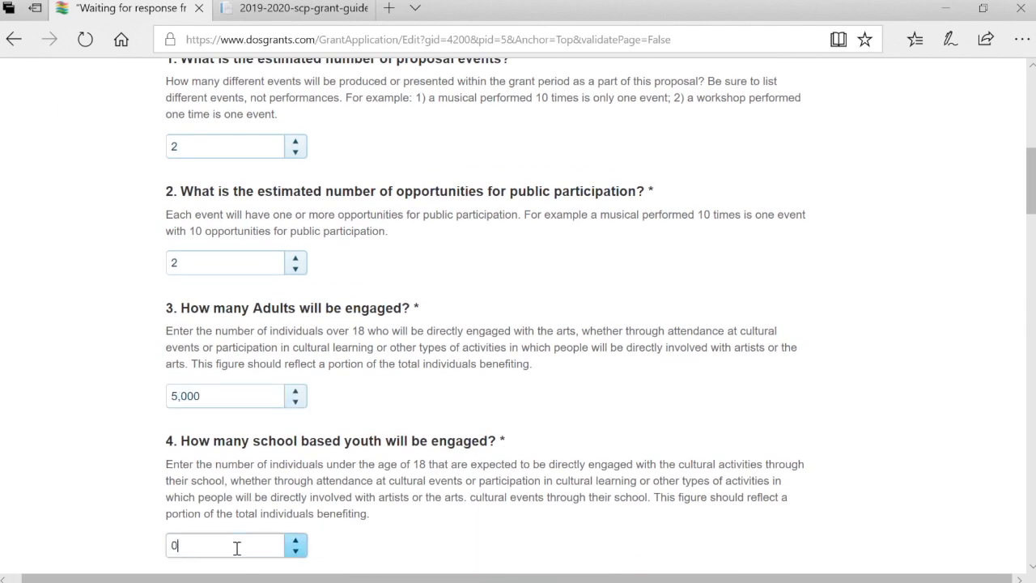
{"action": "scroll", "coordinate": [236, 548], "scroll_direction": "down", "scroll_amount": 3}
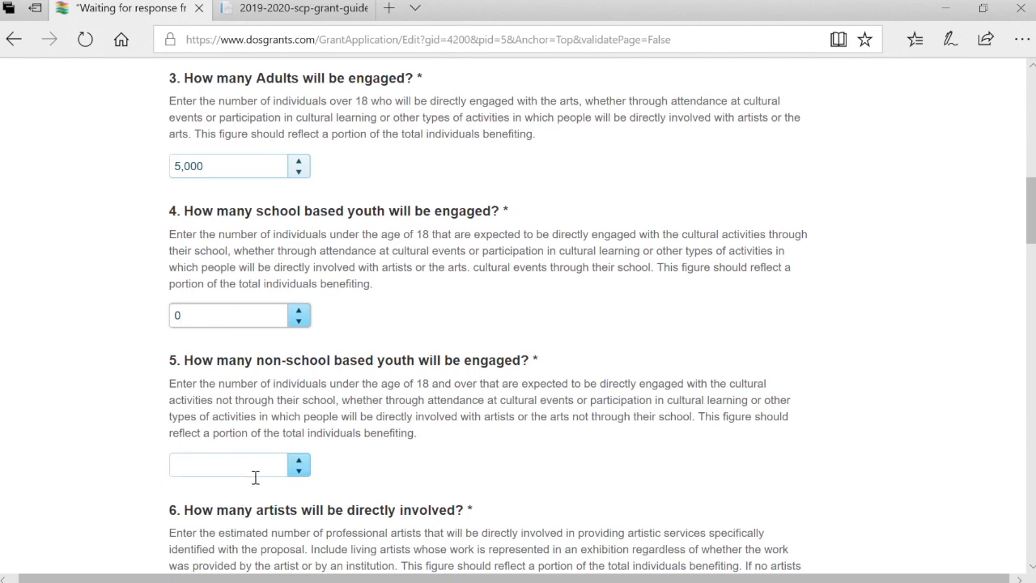
{"action": "left_click", "coordinate": [260, 467]}
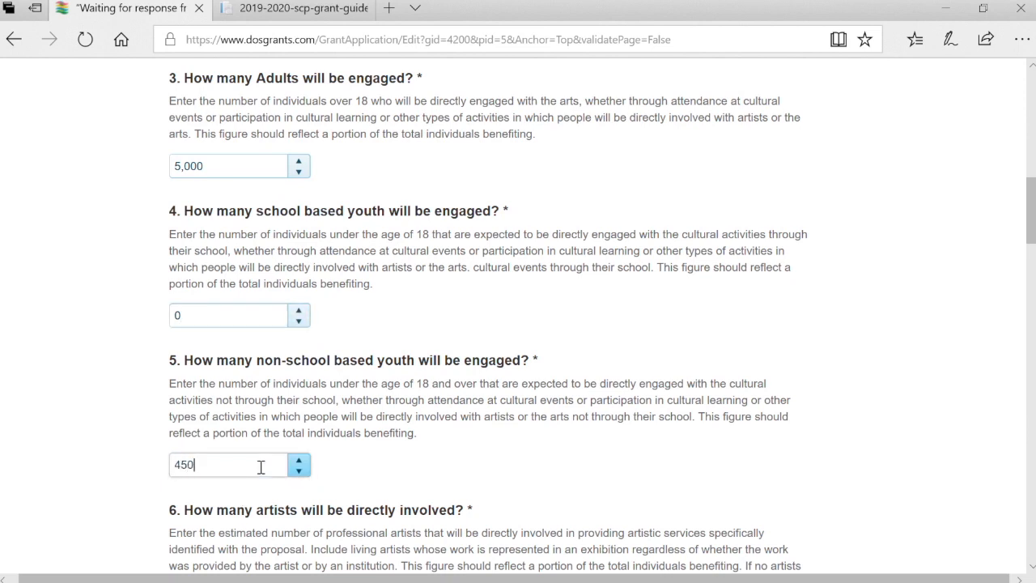
{"action": "scroll", "coordinate": [260, 467], "scroll_direction": "down", "scroll_amount": 2}
{"action": "left_click", "coordinate": [256, 444]}
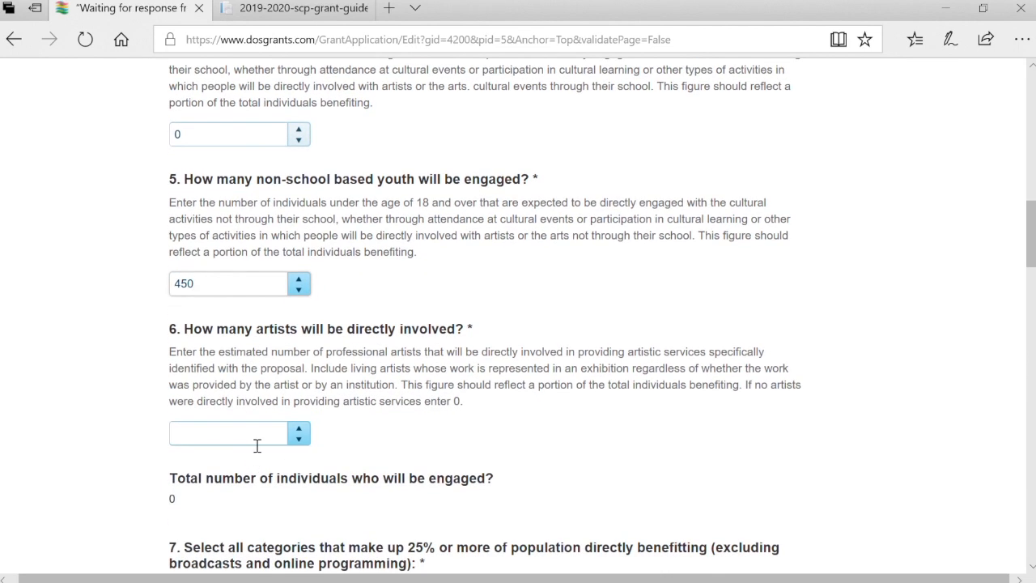
{"action": "type", "text": "12"}
{"action": "scroll", "coordinate": [502, 528], "scroll_direction": "up", "scroll_amount": 3}
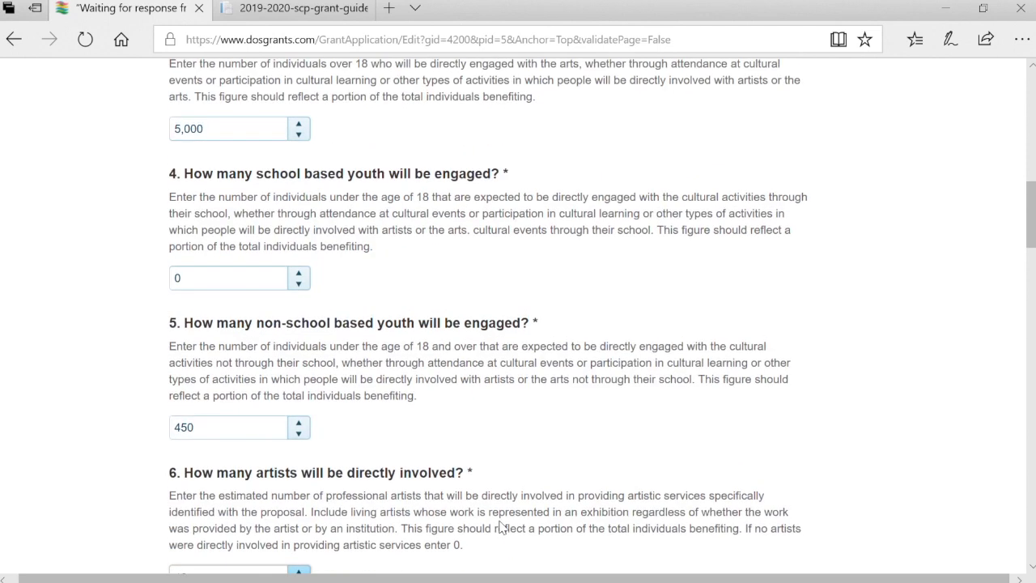
{"action": "scroll", "coordinate": [507, 531], "scroll_direction": "down", "scroll_amount": 2}
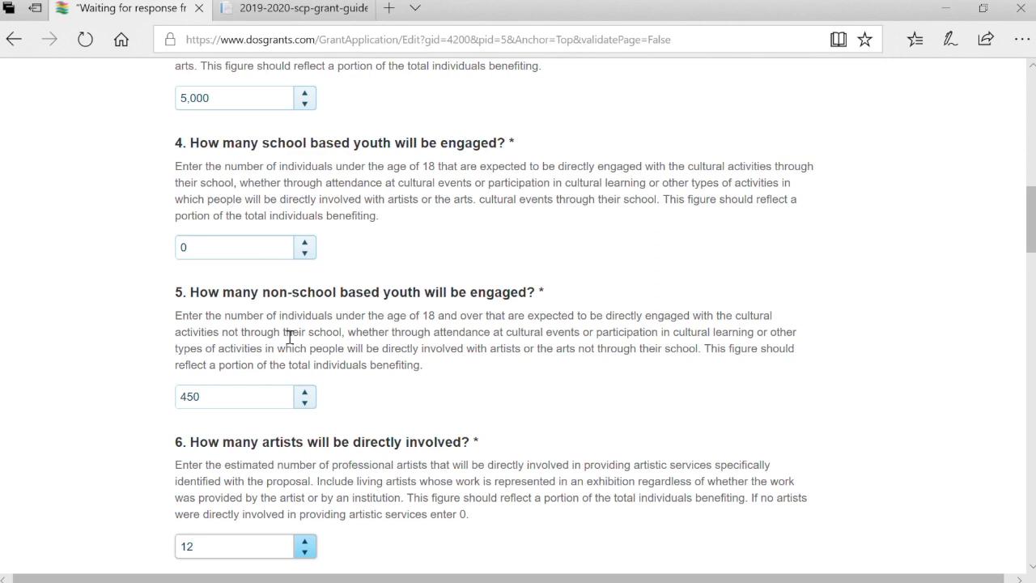
{"action": "scroll", "coordinate": [465, 527], "scroll_direction": "down", "scroll_amount": 3}
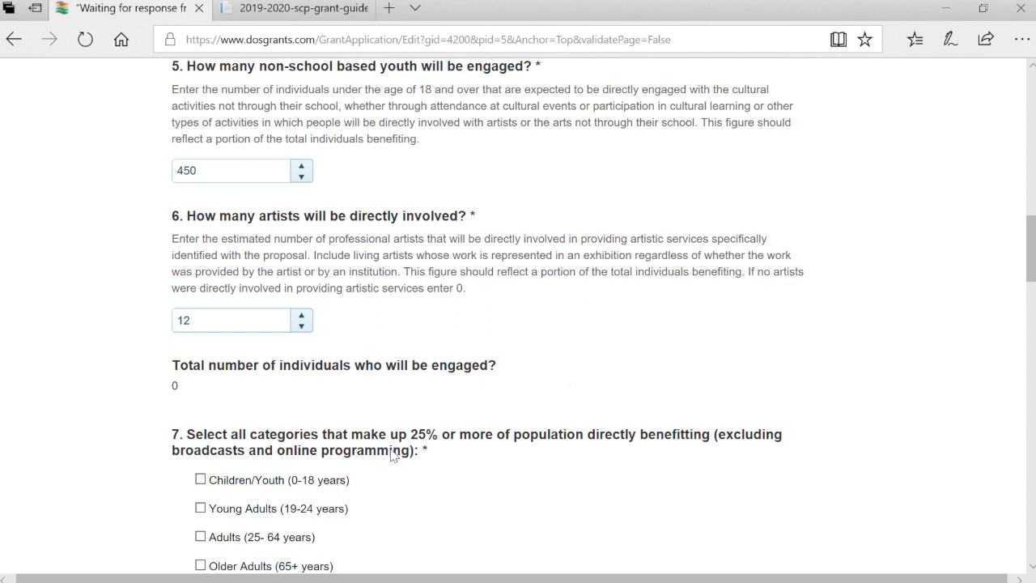
{"action": "scroll", "coordinate": [332, 455], "scroll_direction": "down", "scroll_amount": 1}
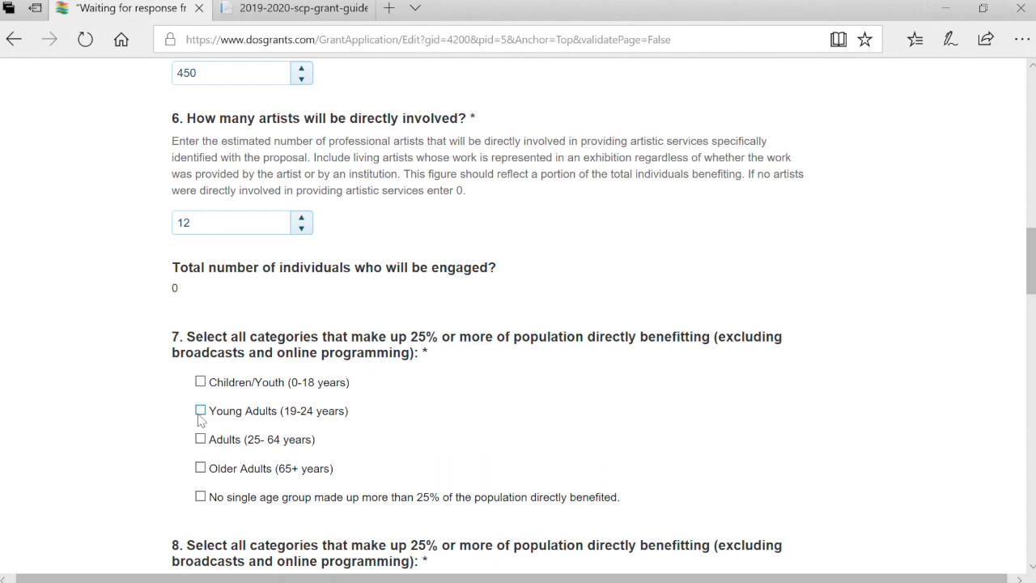
{"action": "scroll", "coordinate": [456, 417], "scroll_direction": "down", "scroll_amount": 3}
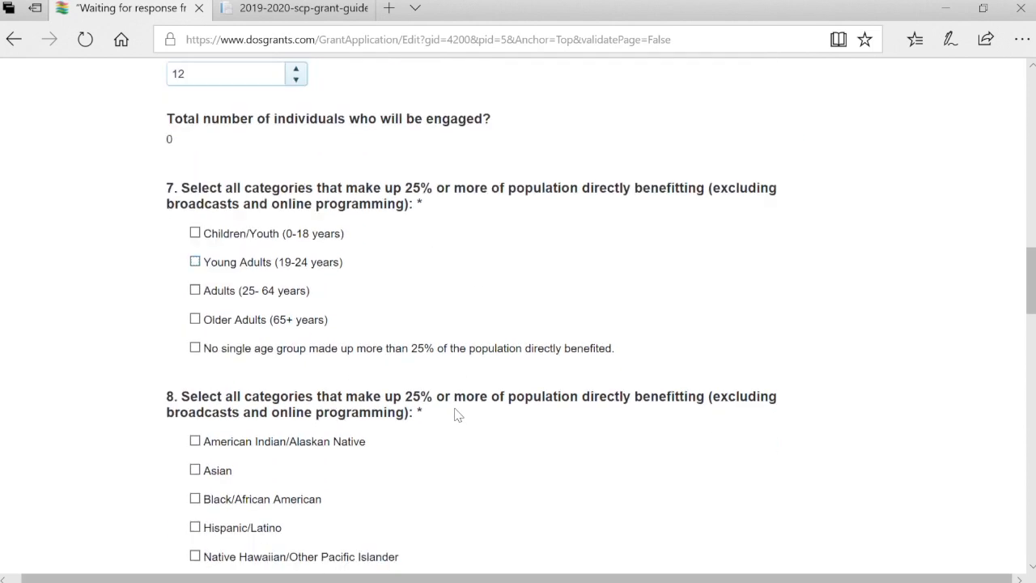
{"action": "scroll", "coordinate": [456, 414], "scroll_direction": "down", "scroll_amount": 1}
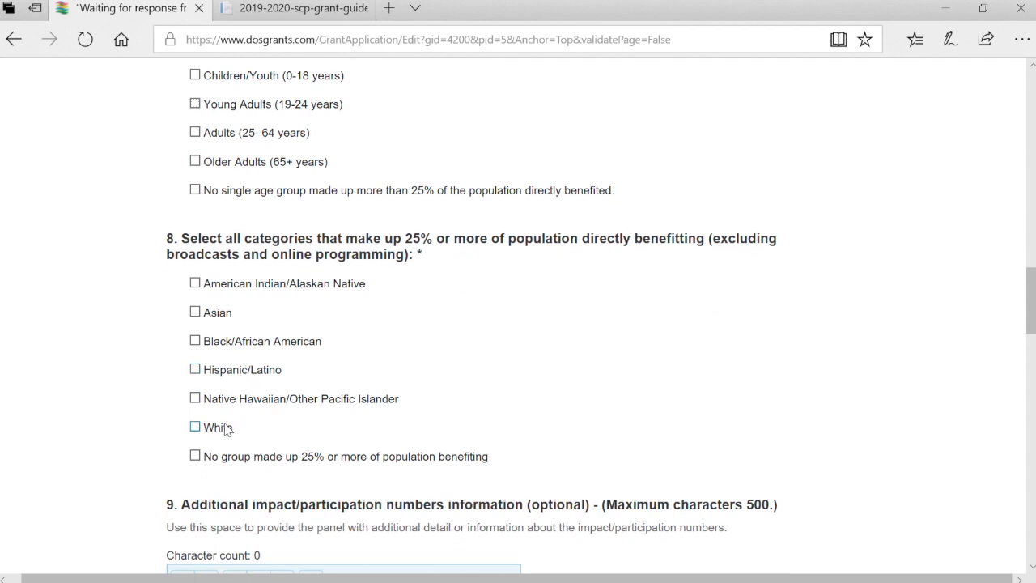
Mark that no group makes up 25% of beneficiaries and type the additional impact details
{"action": "left_click", "coordinate": [195, 456]}
{"action": "scroll", "coordinate": [477, 408], "scroll_direction": "down", "scroll_amount": 2}
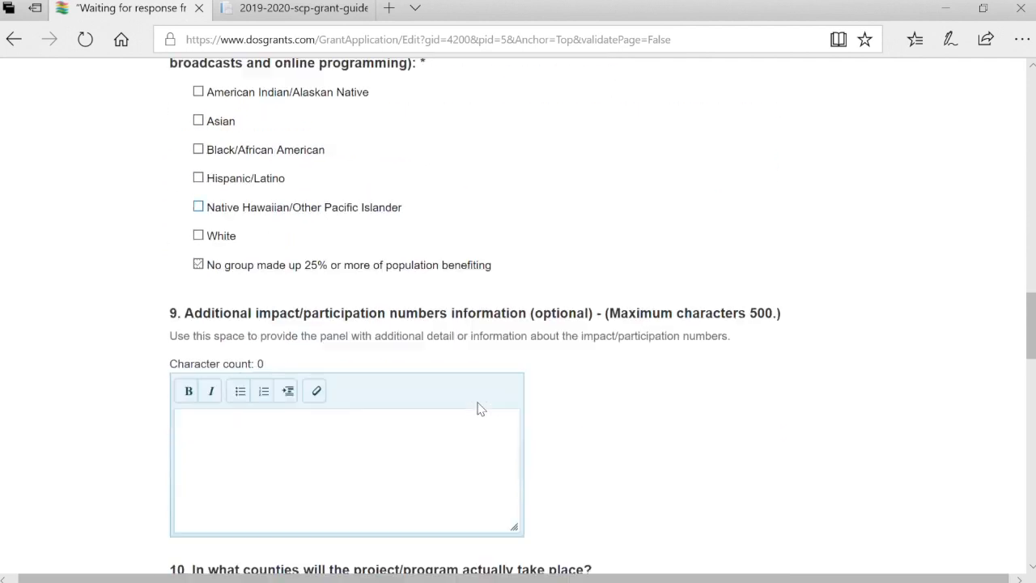
{"action": "scroll", "coordinate": [482, 410], "scroll_direction": "down", "scroll_amount": 1}
{"action": "left_click", "coordinate": [486, 411]}
{"action": "type", "text": "Lots of Impact!"}
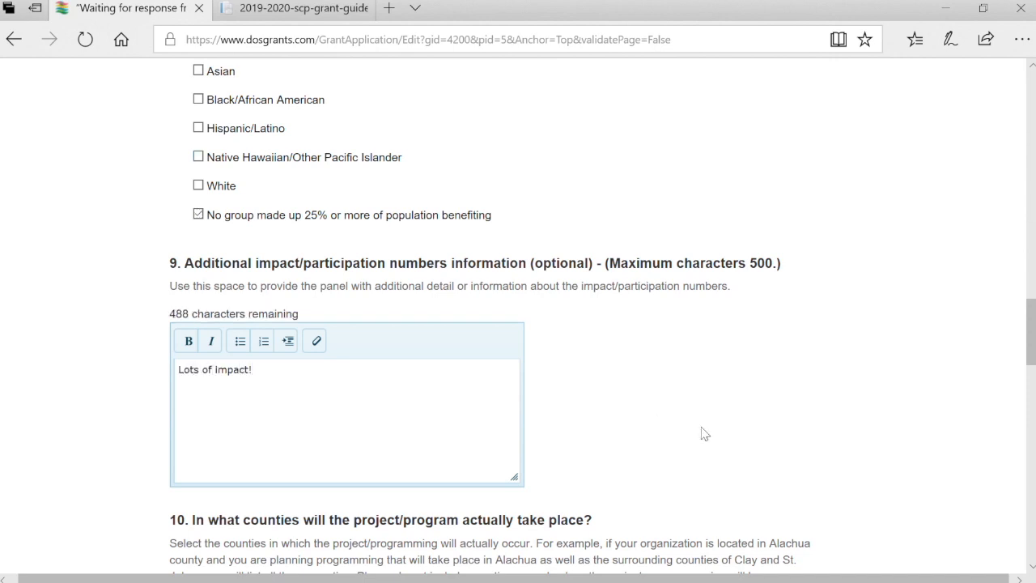
Tick Liberty county, then answer Proposal Impact 'Even more impact!' and Marketing 'So much marketing!'
{"action": "scroll", "coordinate": [702, 433], "scroll_direction": "down", "scroll_amount": 5}
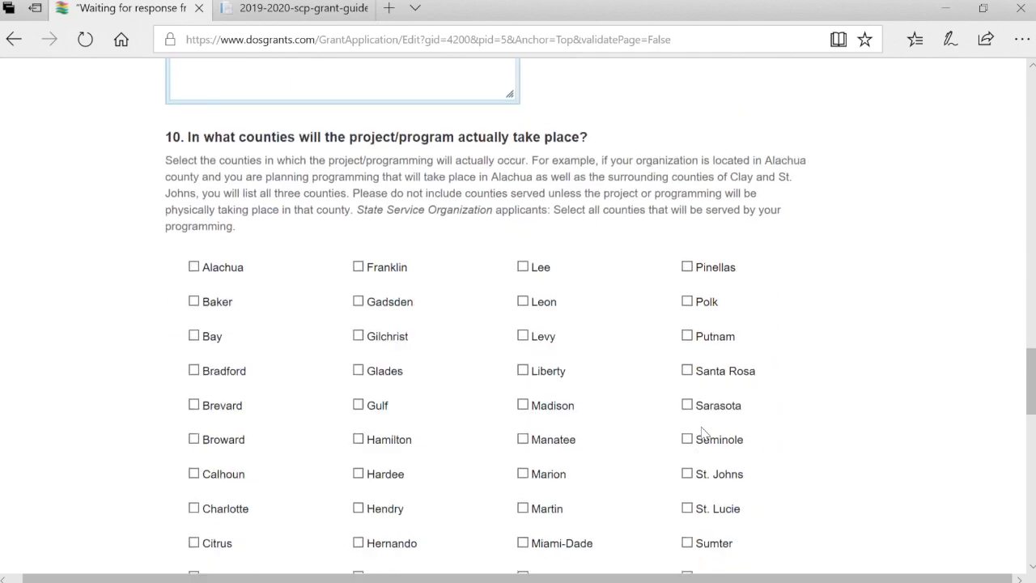
{"action": "left_click", "coordinate": [523, 299]}
{"action": "scroll", "coordinate": [522, 301], "scroll_direction": "down", "scroll_amount": 5}
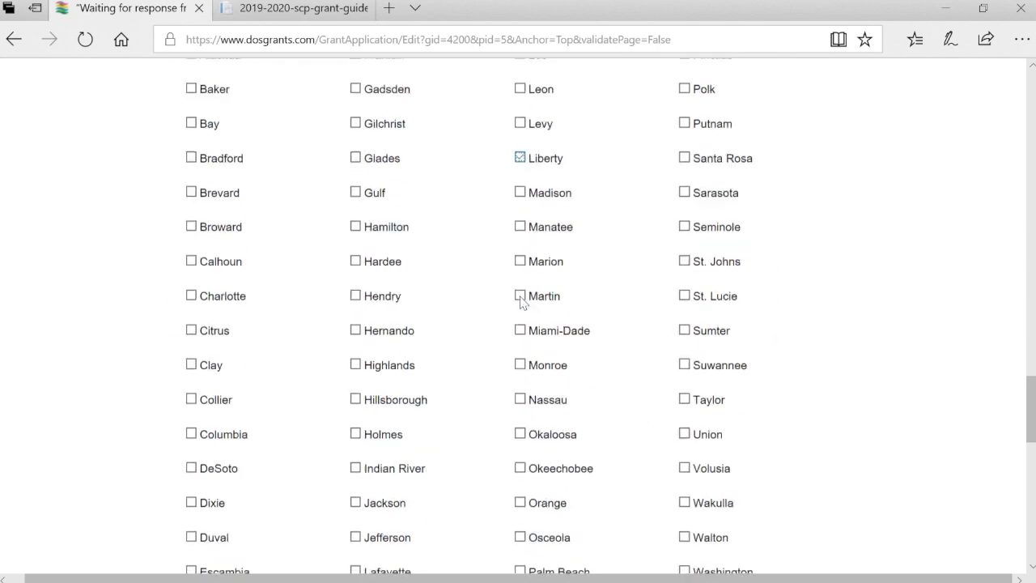
{"action": "scroll", "coordinate": [522, 301], "scroll_direction": "down", "scroll_amount": 2}
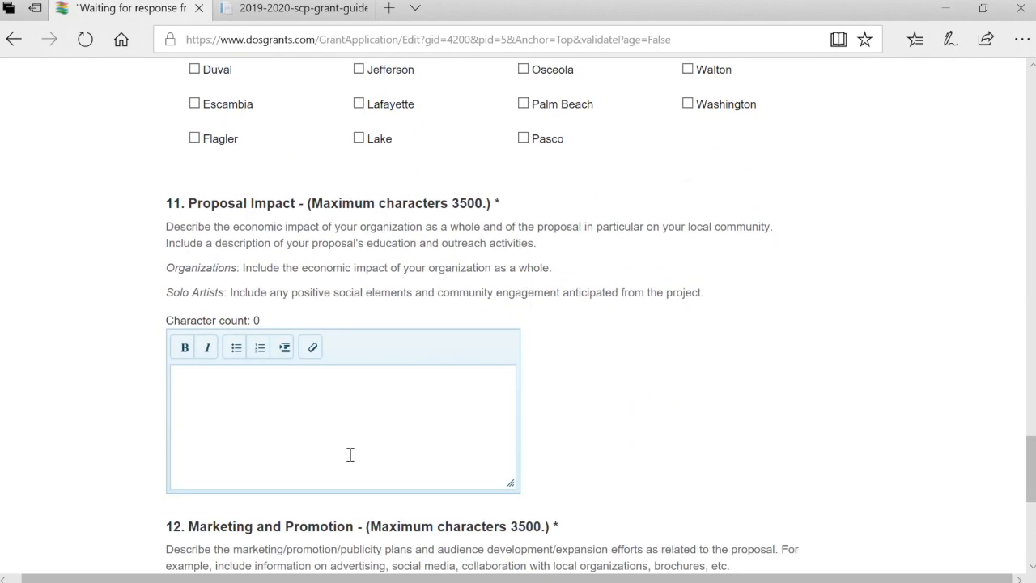
{"action": "type", "text": "ven more impact!"}
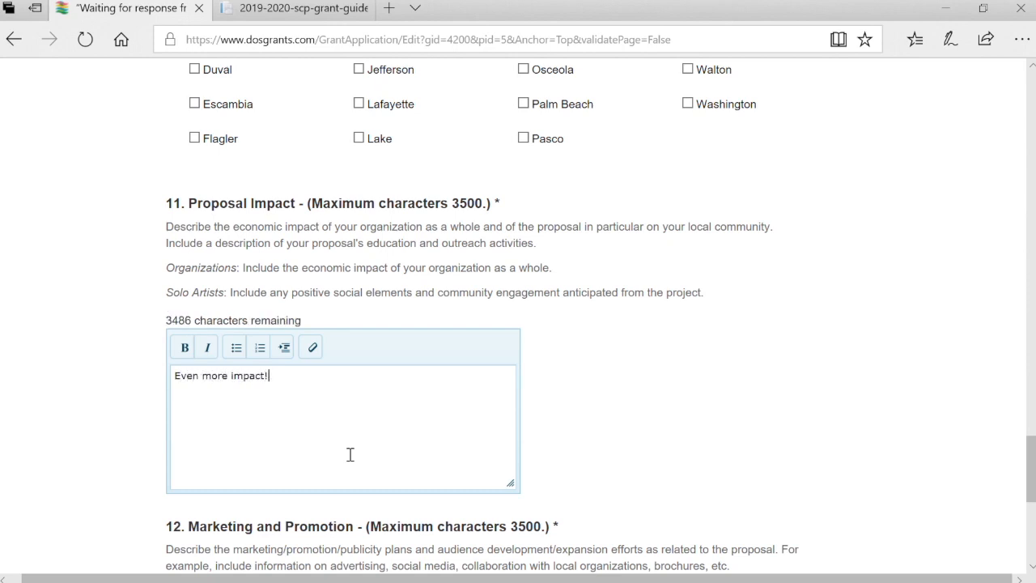
{"action": "scroll", "coordinate": [350, 454], "scroll_direction": "down", "scroll_amount": 4}
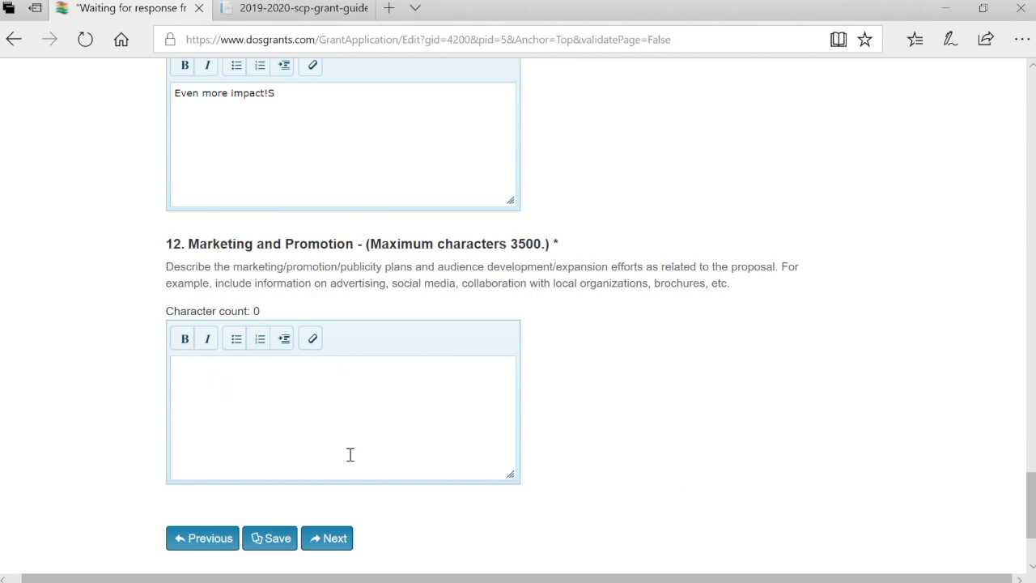
{"action": "type", "text": "So much marketing!"}
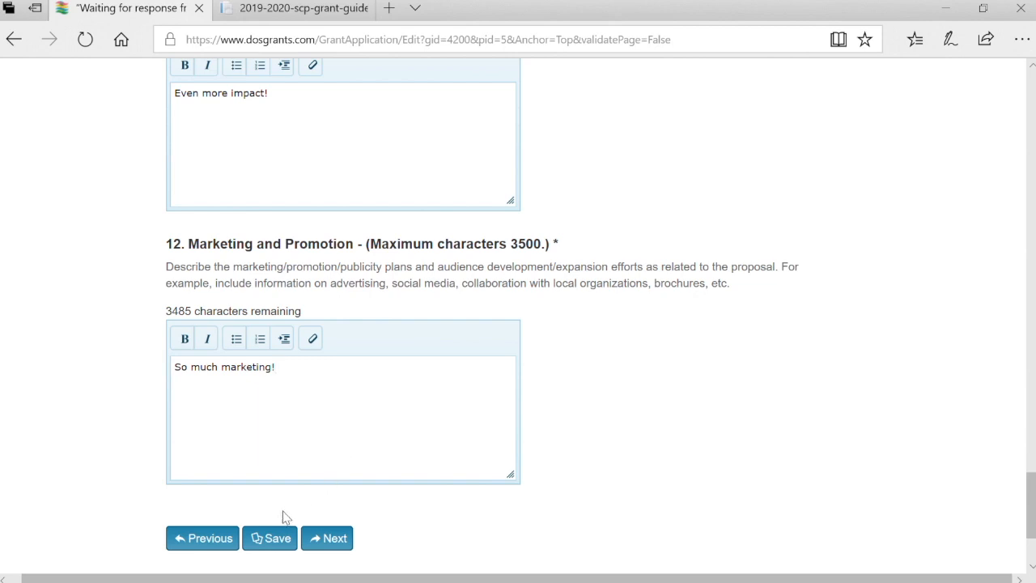
Save the Impact page answers
{"action": "left_click", "coordinate": [270, 538]}
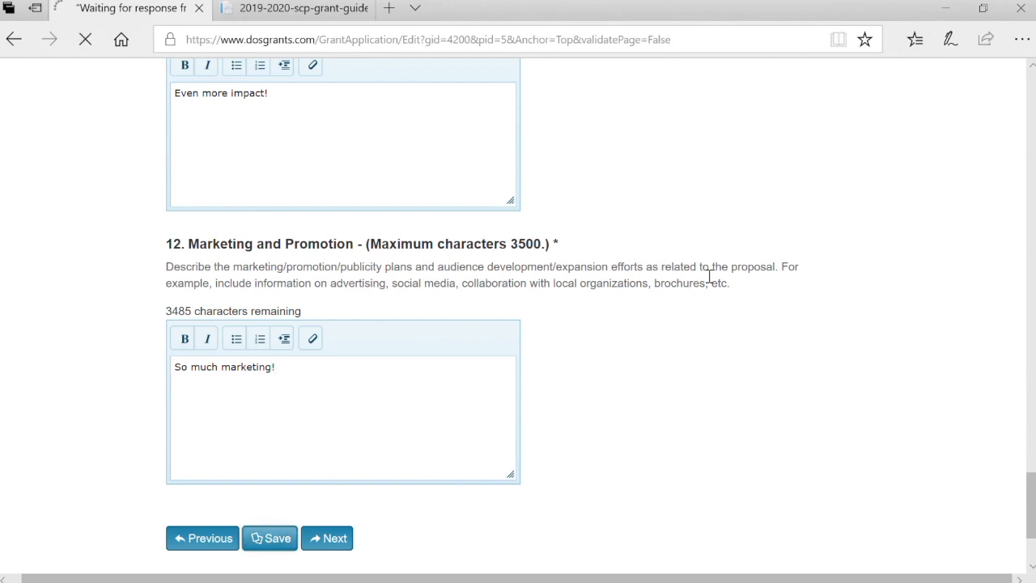
{"action": "scroll", "coordinate": [703, 275], "scroll_direction": "down", "scroll_amount": 7}
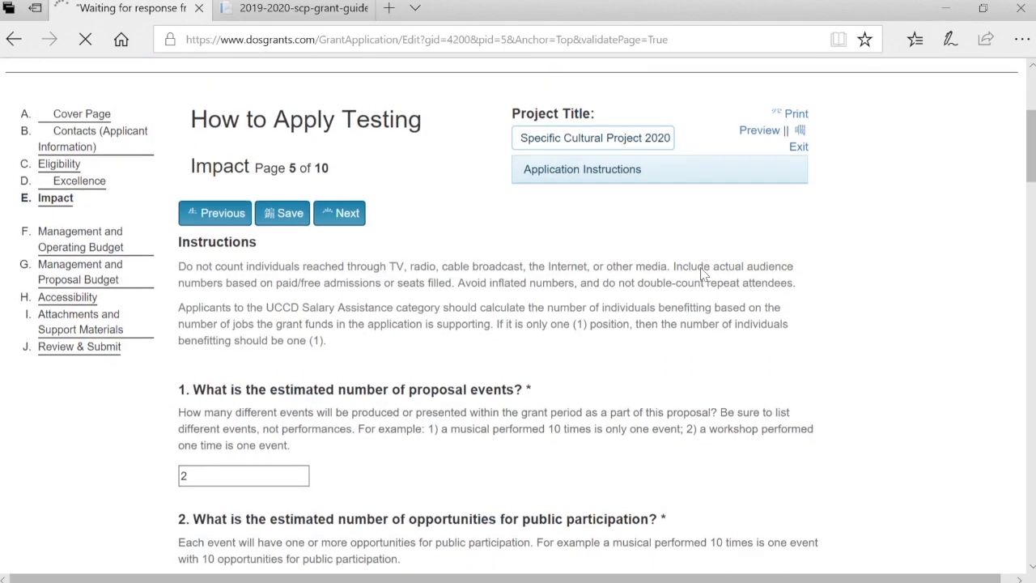
{"action": "scroll", "coordinate": [703, 275], "scroll_direction": "down", "scroll_amount": 8}
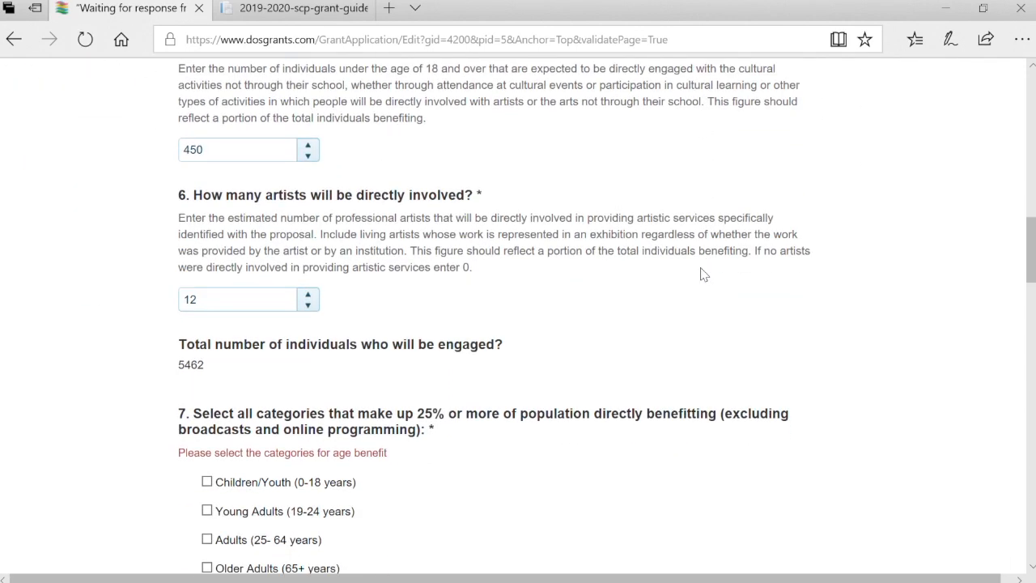
{"action": "scroll", "coordinate": [703, 276], "scroll_direction": "down", "scroll_amount": 2}
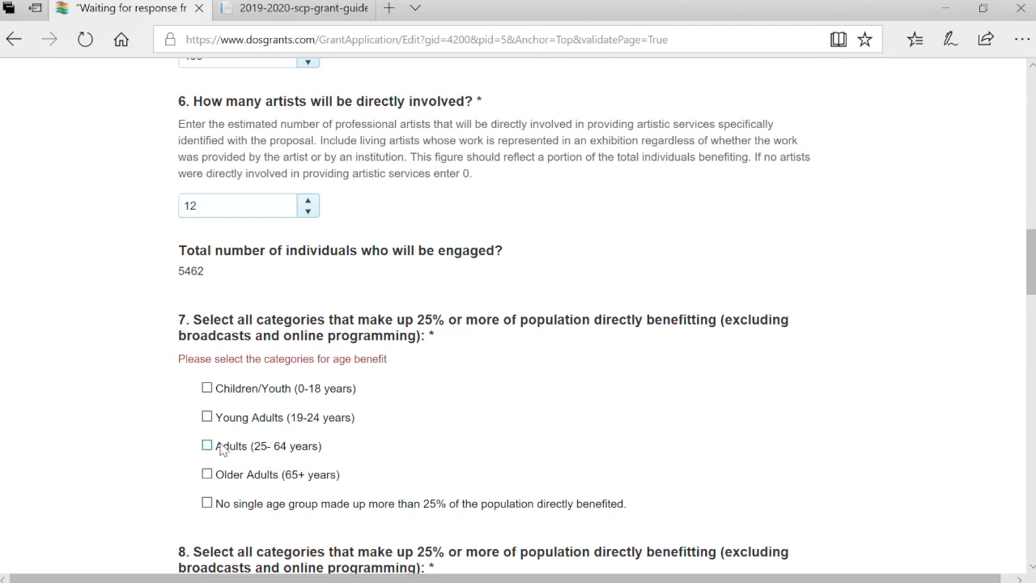
Mark Adults and Young Adults as benefitting age groups, save again, and continue to page 6
{"action": "left_click", "coordinate": [207, 445]}
{"action": "left_click", "coordinate": [207, 417]}
{"action": "scroll", "coordinate": [564, 475], "scroll_direction": "down", "scroll_amount": 6}
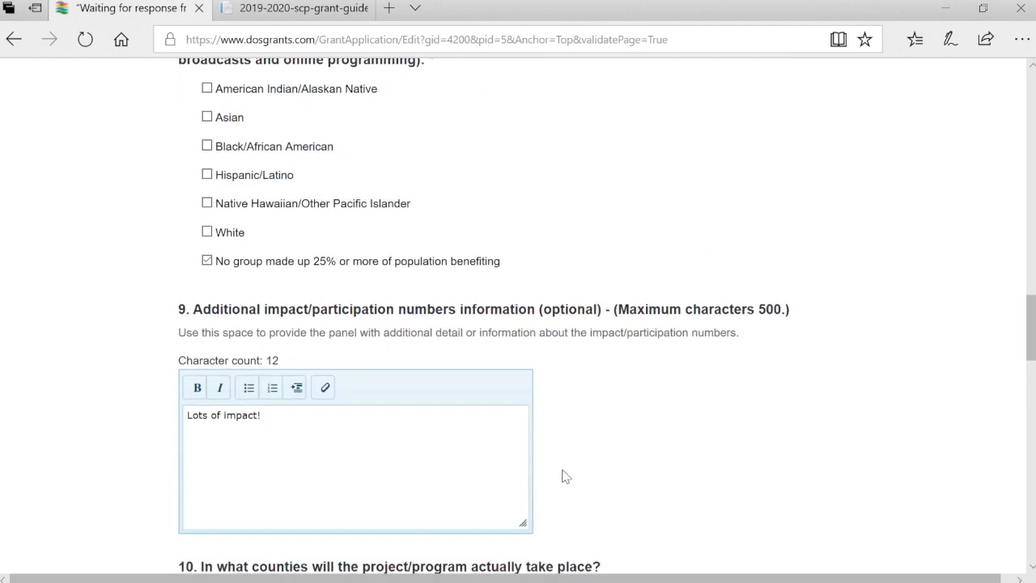
{"action": "scroll", "coordinate": [564, 475], "scroll_direction": "down", "scroll_amount": 9}
{"action": "scroll", "coordinate": [565, 475], "scroll_direction": "down", "scroll_amount": 10}
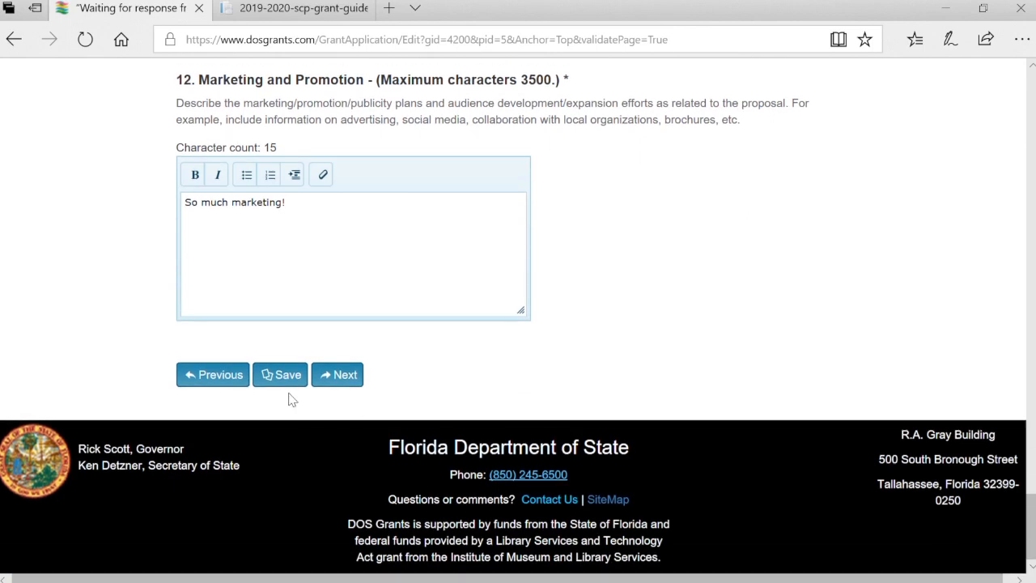
{"action": "left_click", "coordinate": [284, 388]}
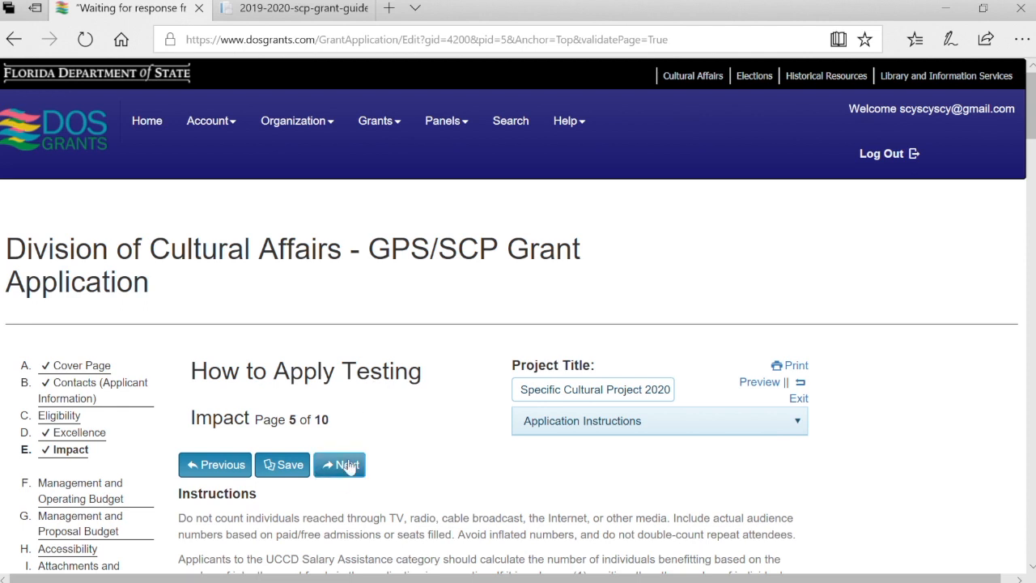
{"action": "left_click", "coordinate": [348, 466]}
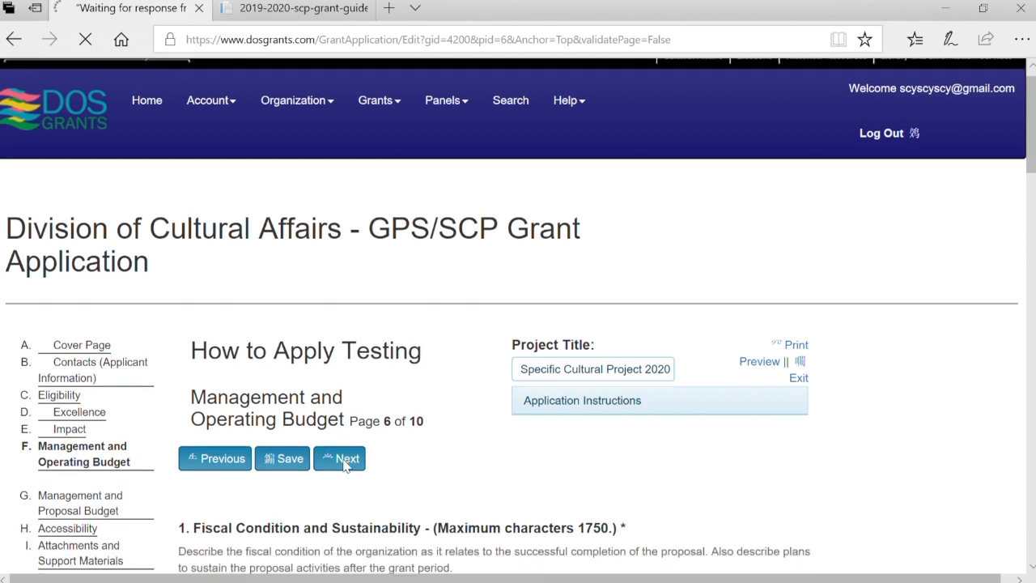
Answer Fiscal Condition with 'Great' and the Evaluation Plan with 'This is the plan'
{"action": "scroll", "coordinate": [345, 466], "scroll_direction": "down", "scroll_amount": 3}
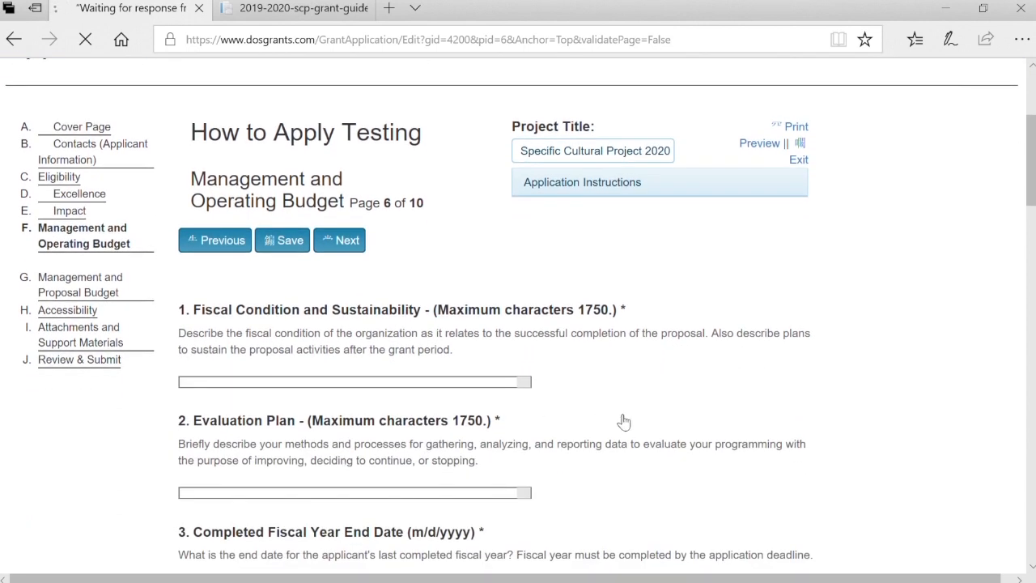
{"action": "left_click", "coordinate": [363, 502]}
{"action": "type", "text": "Great!"}
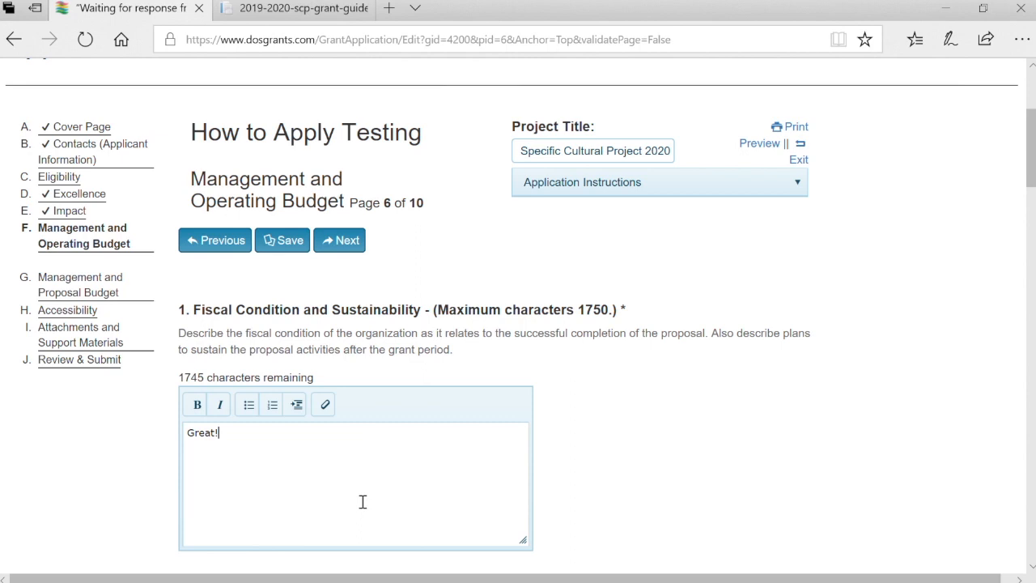
{"action": "scroll", "coordinate": [363, 502], "scroll_direction": "down", "scroll_amount": 3}
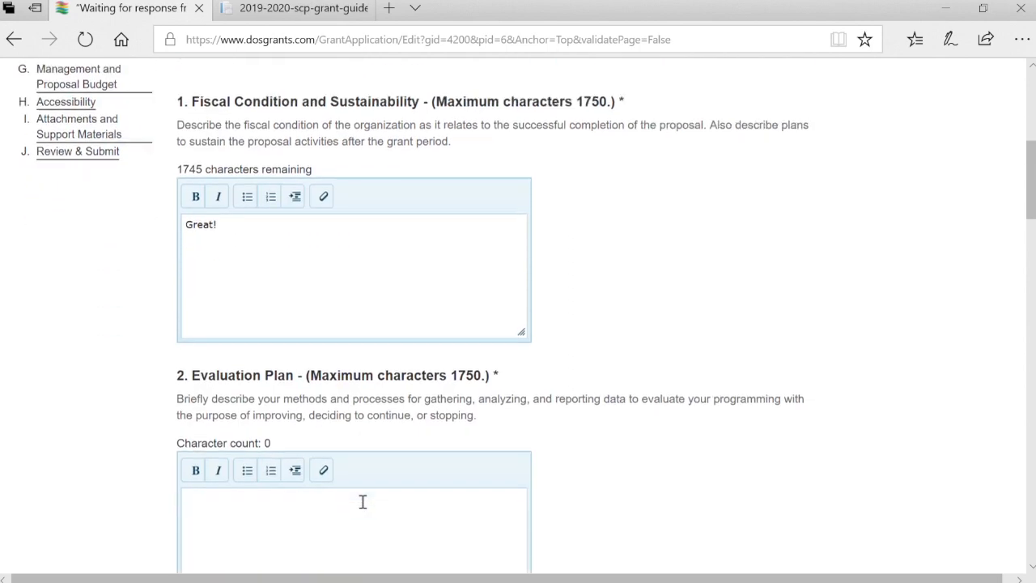
{"action": "left_click", "coordinate": [363, 502]}
{"action": "type", "text": "Plan"}
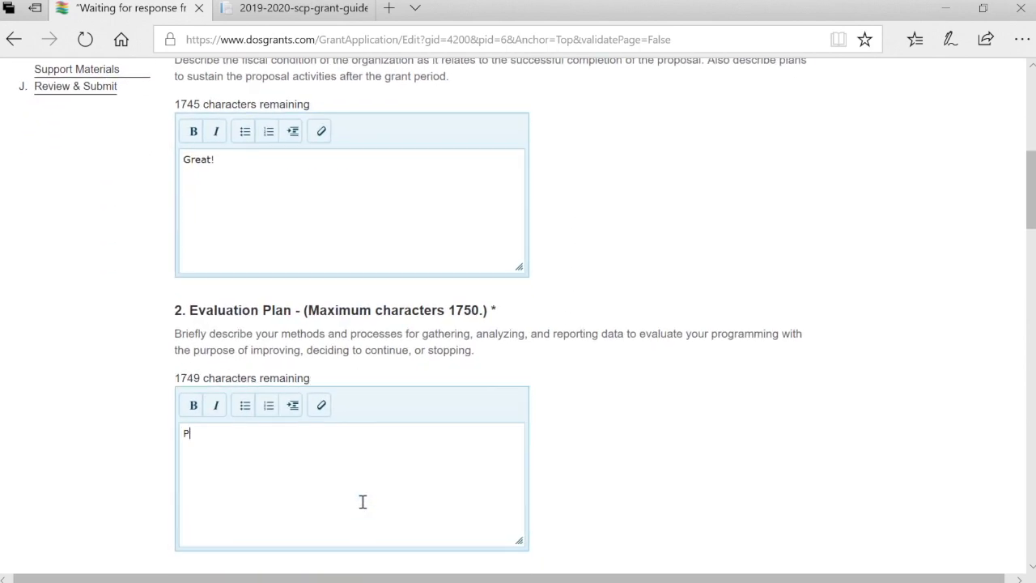
{"action": "key", "text": "BackSpace"}
{"action": "key", "text": "BackSpace"}
{"action": "key", "text": "BackSpace"}
{"action": "key", "text": "BackSpace"}
{"action": "type", "text": "This is the plann"}
{"action": "key", "text": "BackSpace"}
{"action": "key", "text": "BackSpace"}
{"action": "key", "text": "BackSpace"}
{"action": "type", "text": "n"}
Set the Completed Fiscal Year End Date to 05/31/2017
{"action": "scroll", "coordinate": [363, 502], "scroll_direction": "down", "scroll_amount": 4}
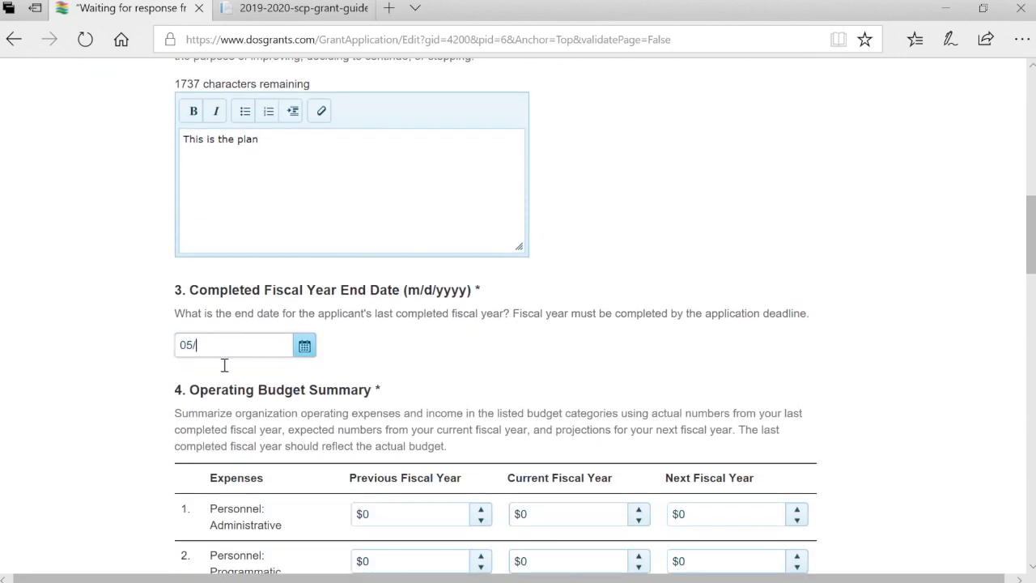
{"action": "left_click", "coordinate": [307, 348]}
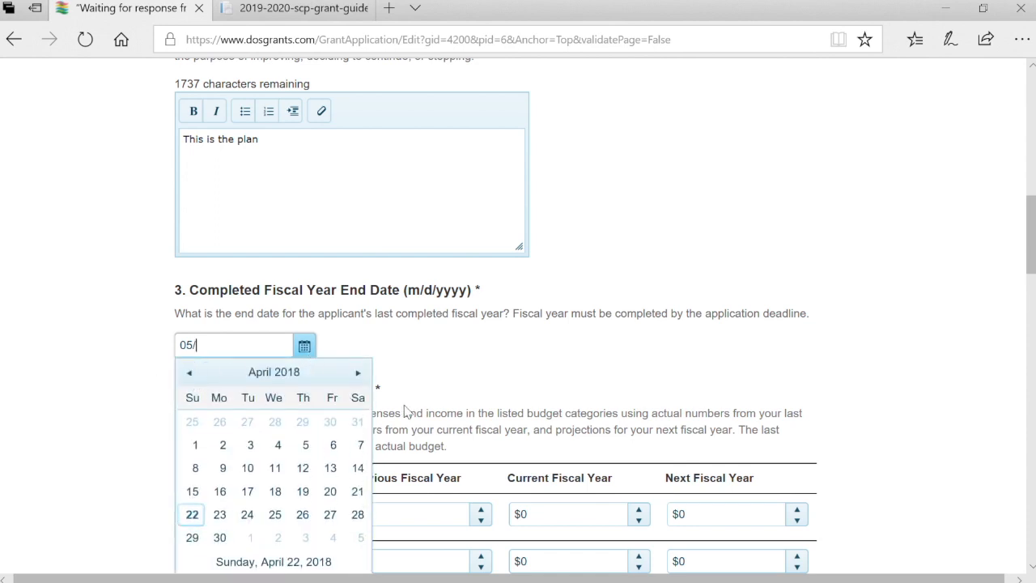
{"action": "left_click", "coordinate": [358, 373]}
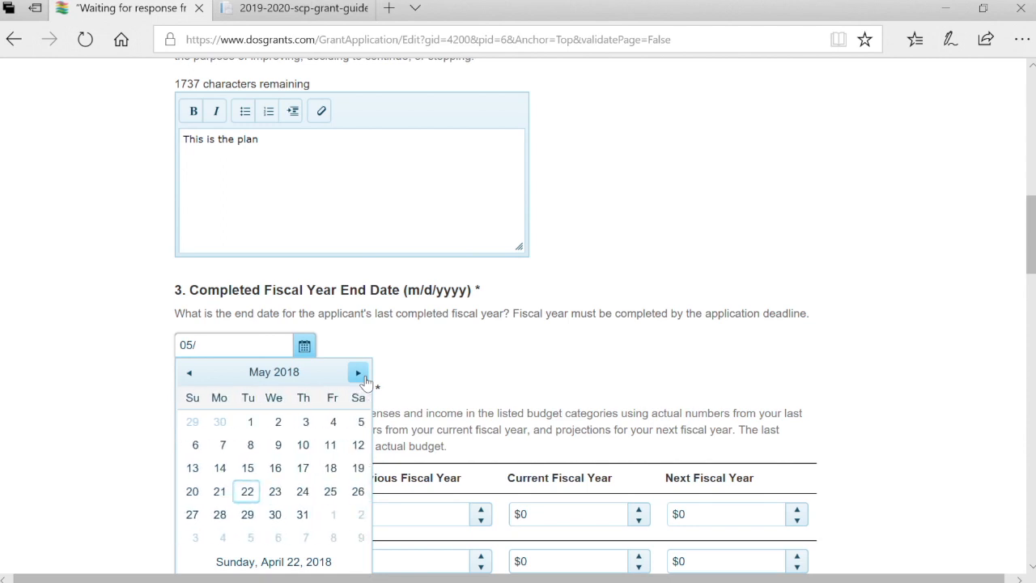
{"action": "left_click", "coordinate": [238, 346]}
{"action": "type", "text": "05/31/201"}
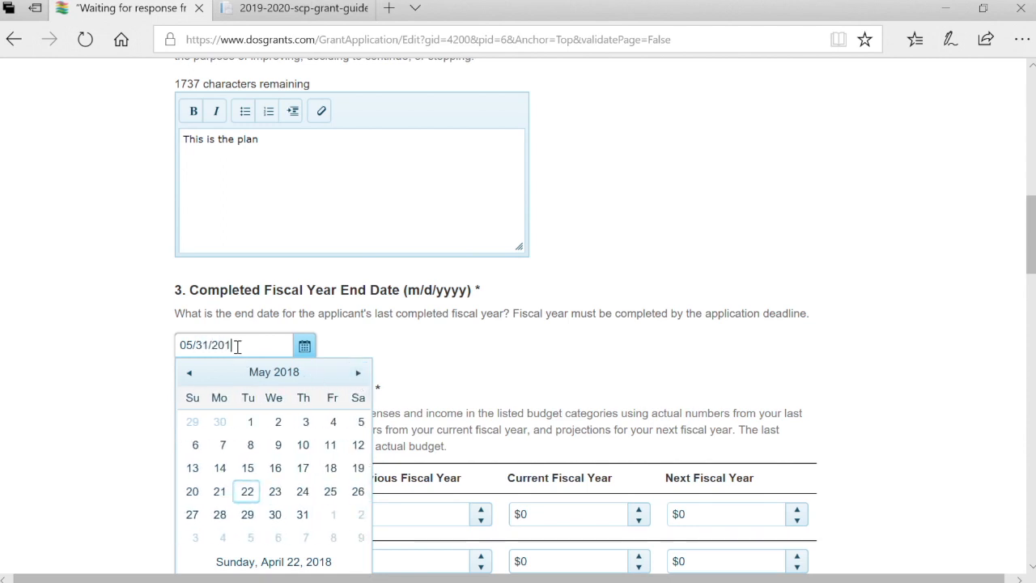
{"action": "type", "text": "7"}
{"action": "key", "text": "Tab"}
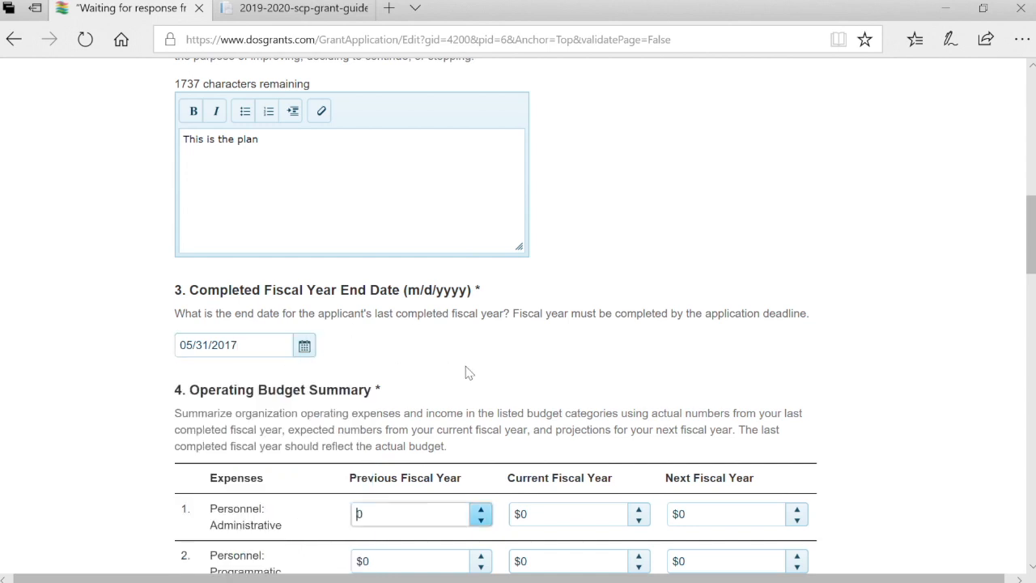
Enter administrative personnel amounts of $5,000, $5,000 and $6,000 across the three years
{"action": "scroll", "coordinate": [466, 371], "scroll_direction": "down", "scroll_amount": 2}
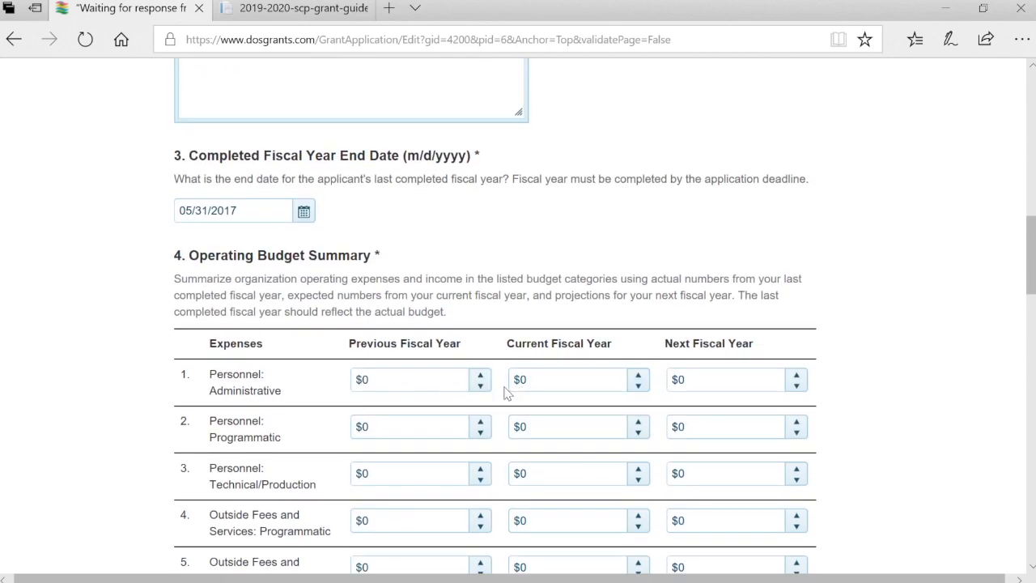
{"action": "left_click", "coordinate": [454, 394]}
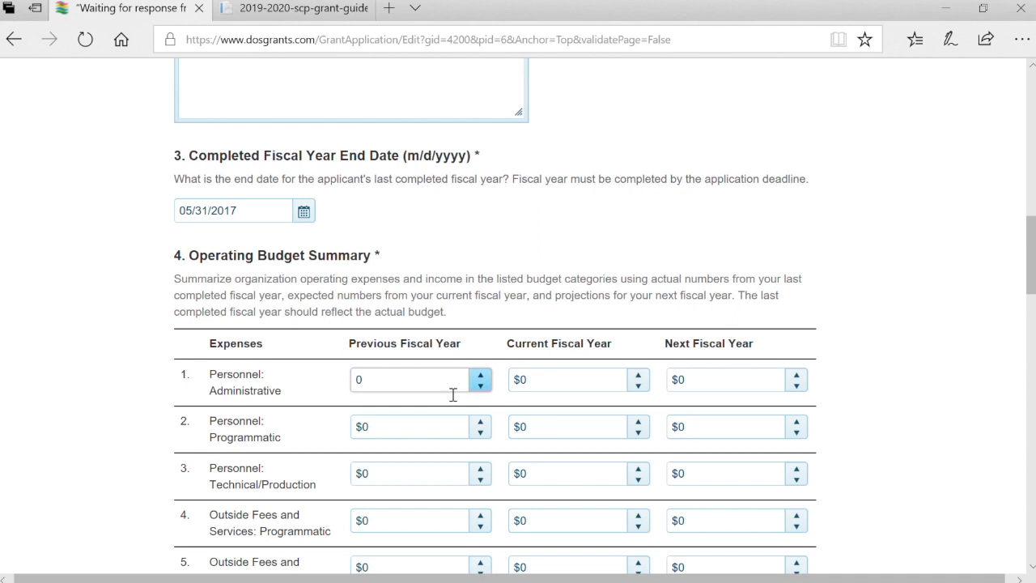
{"action": "type", "text": "500"}
{"action": "key", "text": "Tab"}
{"action": "type", "text": "5000"}
{"action": "key", "text": "Tab"}
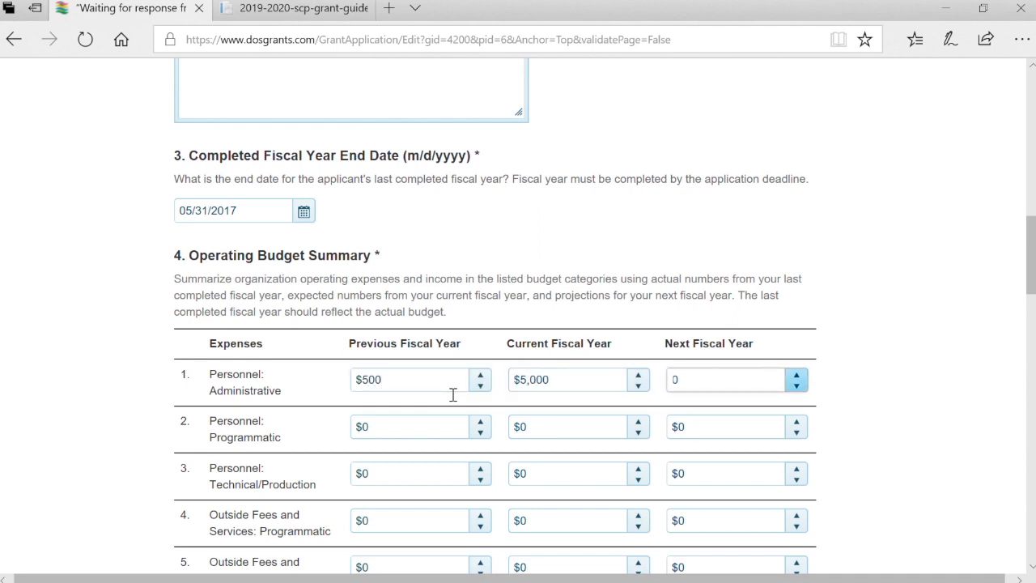
{"action": "type", "text": "6000"}
{"action": "key", "text": "Tab"}
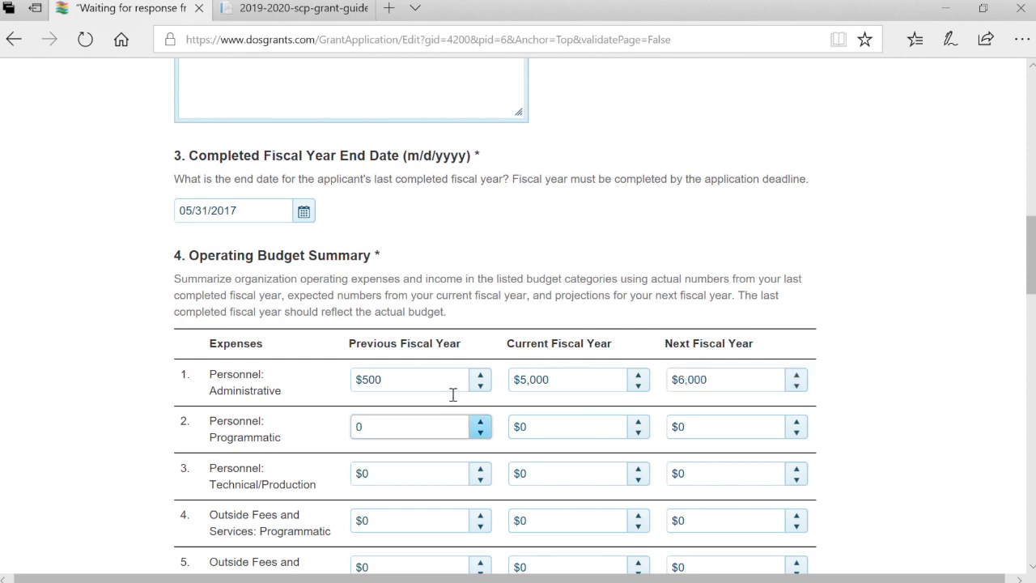
{"action": "left_click", "coordinate": [433, 394]}
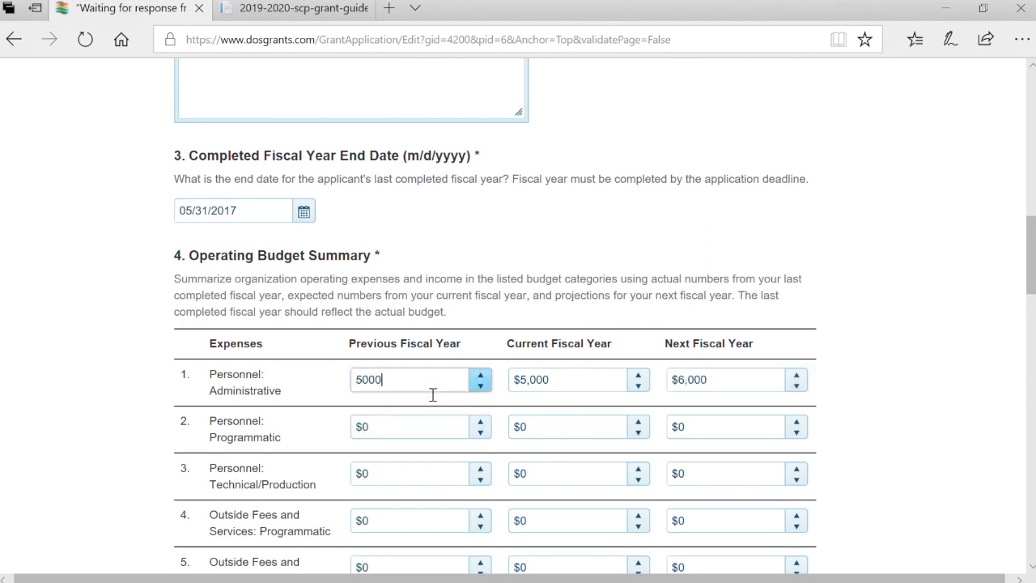
{"action": "type", "text": "5000"}
{"action": "key", "text": "Tab"}
Enter $2,000 in-kind contributions for each of the three years
{"action": "scroll", "coordinate": [420, 407], "scroll_direction": "down", "scroll_amount": 2}
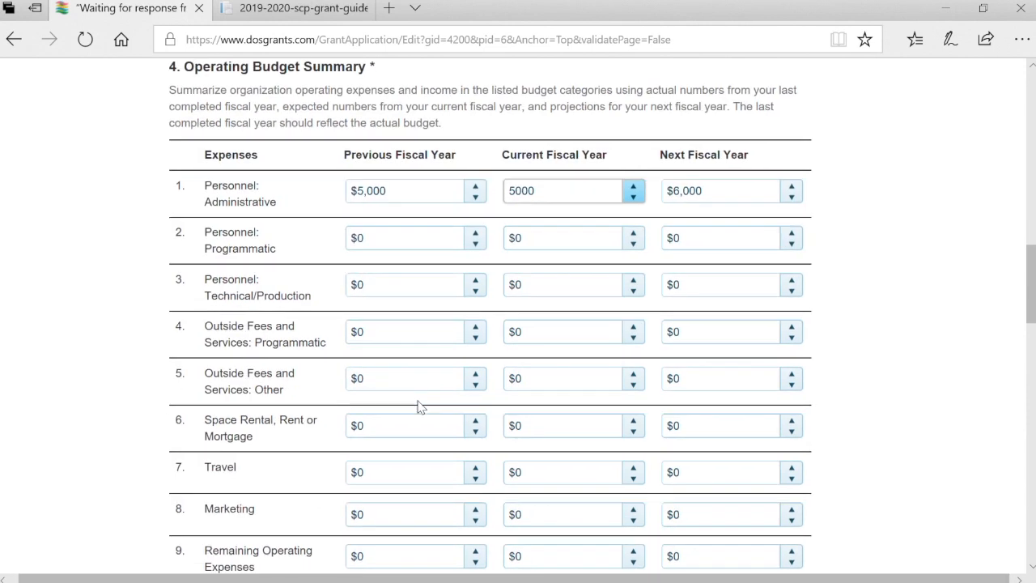
{"action": "scroll", "coordinate": [419, 407], "scroll_direction": "down", "scroll_amount": 1}
{"action": "scroll", "coordinate": [419, 407], "scroll_direction": "down", "scroll_amount": 3}
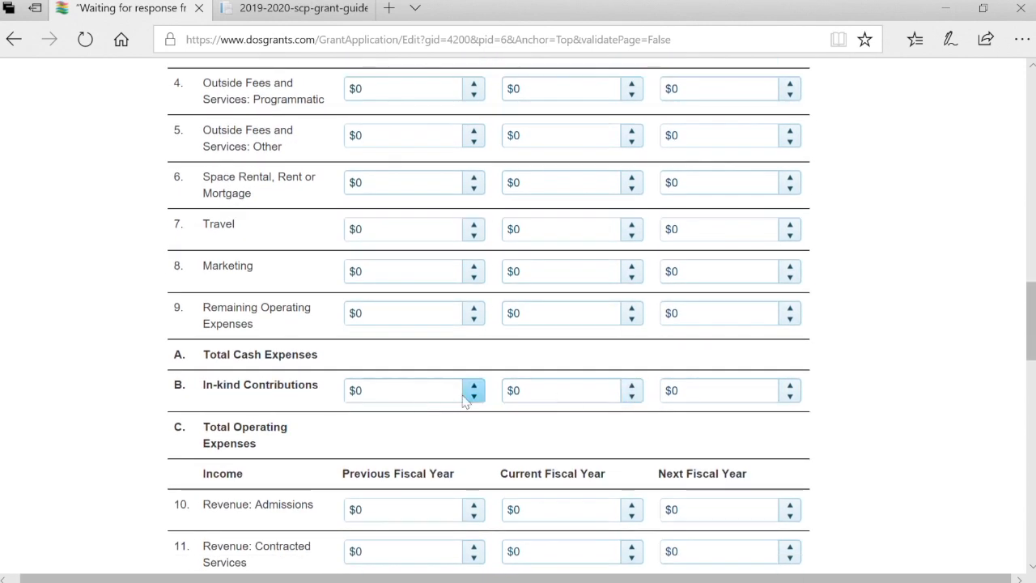
{"action": "scroll", "coordinate": [430, 410], "scroll_direction": "up", "scroll_amount": 5}
{"action": "scroll", "coordinate": [431, 411], "scroll_direction": "down", "scroll_amount": 4}
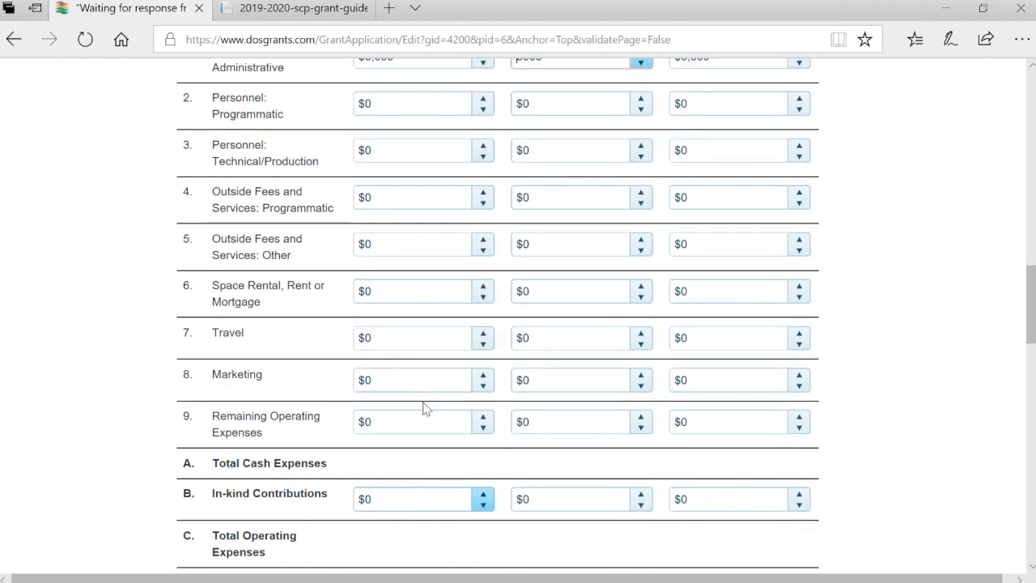
{"action": "left_click", "coordinate": [440, 433]}
{"action": "type", "text": "200"}
{"action": "key", "text": "Tab"}
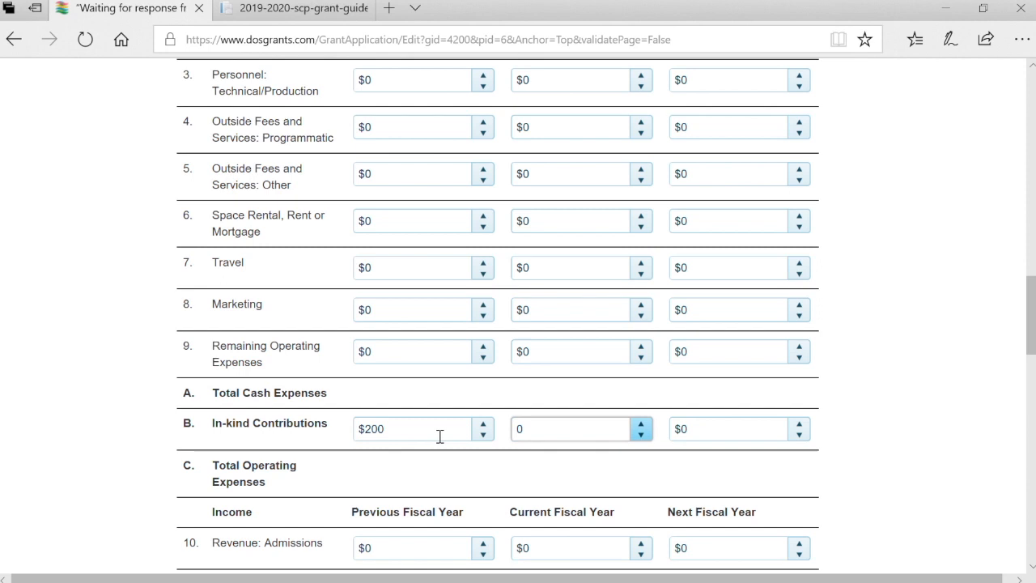
{"action": "type", "text": "2000"}
{"action": "key", "text": "Tab"}
{"action": "type", "text": "2000"}
{"action": "key", "text": "Tab"}
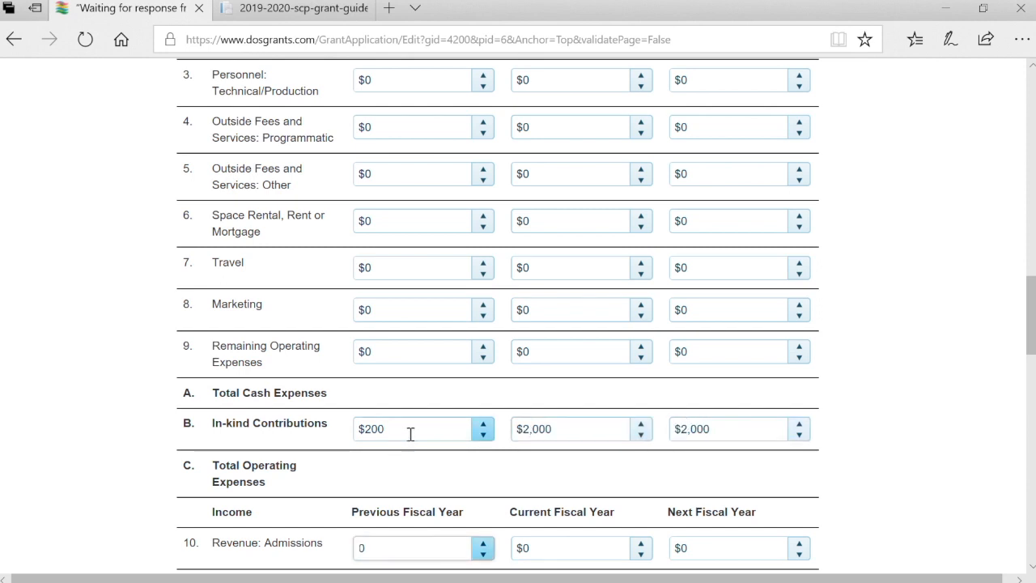
{"action": "left_click", "coordinate": [411, 434]}
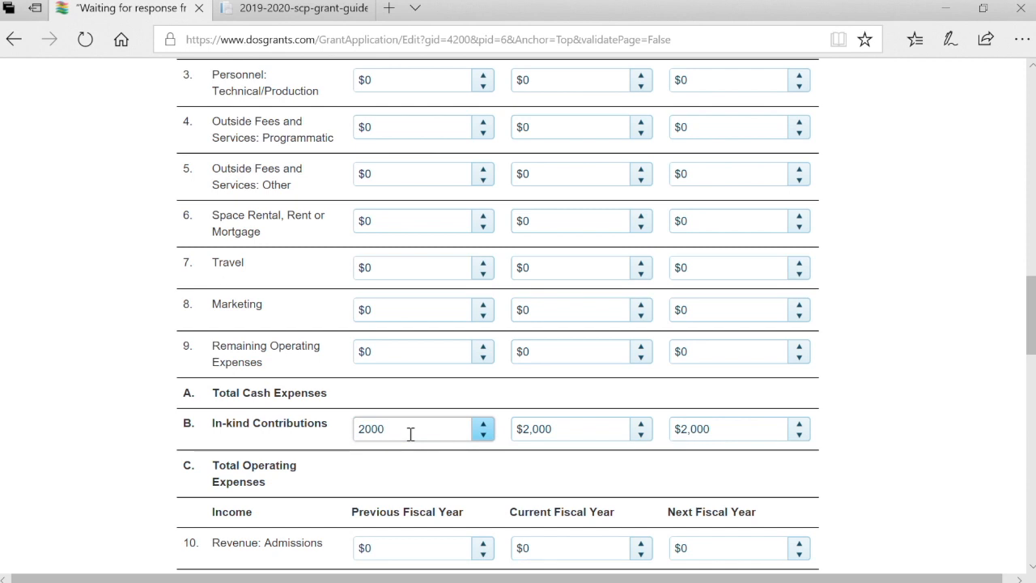
{"action": "left_click", "coordinate": [897, 474]}
Enter $5,000 admissions revenue for each of the three years
{"action": "scroll", "coordinate": [897, 475], "scroll_direction": "down", "scroll_amount": 2}
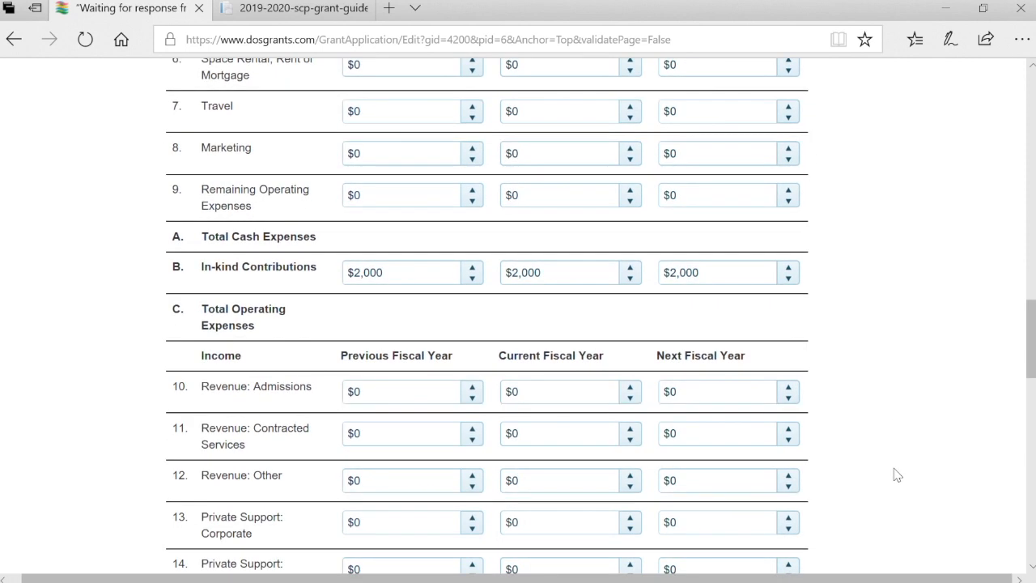
{"action": "left_click", "coordinate": [400, 399]}
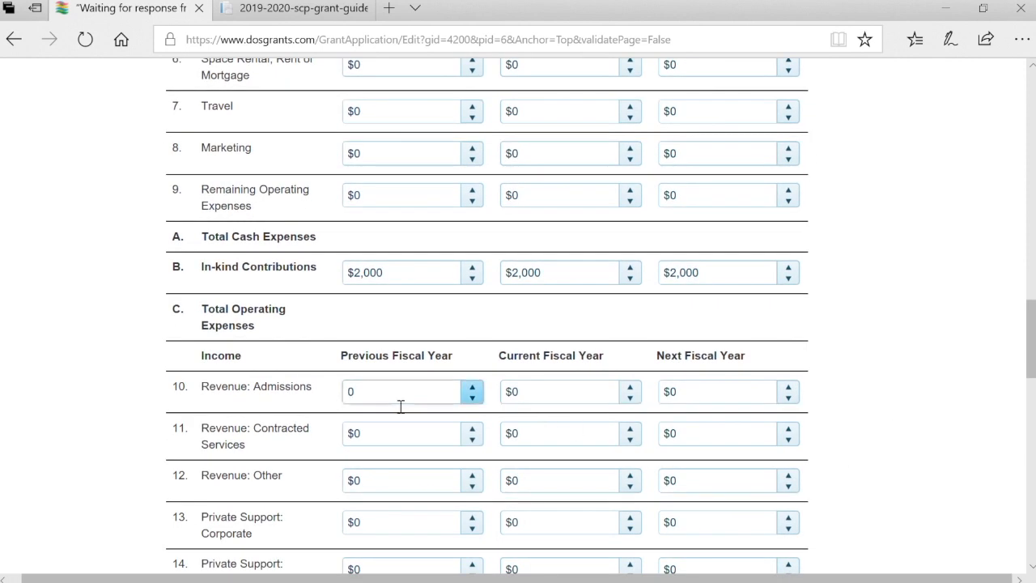
{"action": "type", "text": "5000"}
{"action": "key", "text": "Tab"}
{"action": "type", "text": "500"}
{"action": "key", "text": "Tab"}
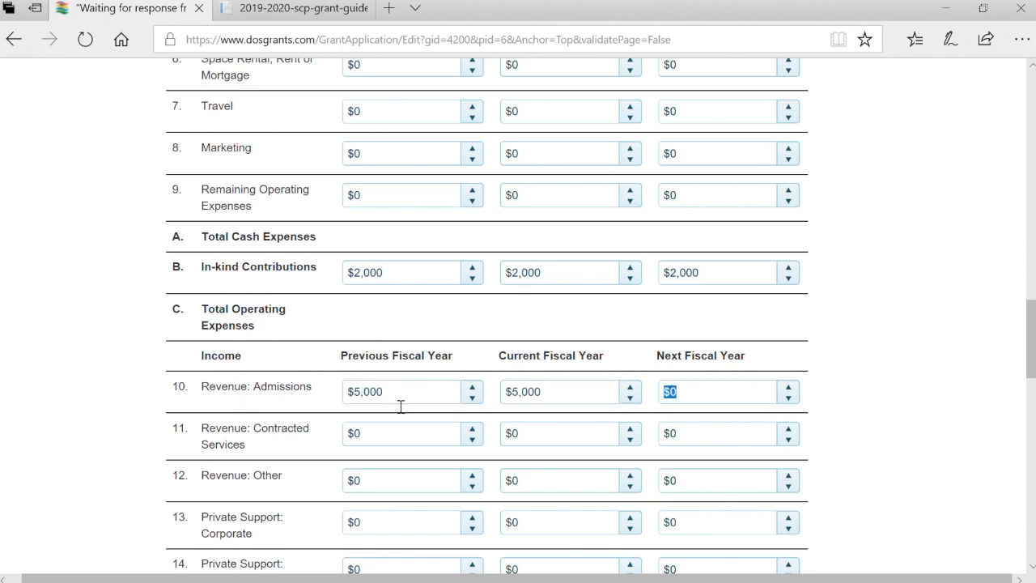
{"action": "type", "text": "5,"}
{"action": "type", "text": "000"}
{"action": "key", "text": "Tab"}
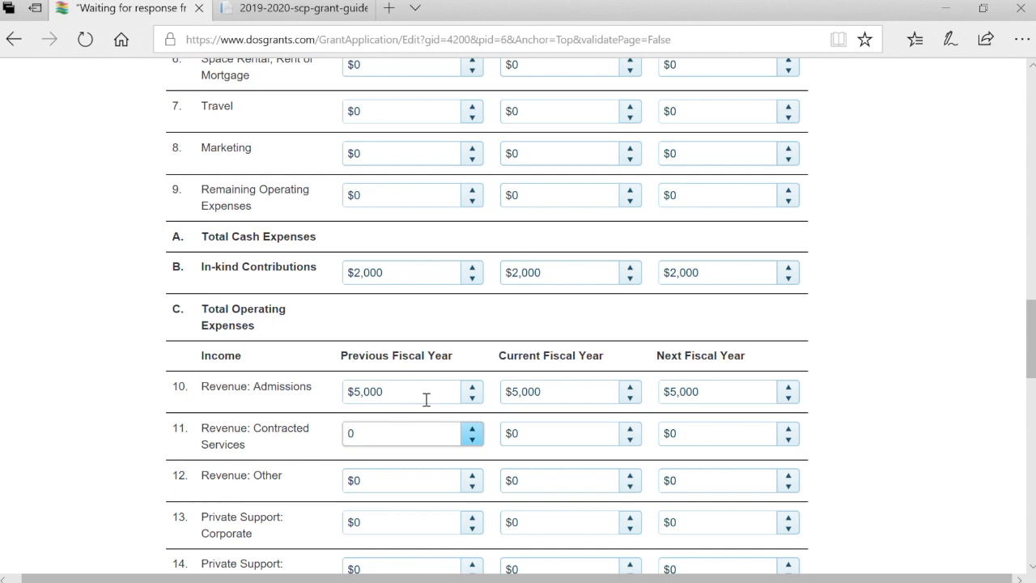
{"action": "scroll", "coordinate": [782, 405], "scroll_direction": "down", "scroll_amount": 3}
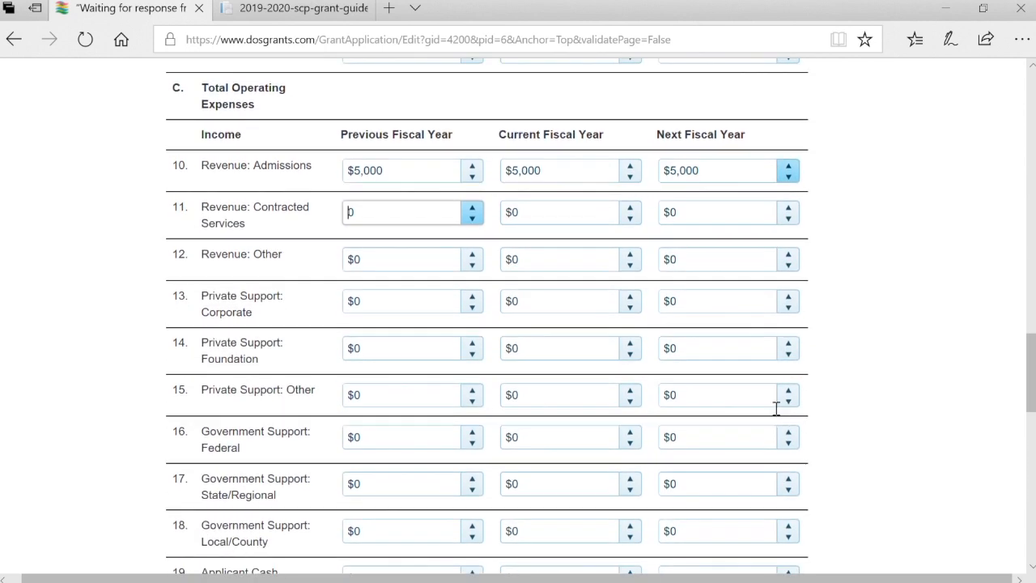
{"action": "scroll", "coordinate": [698, 479], "scroll_direction": "down", "scroll_amount": 5}
{"action": "scroll", "coordinate": [699, 478], "scroll_direction": "down", "scroll_amount": 2}
Enter 'Nope.' as the additional budget information and save the Management and Operating Budget page
{"action": "type", "text": "No"}
{"action": "scroll", "coordinate": [445, 458], "scroll_direction": "down", "scroll_amount": 3}
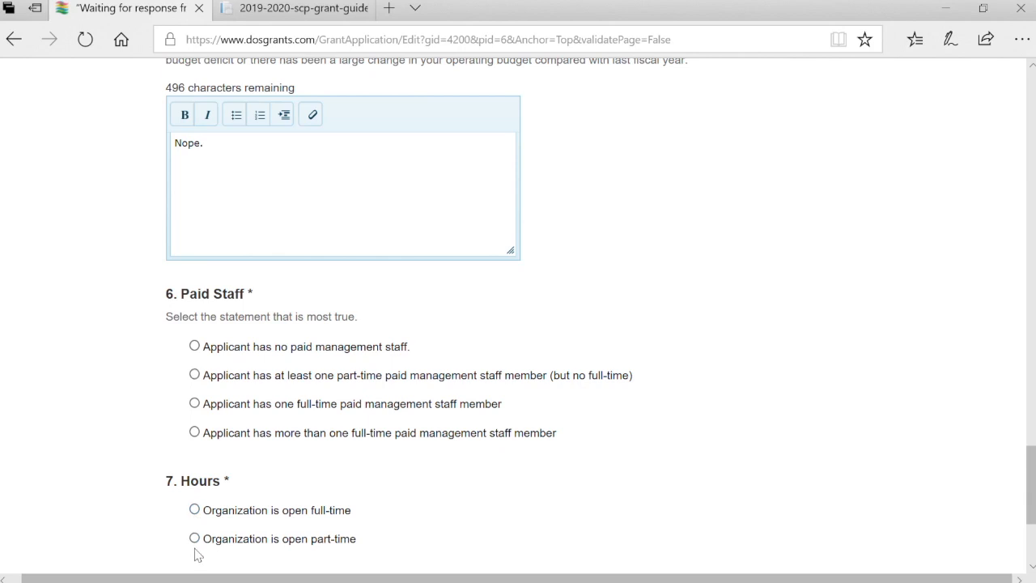
{"action": "scroll", "coordinate": [196, 555], "scroll_direction": "down", "scroll_amount": 2}
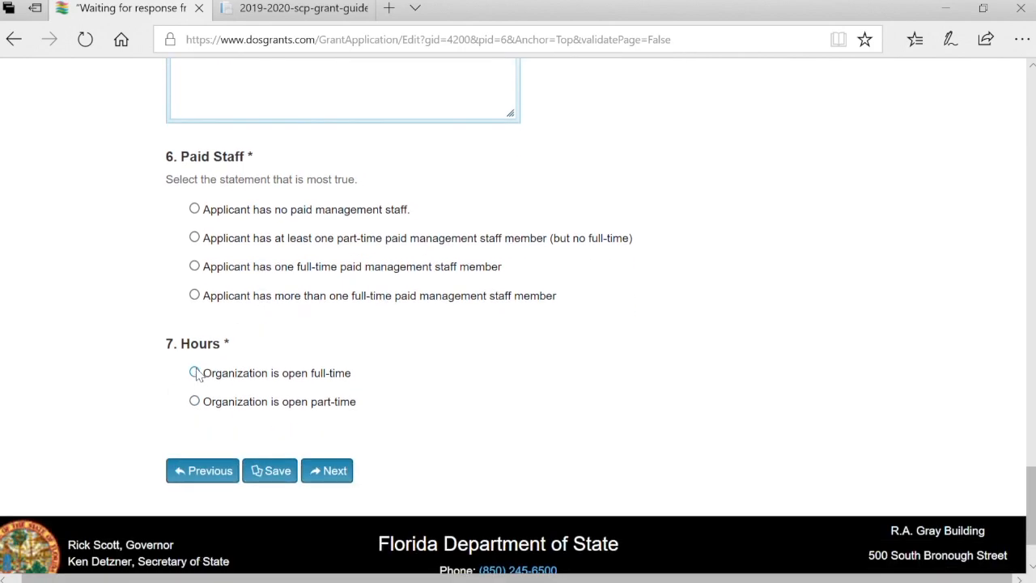
{"action": "left_click", "coordinate": [278, 478]}
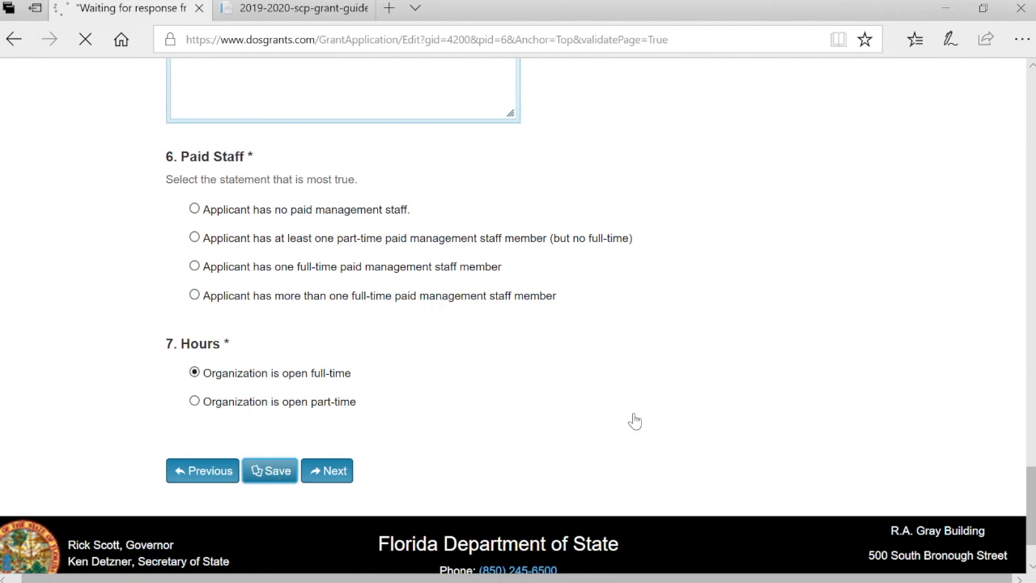
{"action": "scroll", "coordinate": [636, 421], "scroll_direction": "down", "scroll_amount": 5}
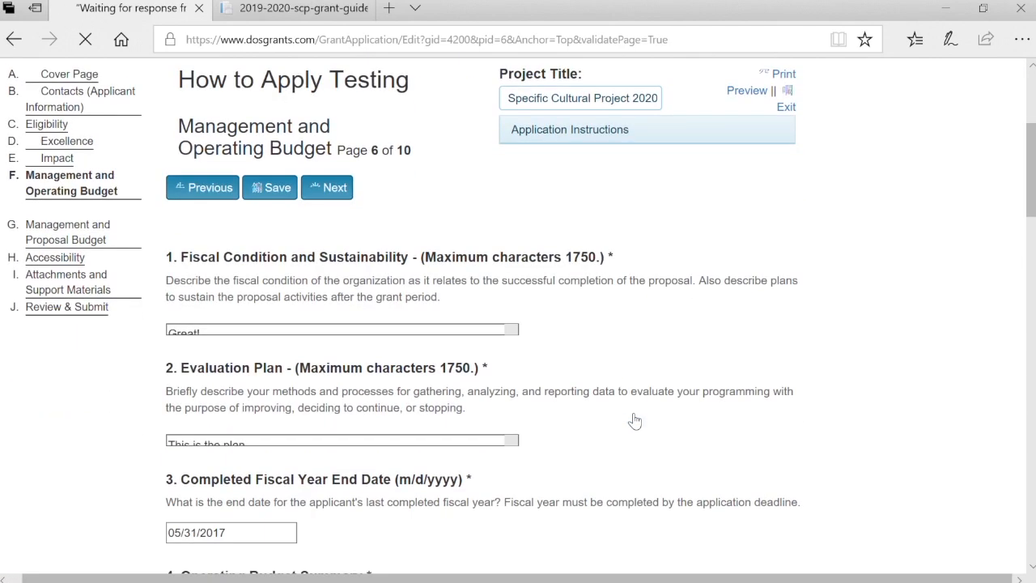
{"action": "scroll", "coordinate": [631, 419], "scroll_direction": "down", "scroll_amount": 10}
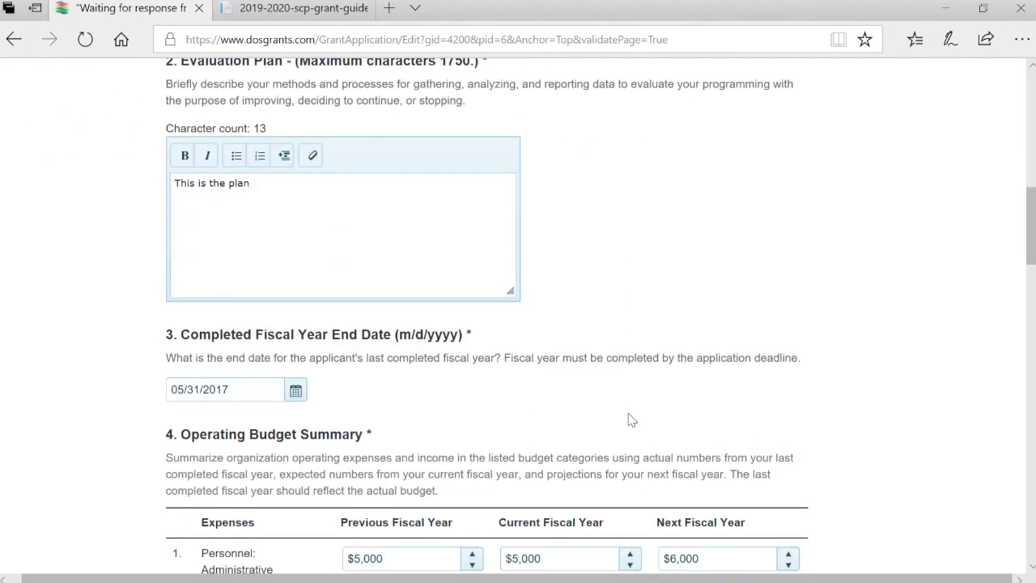
{"action": "scroll", "coordinate": [631, 419], "scroll_direction": "down", "scroll_amount": 7}
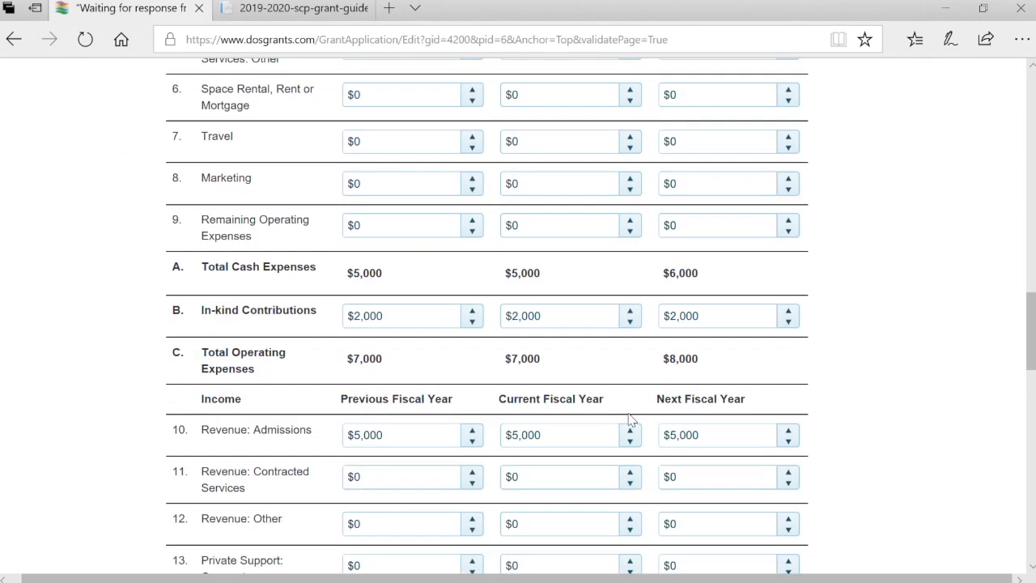
{"action": "scroll", "coordinate": [632, 420], "scroll_direction": "down", "scroll_amount": 4}
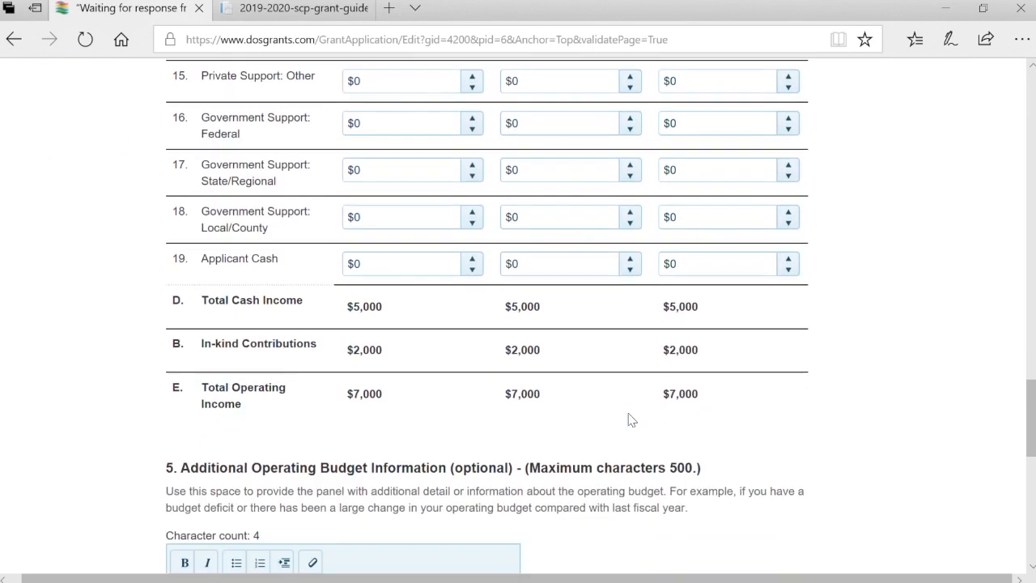
{"action": "scroll", "coordinate": [632, 420], "scroll_direction": "down", "scroll_amount": 1}
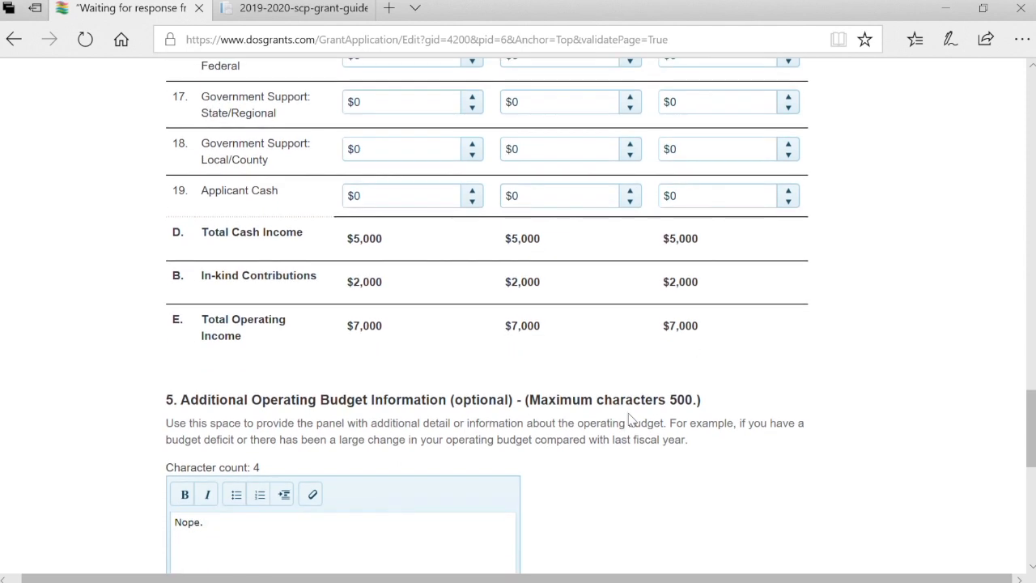
{"action": "scroll", "coordinate": [631, 419], "scroll_direction": "up", "scroll_amount": 6}
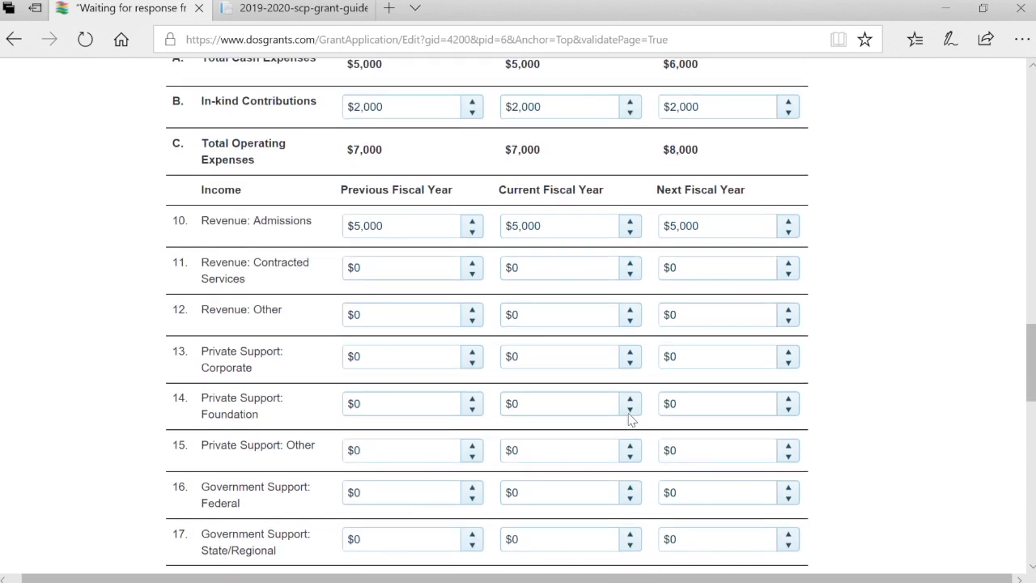
{"action": "scroll", "coordinate": [632, 419], "scroll_direction": "down", "scroll_amount": 4}
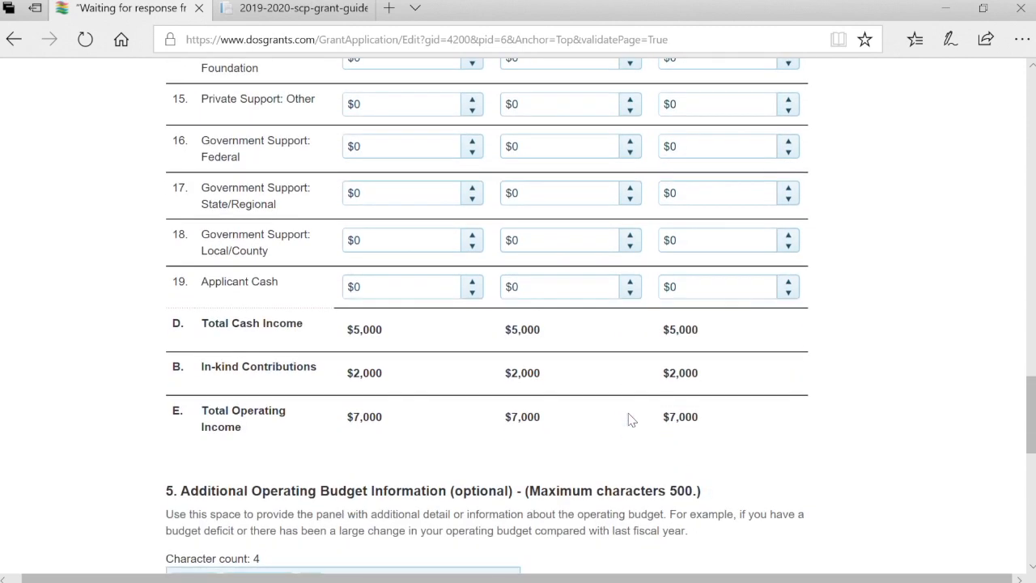
{"action": "scroll", "coordinate": [631, 419], "scroll_direction": "down", "scroll_amount": 1}
{"action": "scroll", "coordinate": [632, 419], "scroll_direction": "down", "scroll_amount": 8}
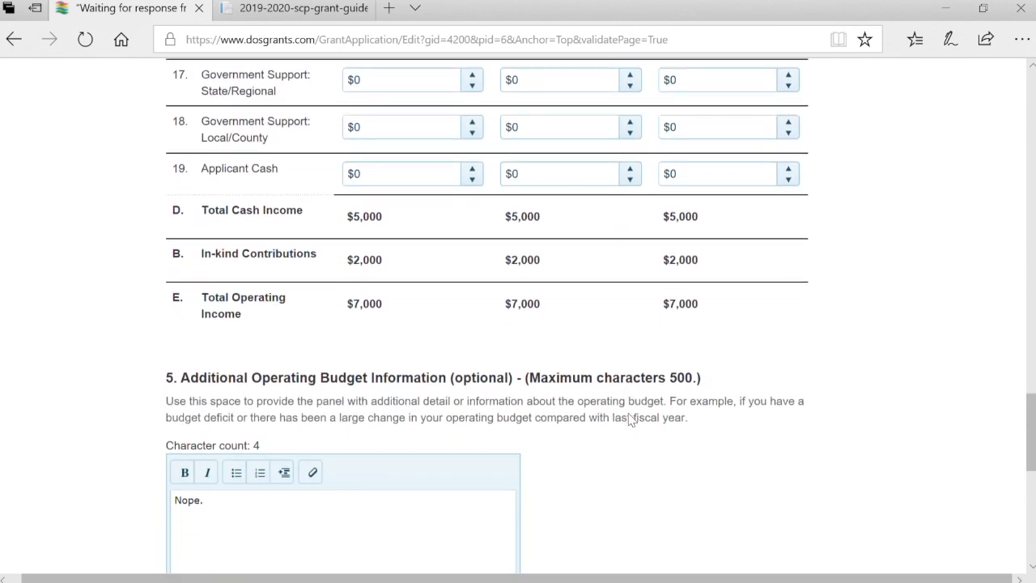
{"action": "scroll", "coordinate": [631, 419], "scroll_direction": "up", "scroll_amount": 1}
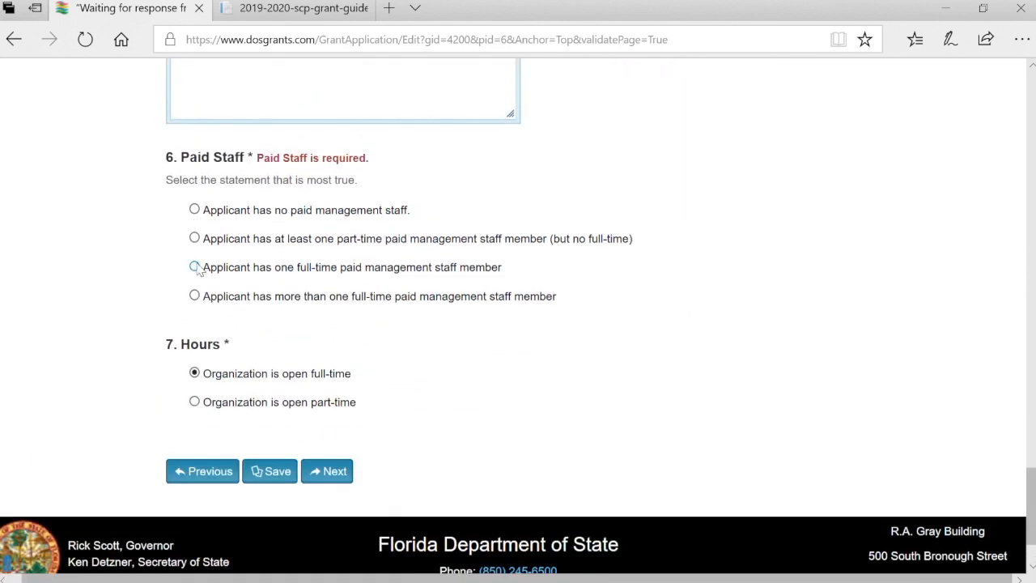
Save page 6 with one full-time paid staff member and continue to page 7 of 10
{"action": "left_click", "coordinate": [290, 478]}
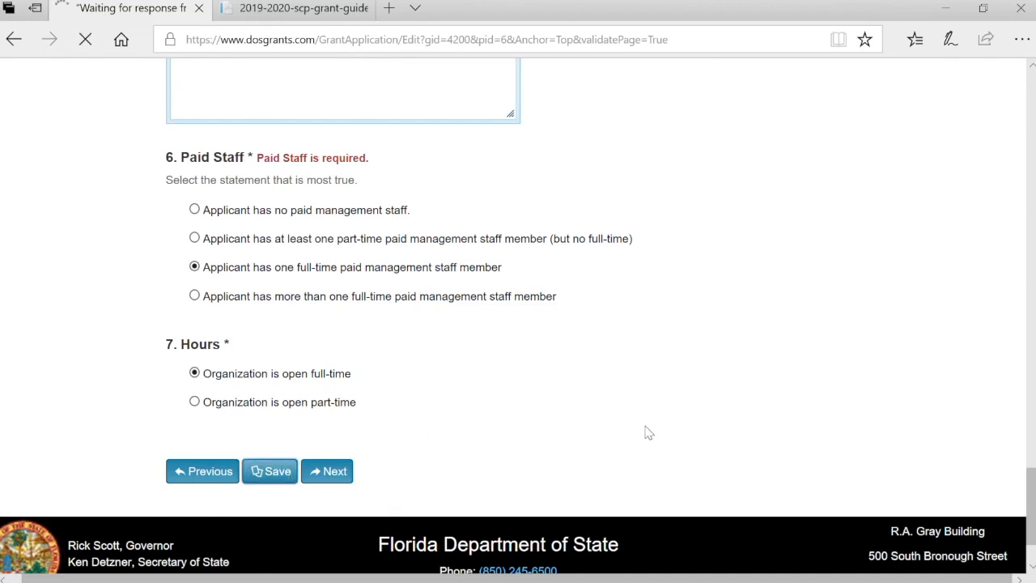
{"action": "scroll", "coordinate": [652, 434], "scroll_direction": "down", "scroll_amount": 10}
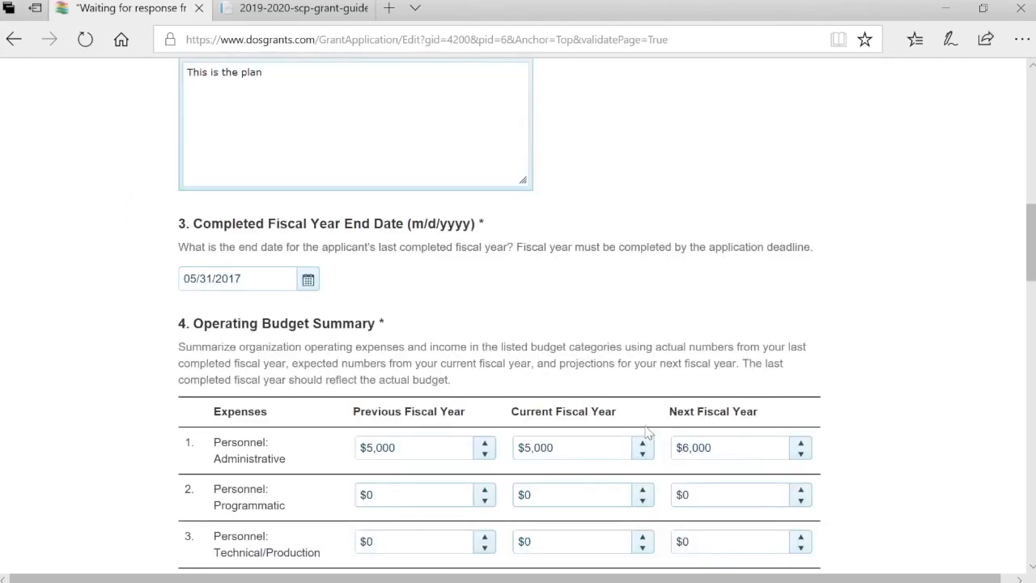
{"action": "scroll", "coordinate": [647, 432], "scroll_direction": "down", "scroll_amount": 4}
{"action": "scroll", "coordinate": [647, 433], "scroll_direction": "down", "scroll_amount": 4}
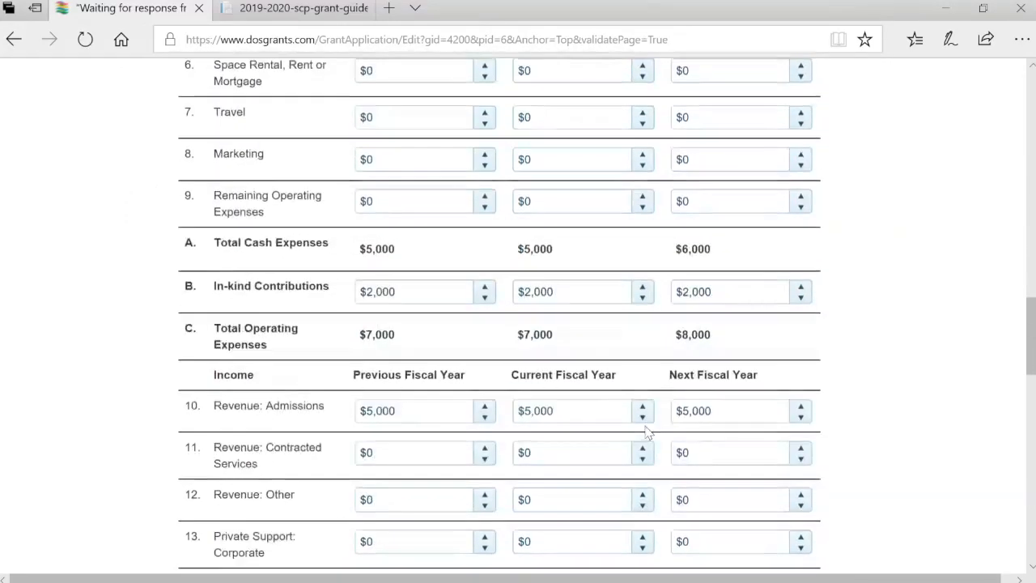
{"action": "scroll", "coordinate": [647, 433], "scroll_direction": "down", "scroll_amount": 1}
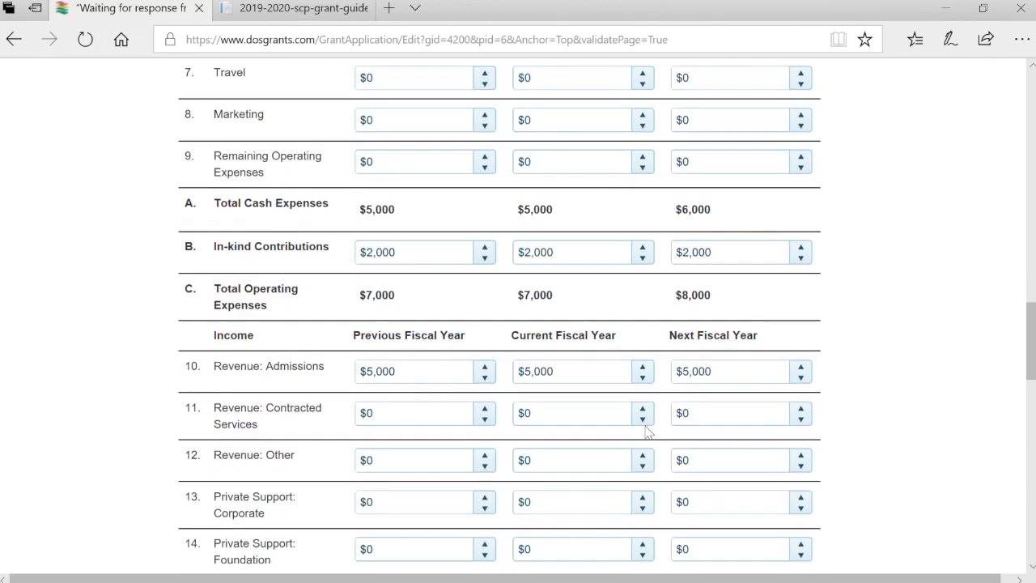
{"action": "scroll", "coordinate": [648, 434], "scroll_direction": "up", "scroll_amount": 8}
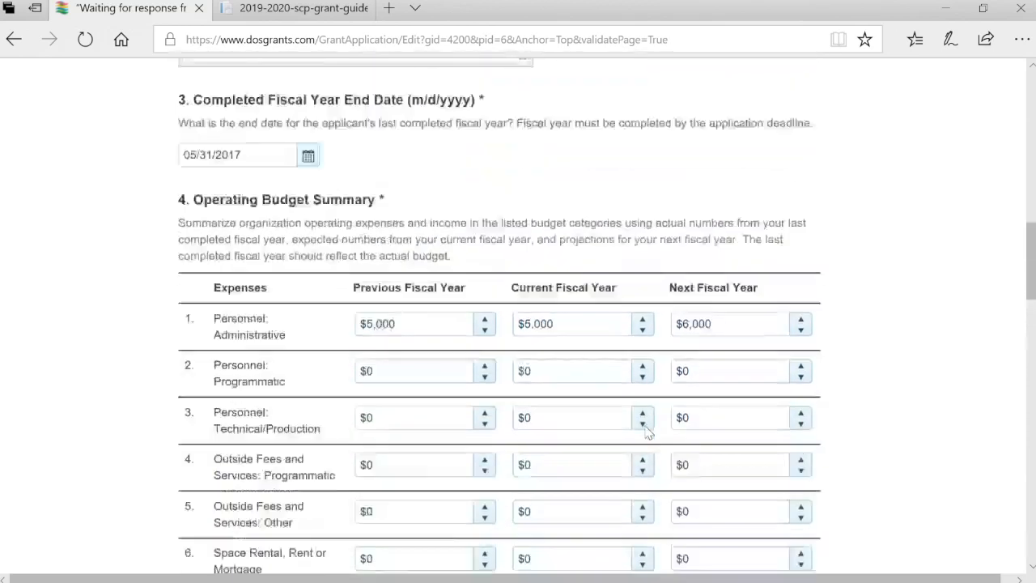
{"action": "scroll", "coordinate": [647, 434], "scroll_direction": "down", "scroll_amount": 2}
{"action": "scroll", "coordinate": [647, 433], "scroll_direction": "down", "scroll_amount": 20}
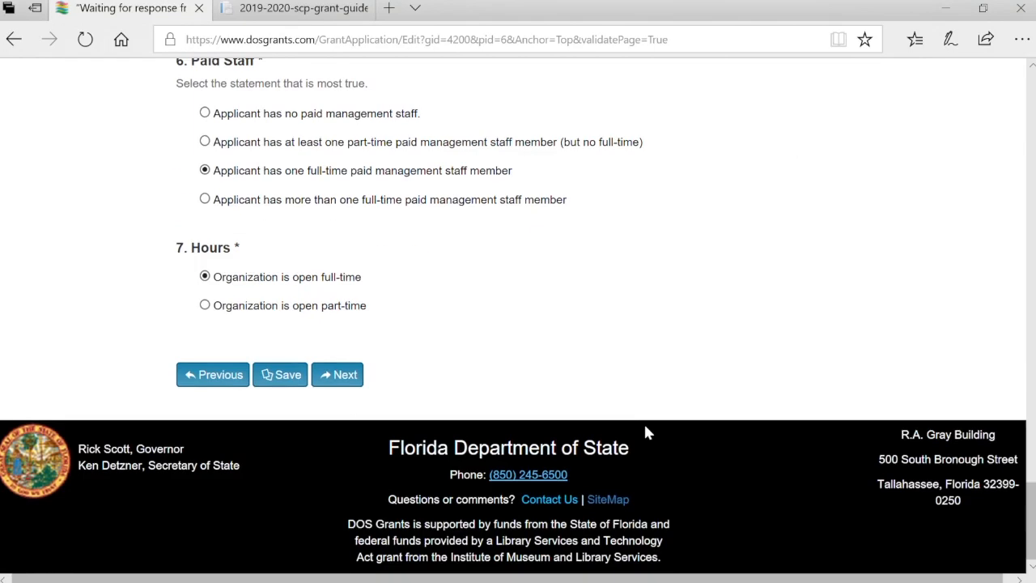
{"action": "left_click", "coordinate": [357, 375]}
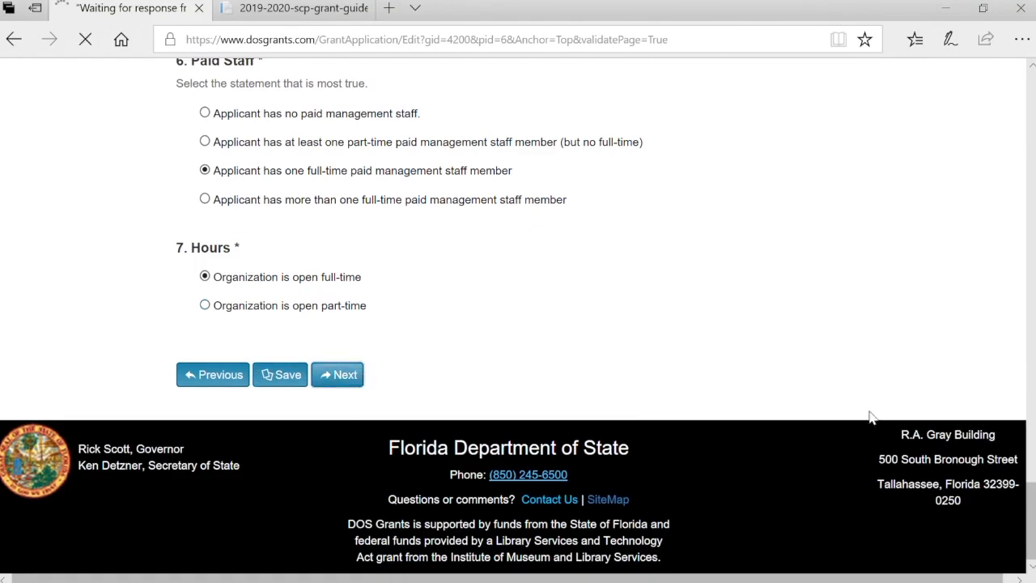
{"action": "scroll", "coordinate": [872, 418], "scroll_direction": "down", "scroll_amount": 3}
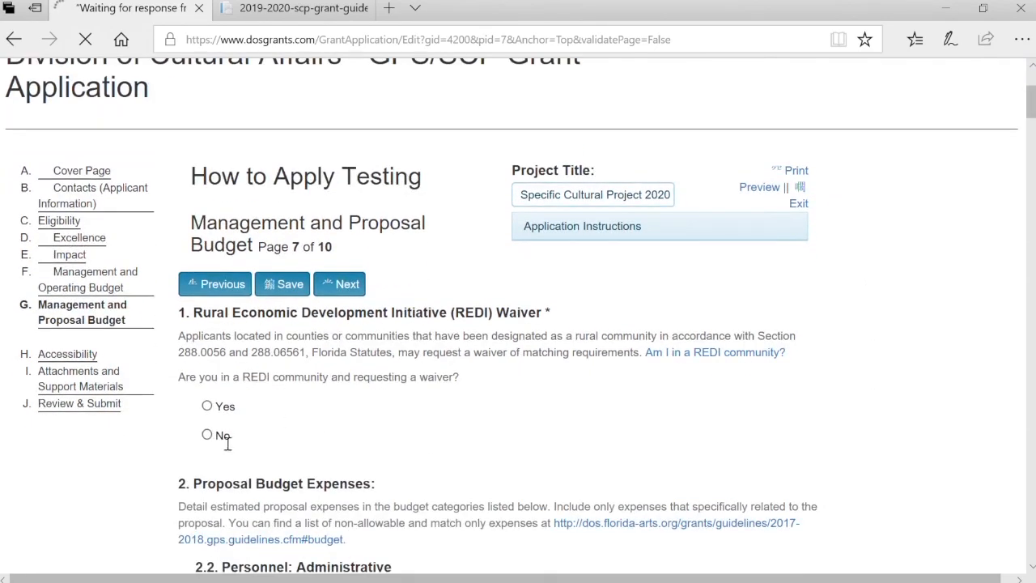
Decline the REDI waiver and save a 'Salary for one staff' record: $5,000 grant, $5,000 cash match
{"action": "left_click", "coordinate": [207, 435]}
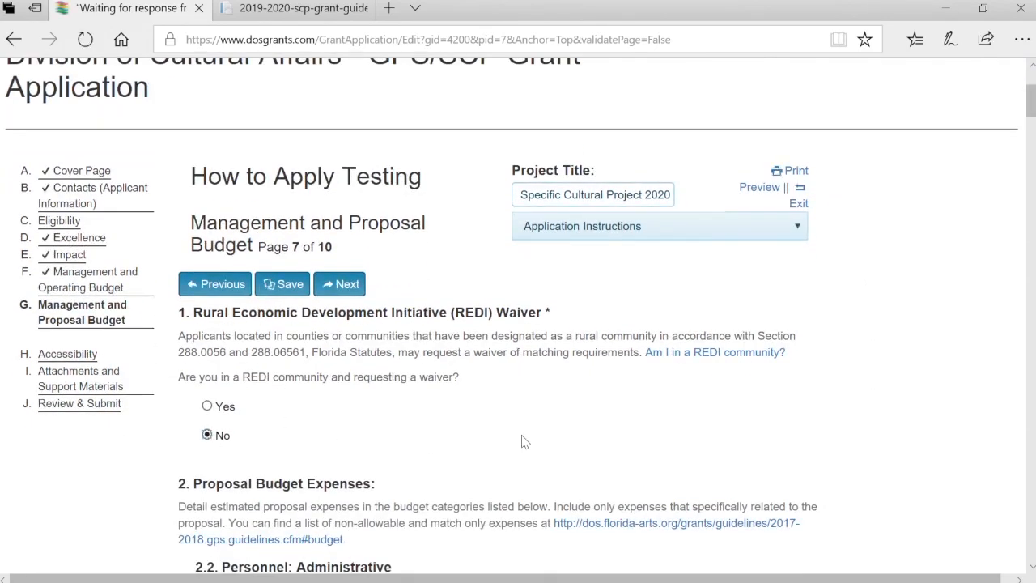
{"action": "scroll", "coordinate": [522, 441], "scroll_direction": "down", "scroll_amount": 5}
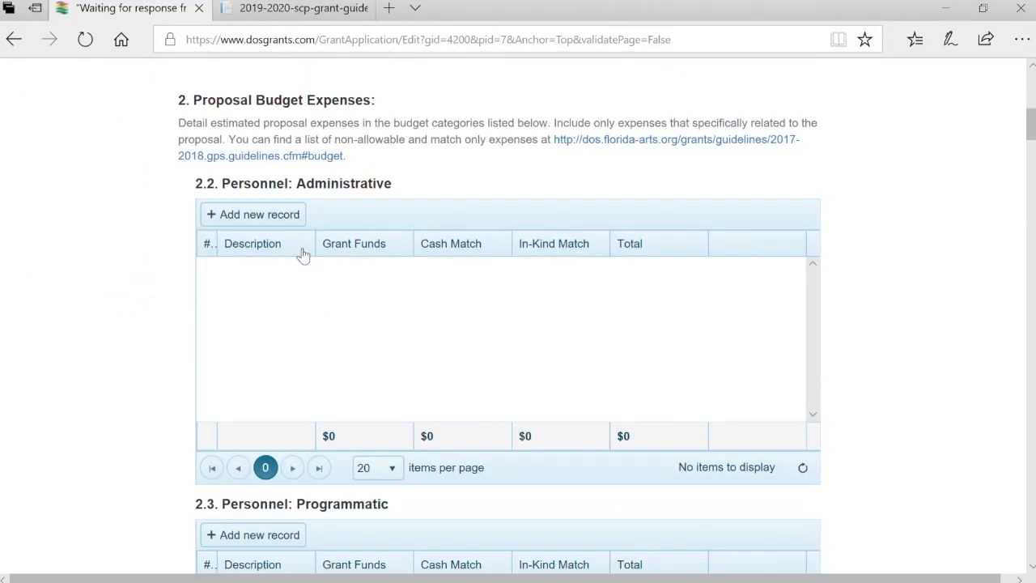
{"action": "left_click", "coordinate": [273, 214]}
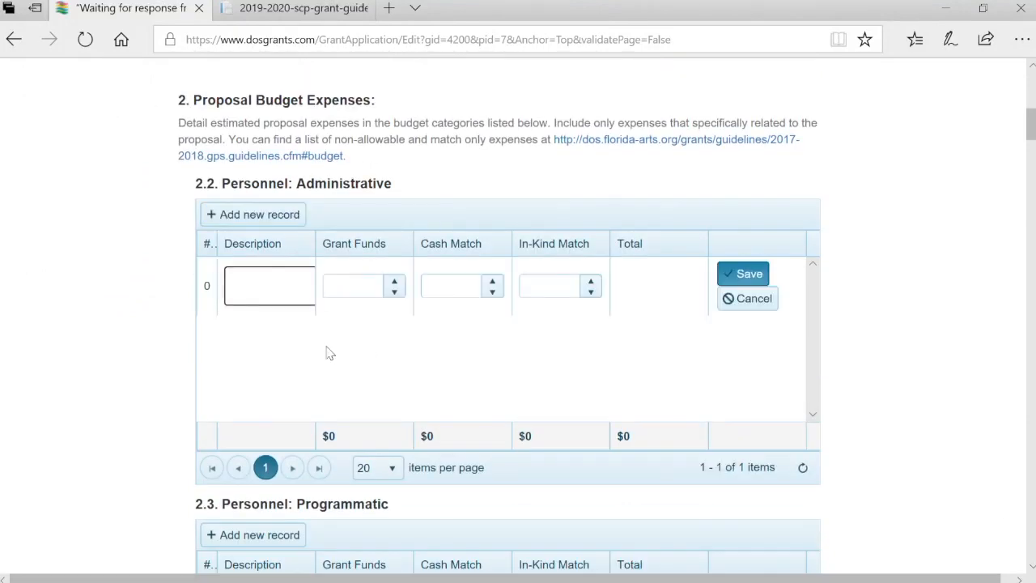
{"action": "type", "text": "Salar"}
{"action": "type", "text": "y for one "}
{"action": "type", "text": "stagg"}
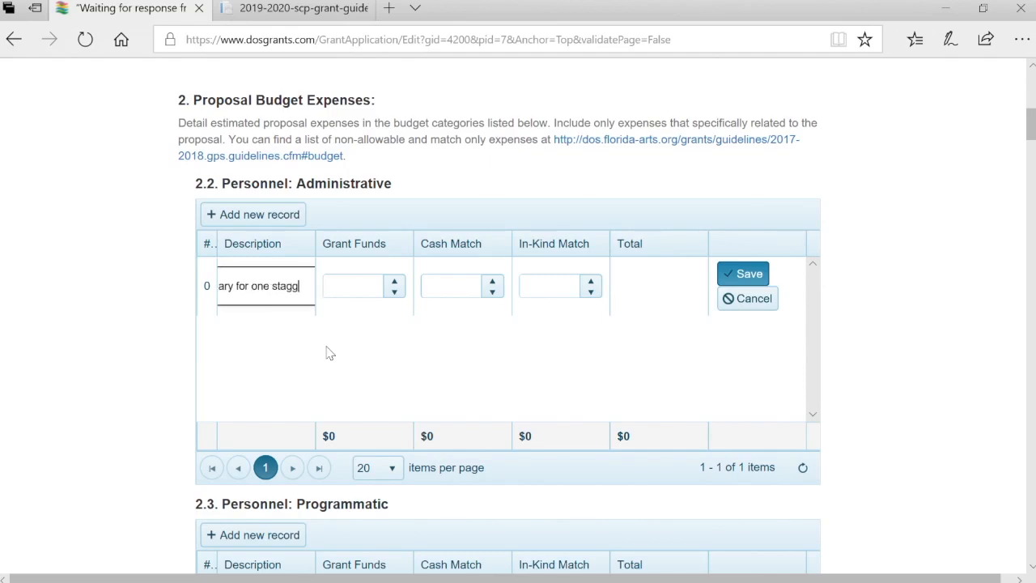
{"action": "key", "text": "Tab"}
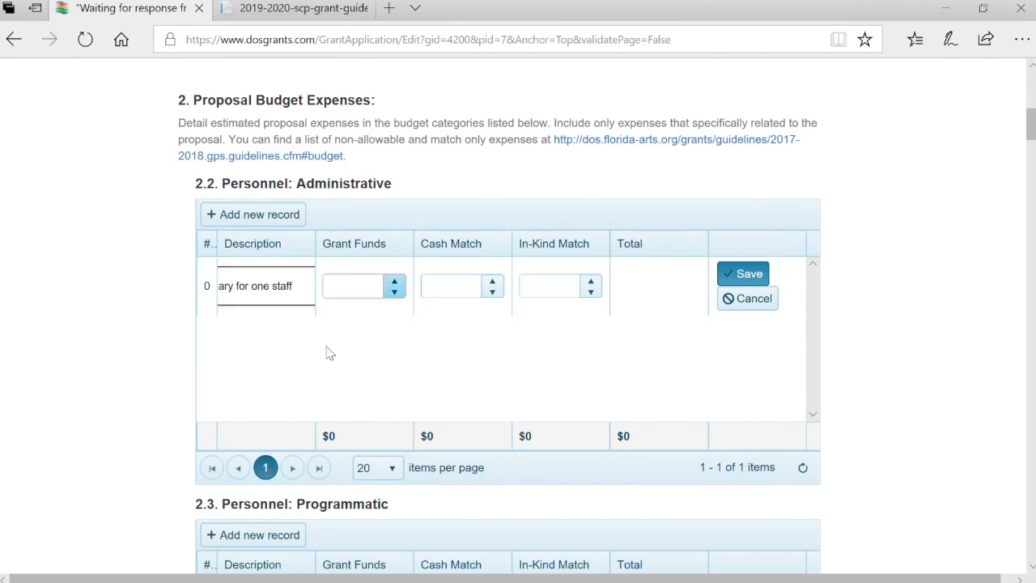
{"action": "key", "text": "Tab"}
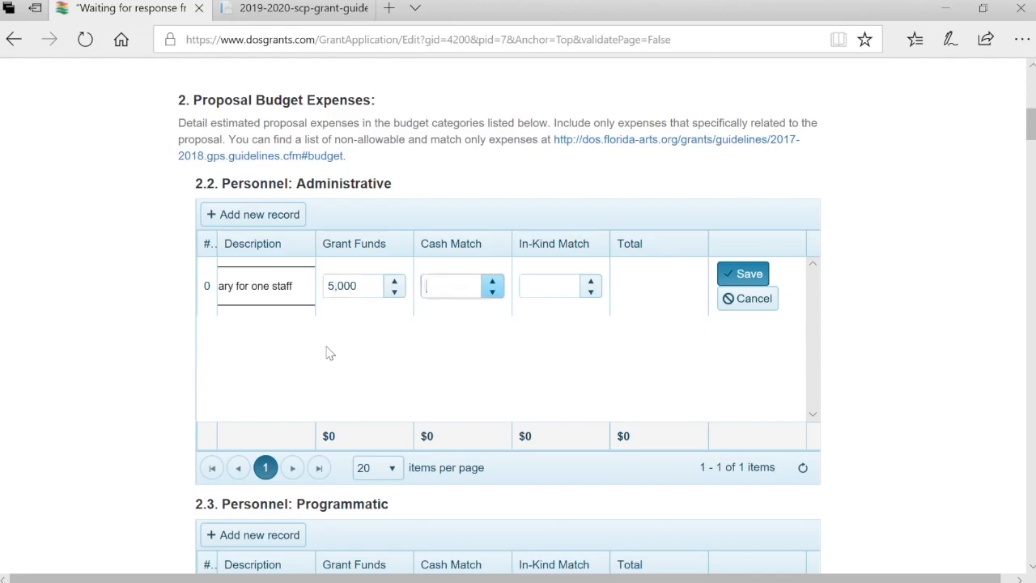
{"action": "type", "text": "5,000"}
{"action": "key", "text": "Tab"}
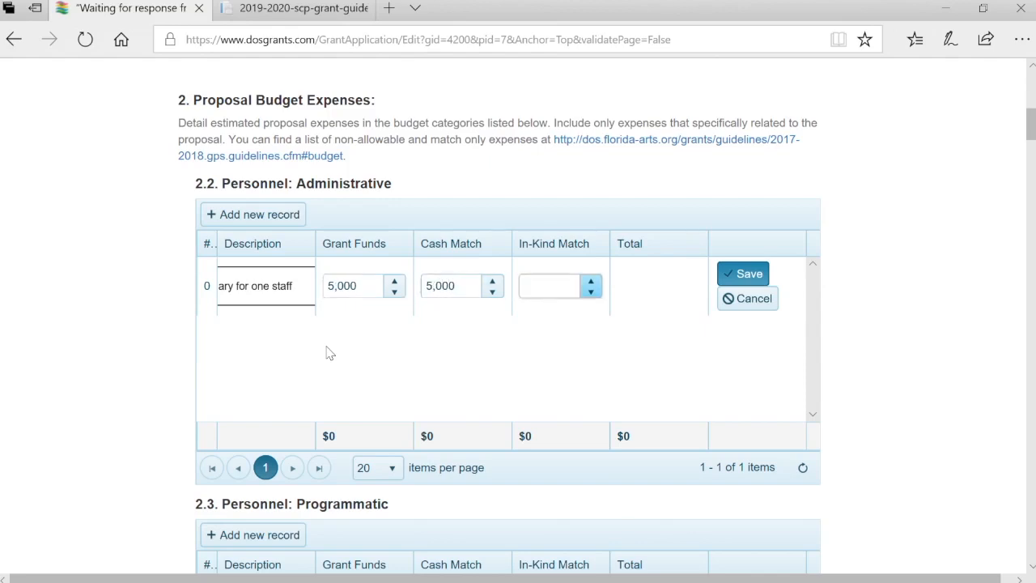
{"action": "left_click", "coordinate": [766, 277]}
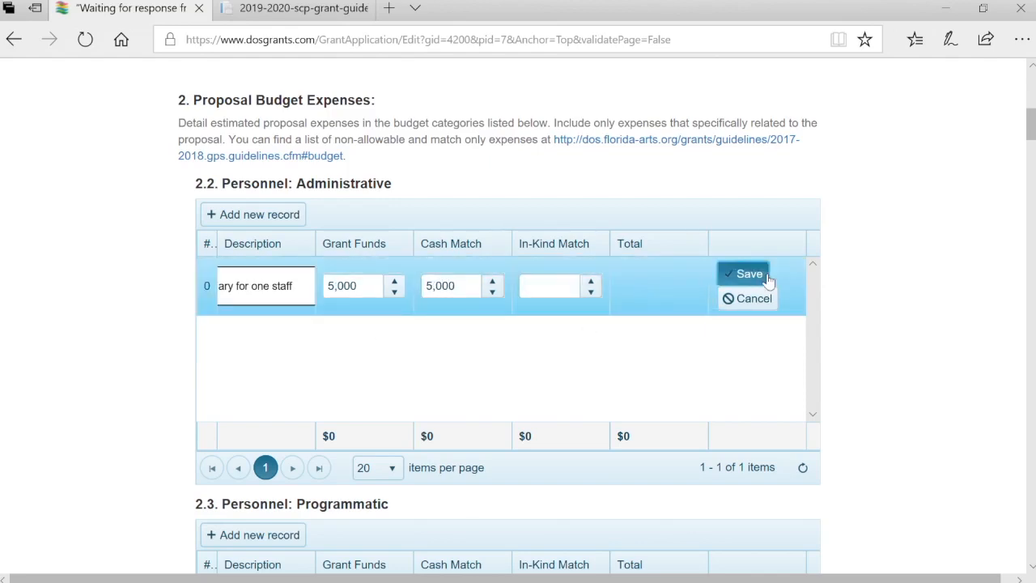
{"action": "scroll", "coordinate": [759, 384], "scroll_direction": "down", "scroll_amount": 3}
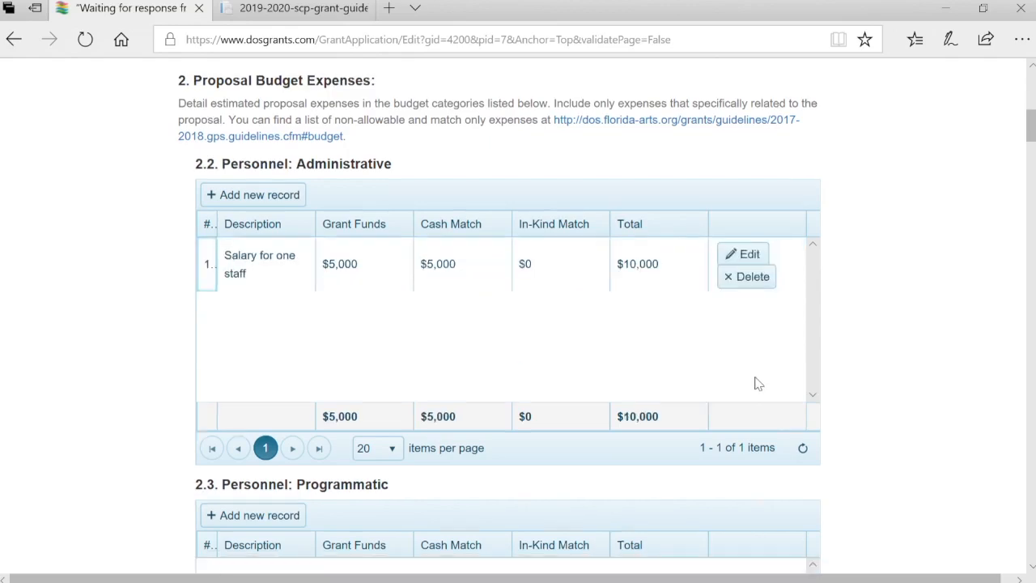
Add a 'One opera singer' programmatic personnel record with $2,000 grant funds
{"action": "left_click", "coordinate": [294, 296]}
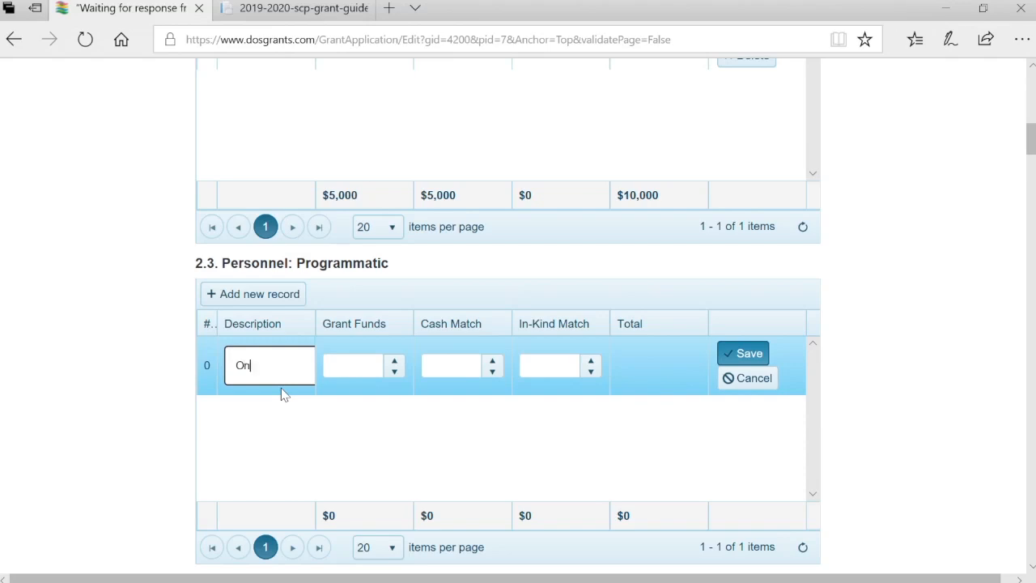
{"action": "type", "text": "One oper"}
{"action": "type", "text": "a singer"}
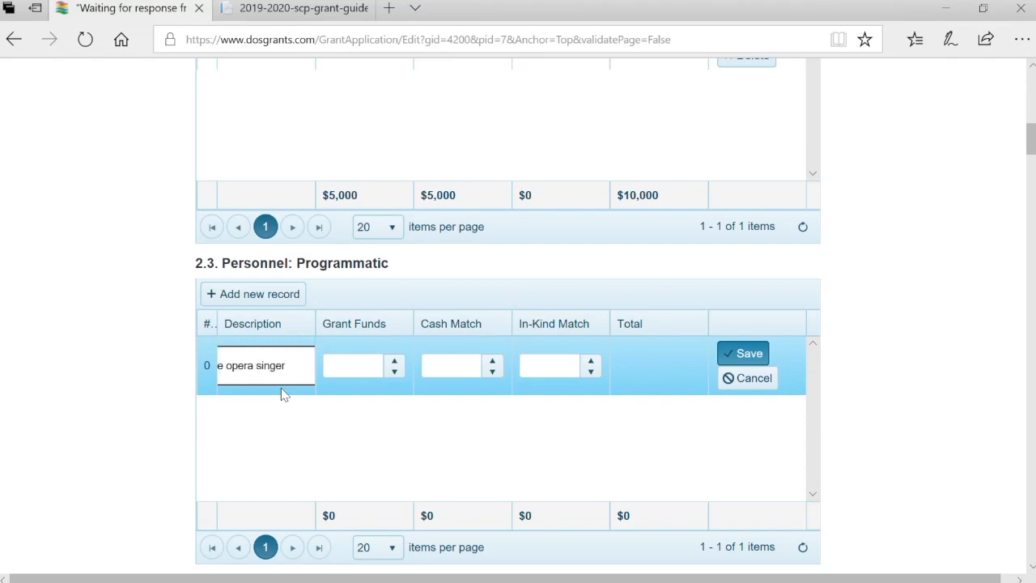
{"action": "key", "text": "Tab"}
{"action": "type", "text": "2,000"}
{"action": "key", "text": "Tab"}
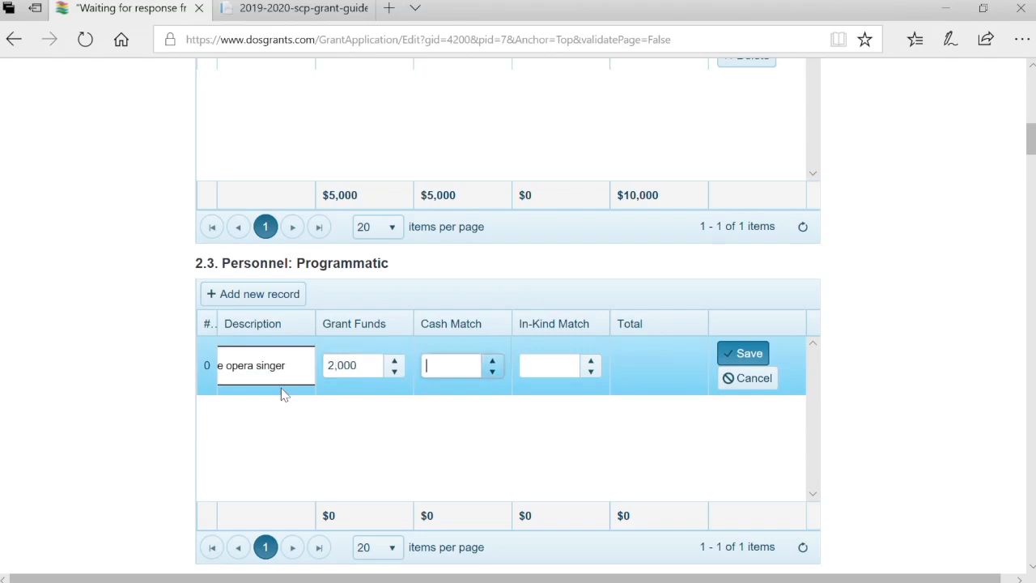
{"action": "key", "text": "Tab"}
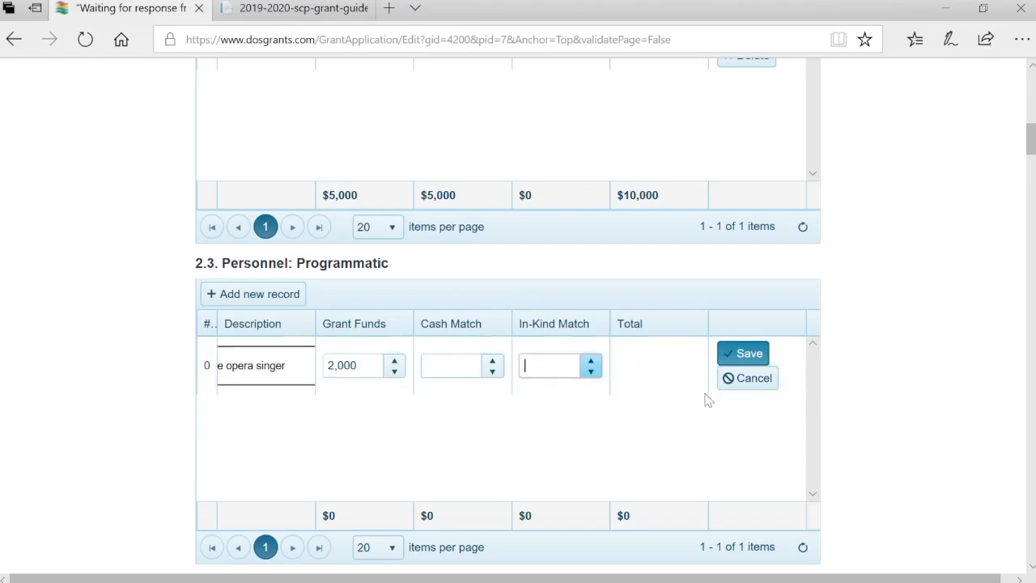
{"action": "left_click", "coordinate": [738, 354]}
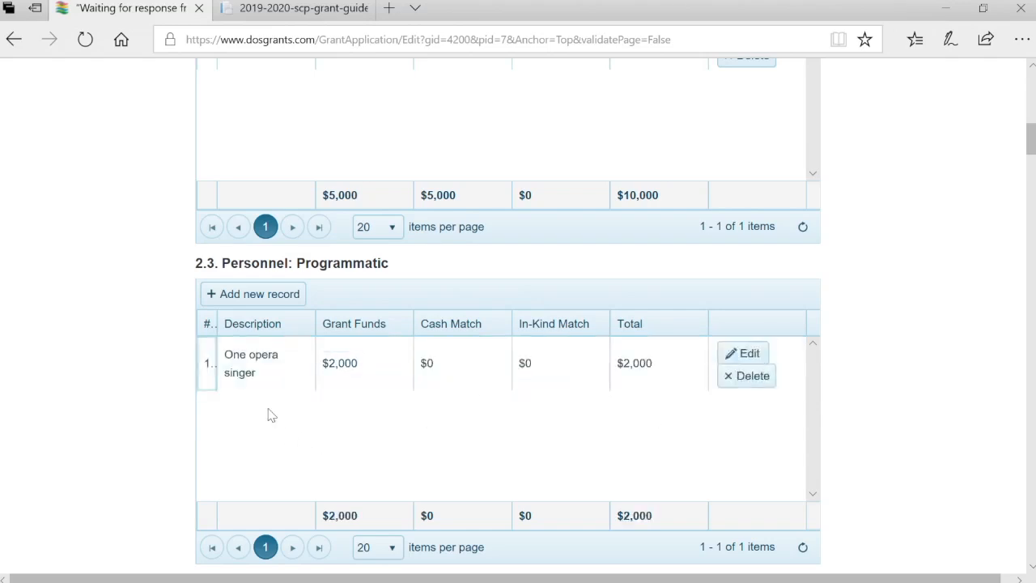
Add an 'Another opera singer' record with $2,000 grant funds
{"action": "left_click", "coordinate": [258, 304]}
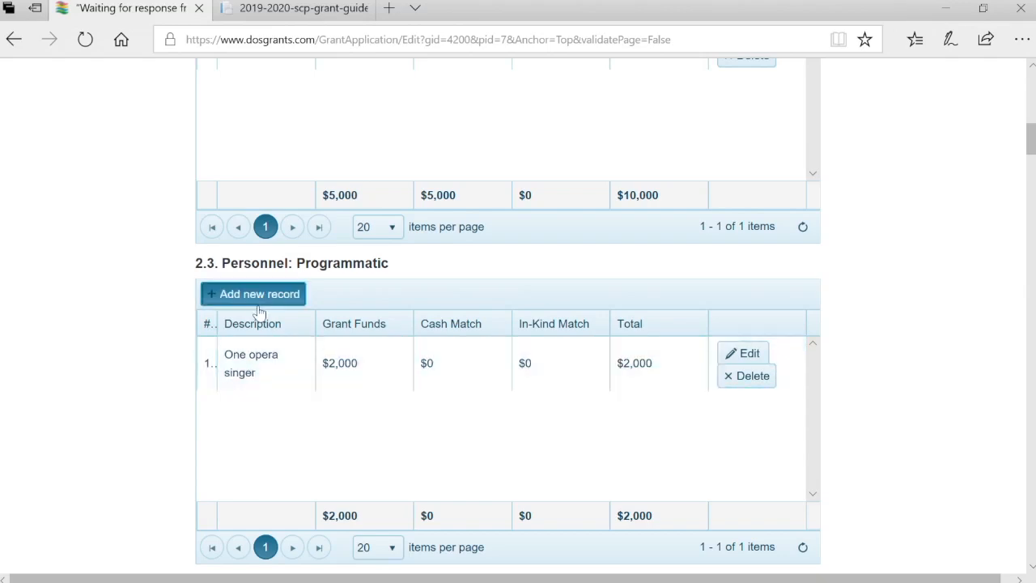
{"action": "type", "text": "Anothe"}
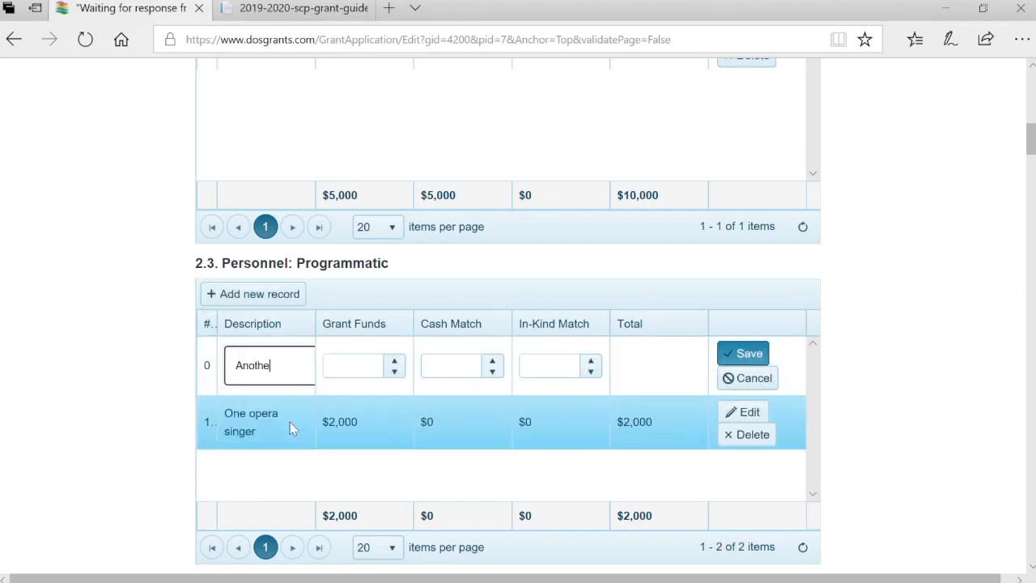
{"action": "type", "text": "r opera singer"}
{"action": "key", "text": "Tab"}
{"action": "key", "text": "Tab"}
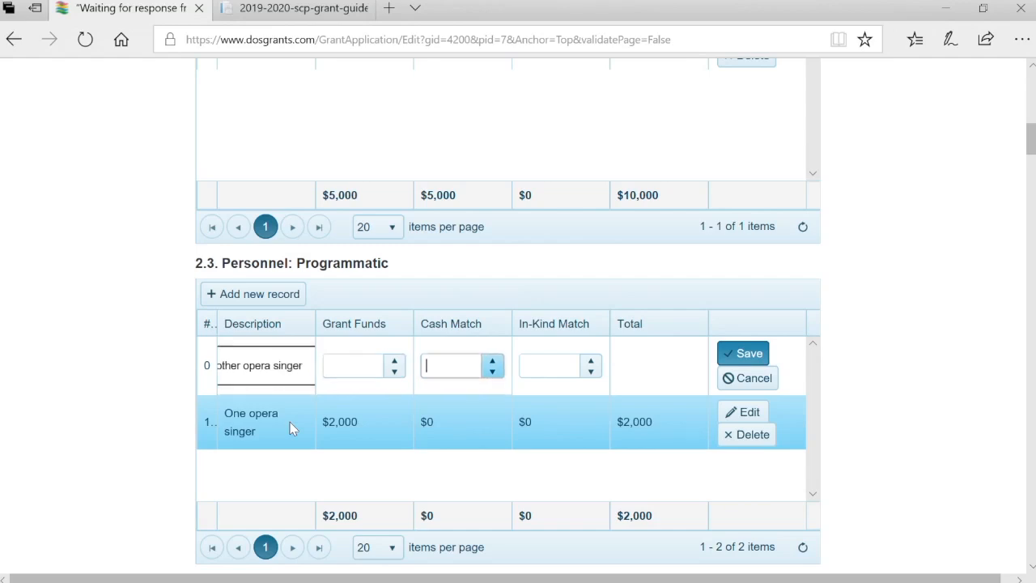
{"action": "type", "text": "2,000"}
{"action": "key", "text": "Tab"}
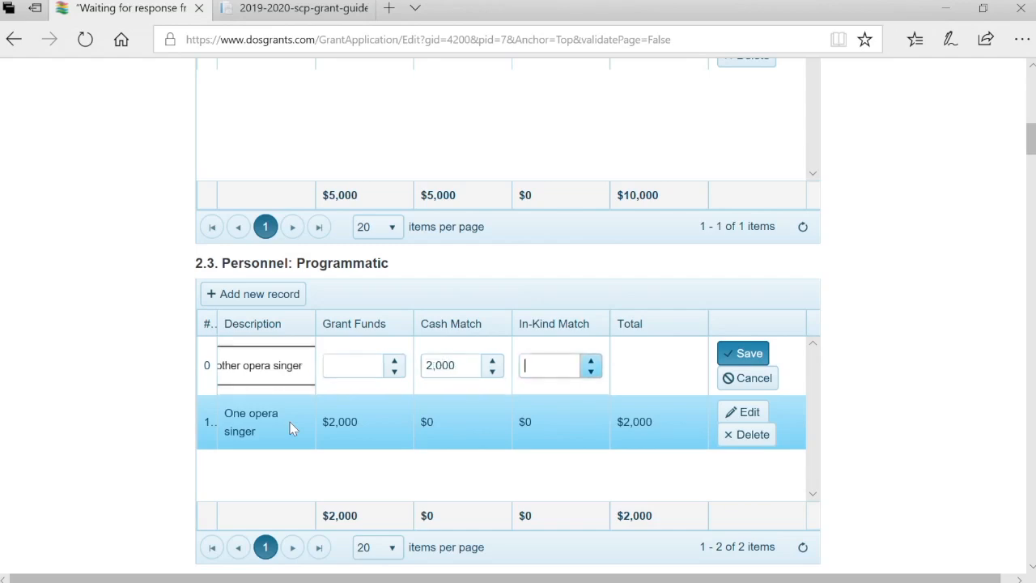
{"action": "left_click", "coordinate": [769, 356]}
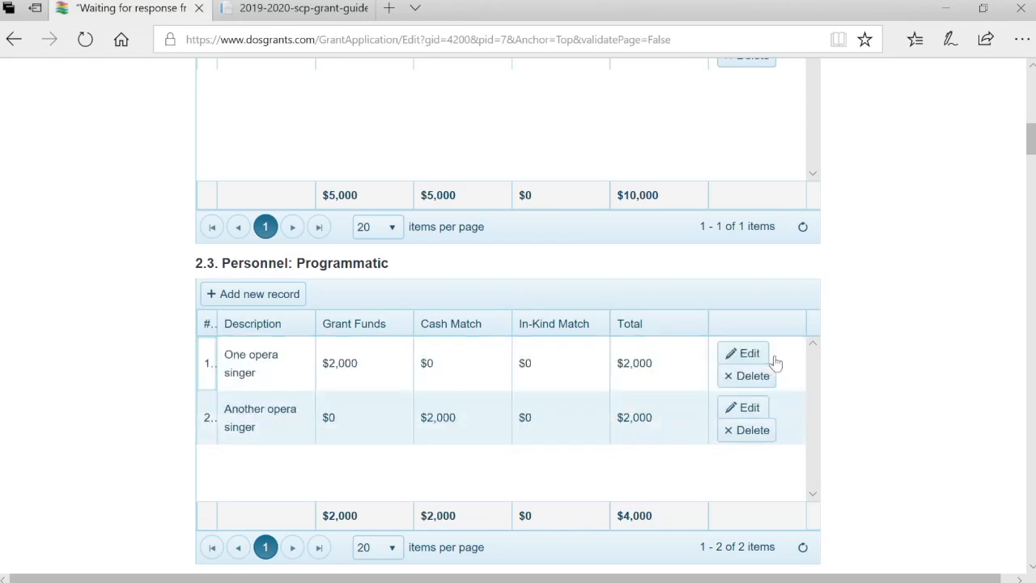
Add a 'Yet another singer' record with a $20,000 in-kind match
{"action": "scroll", "coordinate": [776, 363], "scroll_direction": "down", "scroll_amount": 2}
{"action": "left_click", "coordinate": [274, 191]}
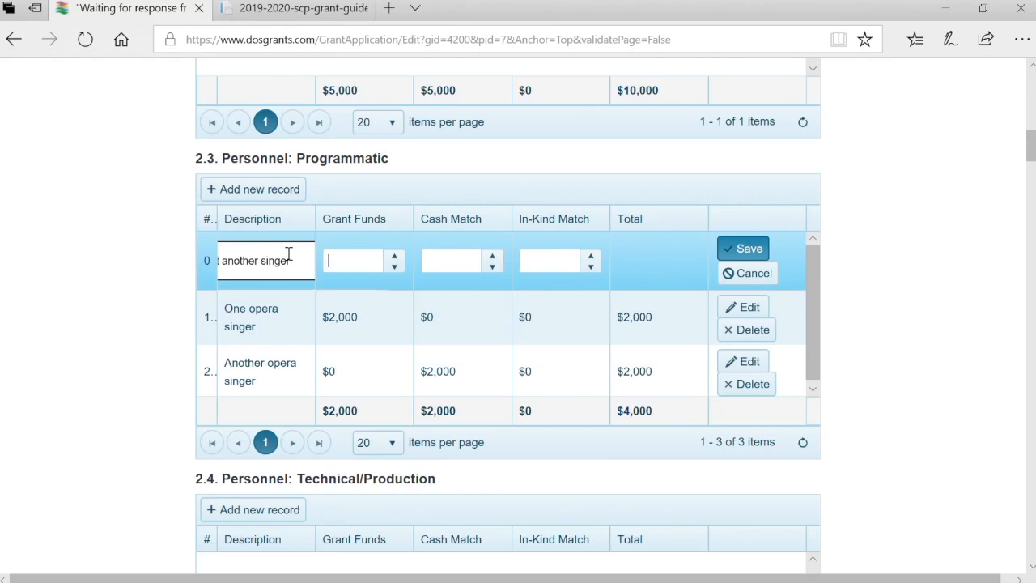
{"action": "key", "text": "Tab"}
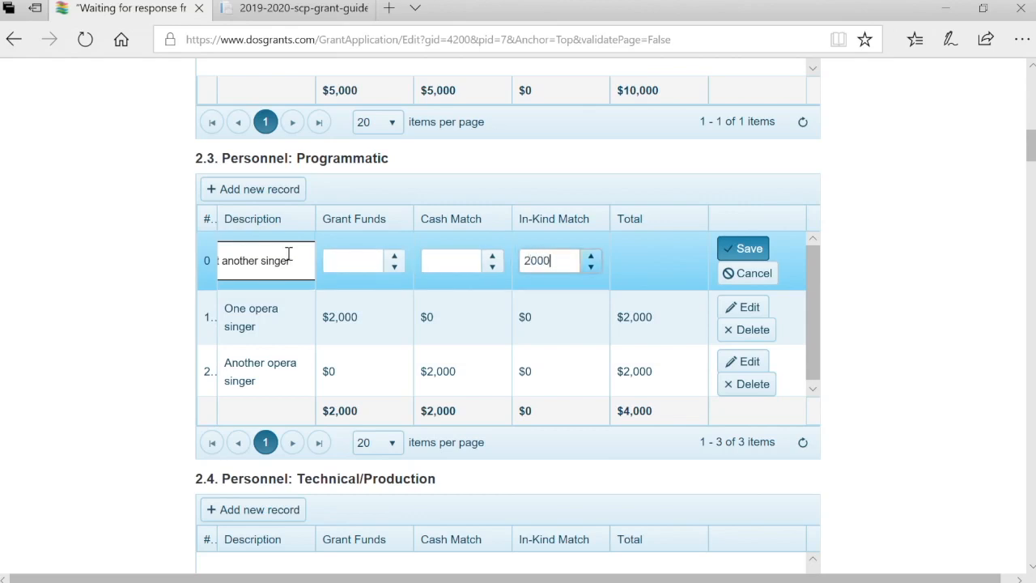
{"action": "key", "text": "Tab"}
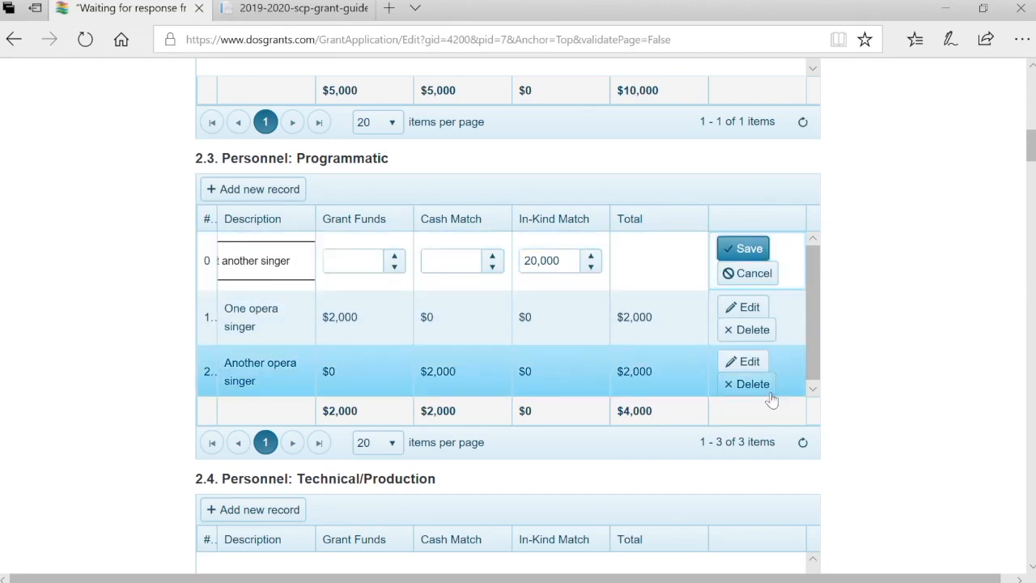
{"action": "key", "text": "Return"}
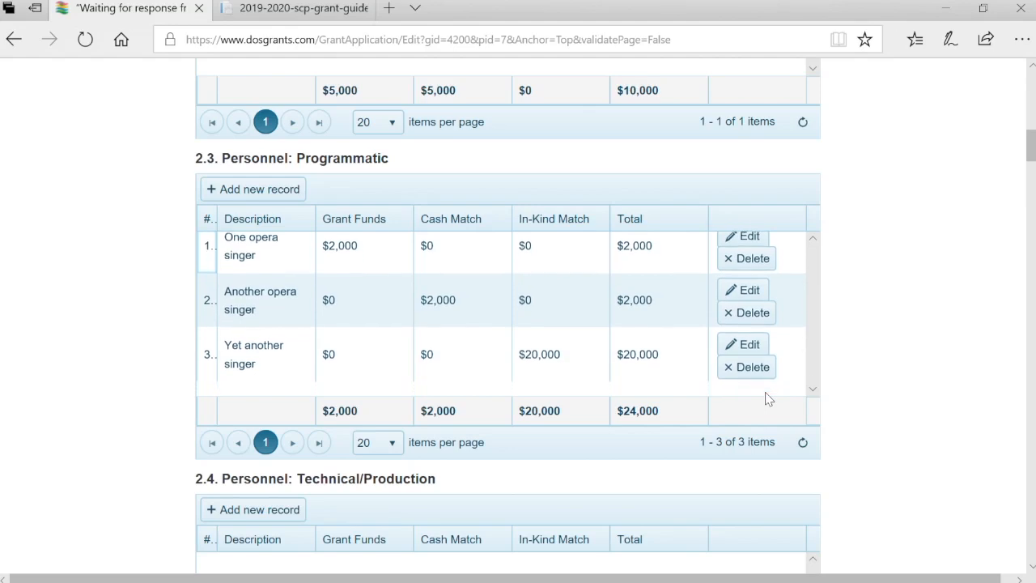
Add a Revenue: Admissions row for 'Tickets' with a 34,000 cash match
{"action": "scroll", "coordinate": [990, 374], "scroll_direction": "down", "scroll_amount": 5}
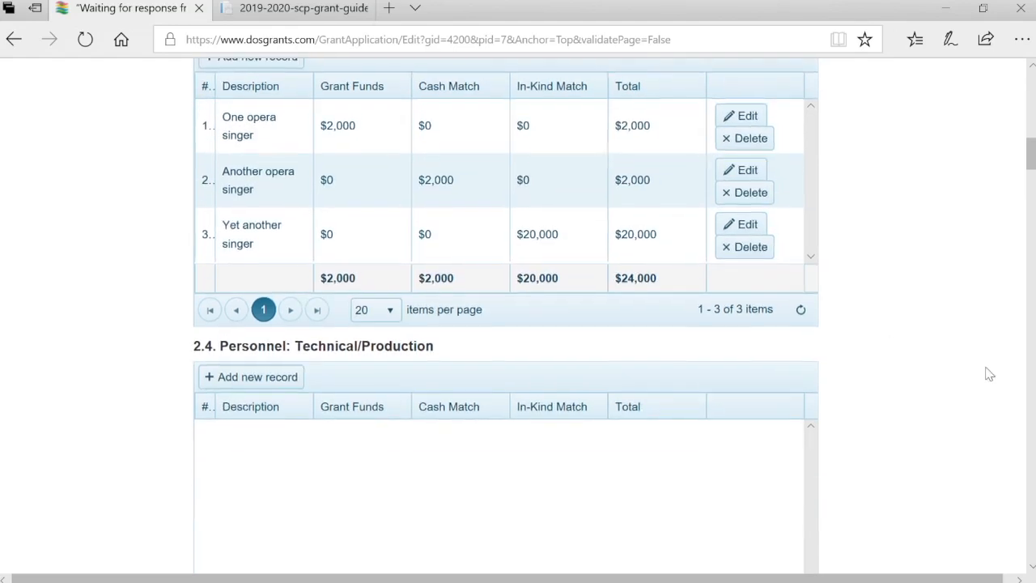
{"action": "scroll", "coordinate": [989, 373], "scroll_direction": "down", "scroll_amount": 9}
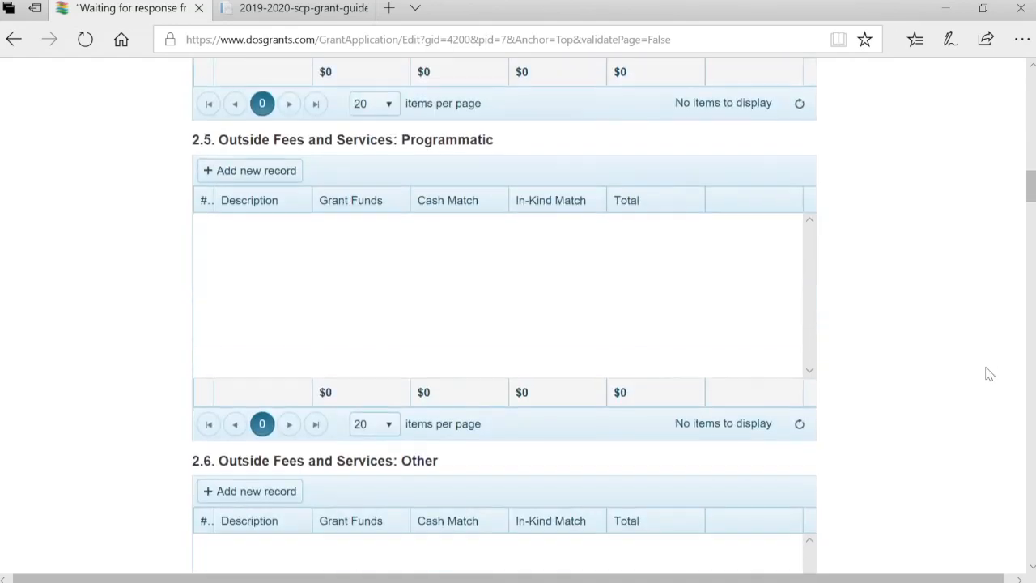
{"action": "scroll", "coordinate": [989, 373], "scroll_direction": "down", "scroll_amount": 12}
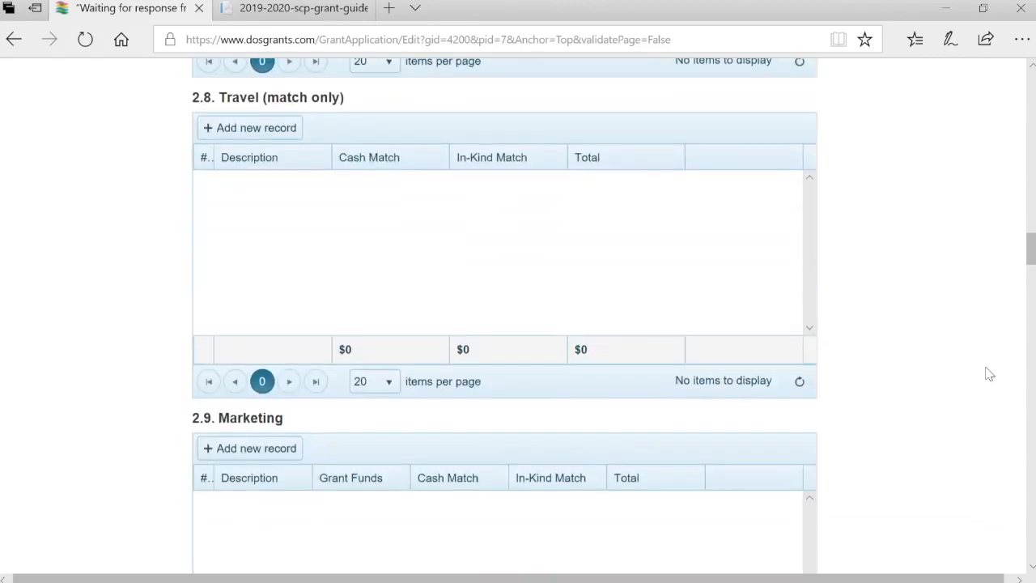
{"action": "scroll", "coordinate": [990, 373], "scroll_direction": "down", "scroll_amount": 5}
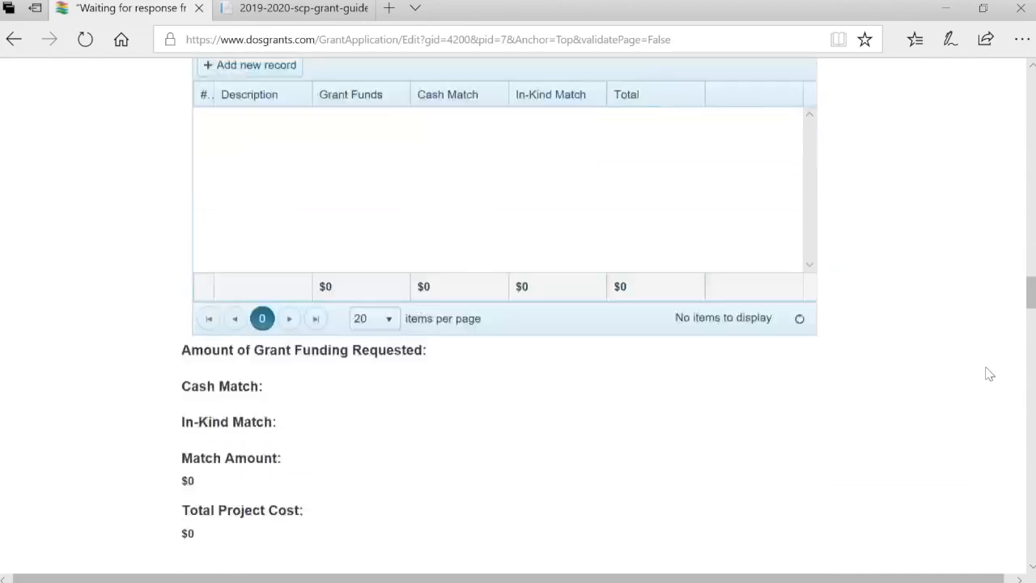
{"action": "scroll", "coordinate": [989, 373], "scroll_direction": "down", "scroll_amount": 3}
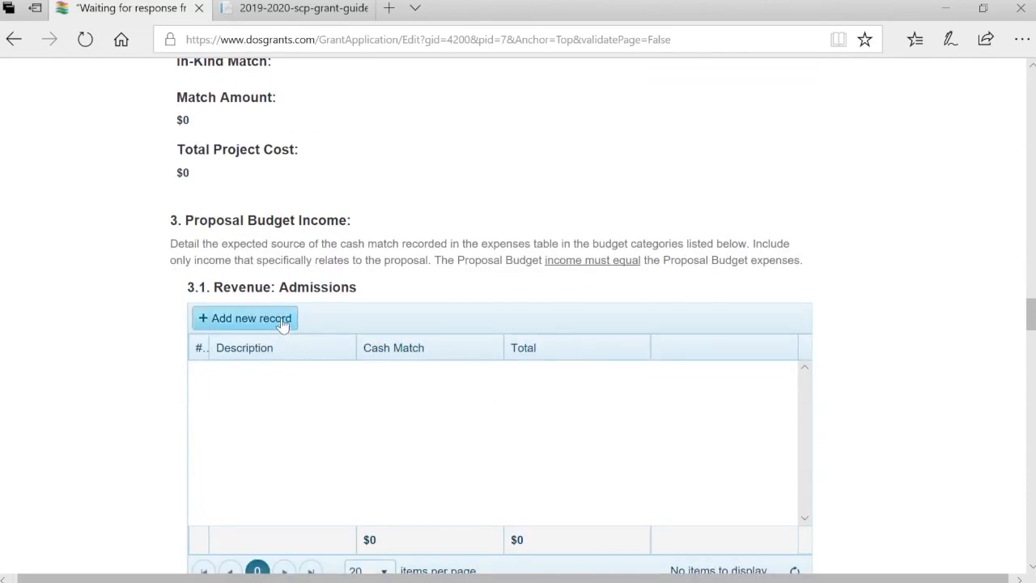
{"action": "left_click", "coordinate": [280, 321]}
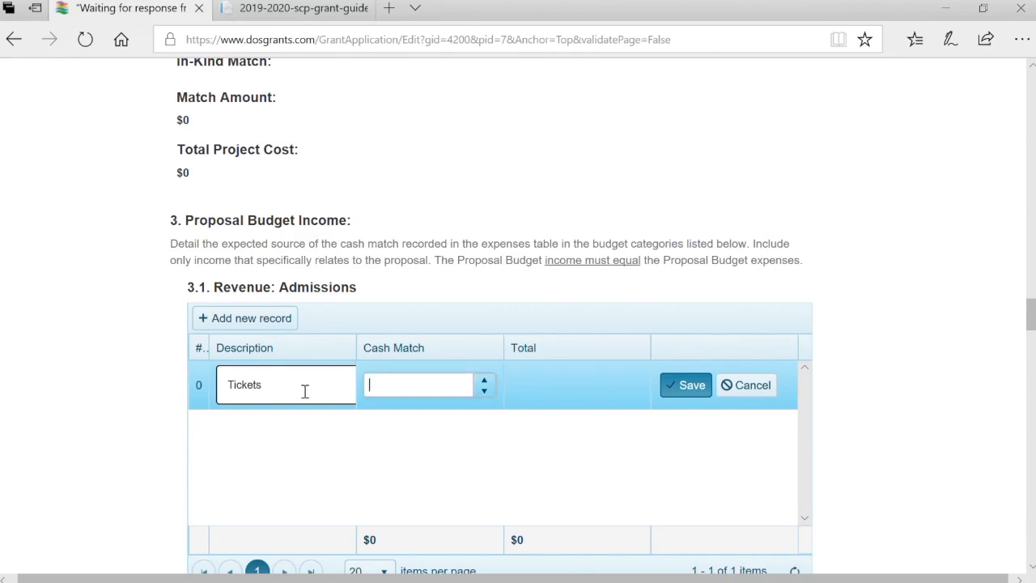
{"action": "scroll", "coordinate": [305, 391], "scroll_direction": "up", "scroll_amount": 15}
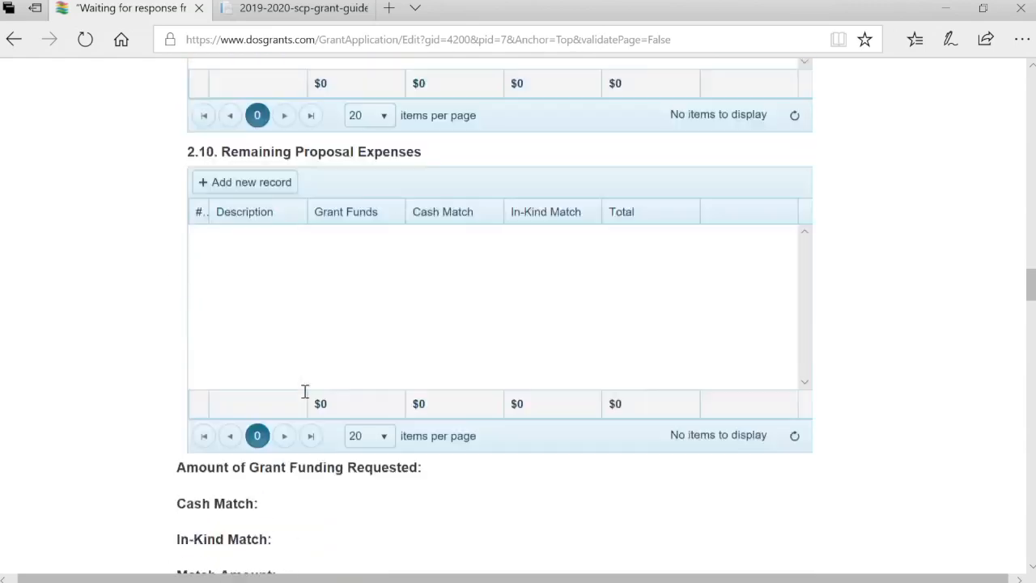
{"action": "scroll", "coordinate": [305, 391], "scroll_direction": "up", "scroll_amount": 15}
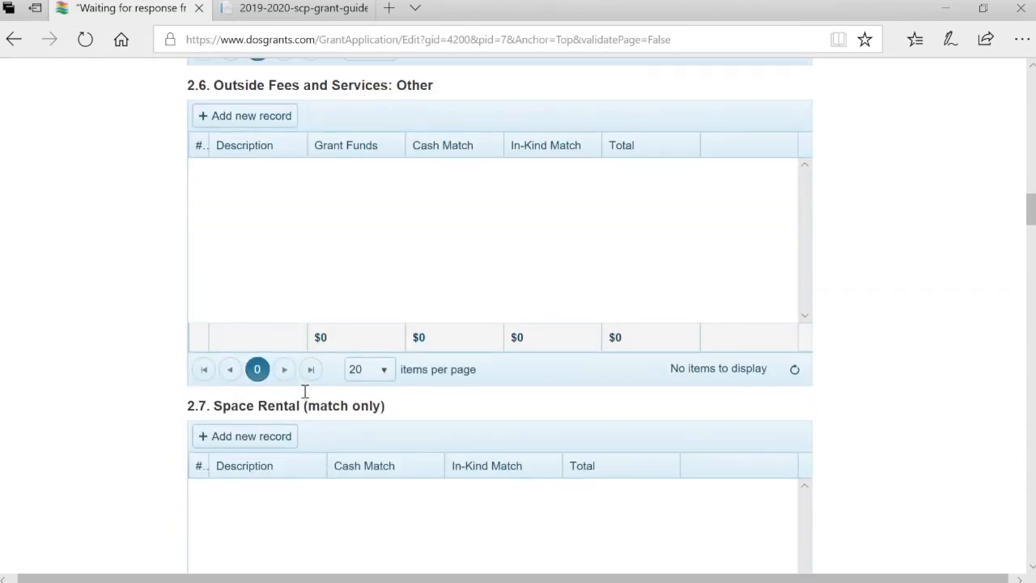
{"action": "scroll", "coordinate": [305, 391], "scroll_direction": "down", "scroll_amount": 2}
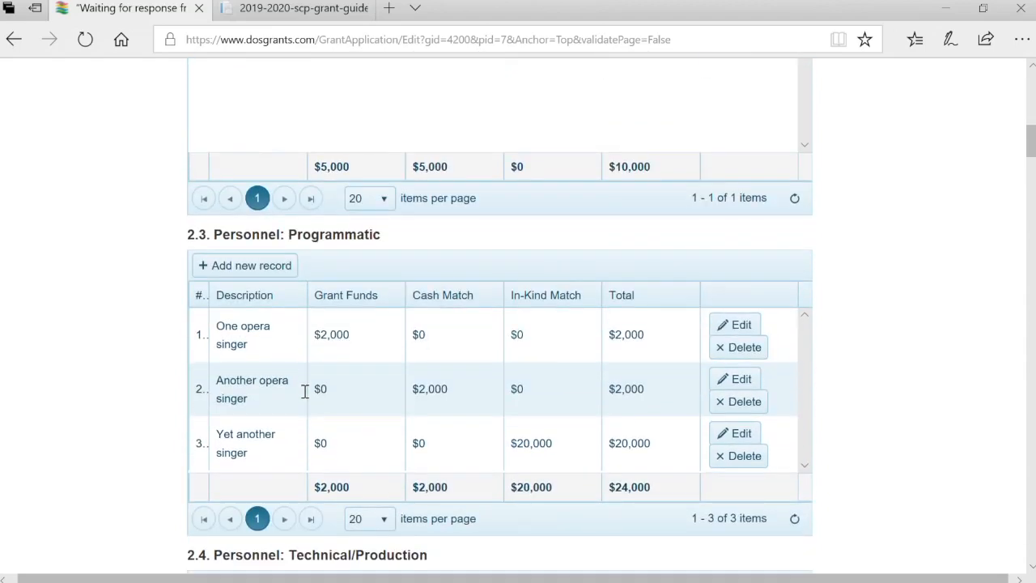
{"action": "scroll", "coordinate": [306, 391], "scroll_direction": "up", "scroll_amount": 5}
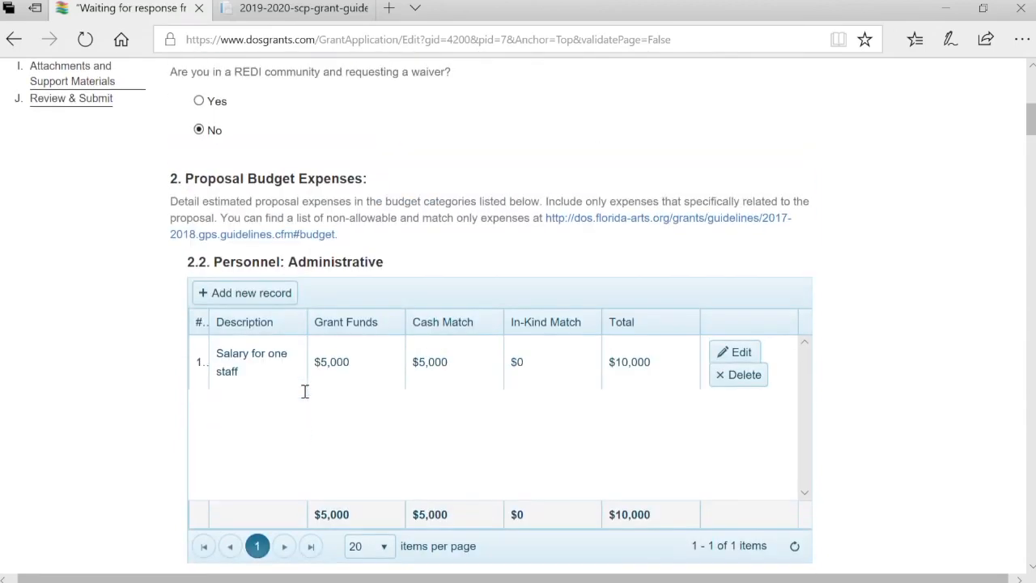
{"action": "scroll", "coordinate": [305, 391], "scroll_direction": "down", "scroll_amount": 7}
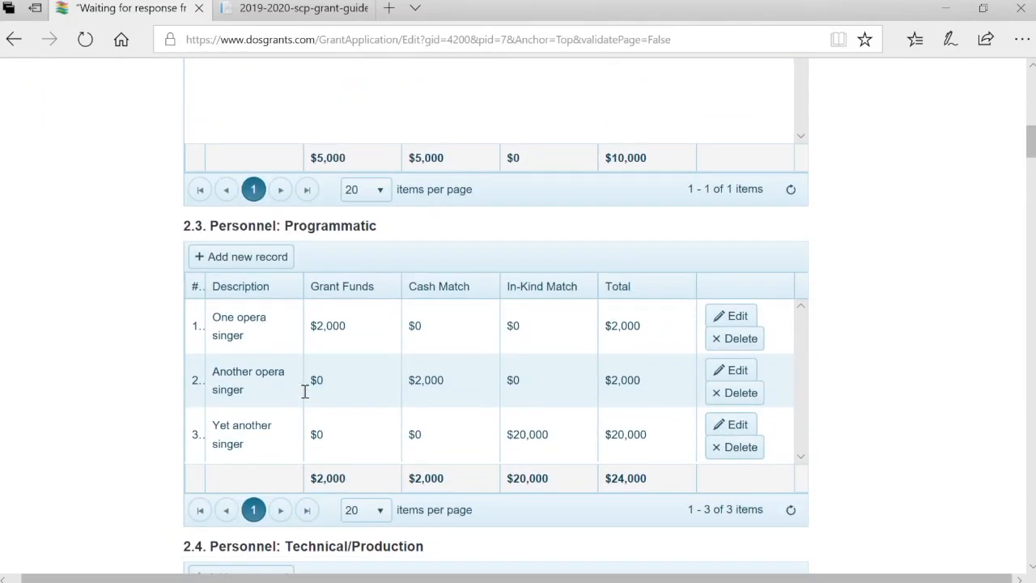
{"action": "scroll", "coordinate": [305, 391], "scroll_direction": "down", "scroll_amount": 20}
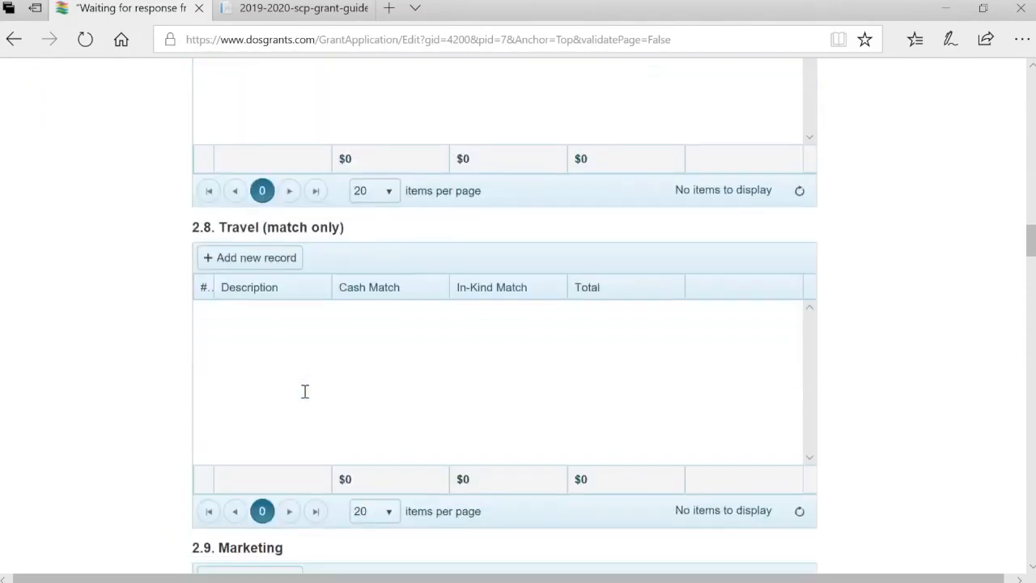
{"action": "scroll", "coordinate": [305, 391], "scroll_direction": "down", "scroll_amount": 13}
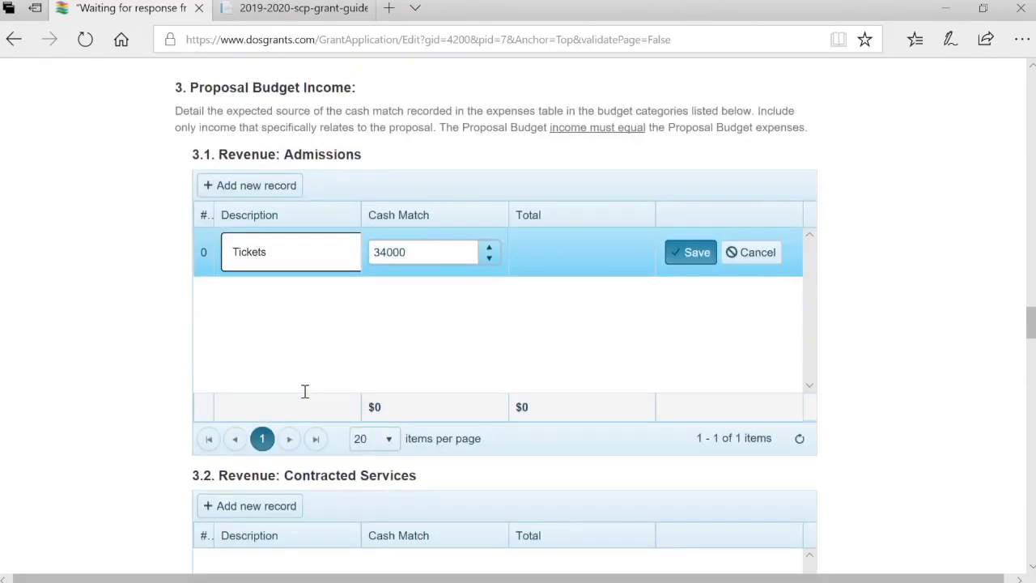
Save the $34,000 Tickets row and move down to the Additional Proposal Budget Information box
{"action": "left_click", "coordinate": [697, 253]}
{"action": "scroll", "coordinate": [899, 436], "scroll_direction": "down", "scroll_amount": 5}
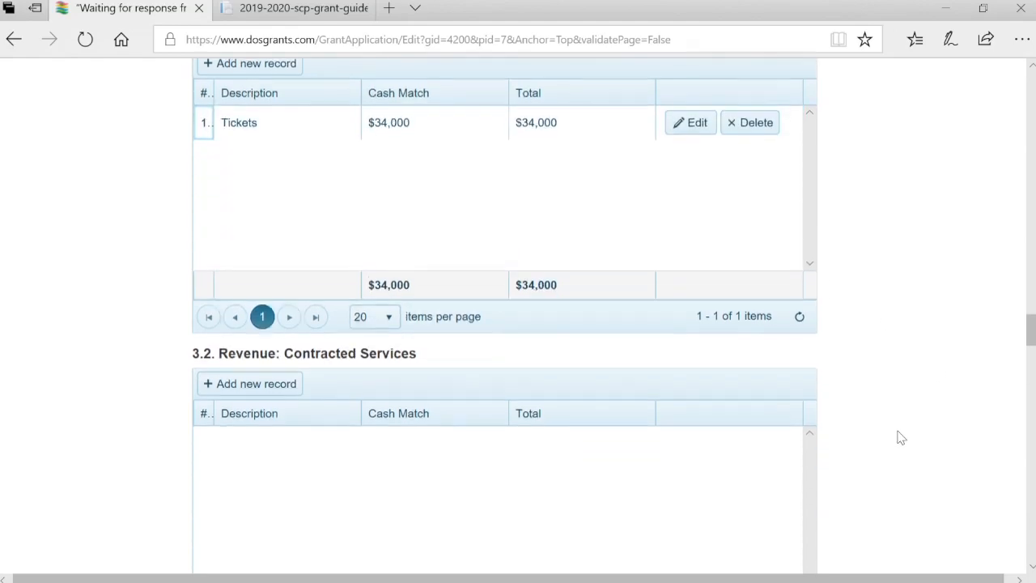
{"action": "scroll", "coordinate": [901, 438], "scroll_direction": "down", "scroll_amount": 12}
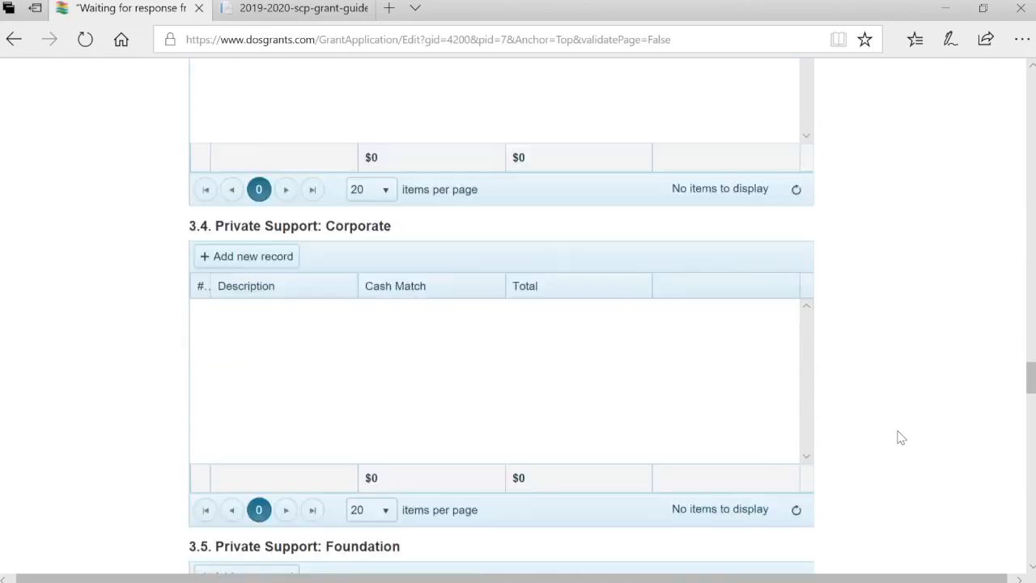
{"action": "scroll", "coordinate": [900, 437], "scroll_direction": "down", "scroll_amount": 13}
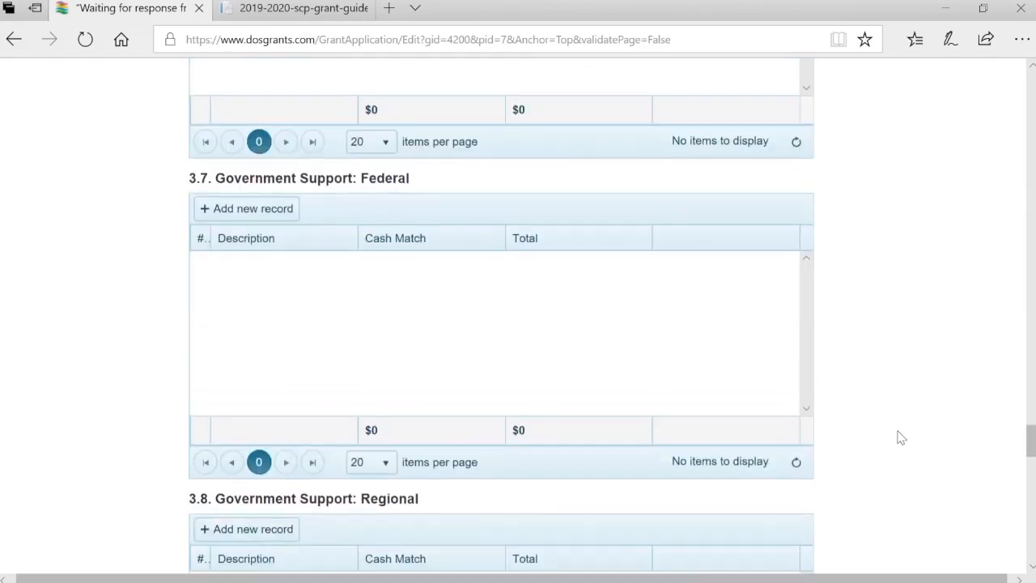
{"action": "scroll", "coordinate": [900, 438], "scroll_direction": "down", "scroll_amount": 10}
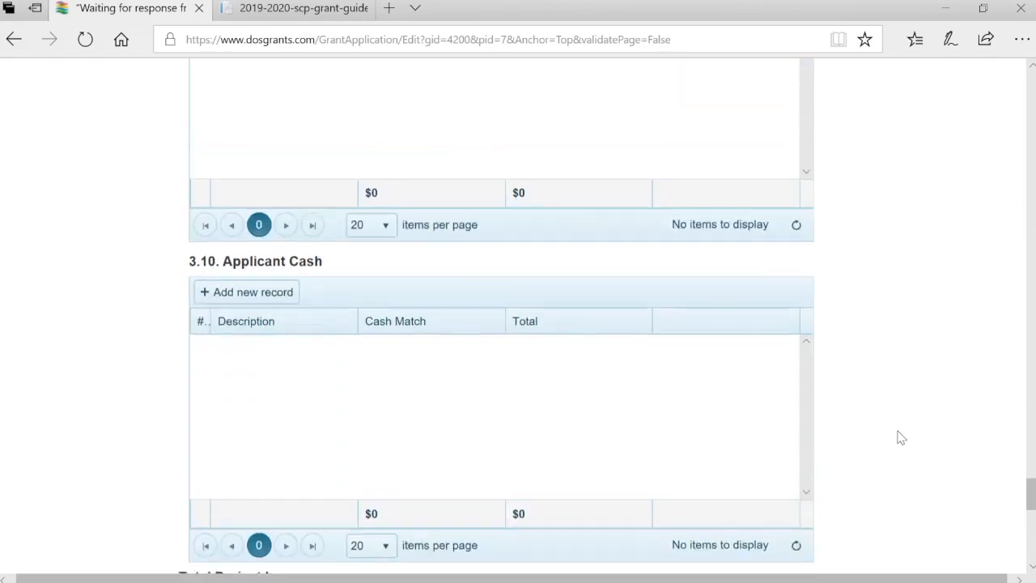
{"action": "scroll", "coordinate": [900, 437], "scroll_direction": "down", "scroll_amount": 5}
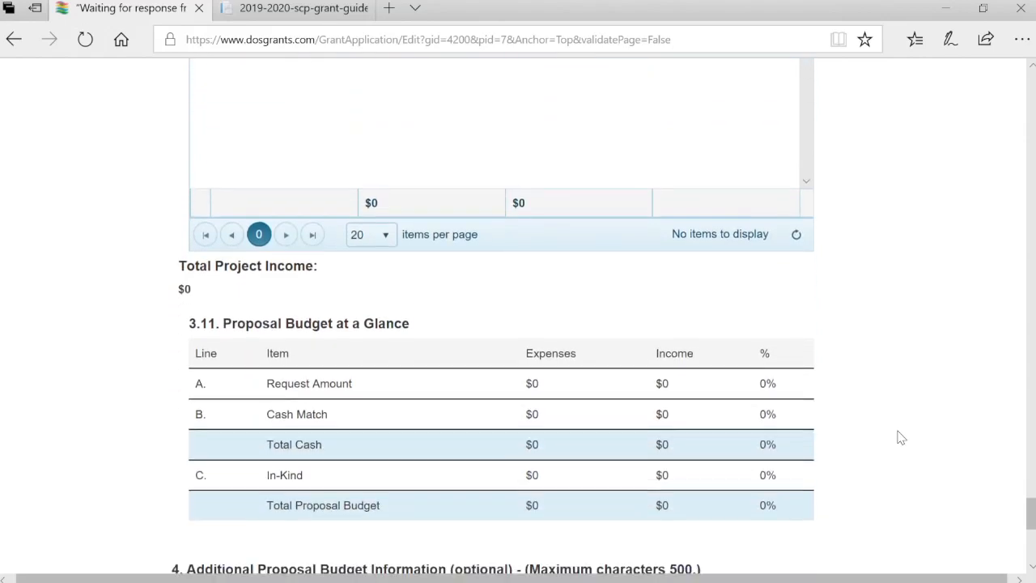
{"action": "scroll", "coordinate": [900, 437], "scroll_direction": "down", "scroll_amount": 2}
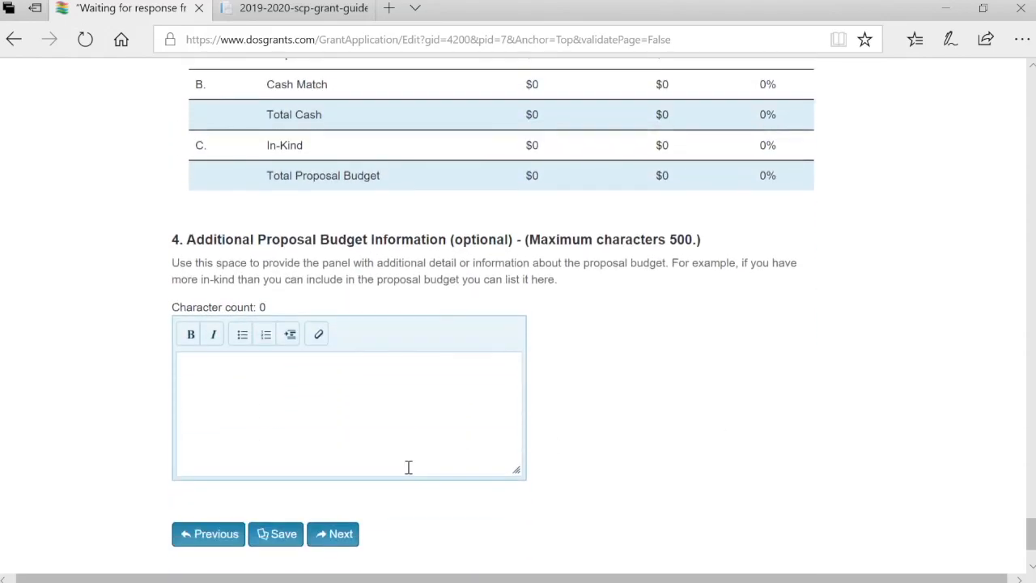
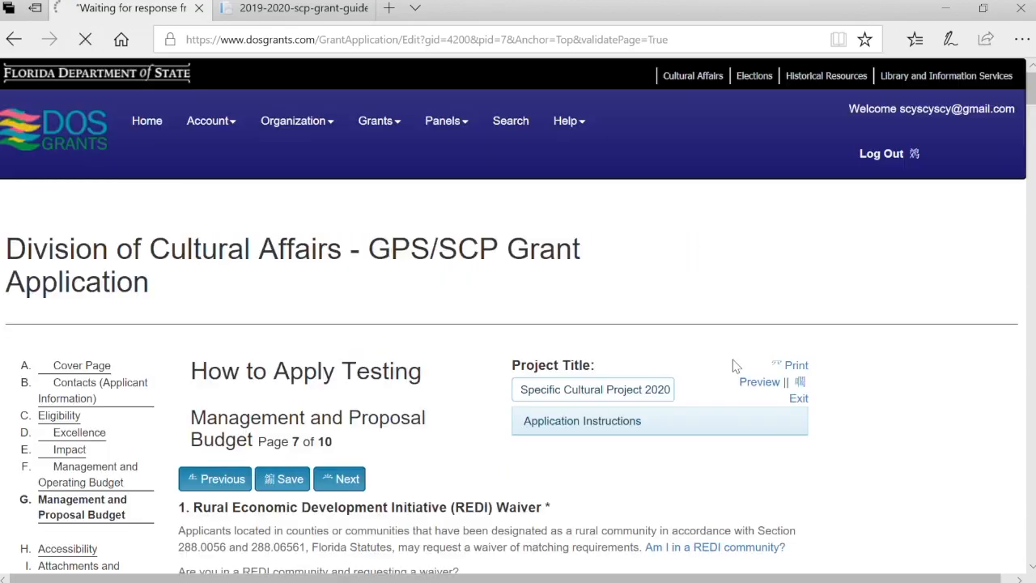
Lower the 'Yet another singer' in-kind match to $2,000, bringing Personnel: Programmatic to $6,000
{"action": "scroll", "coordinate": [735, 366], "scroll_direction": "down", "scroll_amount": 5}
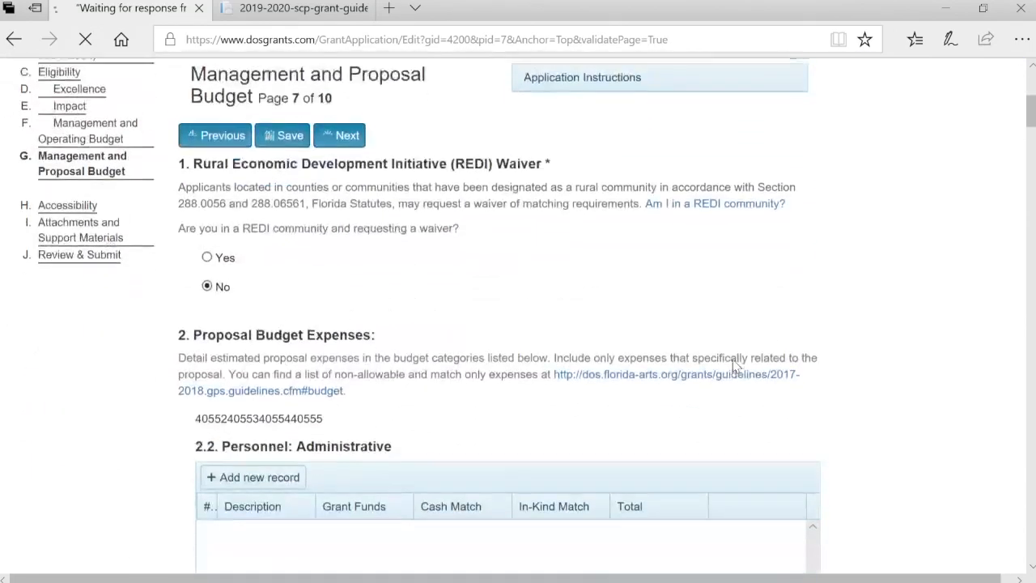
{"action": "scroll", "coordinate": [736, 366], "scroll_direction": "down", "scroll_amount": 9}
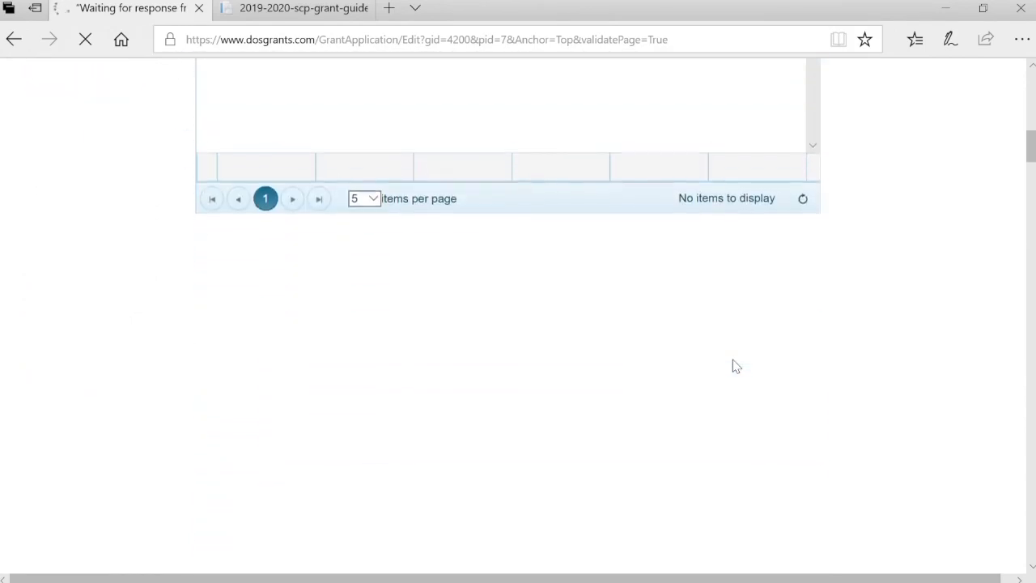
{"action": "scroll", "coordinate": [733, 360], "scroll_direction": "down", "scroll_amount": 10}
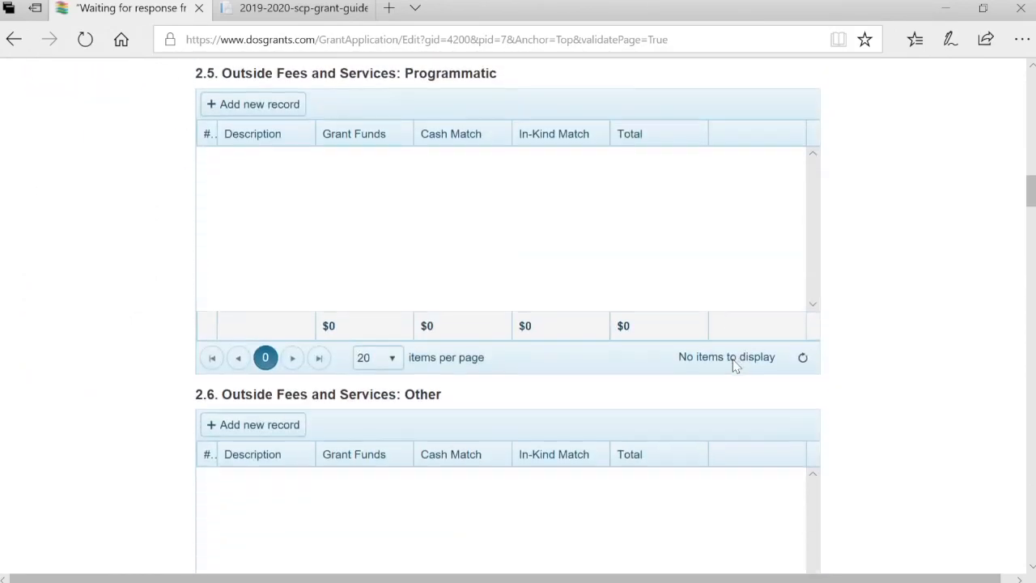
{"action": "scroll", "coordinate": [735, 366], "scroll_direction": "down", "scroll_amount": 10}
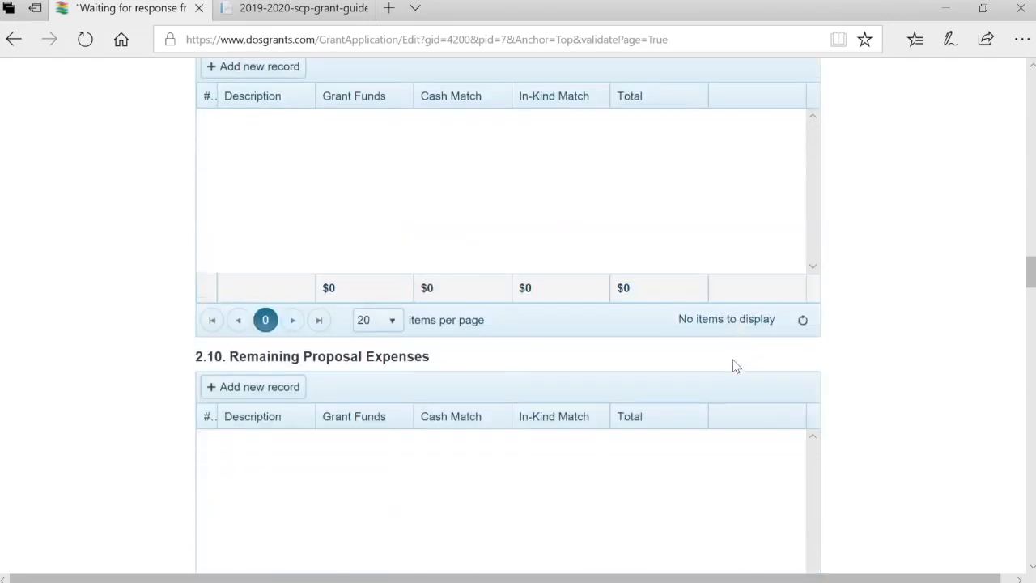
{"action": "scroll", "coordinate": [735, 366], "scroll_direction": "down", "scroll_amount": 3}
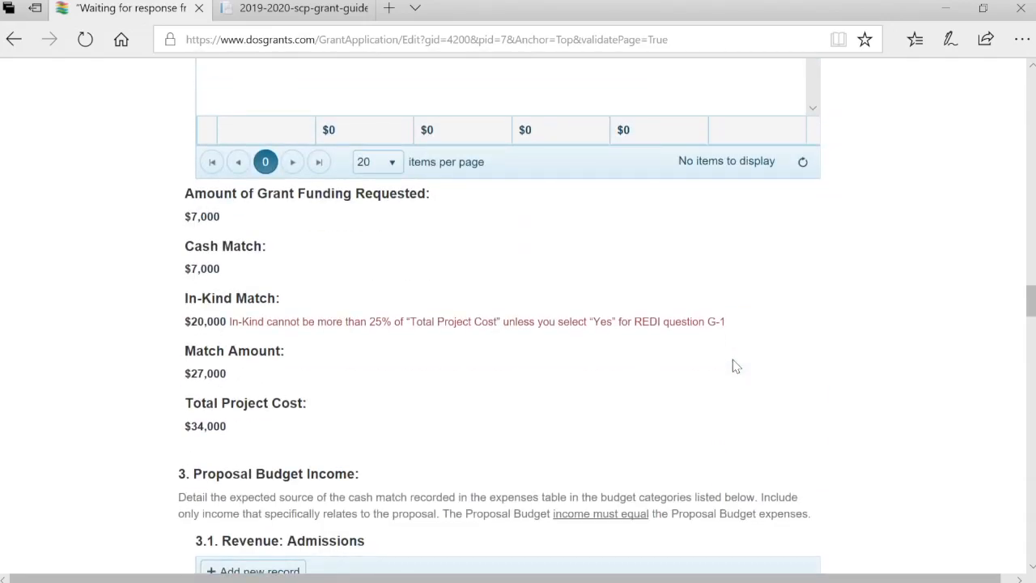
{"action": "scroll", "coordinate": [735, 366], "scroll_direction": "down", "scroll_amount": 5}
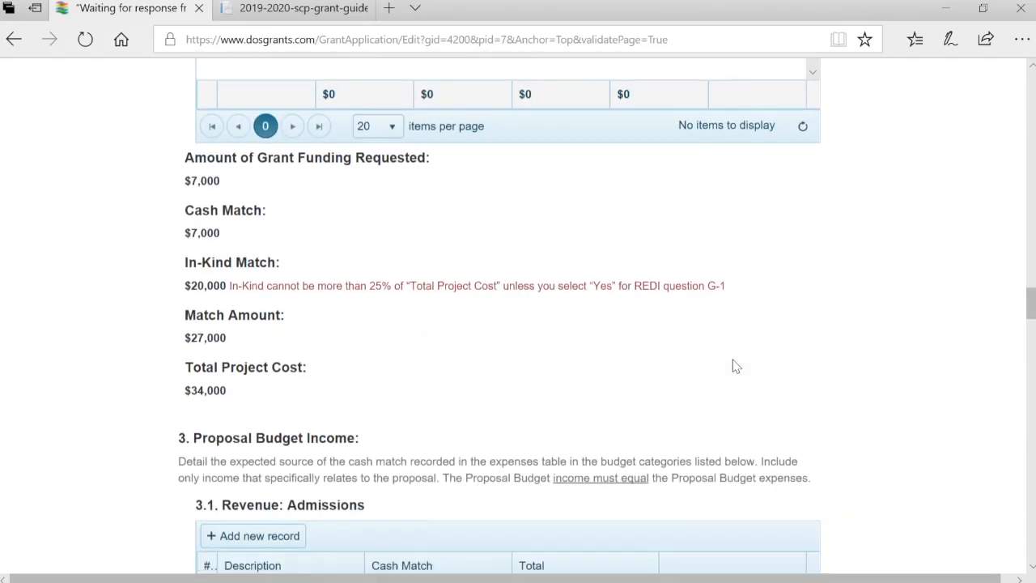
{"action": "scroll", "coordinate": [735, 366], "scroll_direction": "down", "scroll_amount": 10}
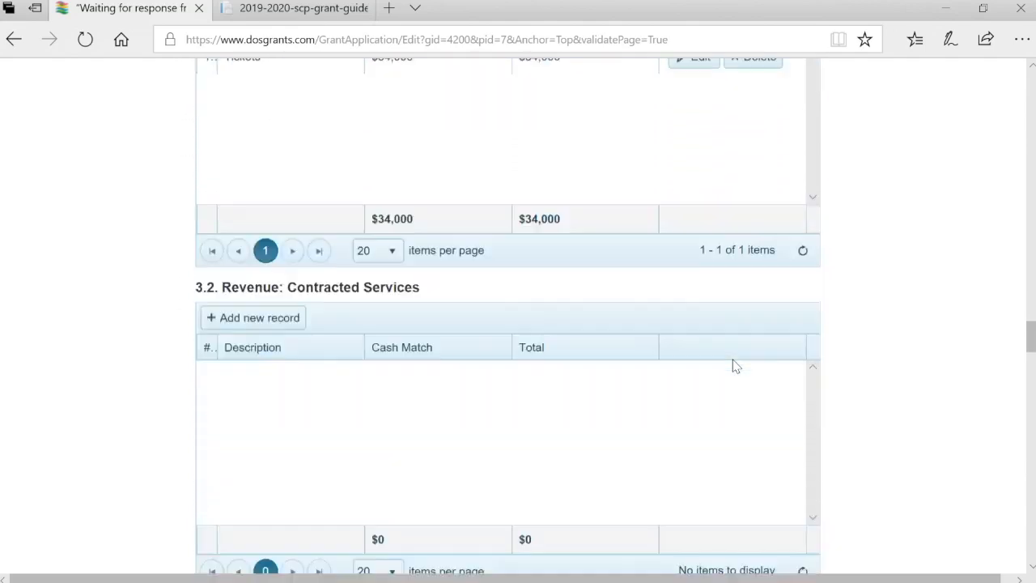
{"action": "scroll", "coordinate": [735, 366], "scroll_direction": "down", "scroll_amount": 18}
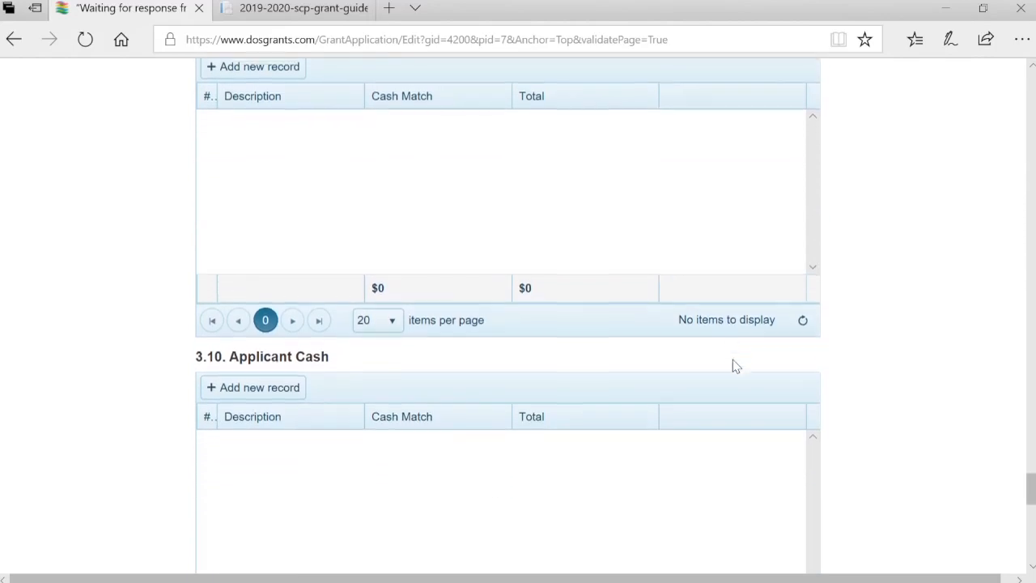
{"action": "scroll", "coordinate": [735, 366], "scroll_direction": "up", "scroll_amount": 20}
{"action": "scroll", "coordinate": [735, 366], "scroll_direction": "up", "scroll_amount": 1}
{"action": "scroll", "coordinate": [735, 366], "scroll_direction": "down", "scroll_amount": 2}
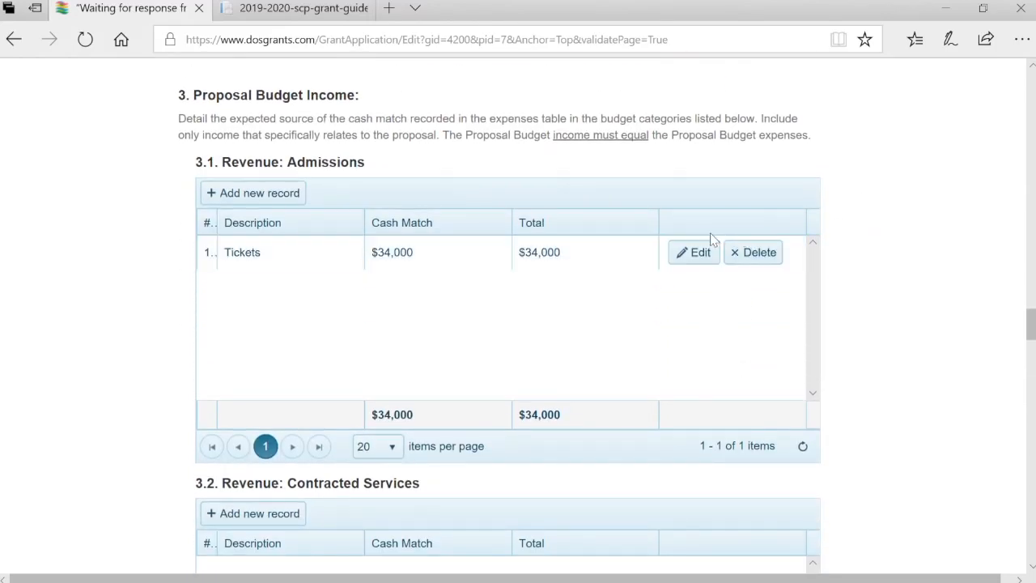
{"action": "scroll", "coordinate": [706, 258], "scroll_direction": "up", "scroll_amount": 11}
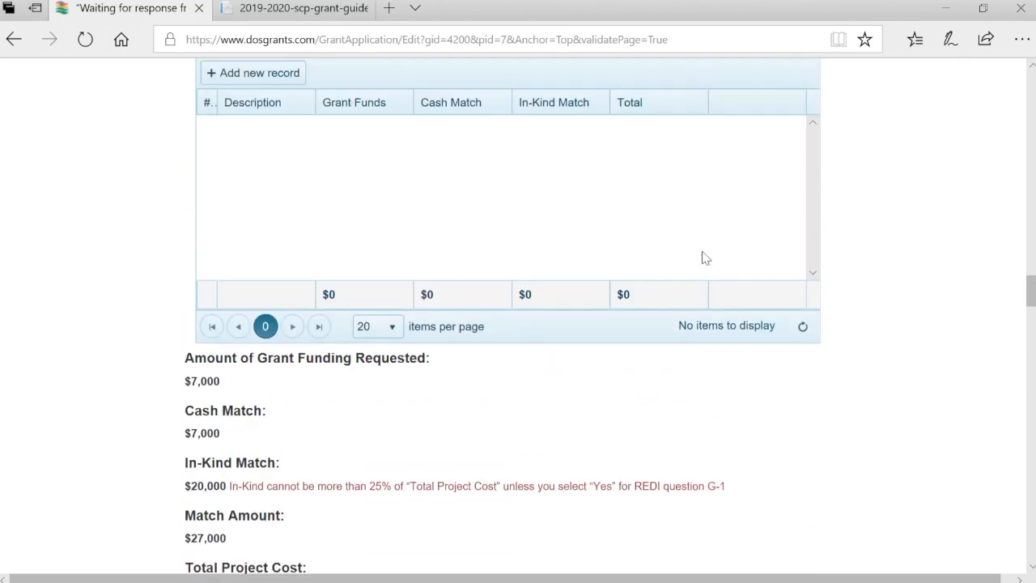
{"action": "scroll", "coordinate": [707, 258], "scroll_direction": "up", "scroll_amount": 13}
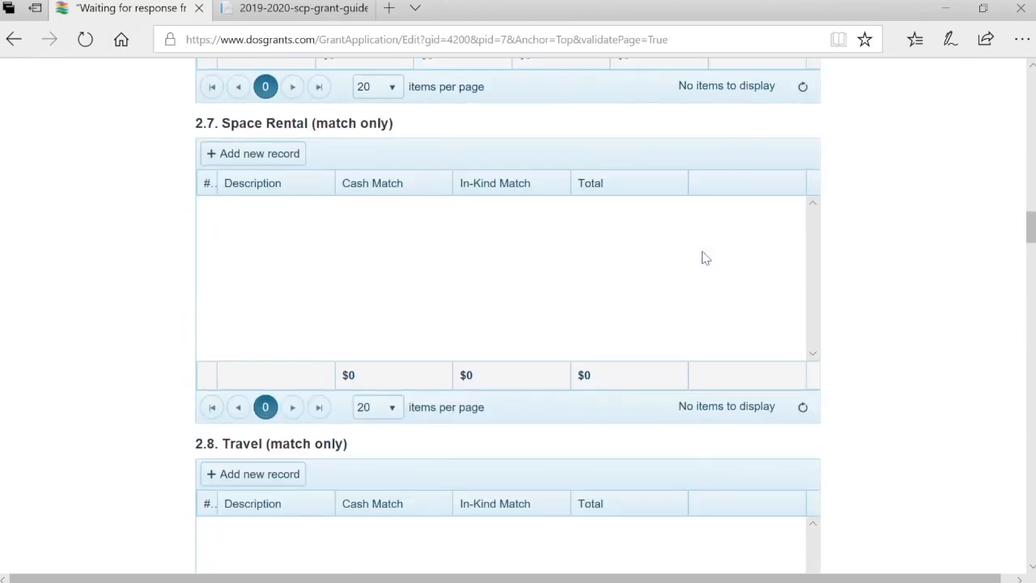
{"action": "scroll", "coordinate": [706, 257], "scroll_direction": "up", "scroll_amount": 8}
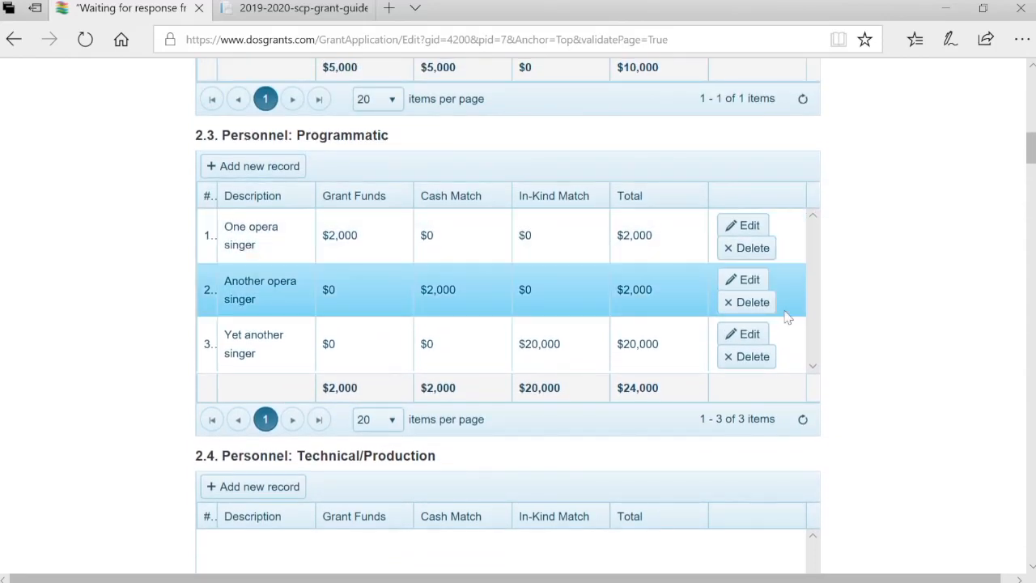
{"action": "left_click", "coordinate": [745, 335]}
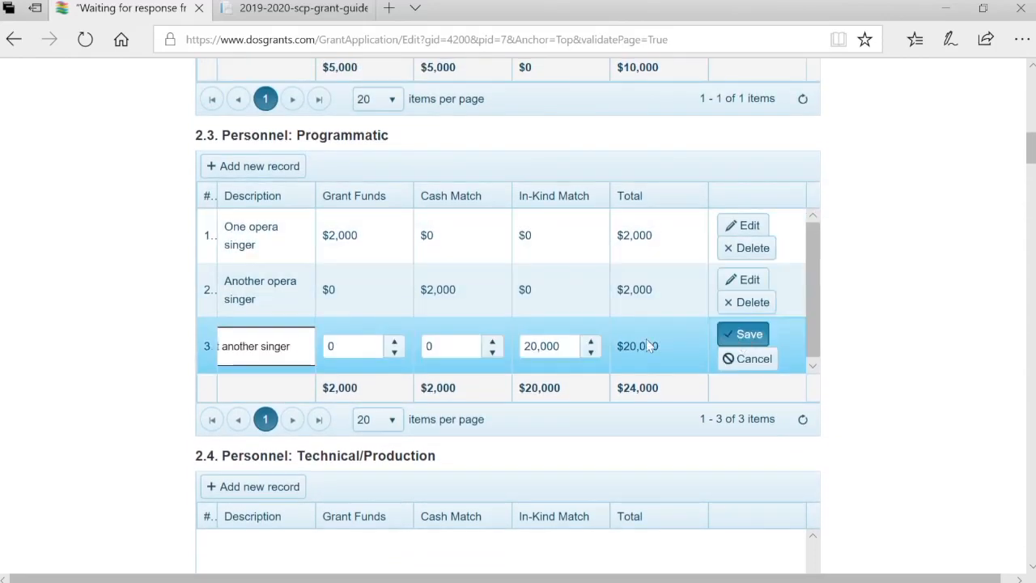
{"action": "left_click", "coordinate": [580, 349]}
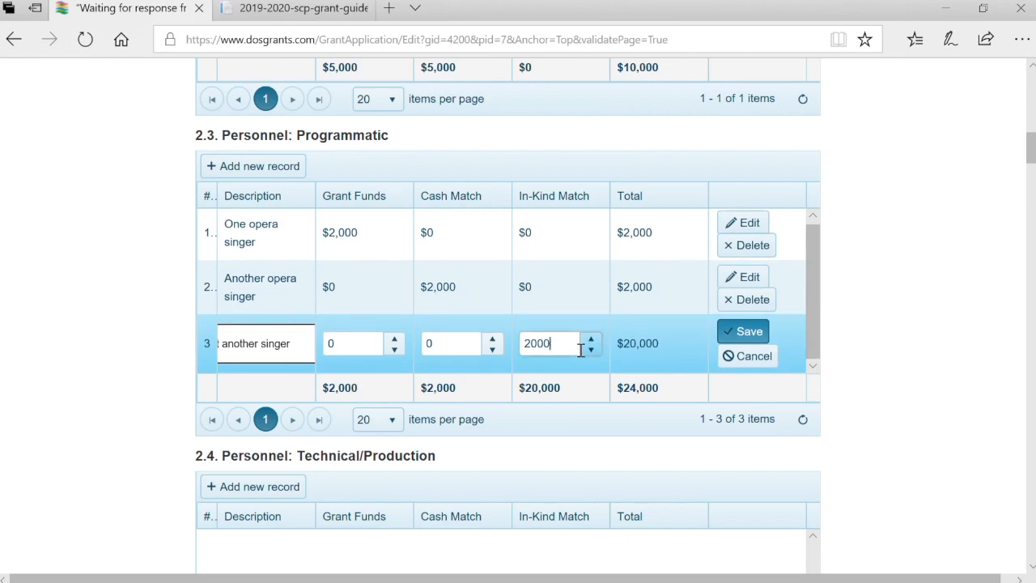
{"action": "key", "text": "Return"}
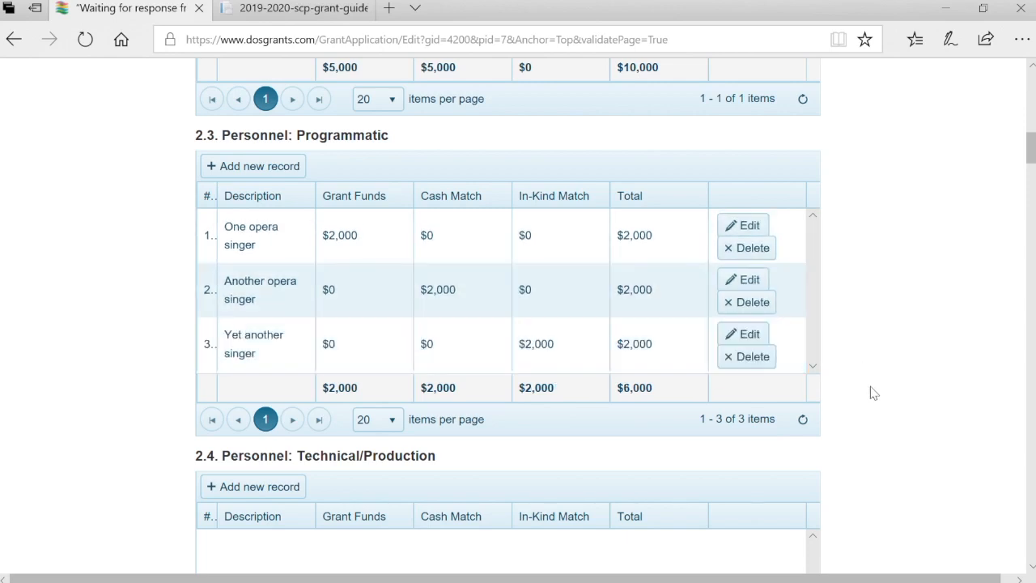
{"action": "scroll", "coordinate": [842, 440], "scroll_direction": "down", "scroll_amount": 20}
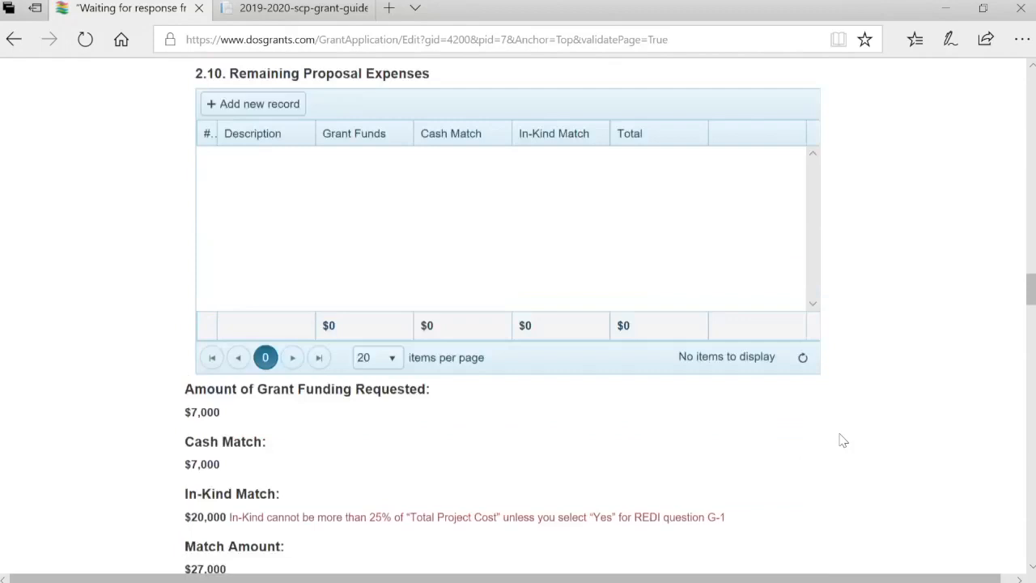
{"action": "scroll", "coordinate": [842, 440], "scroll_direction": "down", "scroll_amount": 20}
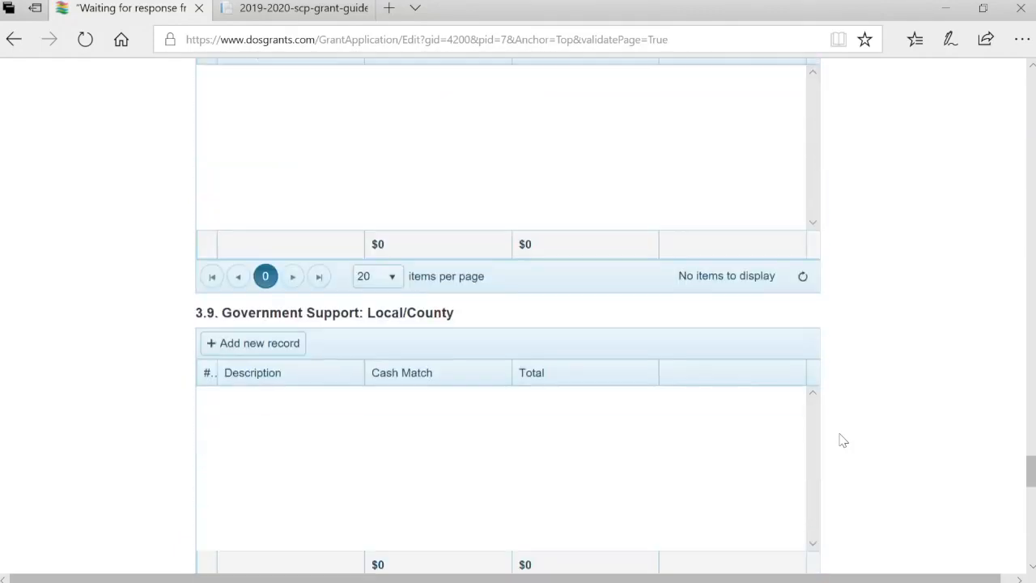
{"action": "scroll", "coordinate": [842, 440], "scroll_direction": "down", "scroll_amount": 3}
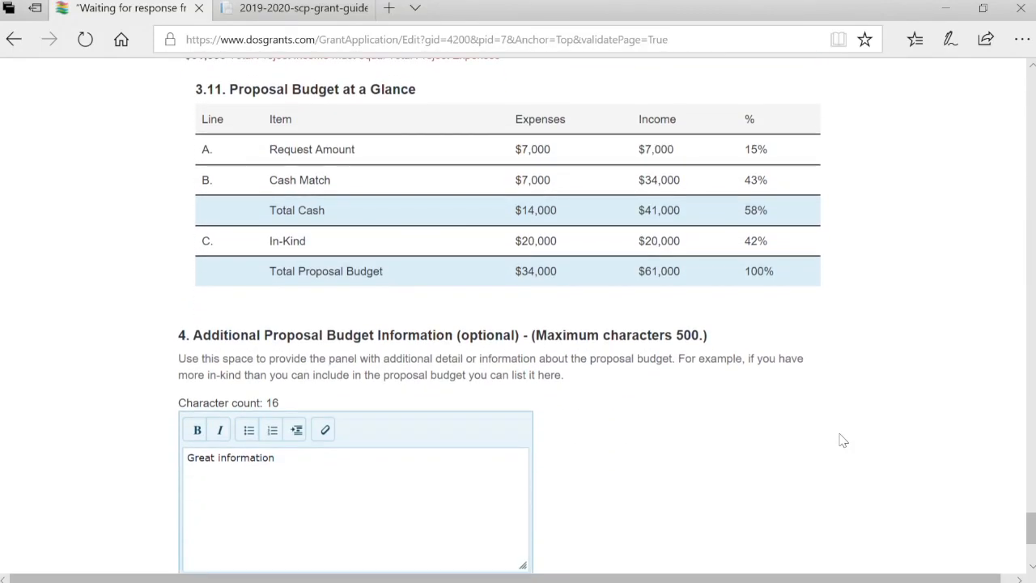
{"action": "scroll", "coordinate": [842, 439], "scroll_direction": "down", "scroll_amount": 3}
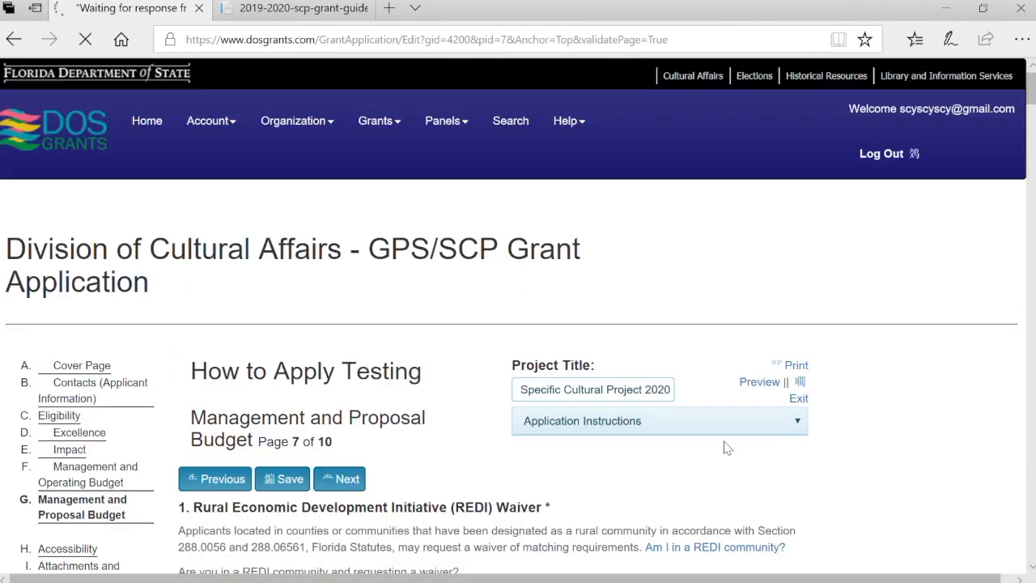
Scroll back to the 3.1 Revenue: Admissions table to review the Tickets entry
{"action": "scroll", "coordinate": [726, 448], "scroll_direction": "down", "scroll_amount": 3}
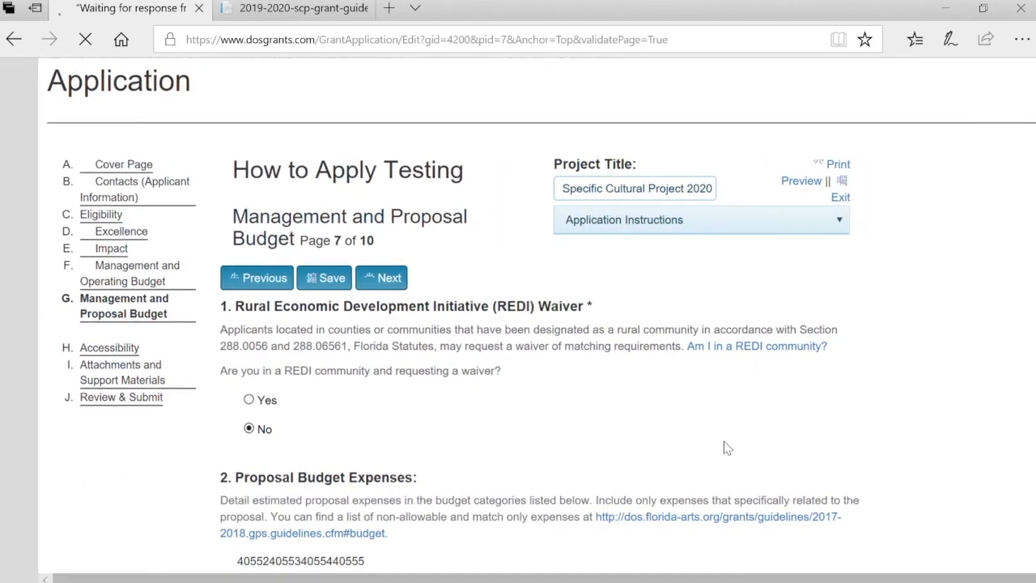
{"action": "scroll", "coordinate": [824, 374], "scroll_direction": "down", "scroll_amount": 5}
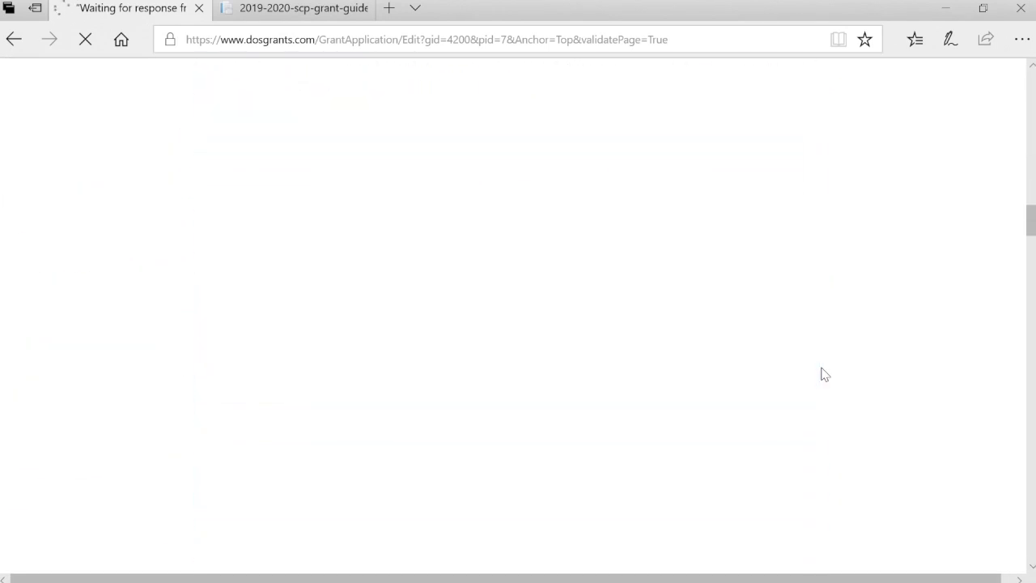
{"action": "scroll", "coordinate": [824, 374], "scroll_direction": "down", "scroll_amount": 15}
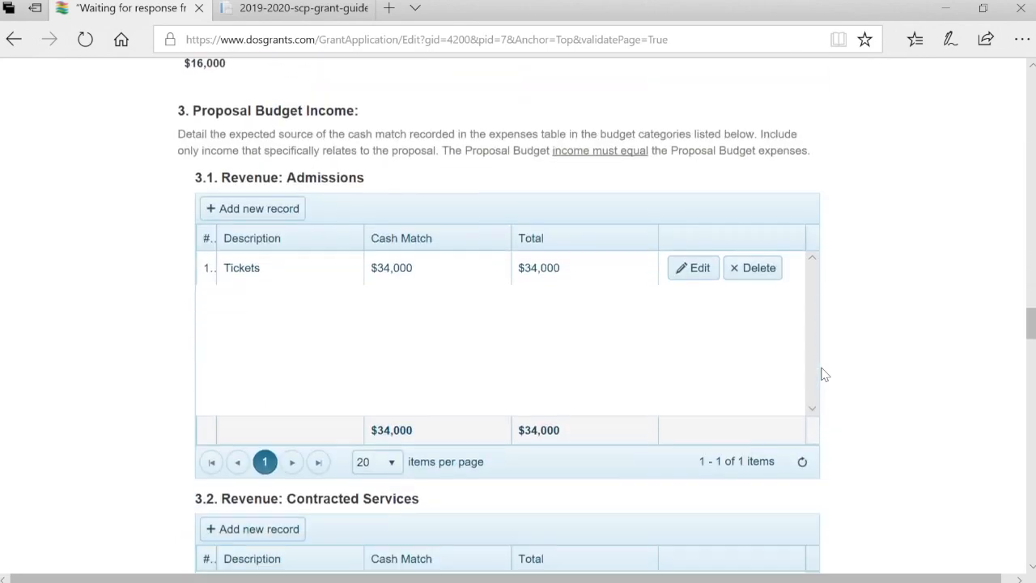
{"action": "scroll", "coordinate": [825, 374], "scroll_direction": "down", "scroll_amount": 20}
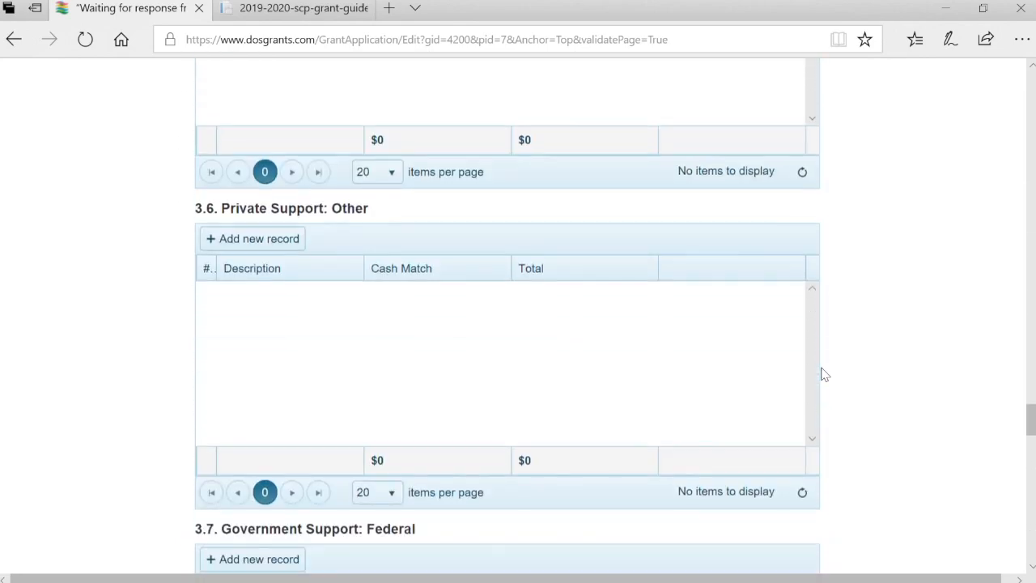
{"action": "scroll", "coordinate": [824, 375], "scroll_direction": "down", "scroll_amount": 20}
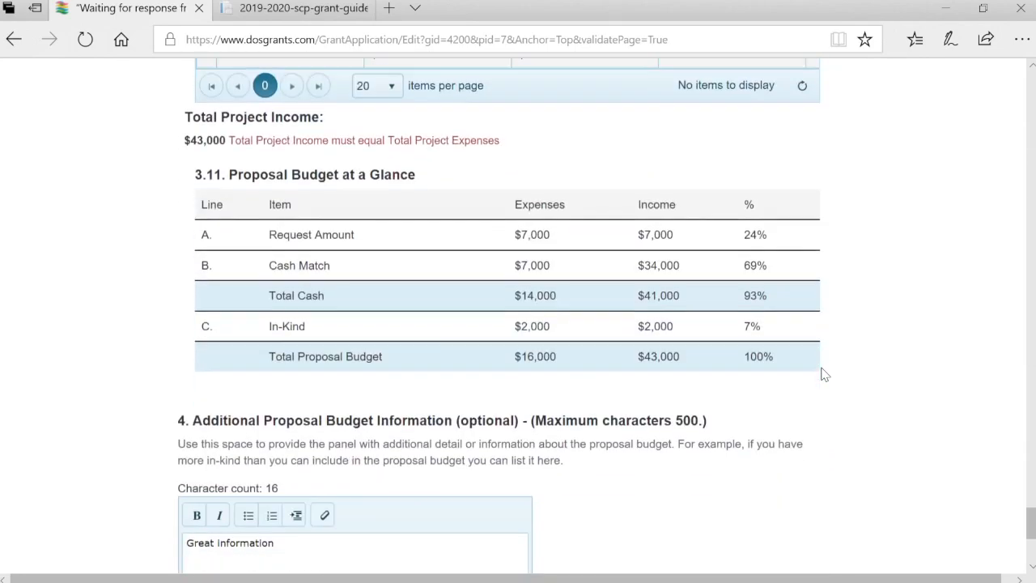
{"action": "scroll", "coordinate": [825, 374], "scroll_direction": "down", "scroll_amount": 3}
{"action": "scroll", "coordinate": [825, 374], "scroll_direction": "up", "scroll_amount": 2}
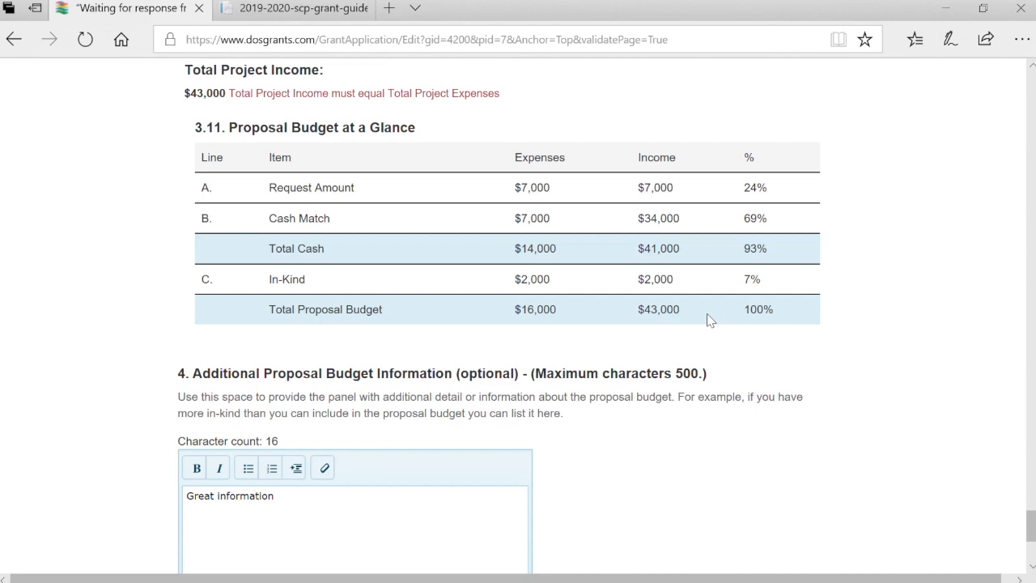
{"action": "scroll", "coordinate": [708, 319], "scroll_direction": "up", "scroll_amount": 1}
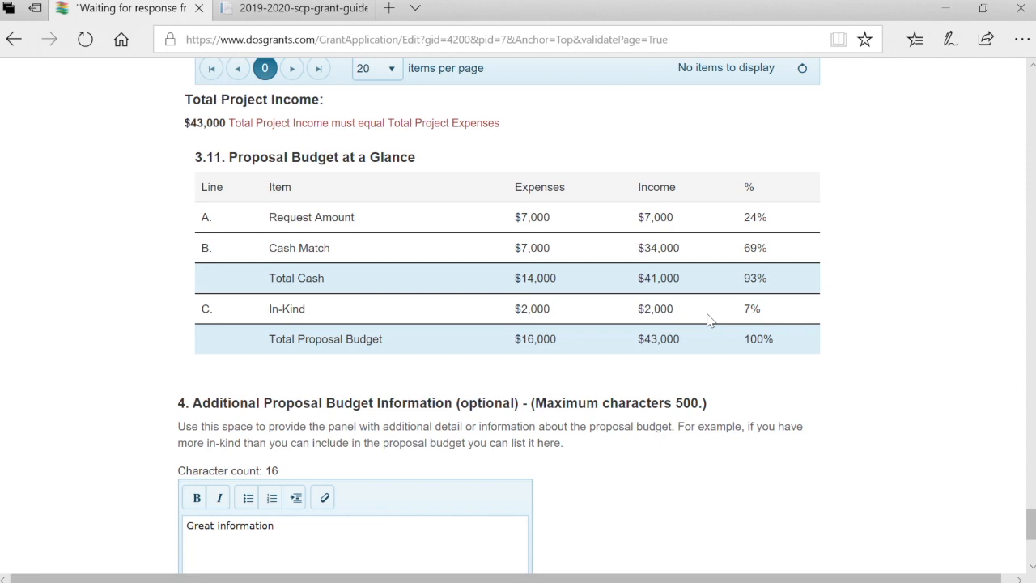
{"action": "scroll", "coordinate": [708, 319], "scroll_direction": "up", "scroll_amount": 1}
{"action": "scroll", "coordinate": [710, 321], "scroll_direction": "up", "scroll_amount": 10}
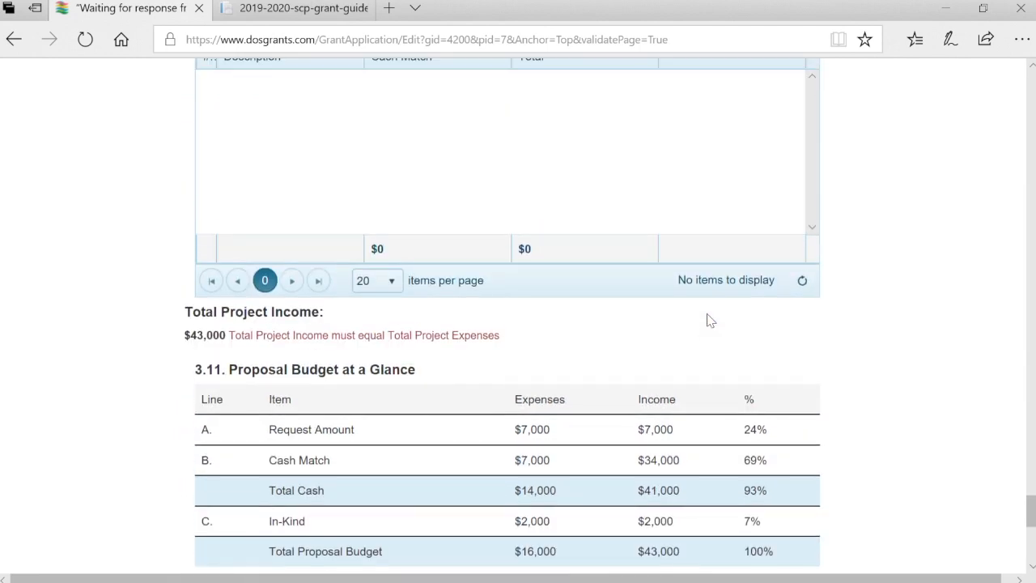
{"action": "scroll", "coordinate": [710, 321], "scroll_direction": "up", "scroll_amount": 12}
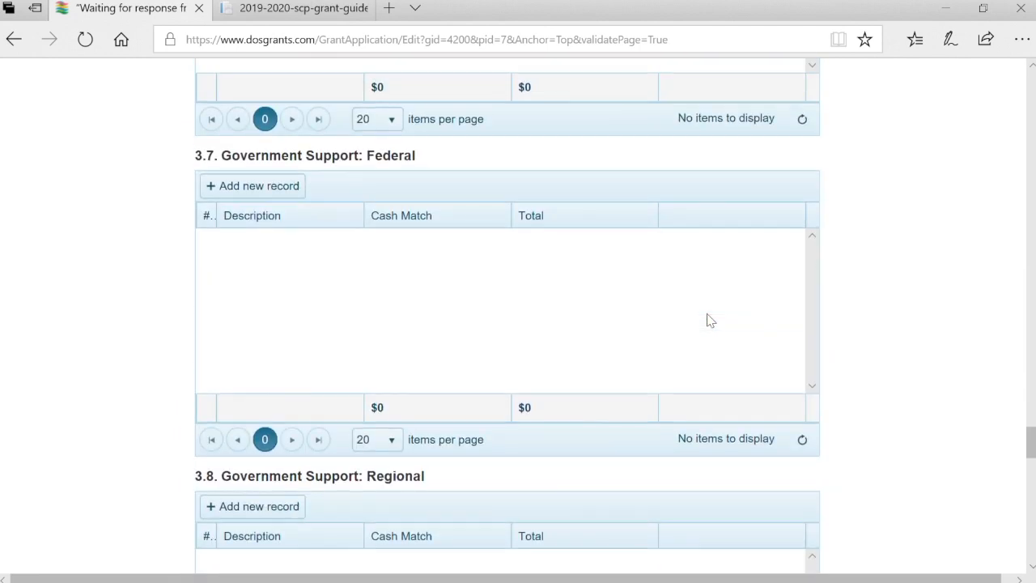
{"action": "scroll", "coordinate": [710, 320], "scroll_direction": "up", "scroll_amount": 12}
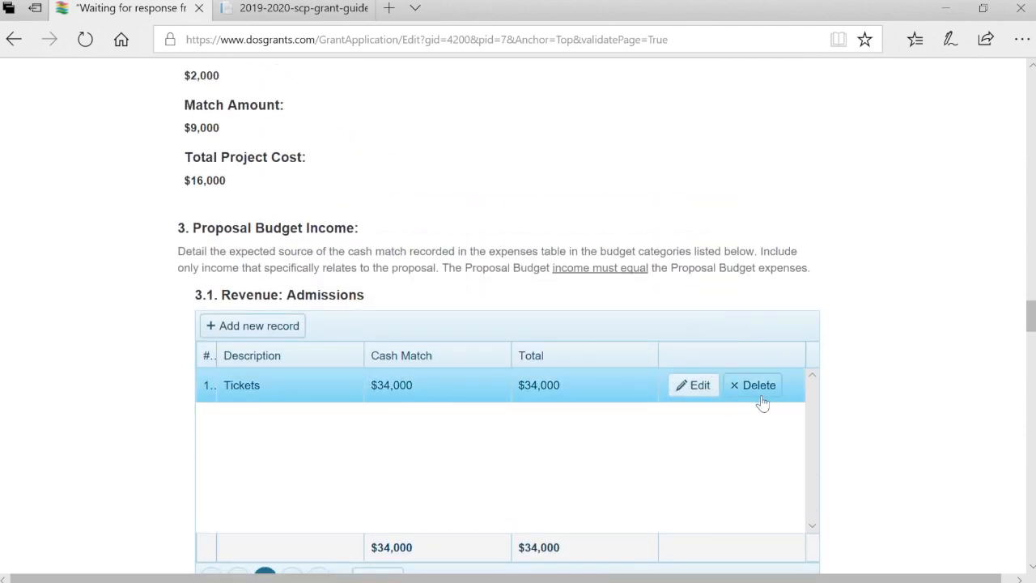
Change the Tickets admissions cash match to $16,000 and save the row
{"action": "left_click", "coordinate": [700, 385]}
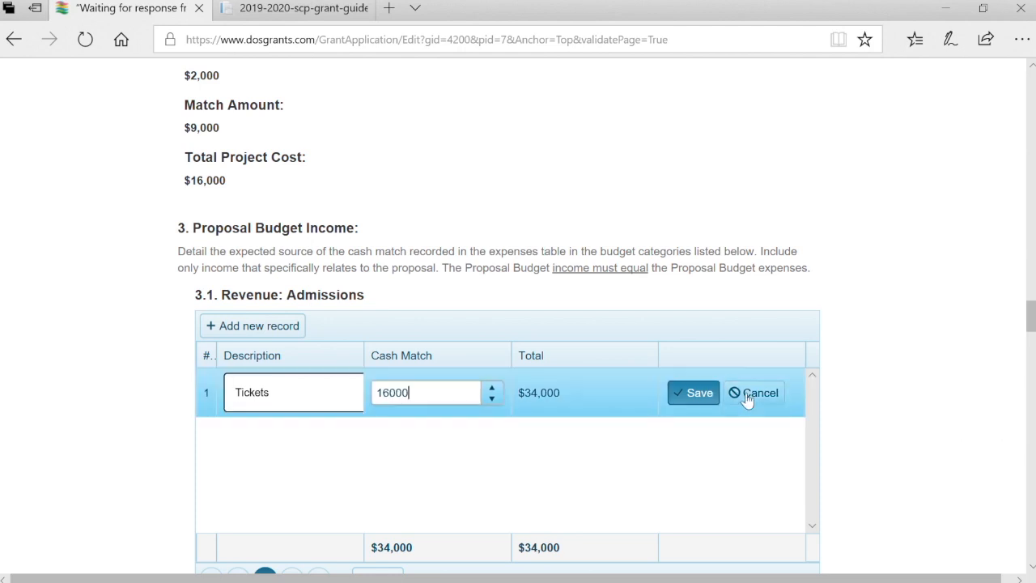
{"action": "left_click", "coordinate": [714, 393]}
{"action": "scroll", "coordinate": [951, 436], "scroll_direction": "down", "scroll_amount": 20}
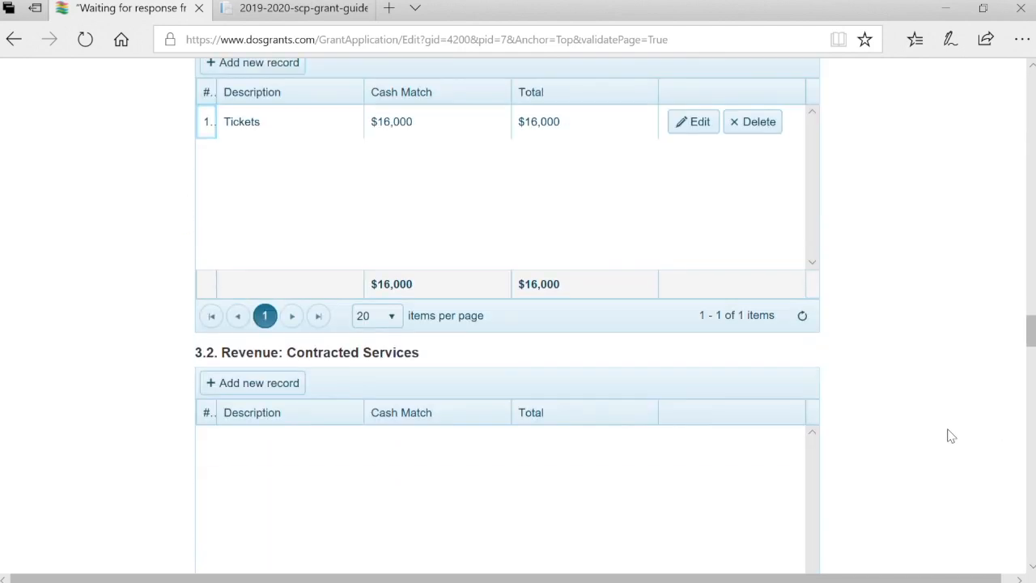
{"action": "scroll", "coordinate": [952, 437], "scroll_direction": "down", "scroll_amount": 15}
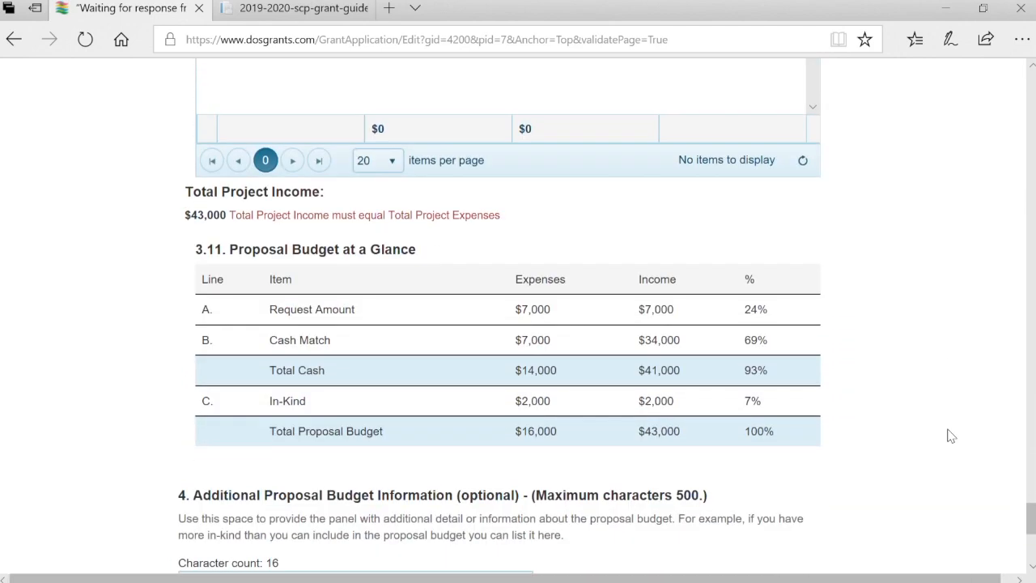
{"action": "scroll", "coordinate": [952, 437], "scroll_direction": "down", "scroll_amount": 5}
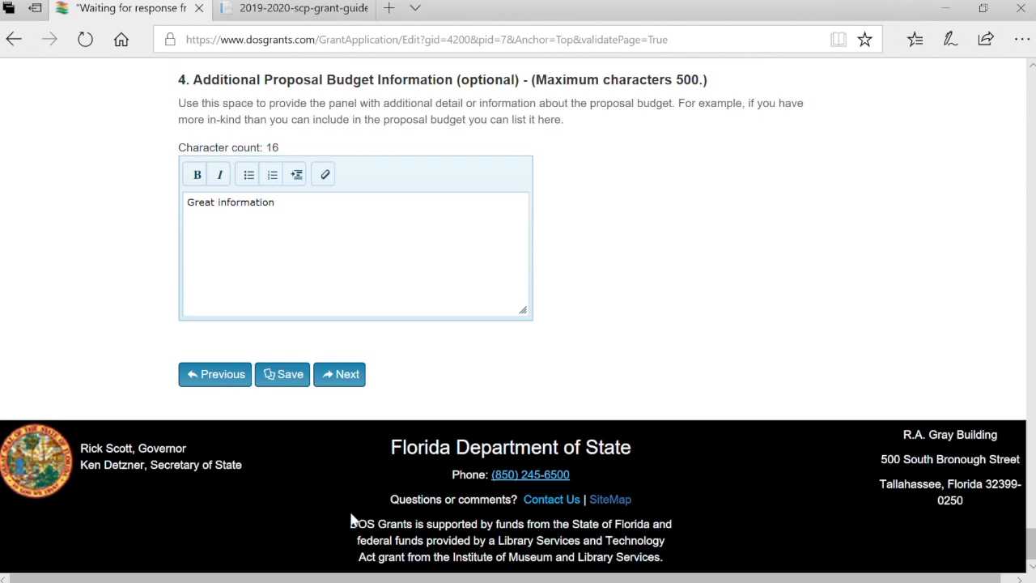
Save the budget page and check totals: $25,000 income against $16,000 expenses
{"action": "left_click", "coordinate": [306, 381]}
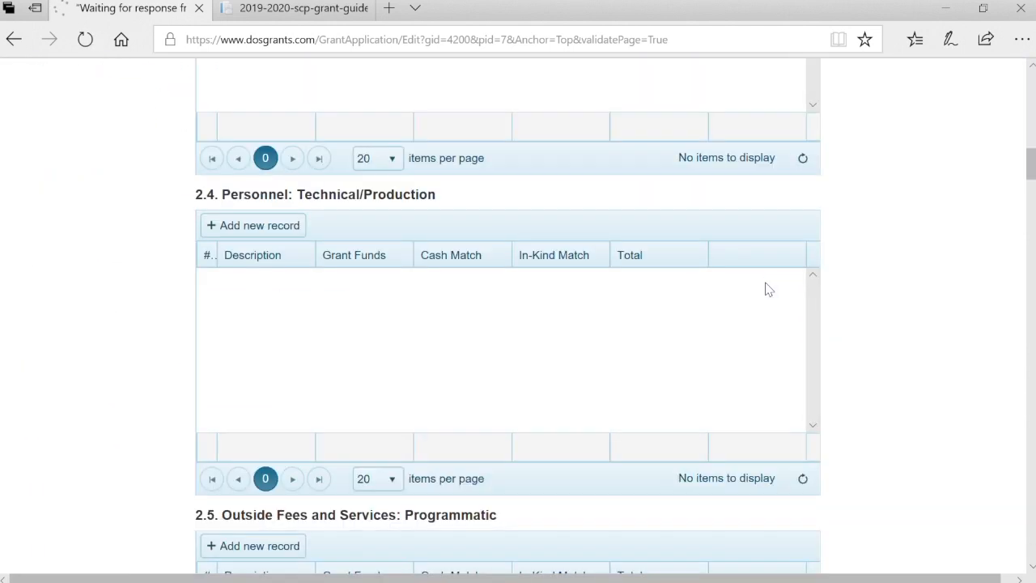
{"action": "scroll", "coordinate": [768, 290], "scroll_direction": "down", "scroll_amount": 10}
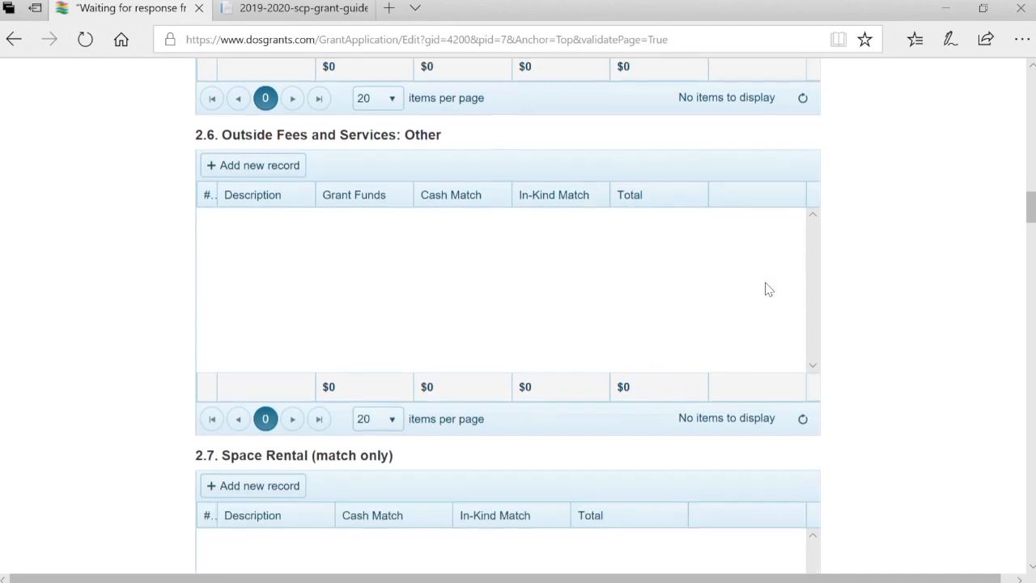
{"action": "scroll", "coordinate": [768, 290], "scroll_direction": "down", "scroll_amount": 10}
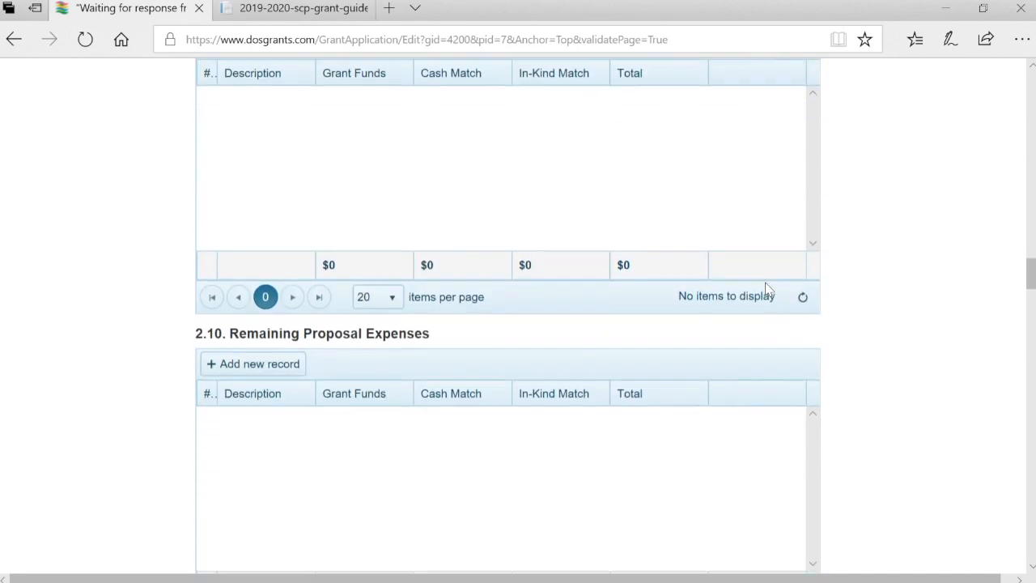
{"action": "scroll", "coordinate": [768, 290], "scroll_direction": "down", "scroll_amount": 10}
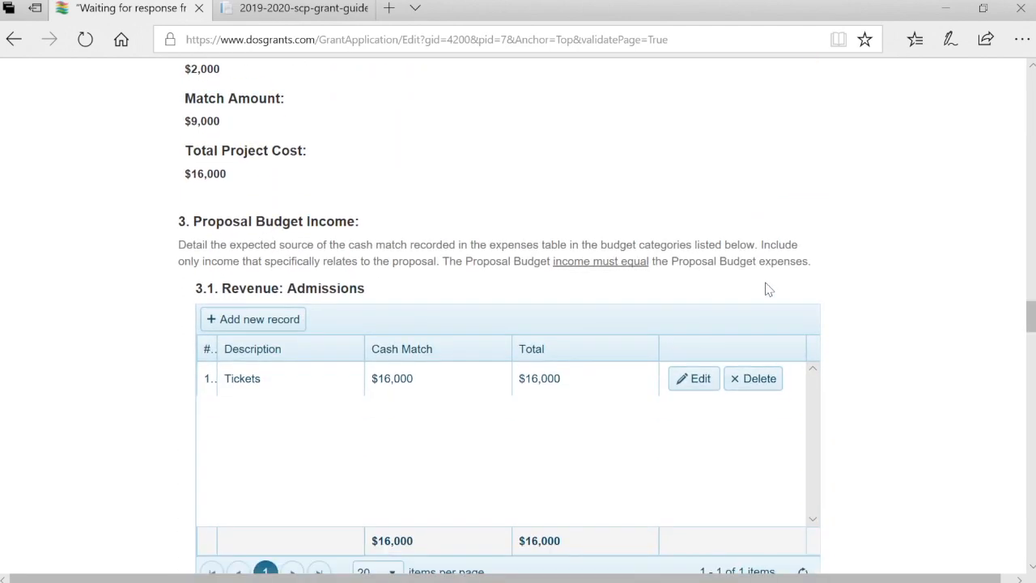
{"action": "scroll", "coordinate": [769, 290], "scroll_direction": "down", "scroll_amount": 10}
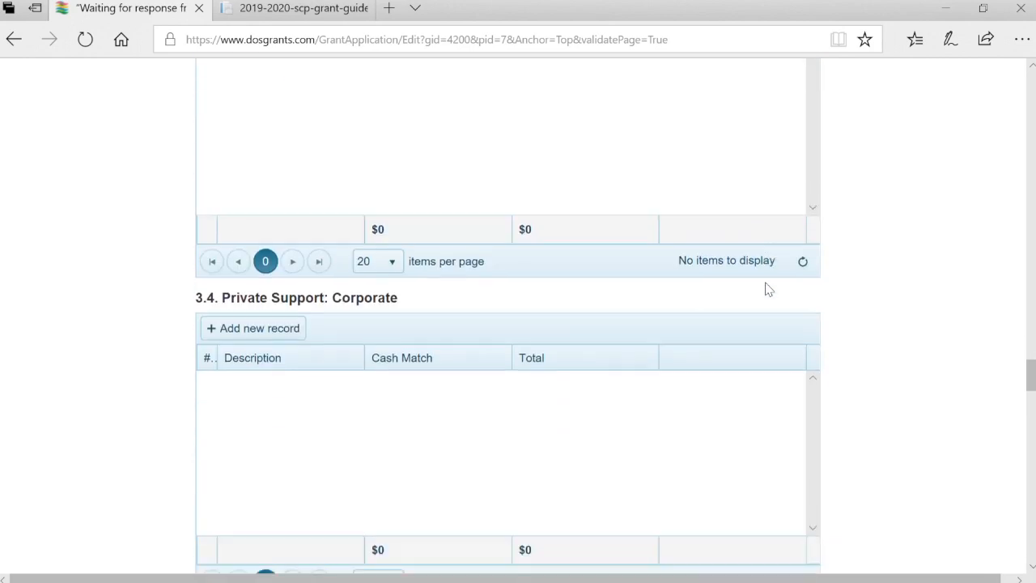
{"action": "scroll", "coordinate": [768, 289], "scroll_direction": "down", "scroll_amount": 10}
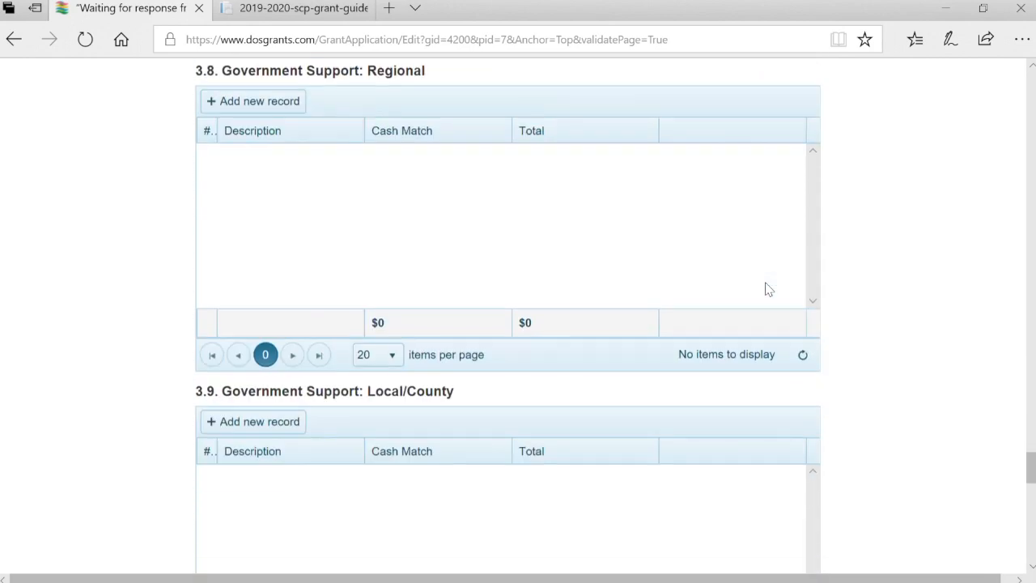
{"action": "scroll", "coordinate": [768, 290], "scroll_direction": "down", "scroll_amount": 2}
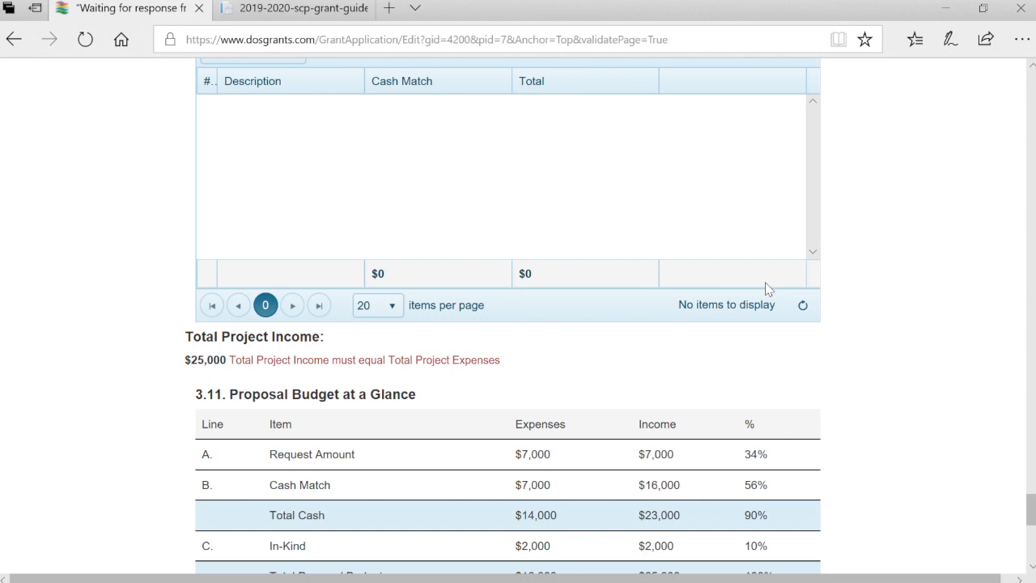
{"action": "scroll", "coordinate": [767, 289], "scroll_direction": "down", "scroll_amount": 1}
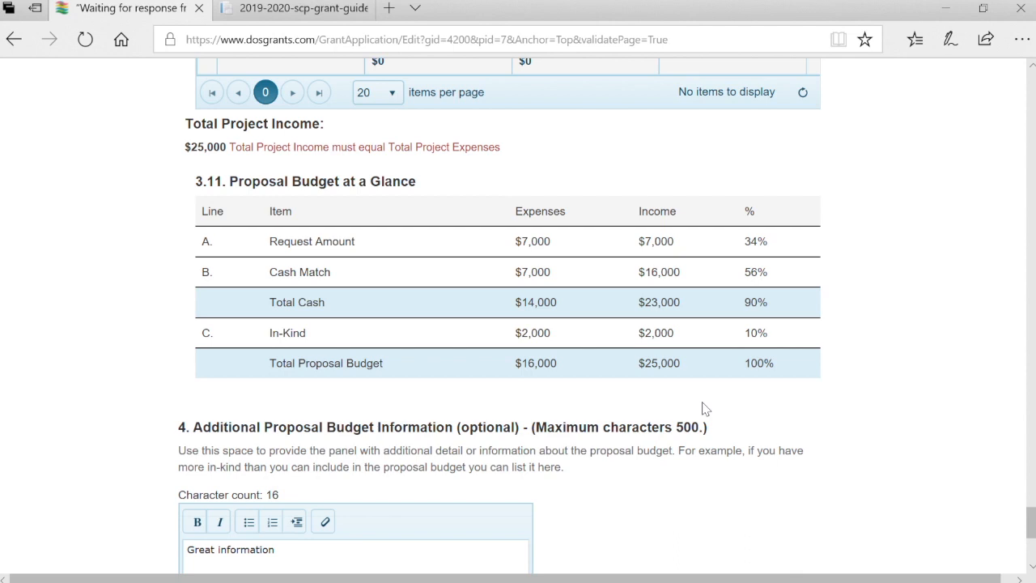
{"action": "scroll", "coordinate": [705, 409], "scroll_direction": "down", "scroll_amount": 3}
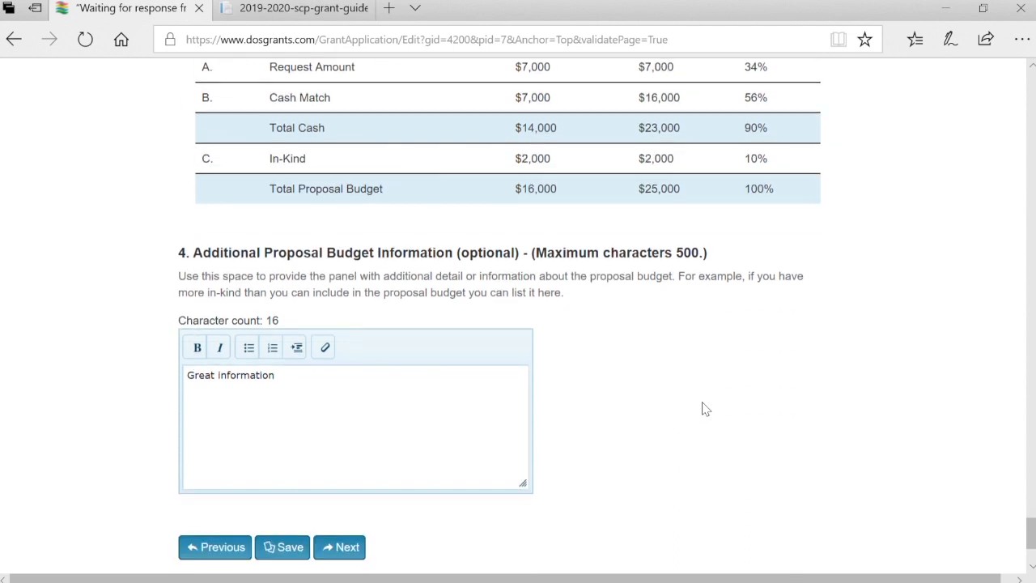
{"action": "scroll", "coordinate": [705, 409], "scroll_direction": "down", "scroll_amount": 2}
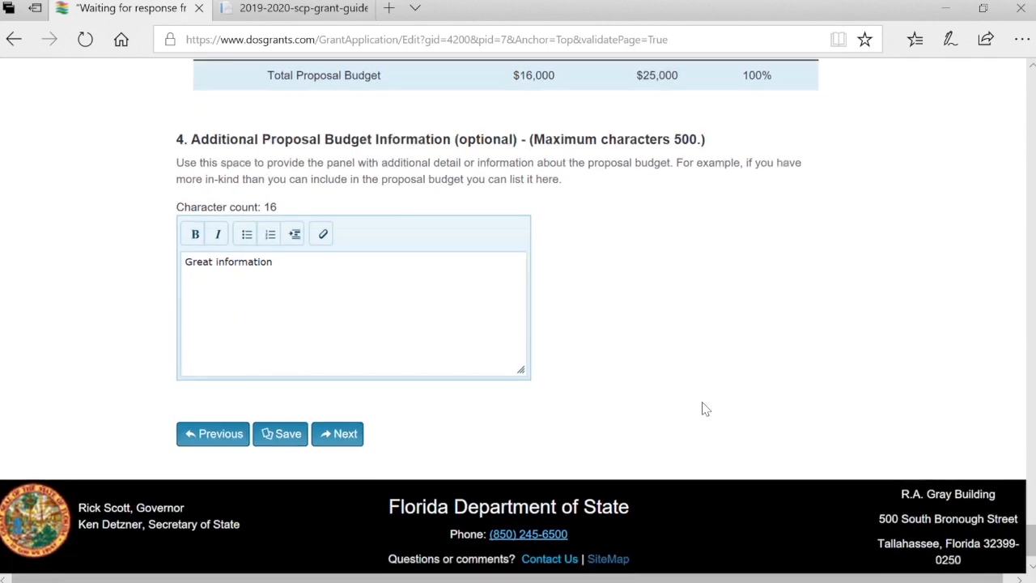
On the Accessibility page, start the accessibility description with 'Pla'
{"action": "left_click", "coordinate": [336, 394]}
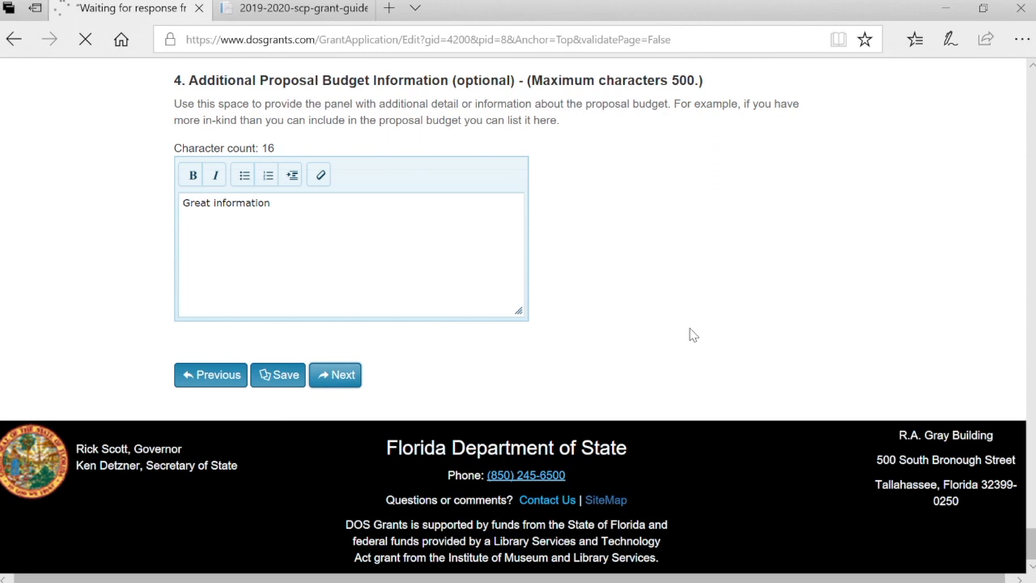
{"action": "scroll", "coordinate": [693, 335], "scroll_direction": "down", "scroll_amount": 3}
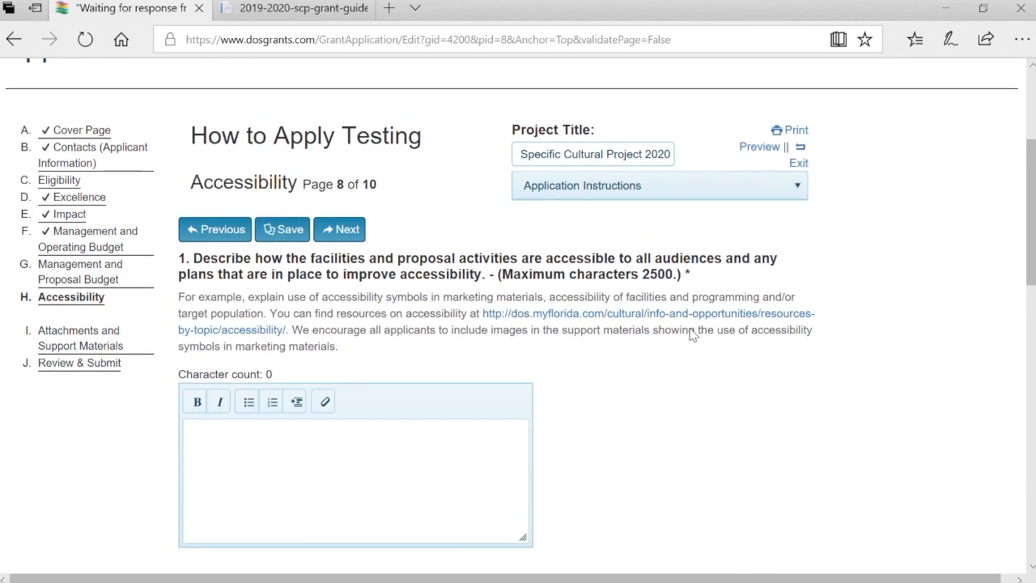
{"action": "left_click", "coordinate": [392, 448]}
{"action": "type", "text": "Plans"}
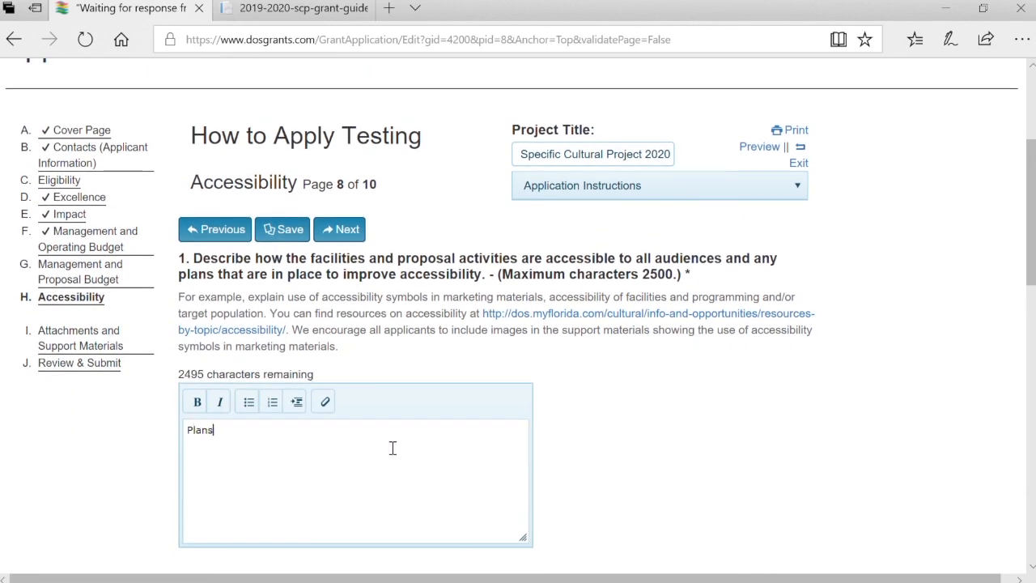
{"action": "scroll", "coordinate": [393, 448], "scroll_direction": "down", "scroll_amount": 3}
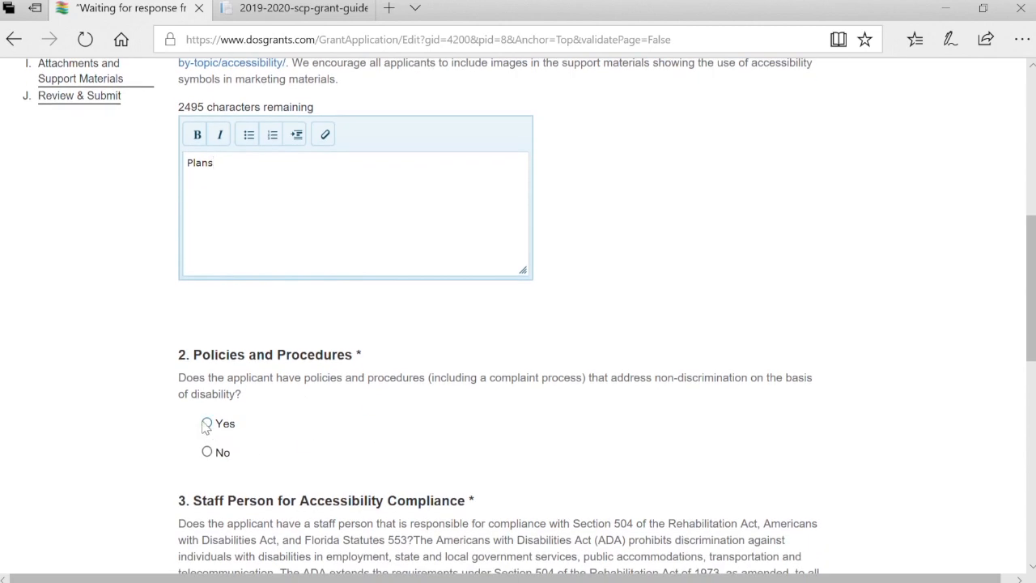
{"action": "scroll", "coordinate": [340, 490], "scroll_direction": "down", "scroll_amount": 3}
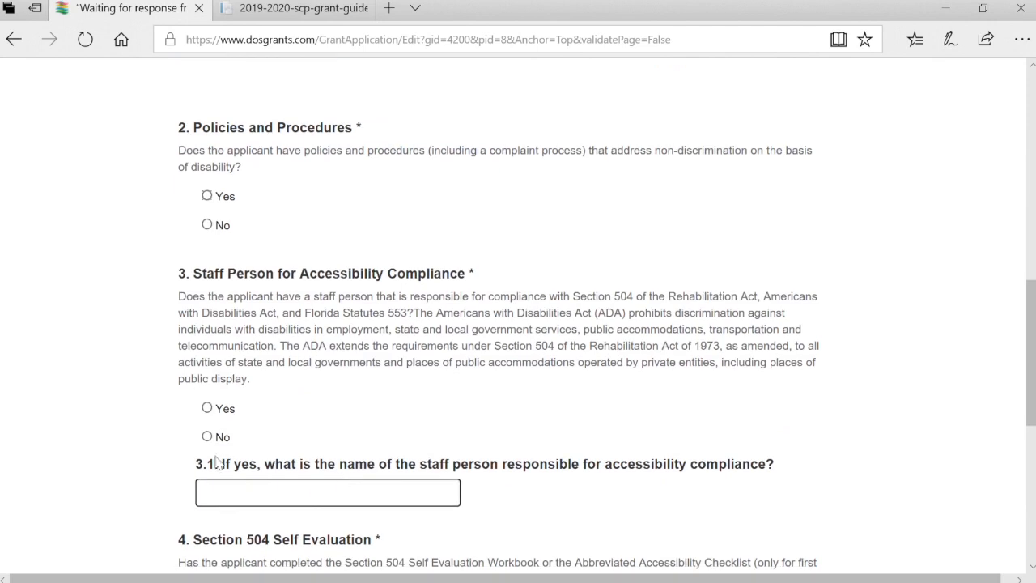
Answer Yes to compliance staff and the 504 workbook, dated April 2018
{"action": "left_click", "coordinate": [208, 408]}
{"action": "scroll", "coordinate": [242, 502], "scroll_direction": "down", "scroll_amount": 2}
{"action": "left_click", "coordinate": [207, 437]}
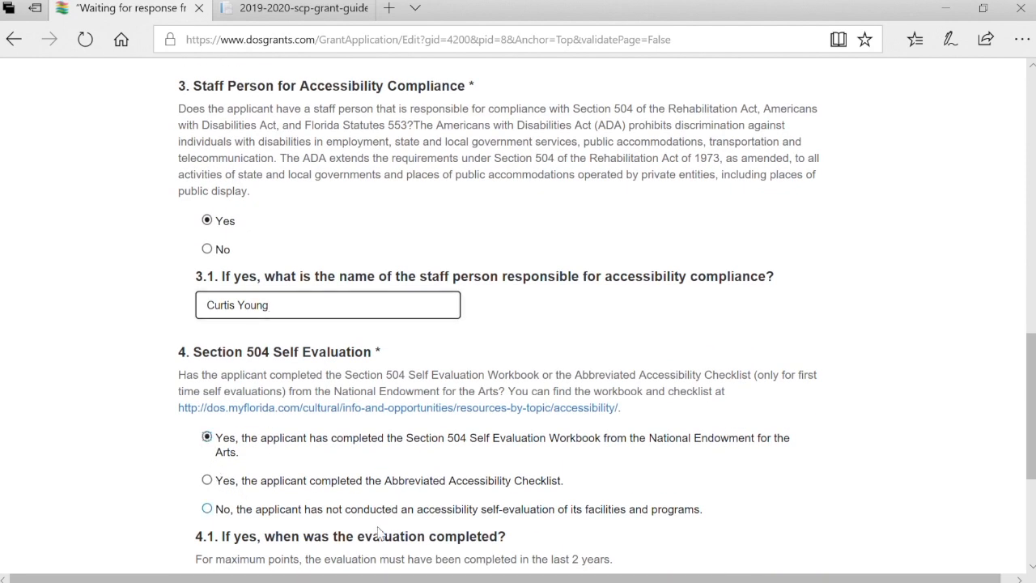
{"action": "scroll", "coordinate": [385, 542], "scroll_direction": "down", "scroll_amount": 2}
{"action": "scroll", "coordinate": [386, 544], "scroll_direction": "up", "scroll_amount": 1}
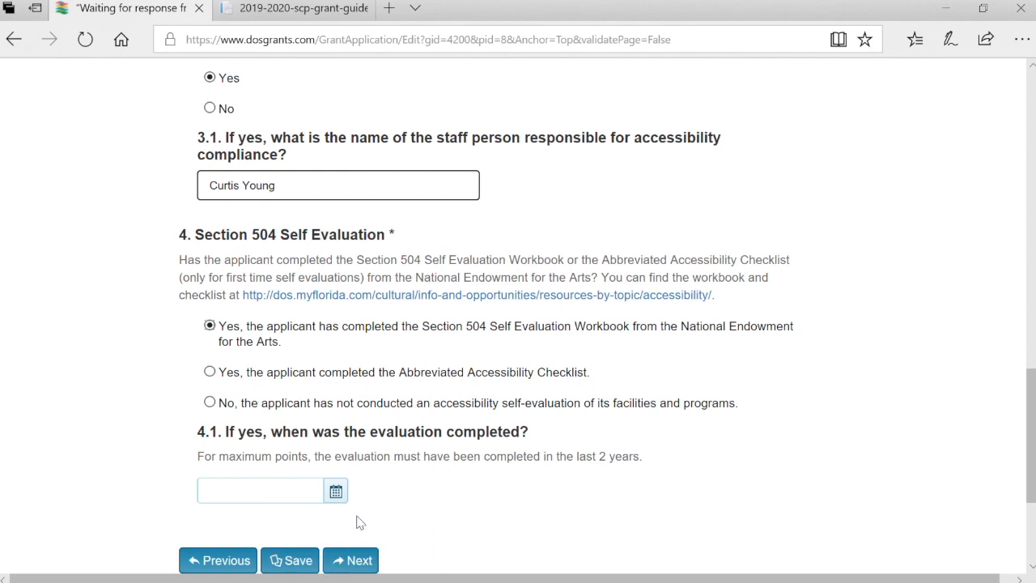
{"action": "left_click", "coordinate": [338, 496]}
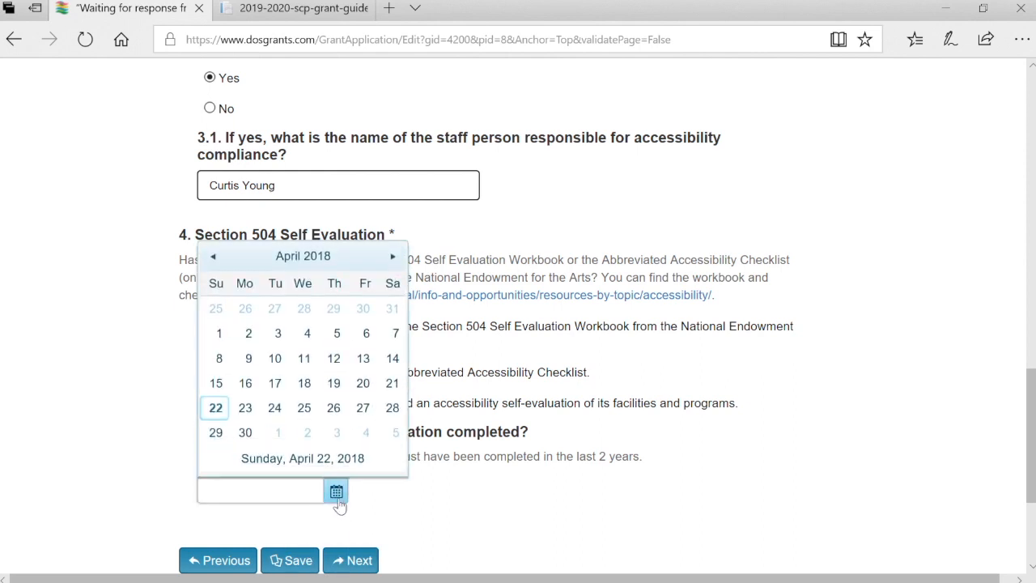
{"action": "left_click", "coordinate": [306, 340]}
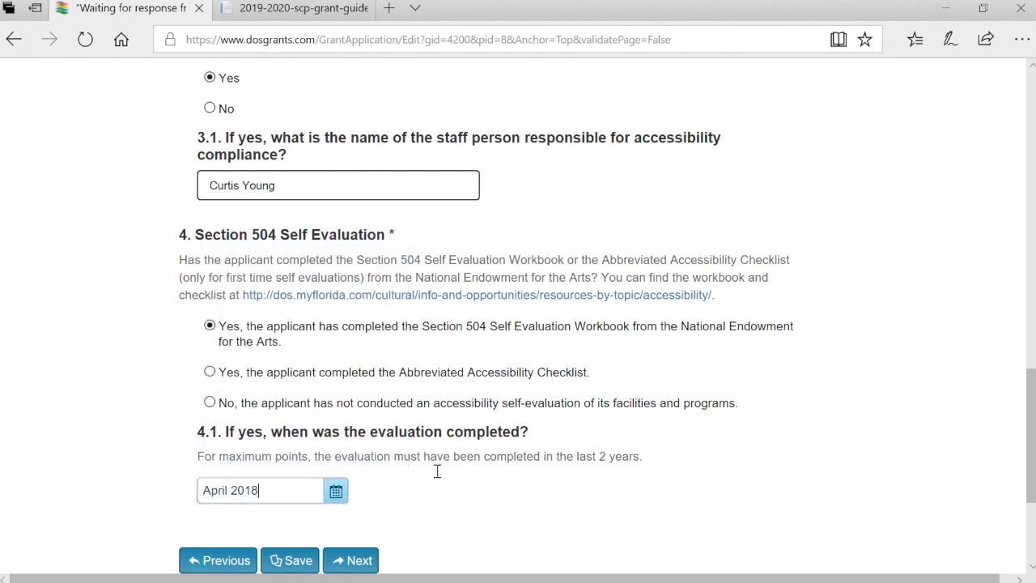
{"action": "left_click", "coordinate": [364, 560]}
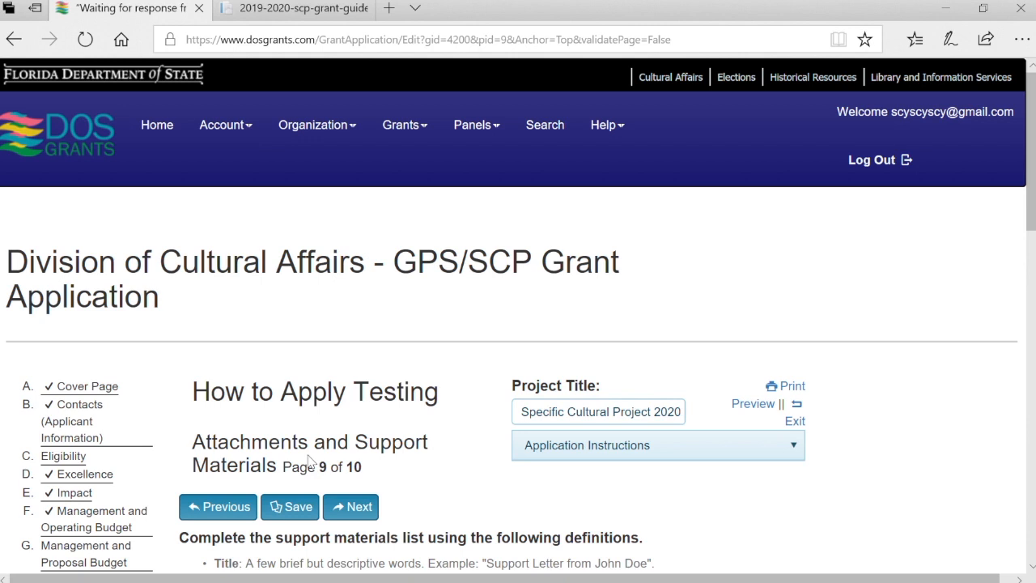
Save the Attachments page and bring up the Substitute W-9 upload
{"action": "left_click", "coordinate": [293, 507]}
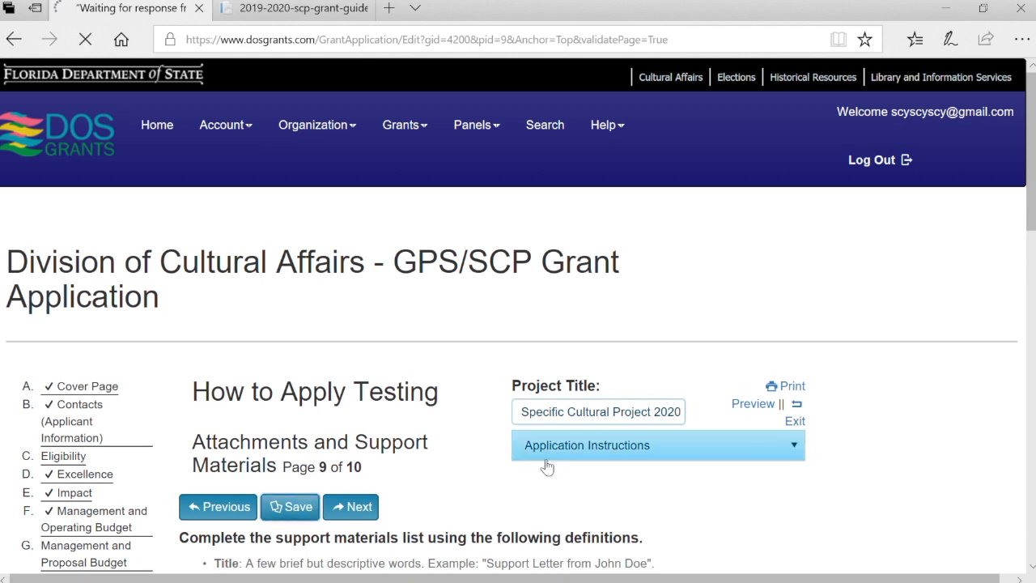
{"action": "scroll", "coordinate": [624, 519], "scroll_direction": "down", "scroll_amount": 2}
{"action": "scroll", "coordinate": [623, 519], "scroll_direction": "down", "scroll_amount": 4}
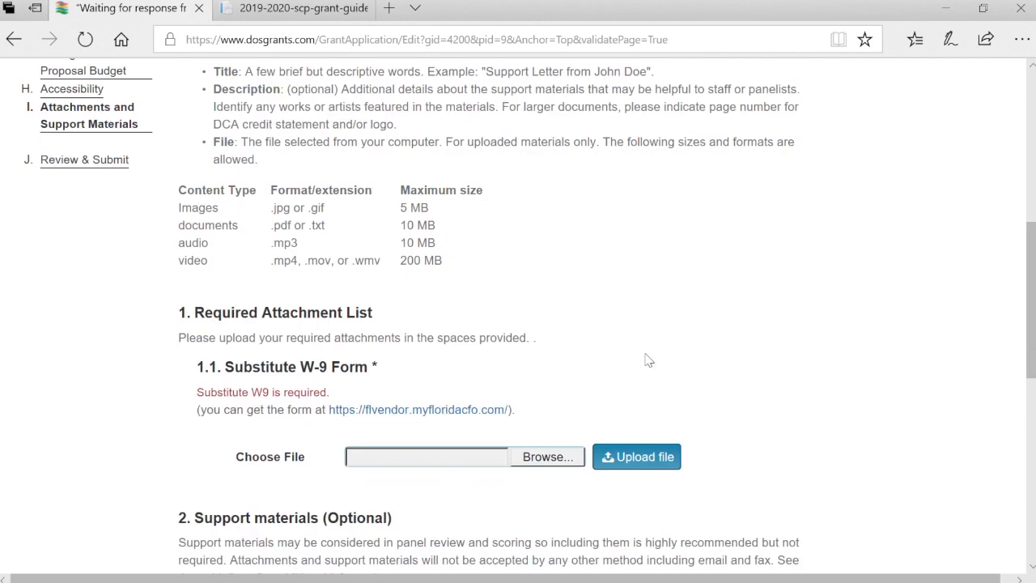
{"action": "left_click", "coordinate": [630, 457]}
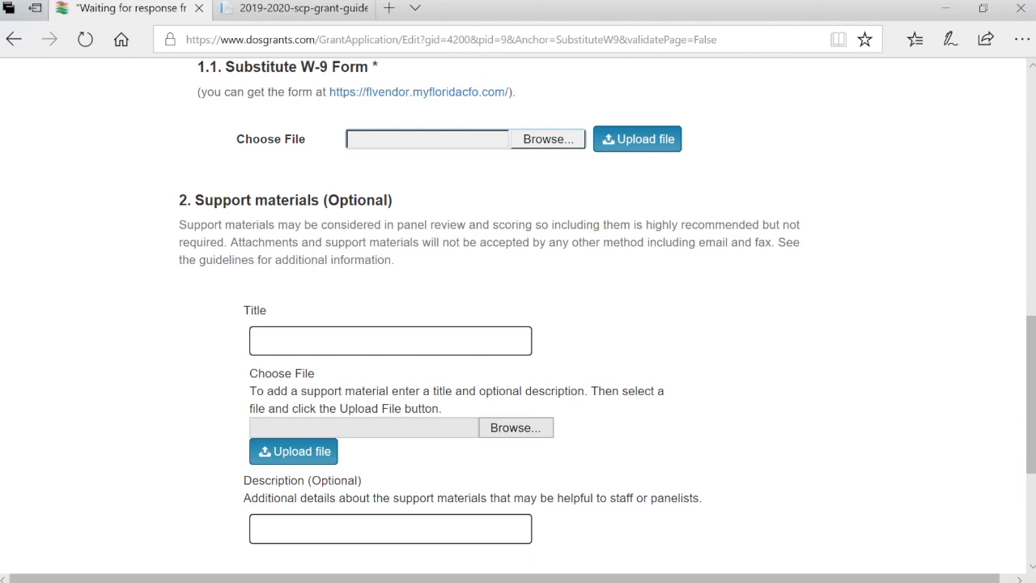
Attach the W-9 file and a support image titled 'Thing', and upload them
{"action": "left_click", "coordinate": [536, 144]}
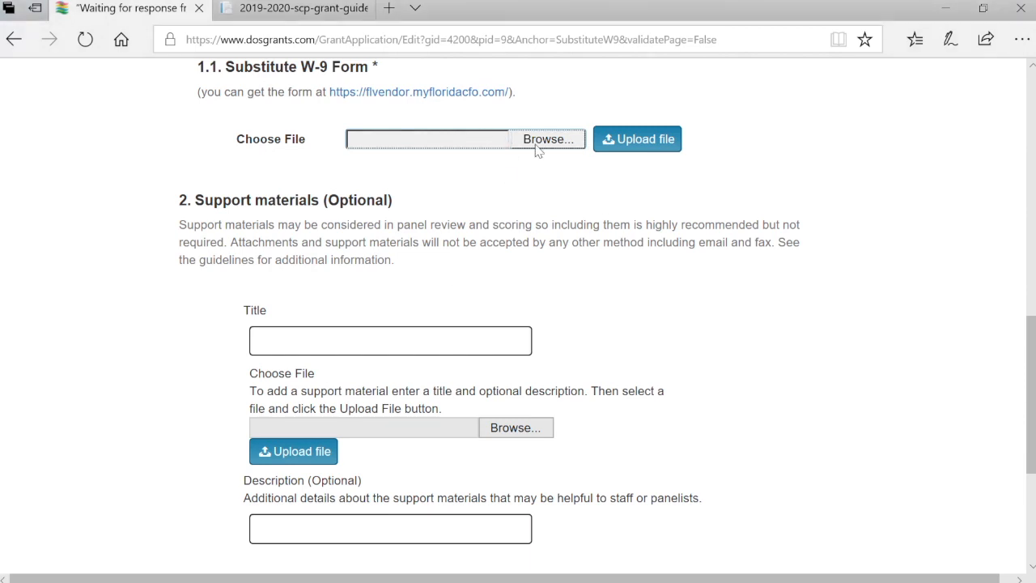
{"action": "double_click", "coordinate": [370, 362]}
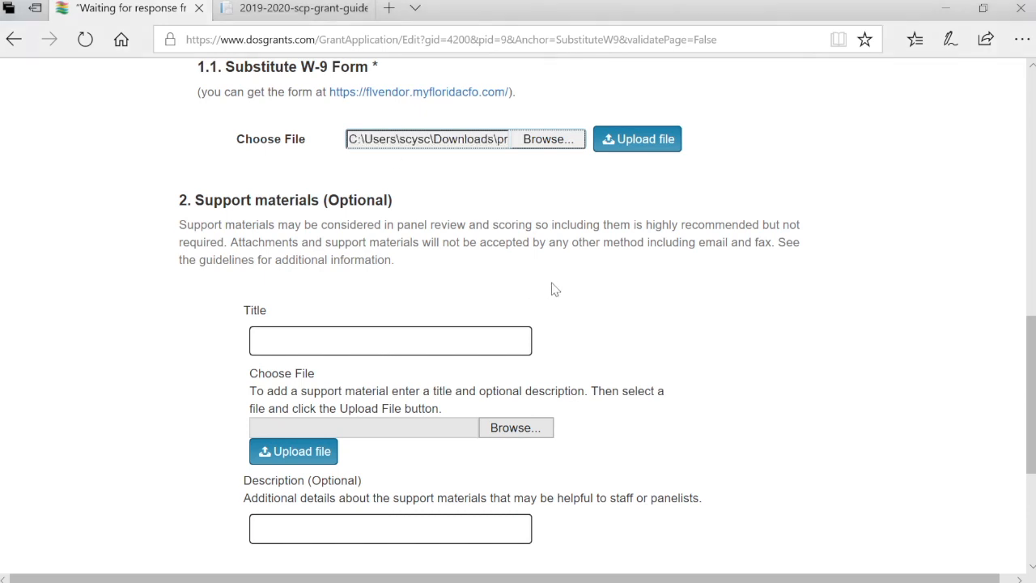
{"action": "left_click", "coordinate": [435, 344]}
{"action": "type", "text": "Thing"}
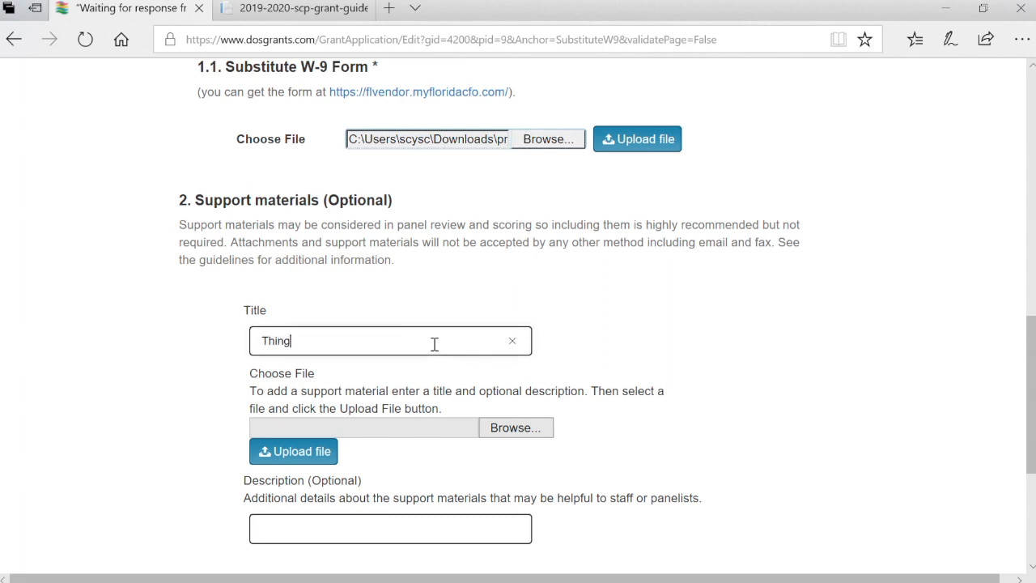
{"action": "left_click", "coordinate": [536, 432]}
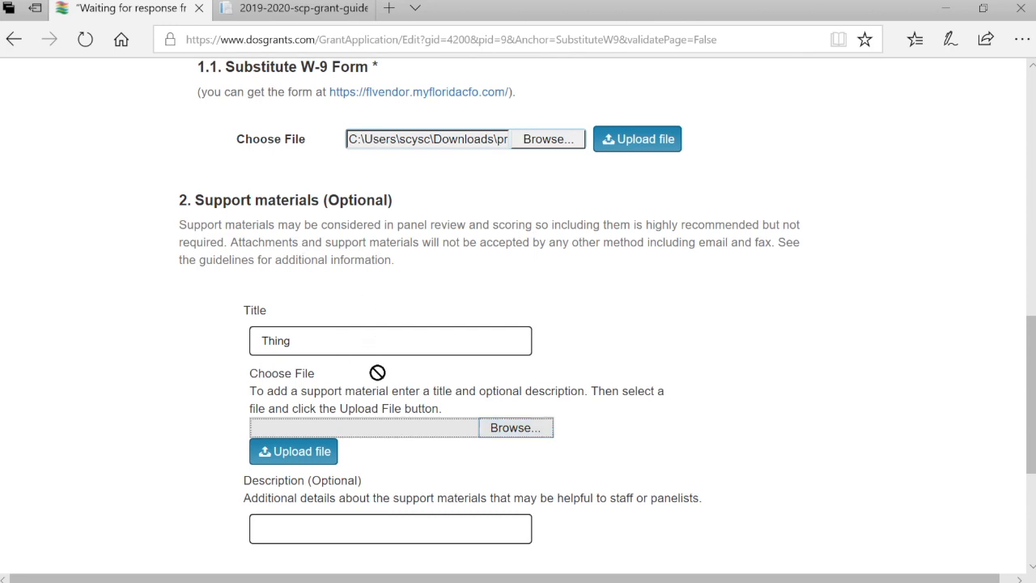
{"action": "double_click", "coordinate": [290, 171]}
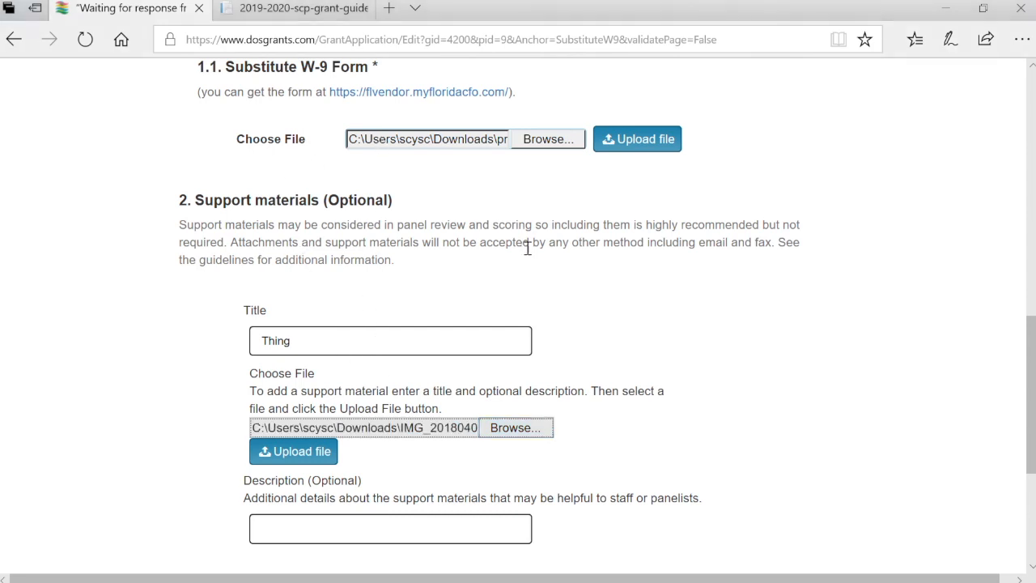
{"action": "left_click", "coordinate": [665, 146]}
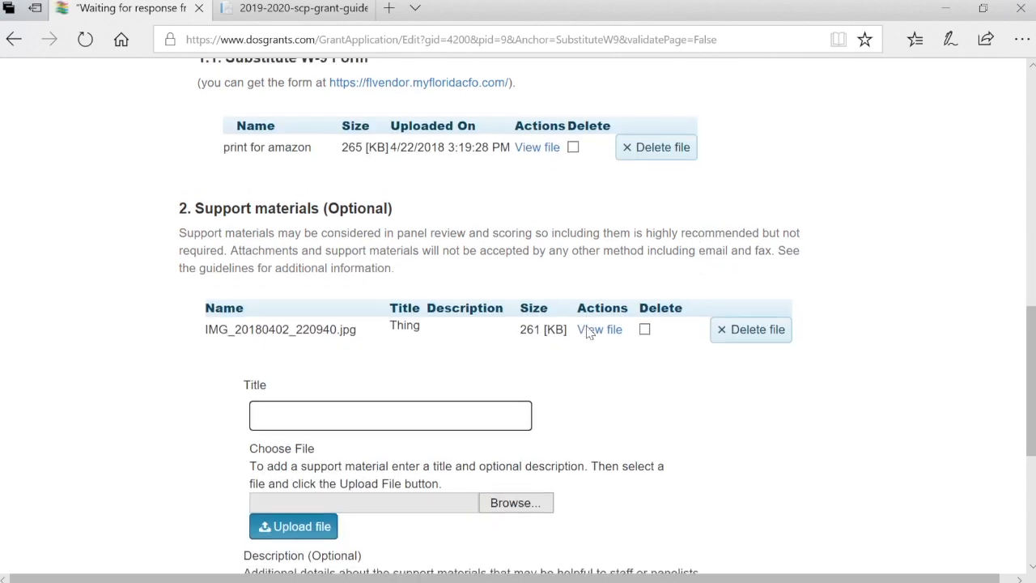
Save the Attachments page and continue to the next application page
{"action": "scroll", "coordinate": [589, 330], "scroll_direction": "down", "scroll_amount": 1}
{"action": "scroll", "coordinate": [589, 332], "scroll_direction": "down", "scroll_amount": 3}
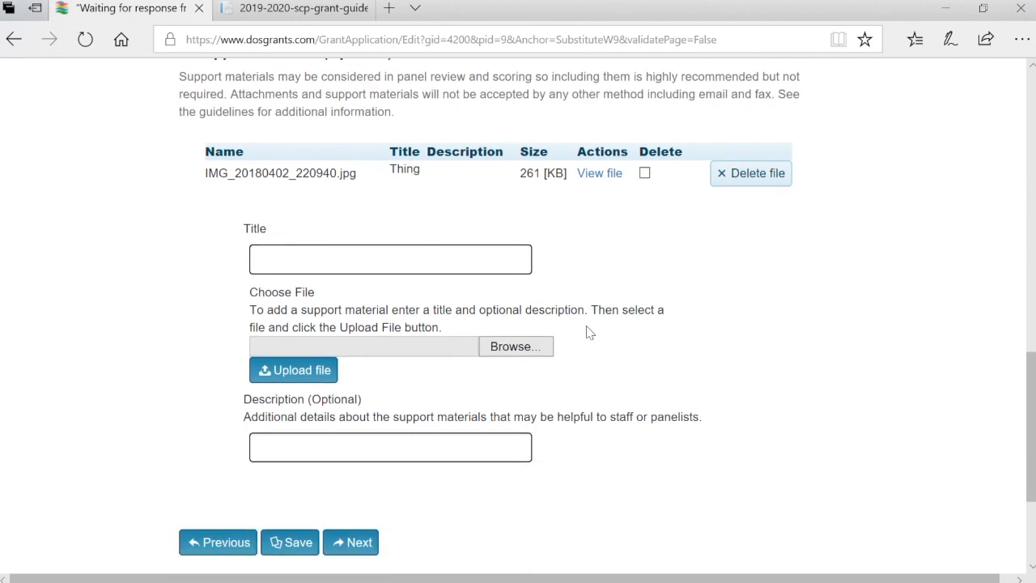
{"action": "scroll", "coordinate": [588, 332], "scroll_direction": "up", "scroll_amount": 5}
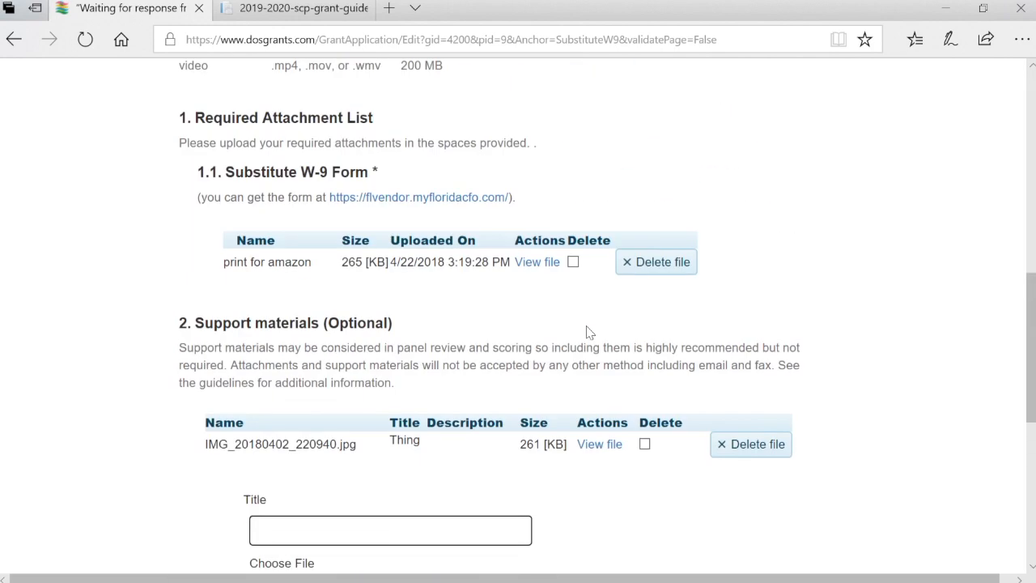
{"action": "scroll", "coordinate": [589, 332], "scroll_direction": "down", "scroll_amount": 10}
{"action": "left_click", "coordinate": [299, 353]}
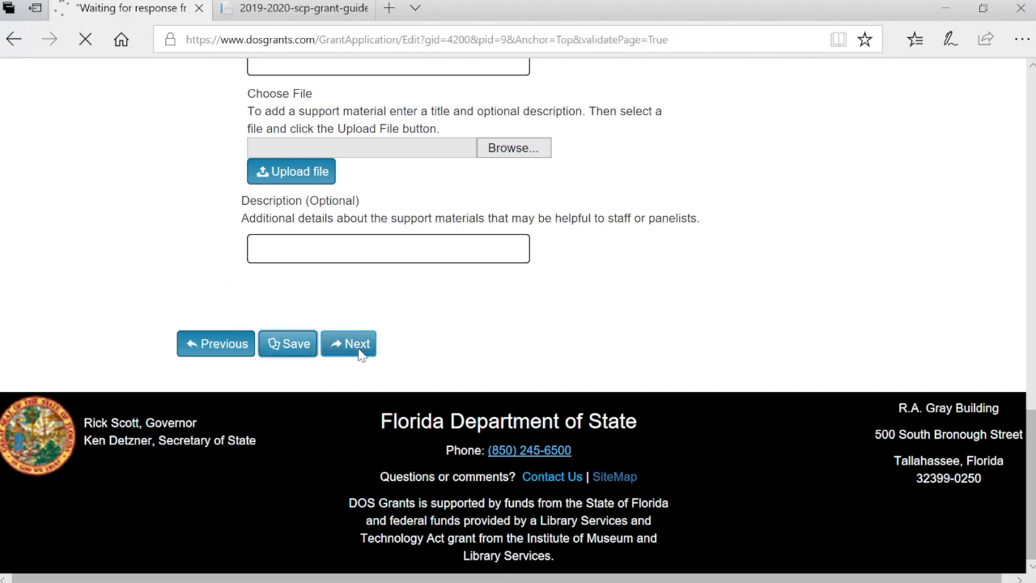
{"action": "scroll", "coordinate": [496, 407], "scroll_direction": "down", "scroll_amount": 3}
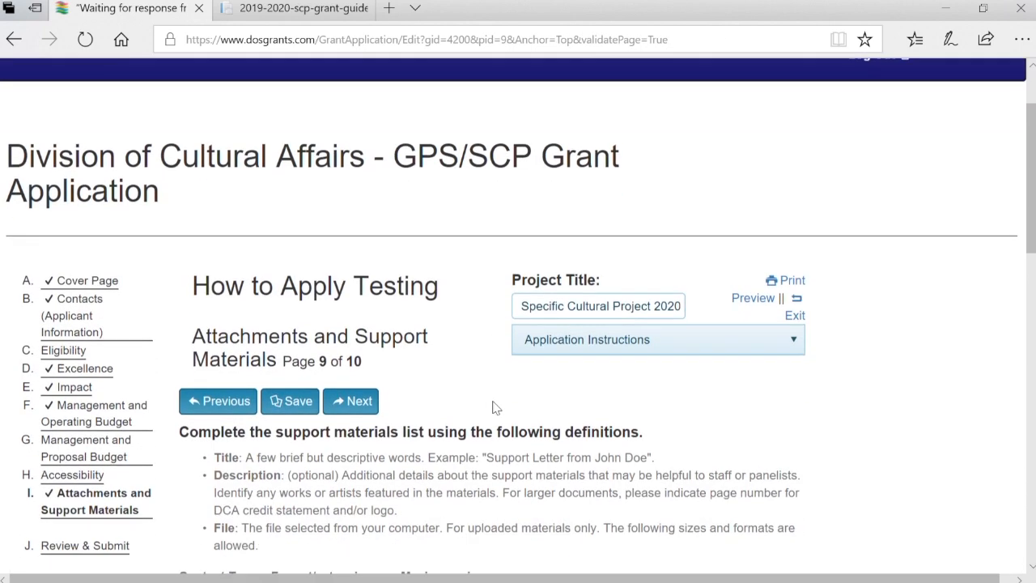
{"action": "scroll", "coordinate": [495, 407], "scroll_direction": "down", "scroll_amount": 1}
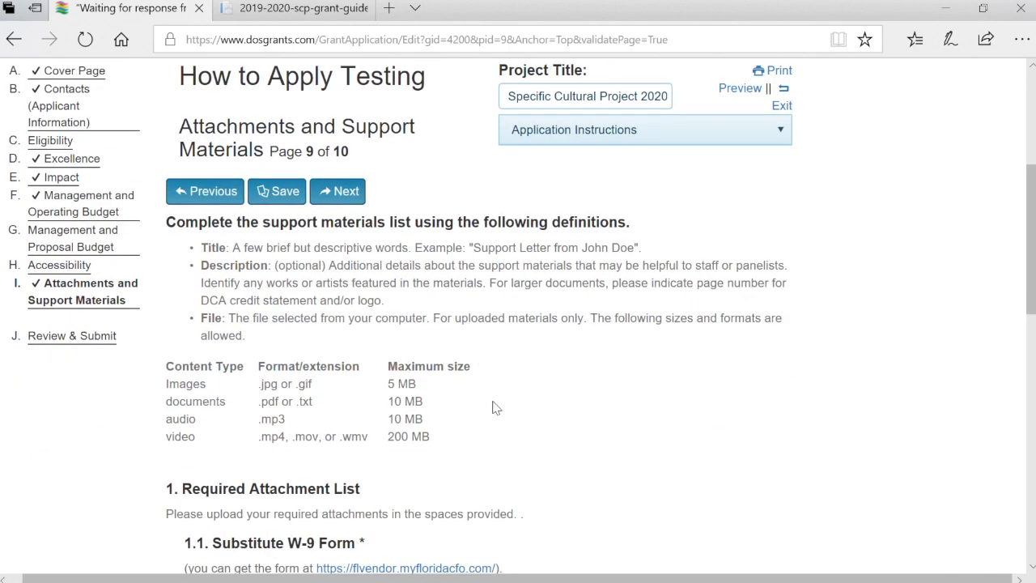
{"action": "scroll", "coordinate": [495, 408], "scroll_direction": "down", "scroll_amount": 5}
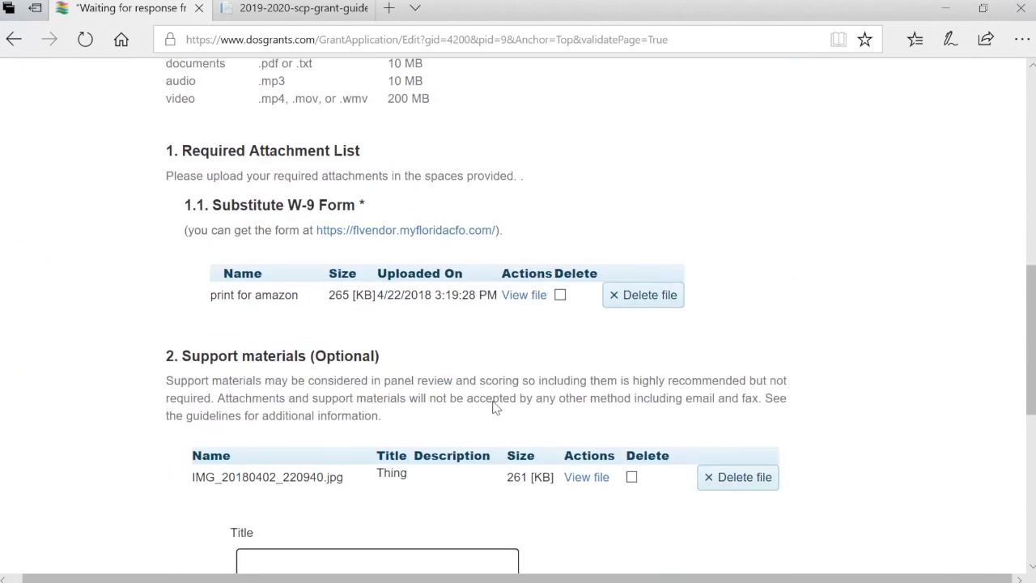
{"action": "scroll", "coordinate": [493, 407], "scroll_direction": "down", "scroll_amount": 5}
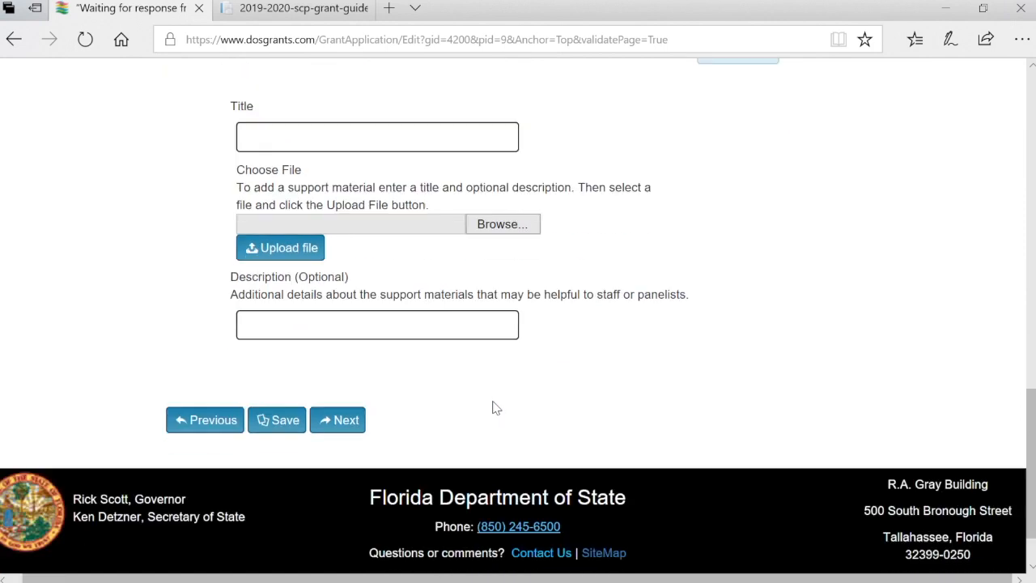
{"action": "left_click", "coordinate": [350, 380]}
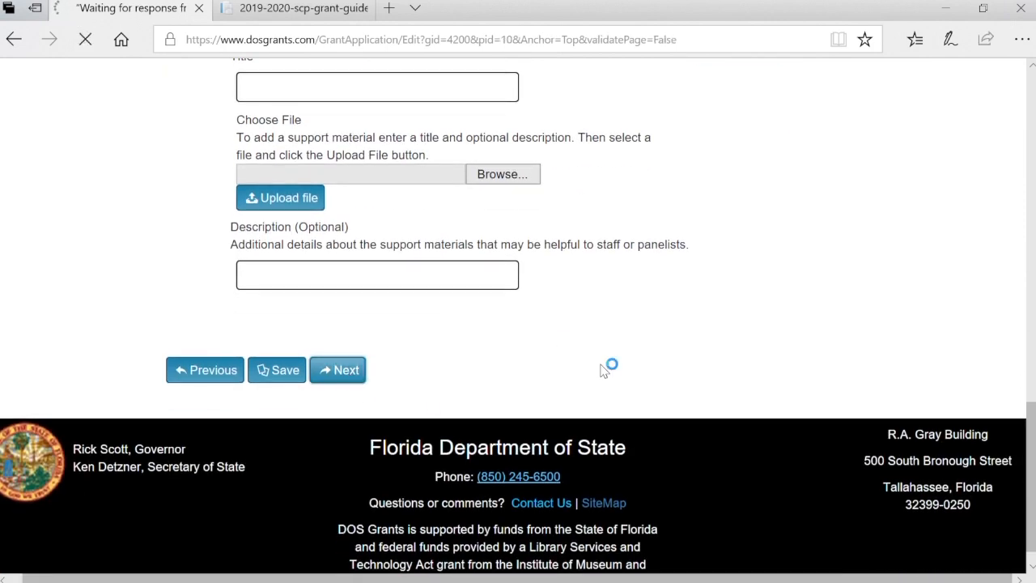
Certify submission authority and the guidelines, then follow the invalid phone number error
{"action": "scroll", "coordinate": [603, 368], "scroll_direction": "down", "scroll_amount": 1}
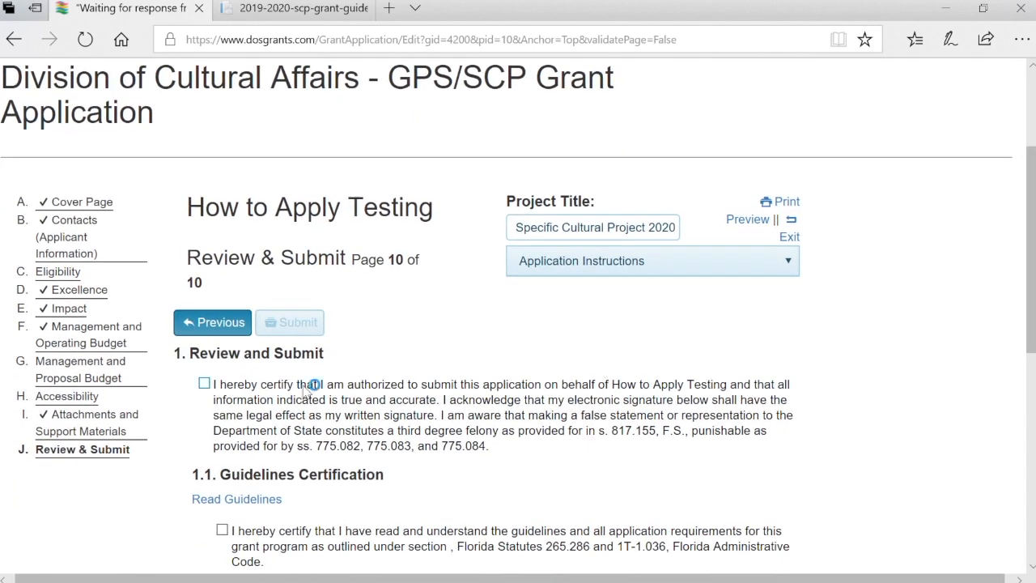
{"action": "left_click", "coordinate": [205, 384]}
{"action": "scroll", "coordinate": [372, 425], "scroll_direction": "down", "scroll_amount": 2}
{"action": "left_click", "coordinate": [222, 360]}
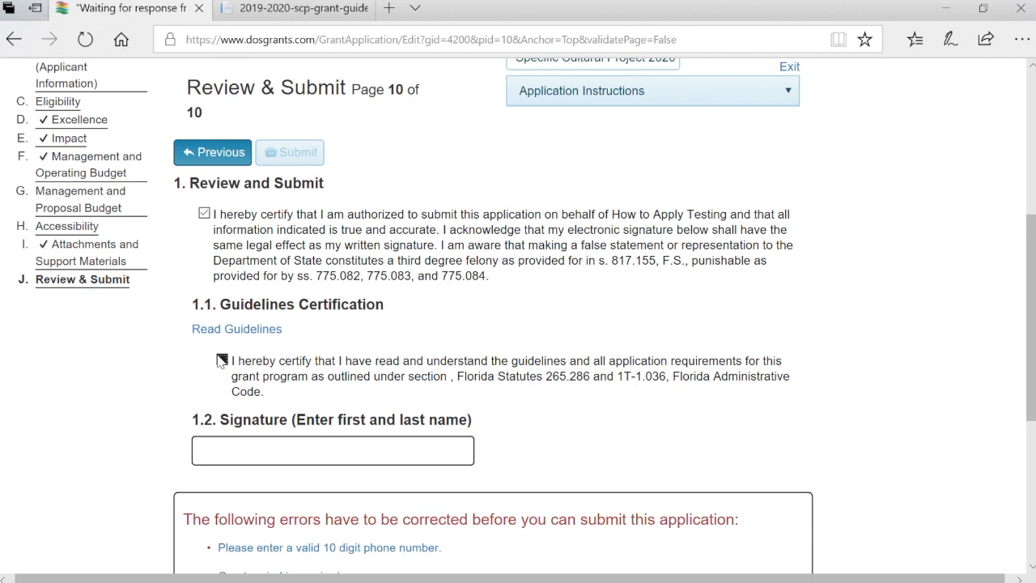
{"action": "scroll", "coordinate": [430, 425], "scroll_direction": "down", "scroll_amount": 1}
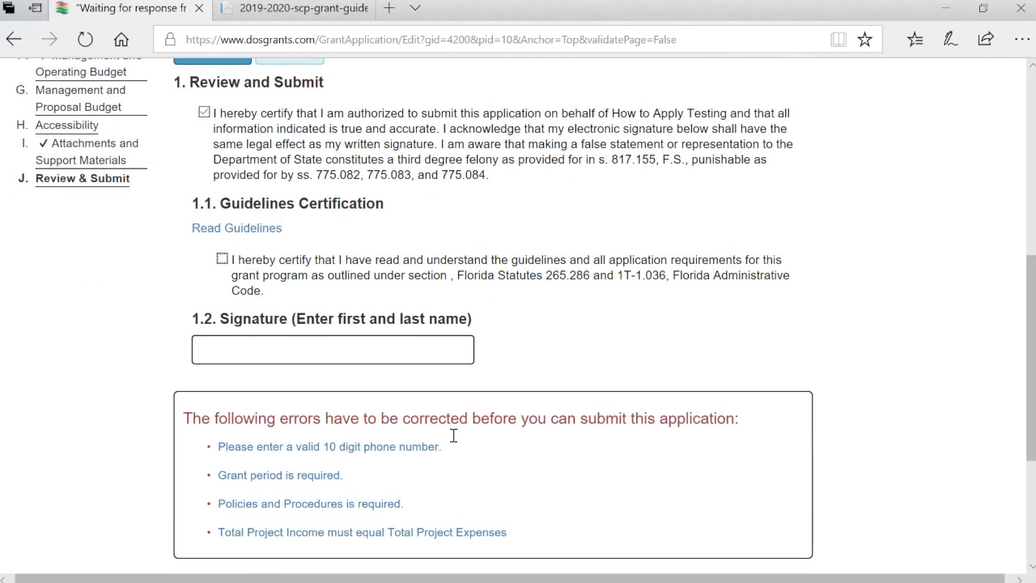
{"action": "left_click", "coordinate": [398, 452]}
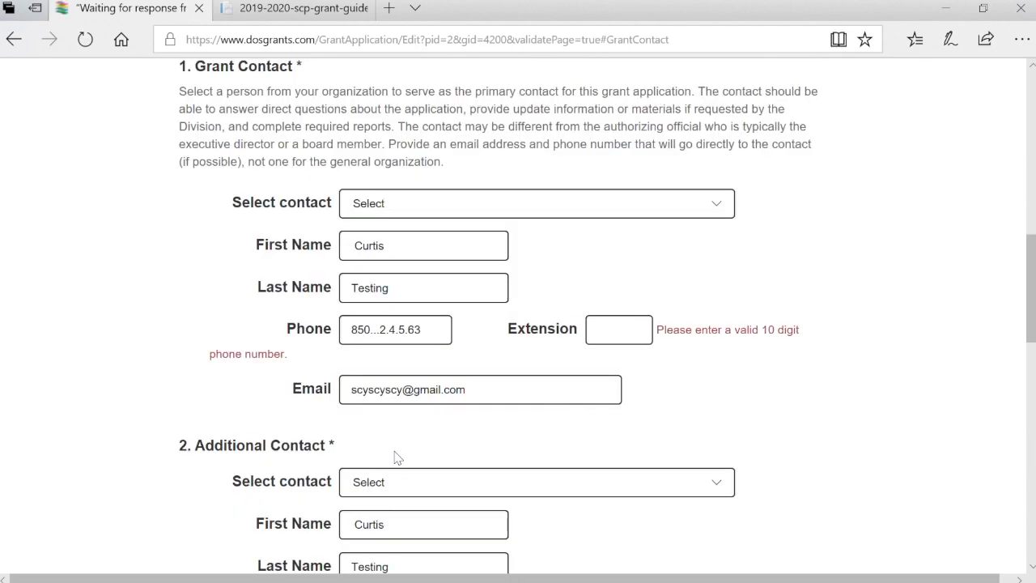
Clear and re-enter the grant contact's phone number, then save the contact details
{"action": "left_click", "coordinate": [450, 327]}
{"action": "key", "text": "BackSpace"}
{"action": "key", "text": "BackSpace"}
{"action": "key", "text": "BackSpace"}
{"action": "key", "text": "BackSpace"}
{"action": "key", "text": "BackSpace"}
{"action": "key", "text": "BackSpace"}
{"action": "key", "text": "BackSpace"}
{"action": "key", "text": "BackSpace"}
{"action": "key", "text": "BackSpace"}
{"action": "key", "text": "BackSpace"}
{"action": "key", "text": "BackSpace"}
{"action": "key", "text": "BackSpace"}
{"action": "key", "text": "BackSpace"}
{"action": "scroll", "coordinate": [507, 455], "scroll_direction": "down", "scroll_amount": 12}
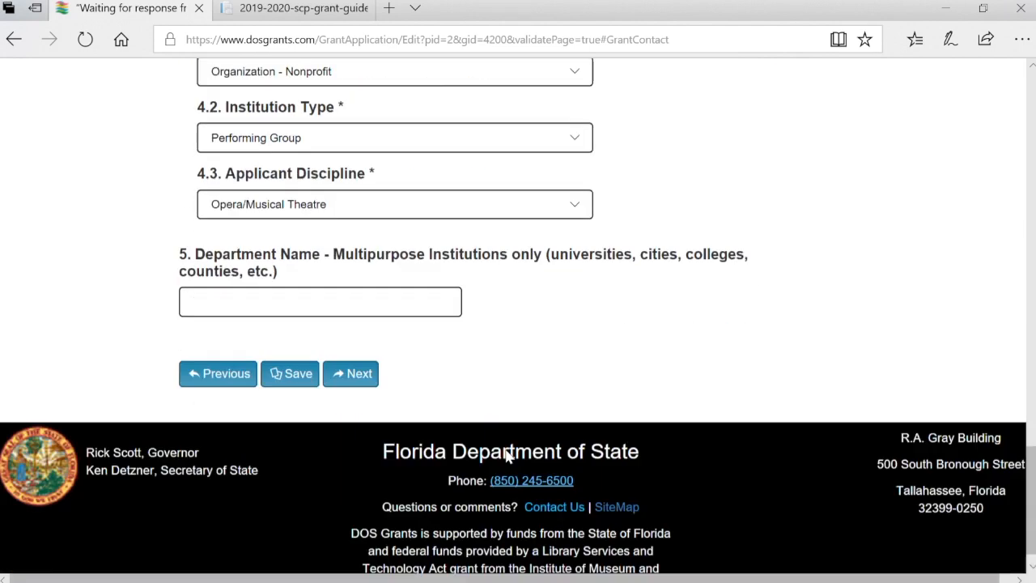
{"action": "left_click", "coordinate": [291, 347]}
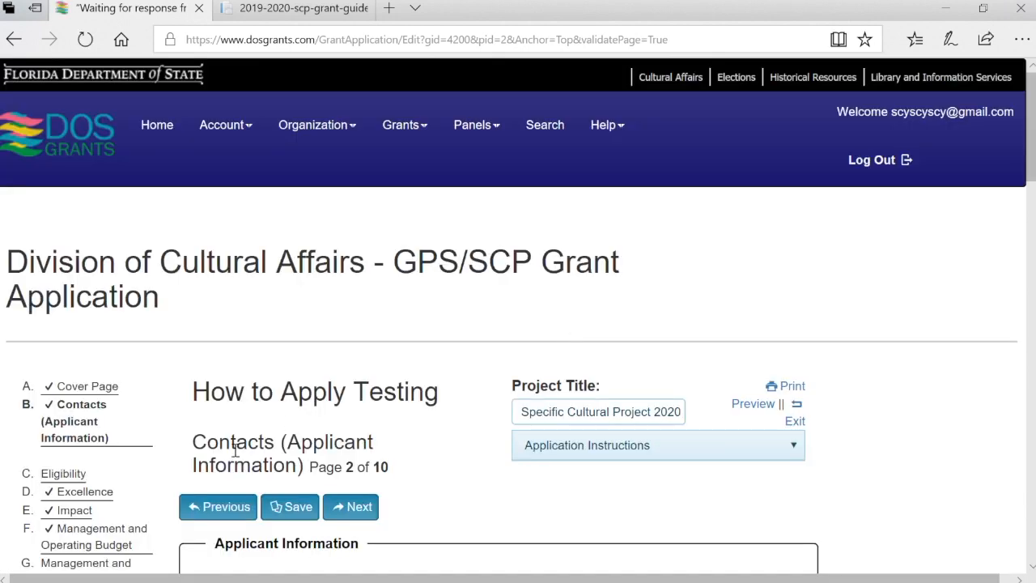
Return to Review & Submit and follow the missing grant period error
{"action": "scroll", "coordinate": [112, 434], "scroll_direction": "down", "scroll_amount": 2}
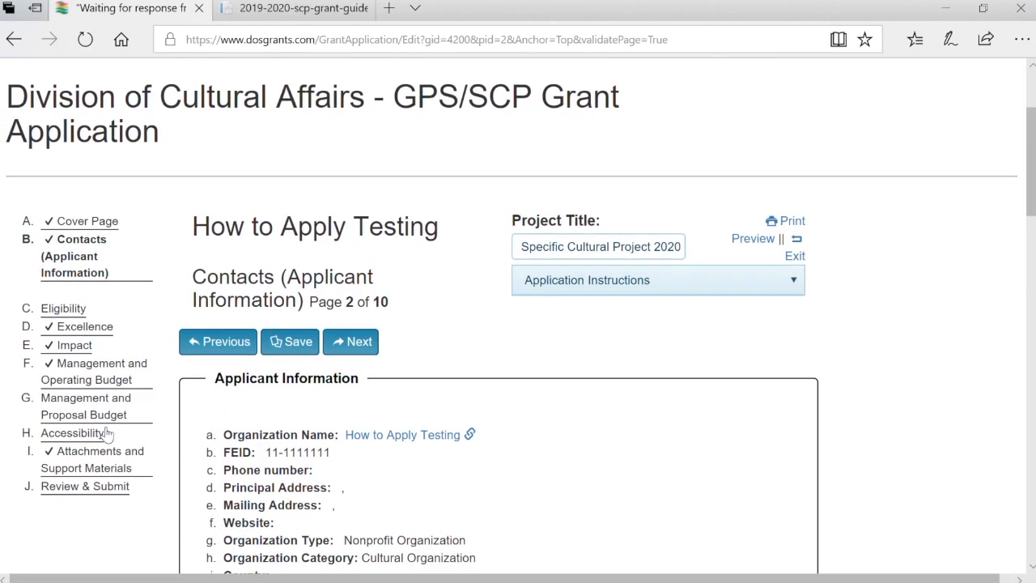
{"action": "left_click", "coordinate": [112, 489]}
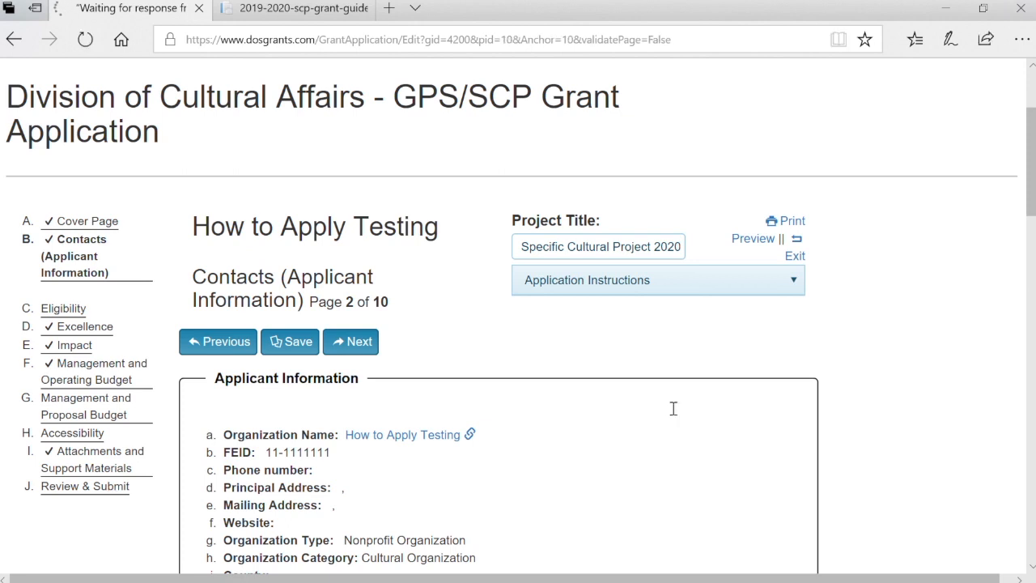
{"action": "scroll", "coordinate": [672, 409], "scroll_direction": "down", "scroll_amount": 4}
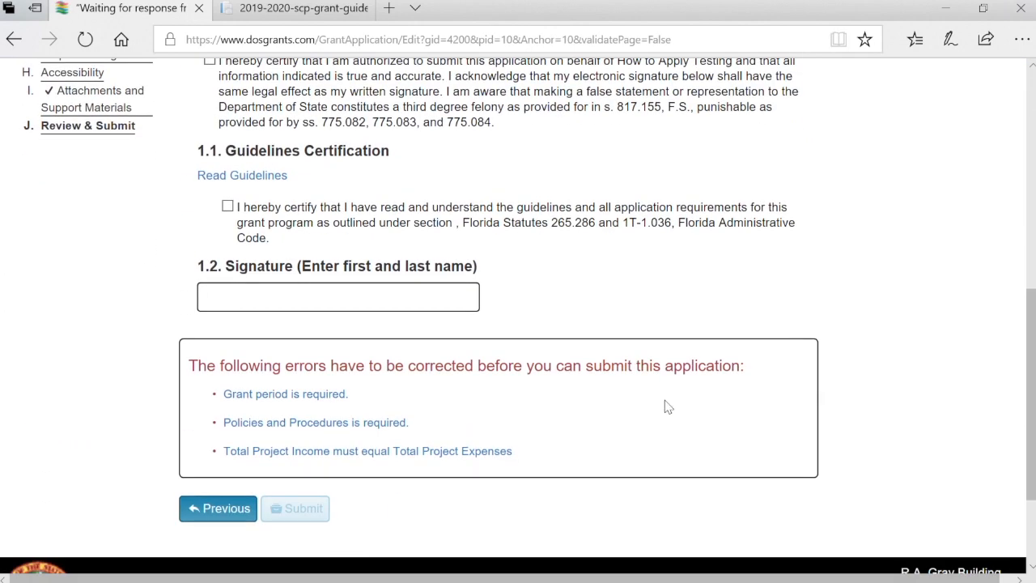
{"action": "left_click", "coordinate": [336, 396]}
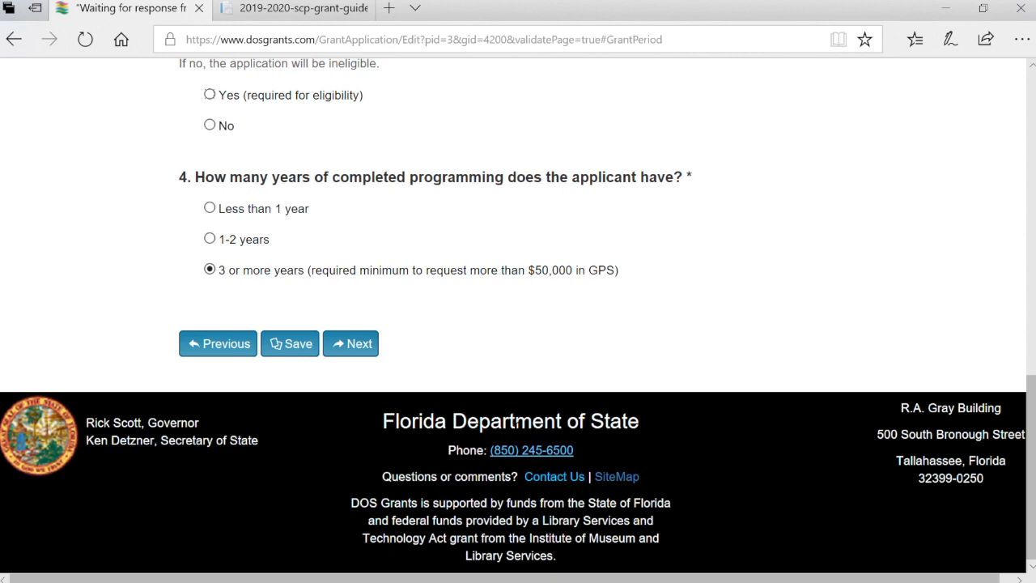
Answer Yes to the grant period question and save the Eligibility page
{"action": "scroll", "coordinate": [359, 215], "scroll_direction": "up", "scroll_amount": 1}
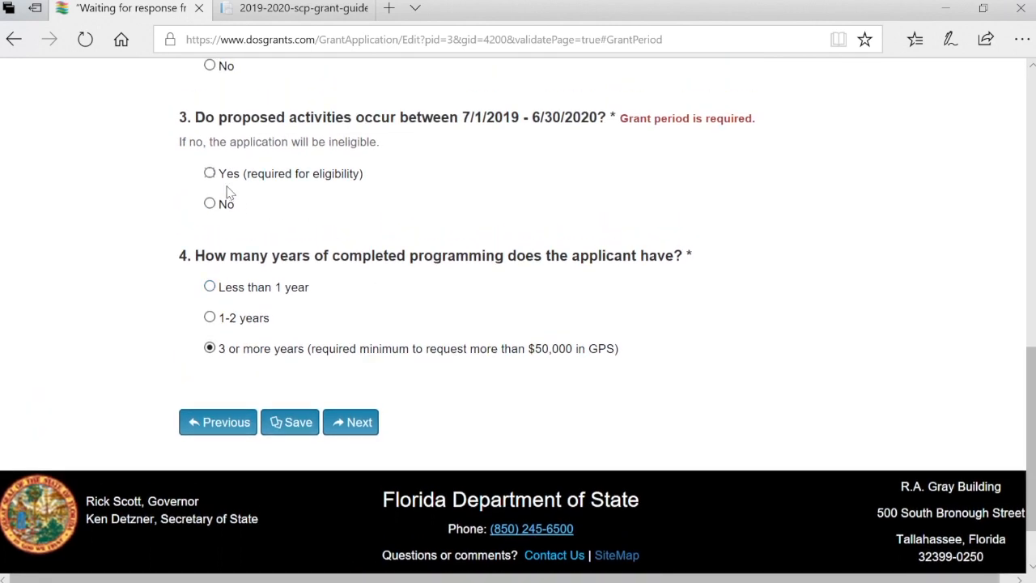
{"action": "left_click", "coordinate": [210, 174]}
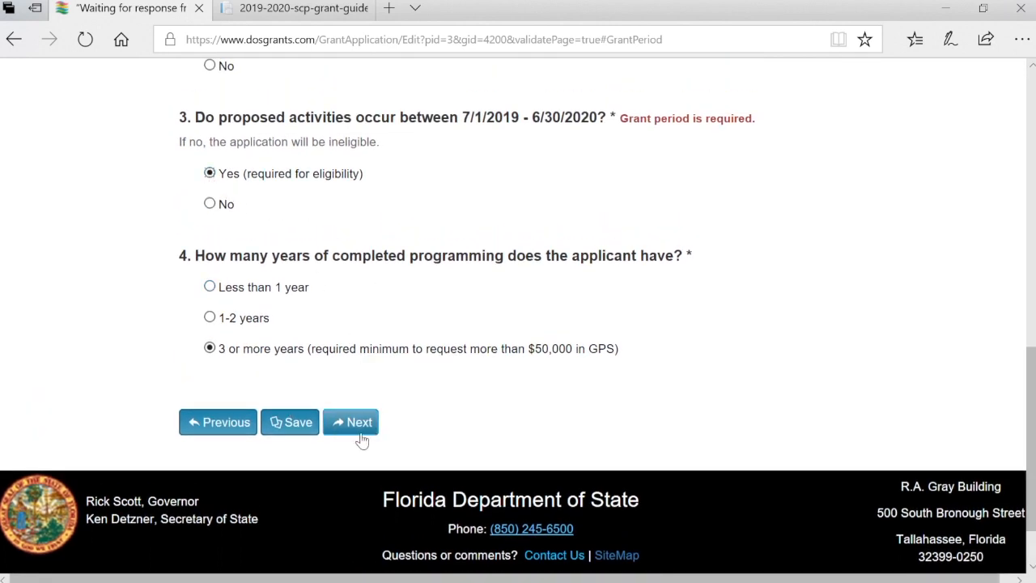
{"action": "left_click", "coordinate": [304, 432]}
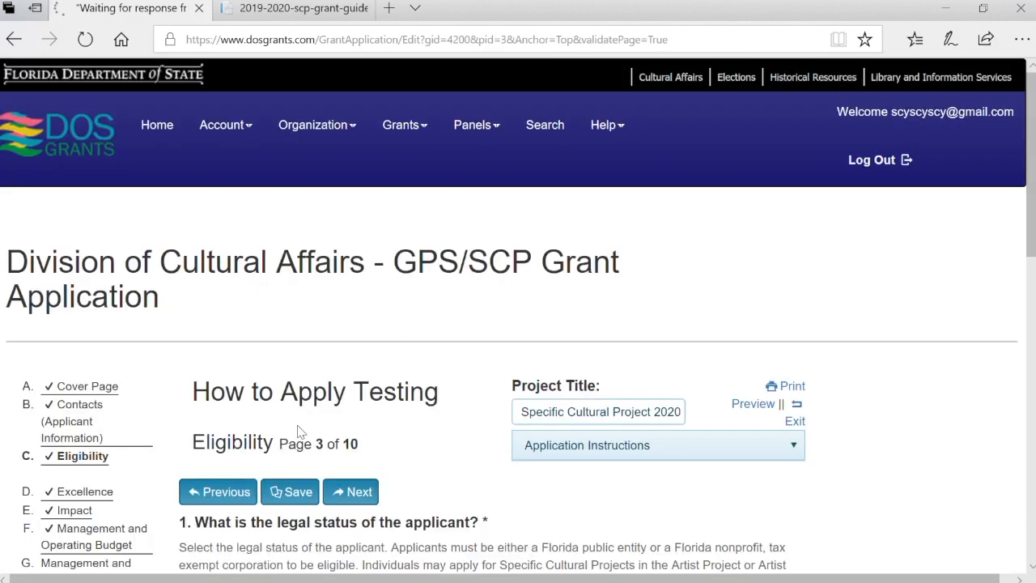
Back on Review & Submit, follow the missing Policies and Procedures error
{"action": "scroll", "coordinate": [96, 477], "scroll_direction": "down", "scroll_amount": 2}
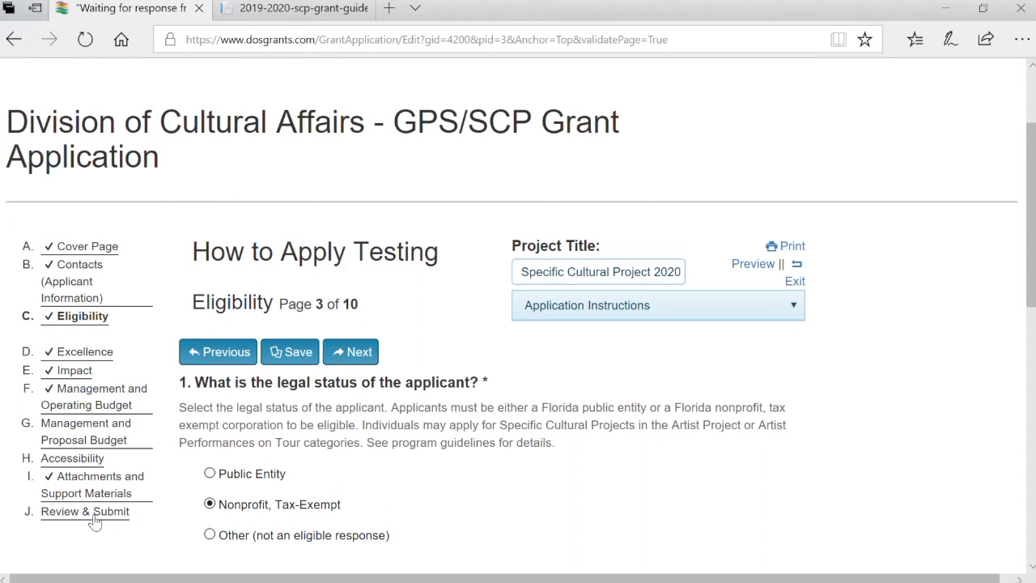
{"action": "left_click", "coordinate": [95, 519]}
{"action": "scroll", "coordinate": [490, 453], "scroll_direction": "down", "scroll_amount": 4}
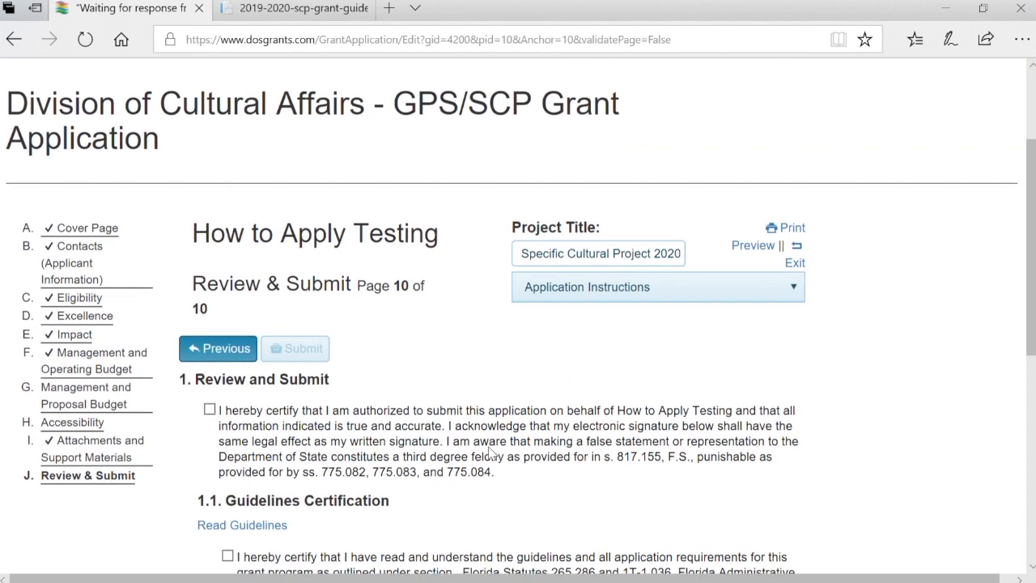
{"action": "scroll", "coordinate": [490, 453], "scroll_direction": "down", "scroll_amount": 1}
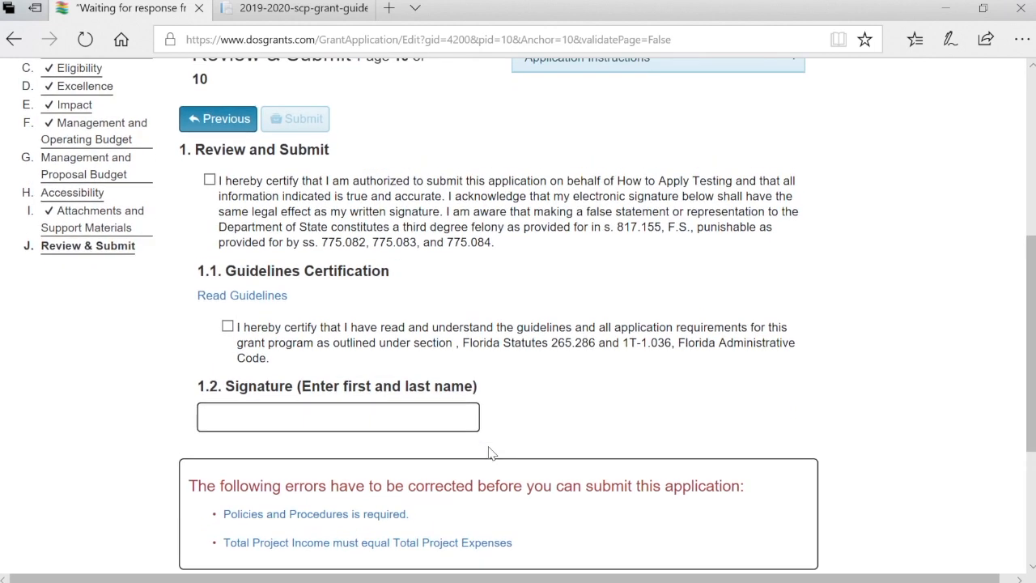
{"action": "left_click", "coordinate": [374, 525]}
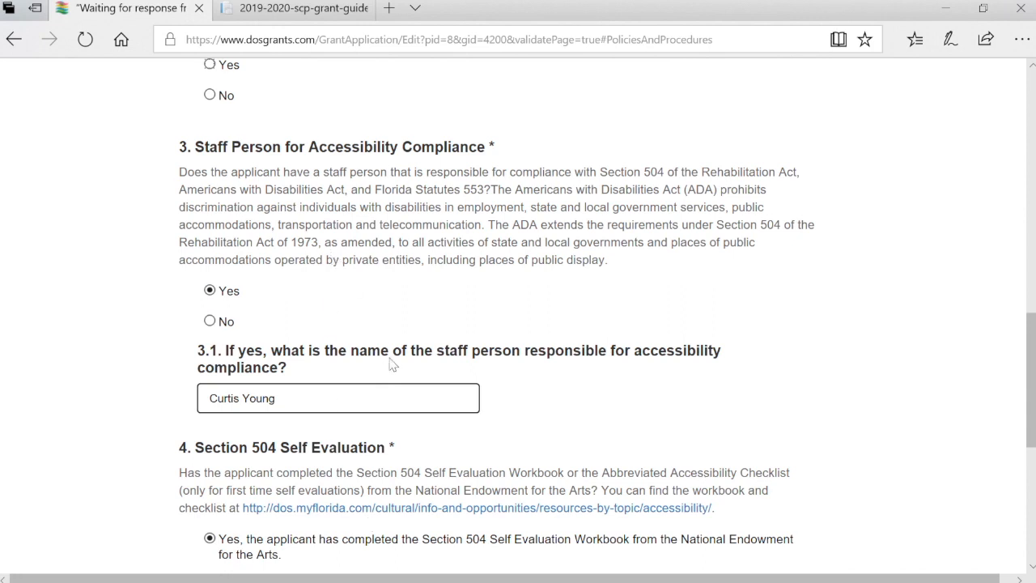
Answer Yes to Policies and Procedures question 2 and save the Accessibility page
{"action": "scroll", "coordinate": [395, 373], "scroll_direction": "up", "scroll_amount": 2}
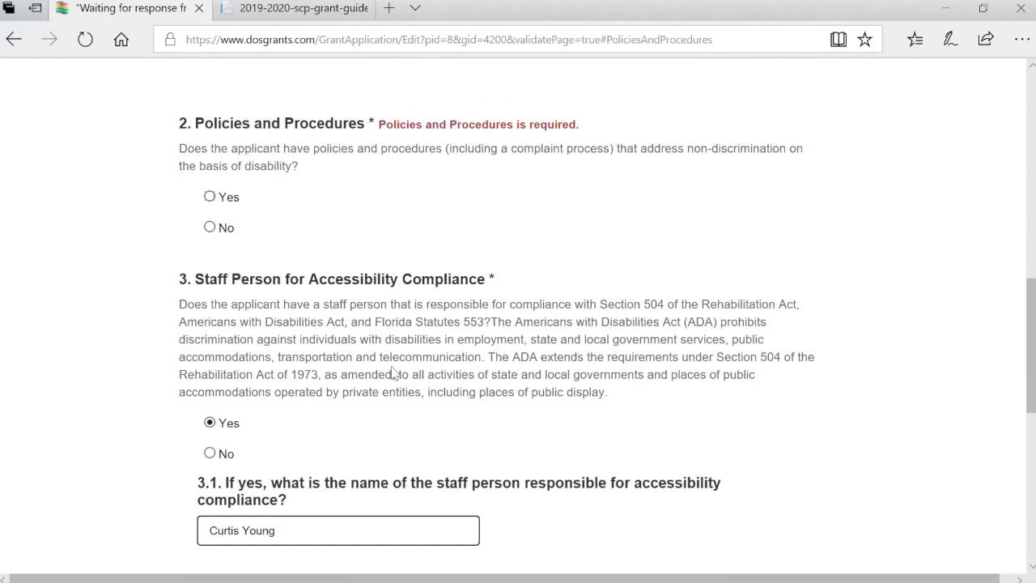
{"action": "left_click", "coordinate": [209, 214]}
{"action": "scroll", "coordinate": [357, 315], "scroll_direction": "down", "scroll_amount": 7}
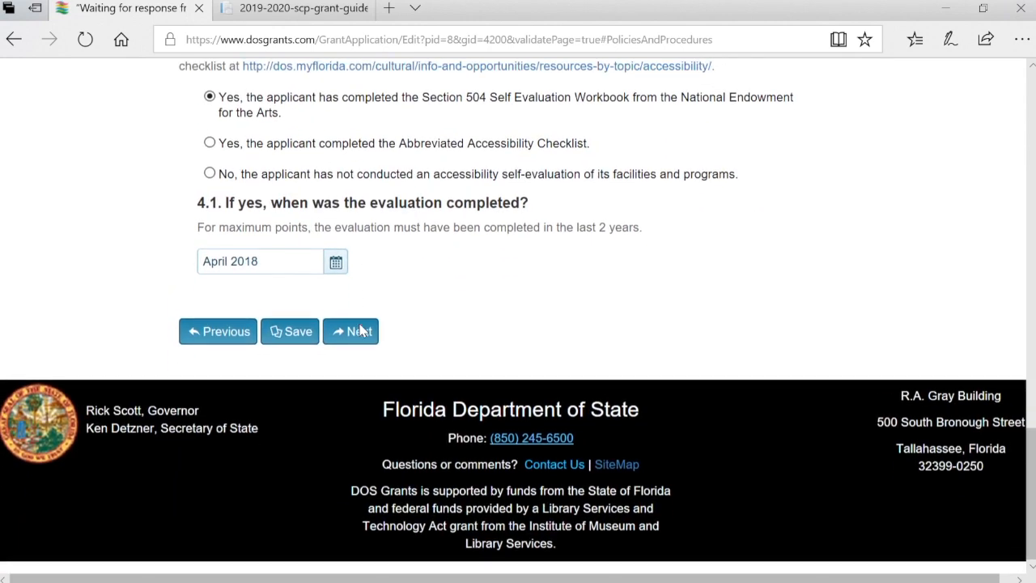
{"action": "left_click", "coordinate": [309, 342]}
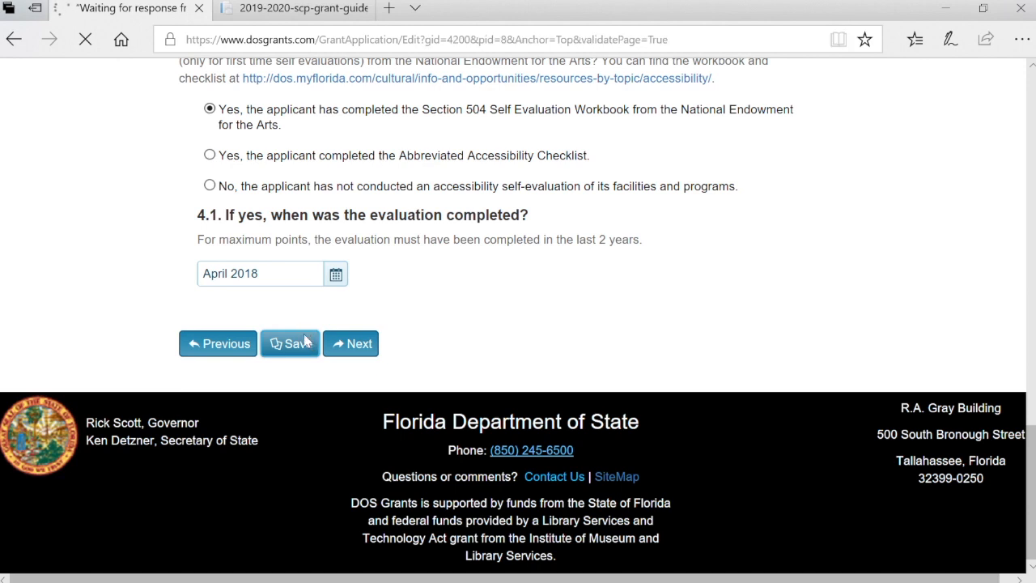
Return to the Review & Submit page
{"action": "scroll", "coordinate": [122, 398], "scroll_direction": "down", "scroll_amount": 2}
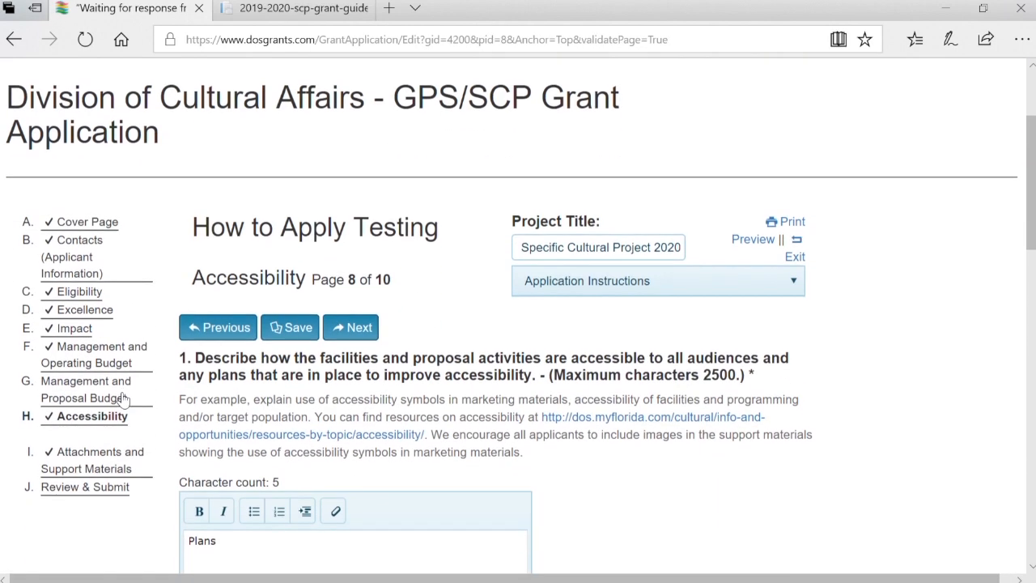
{"action": "left_click", "coordinate": [100, 494]}
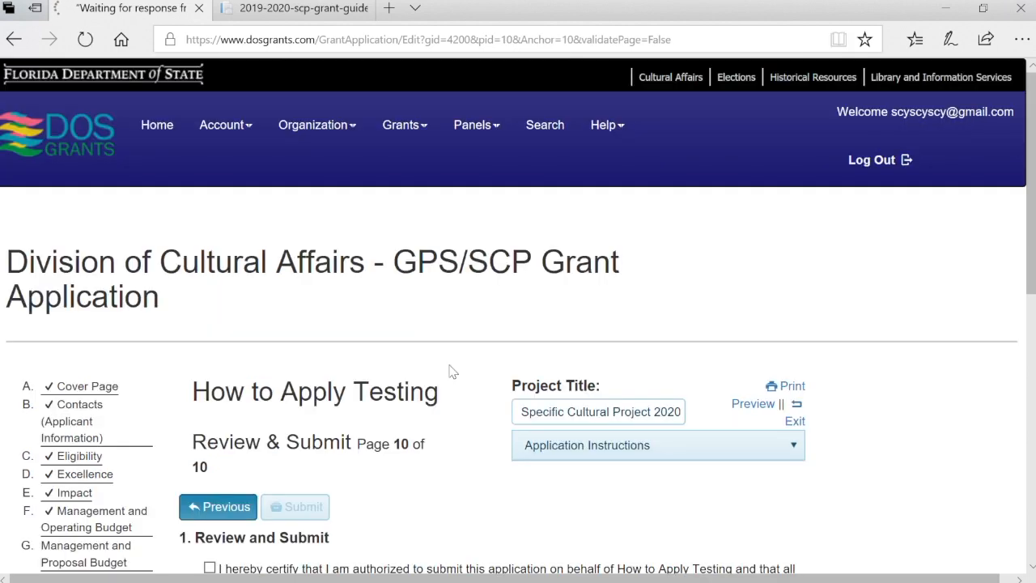
{"action": "scroll", "coordinate": [452, 370], "scroll_direction": "down", "scroll_amount": 5}
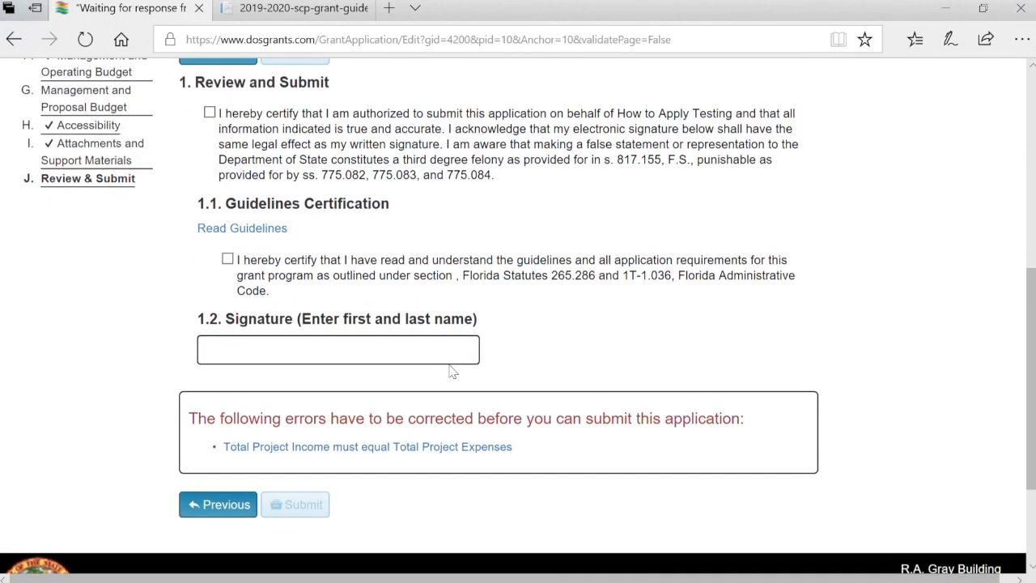
Follow the income-must-equal-expenses error into the budget and locate the $16,000 Tickets admissions income
{"action": "left_click", "coordinate": [436, 452]}
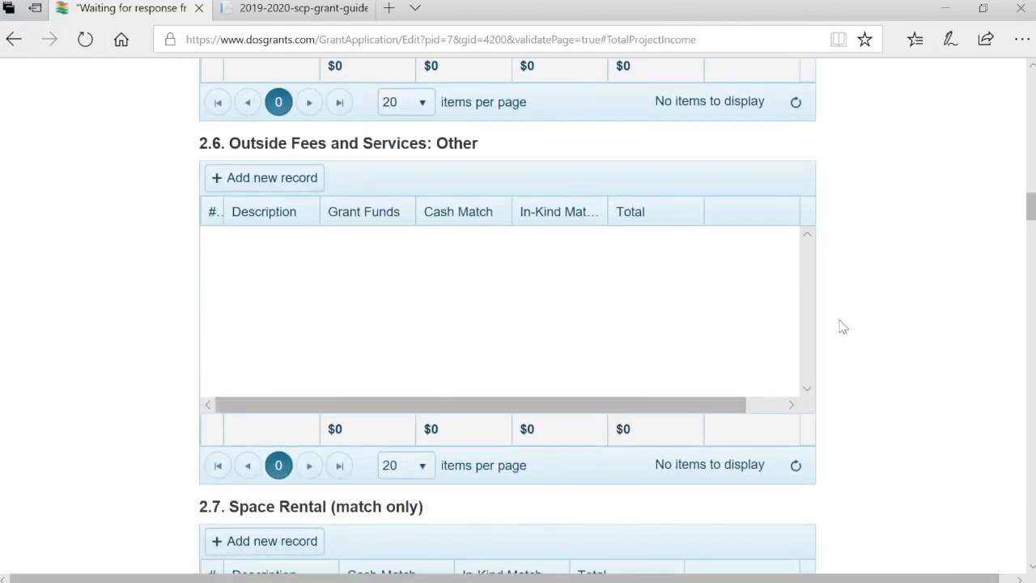
{"action": "scroll", "coordinate": [842, 326], "scroll_direction": "down", "scroll_amount": 10}
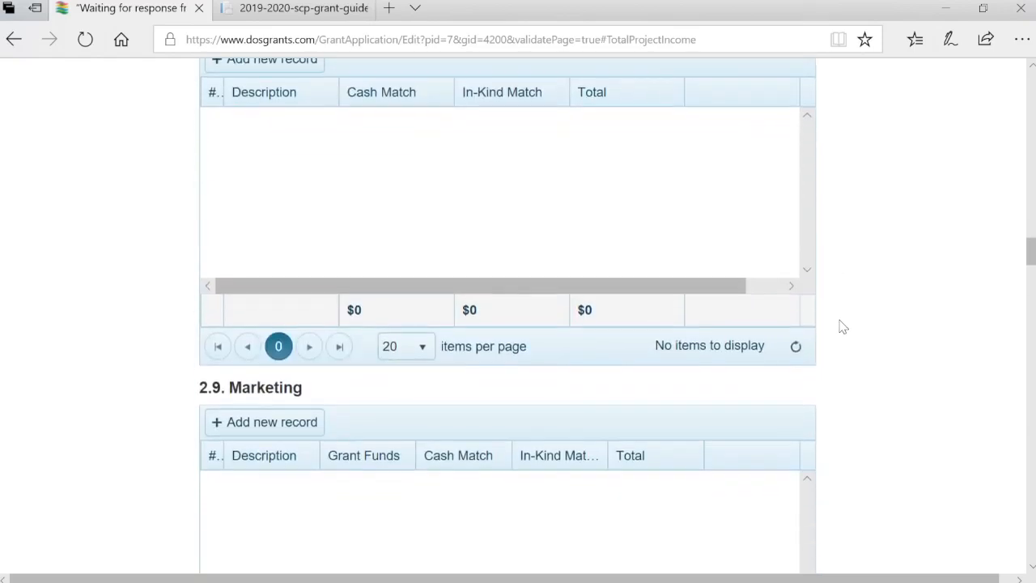
{"action": "scroll", "coordinate": [842, 327], "scroll_direction": "down", "scroll_amount": 10}
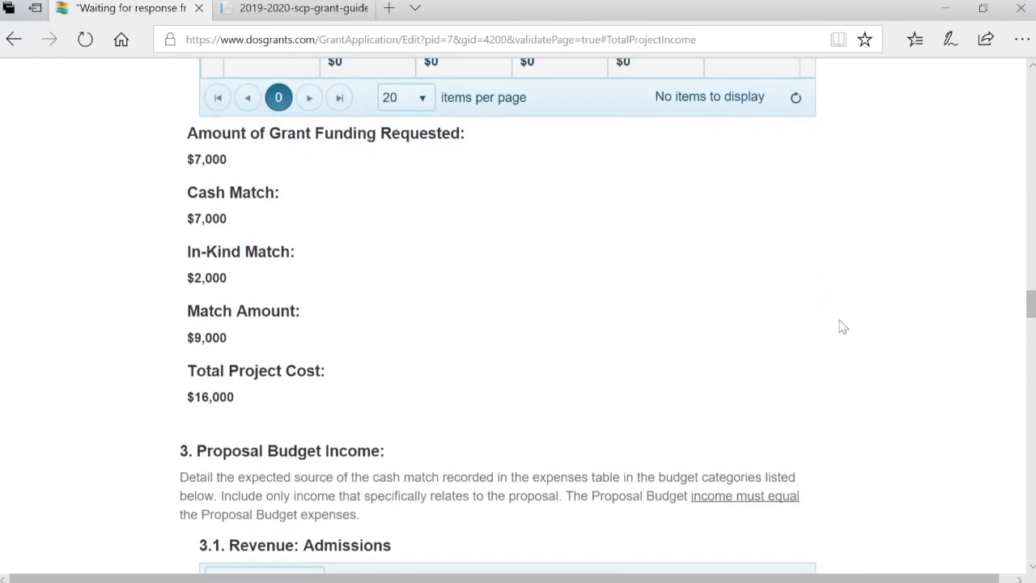
{"action": "scroll", "coordinate": [842, 326], "scroll_direction": "down", "scroll_amount": 3}
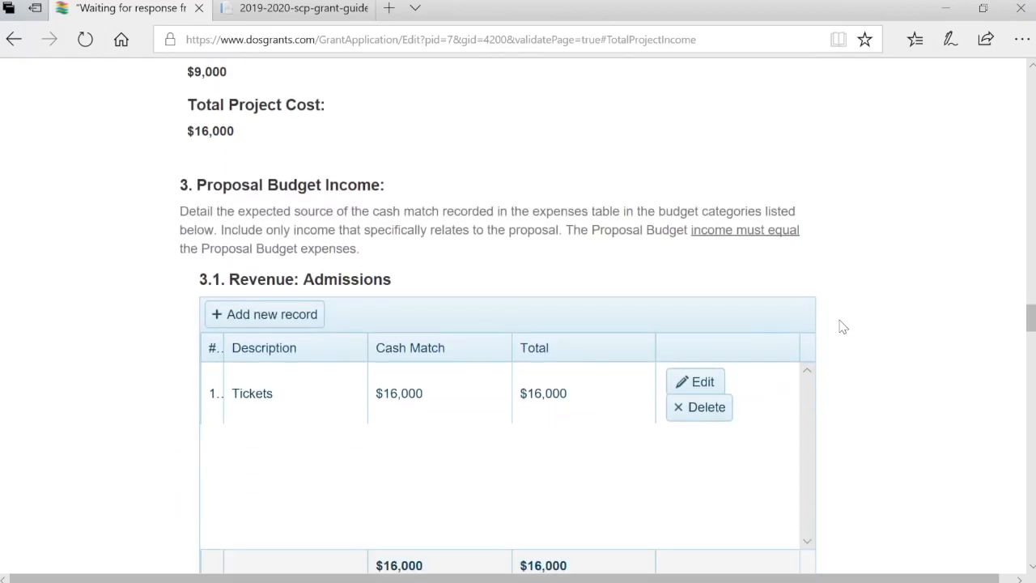
{"action": "scroll", "coordinate": [842, 326], "scroll_direction": "down", "scroll_amount": 6}
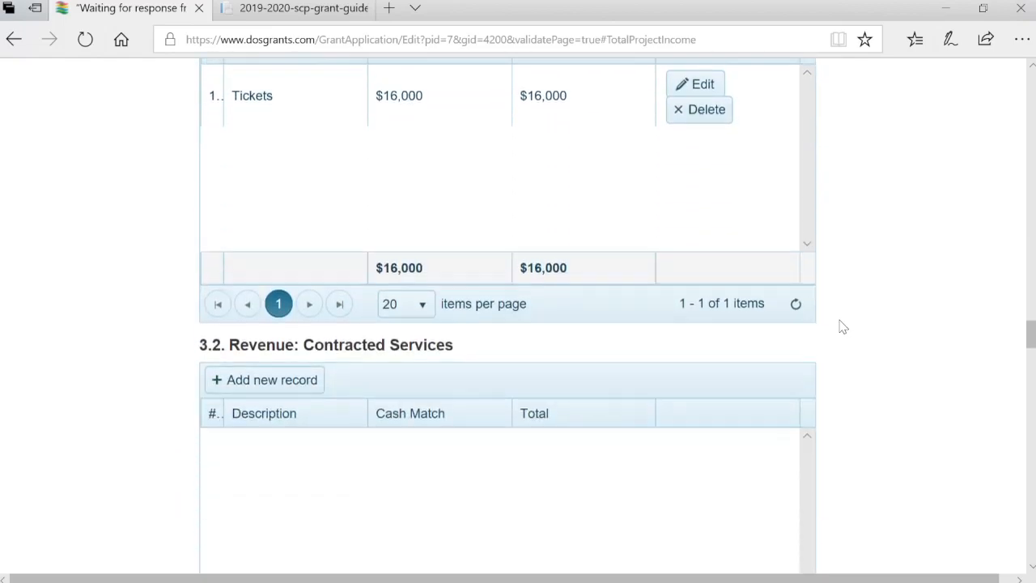
{"action": "scroll", "coordinate": [842, 326], "scroll_direction": "down", "scroll_amount": 10}
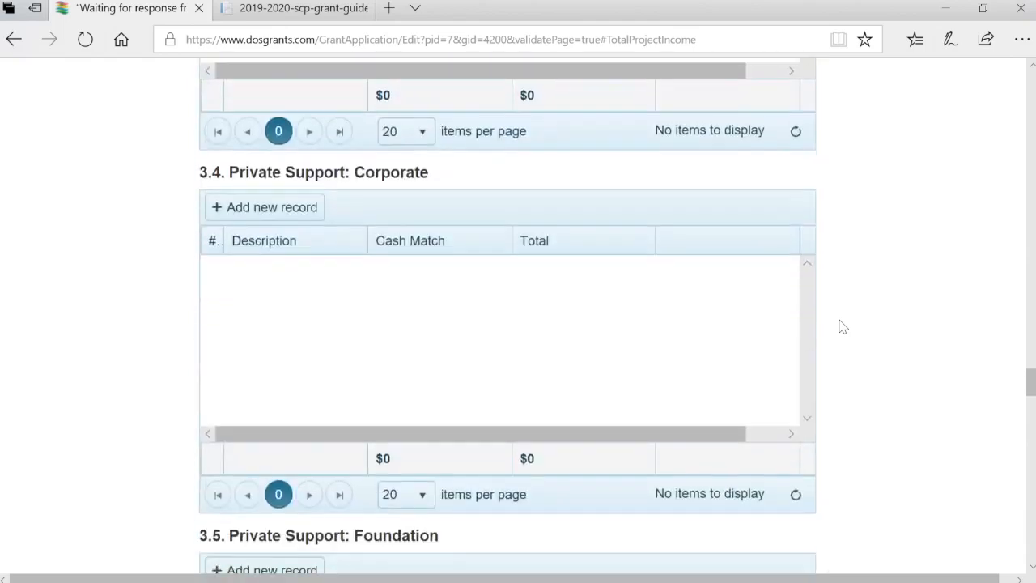
{"action": "scroll", "coordinate": [842, 326], "scroll_direction": "down", "scroll_amount": 14}
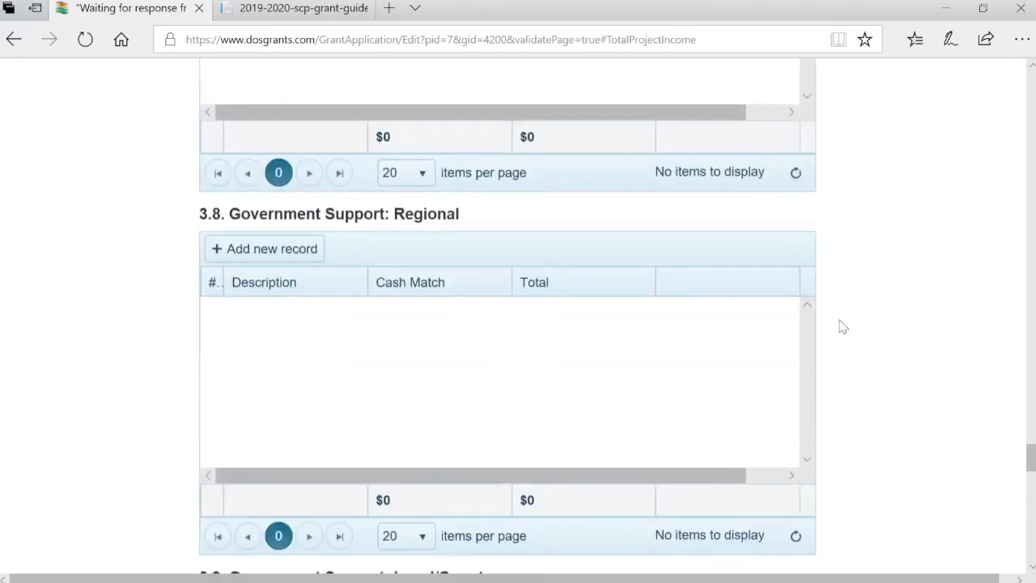
{"action": "scroll", "coordinate": [842, 327], "scroll_direction": "down", "scroll_amount": 8}
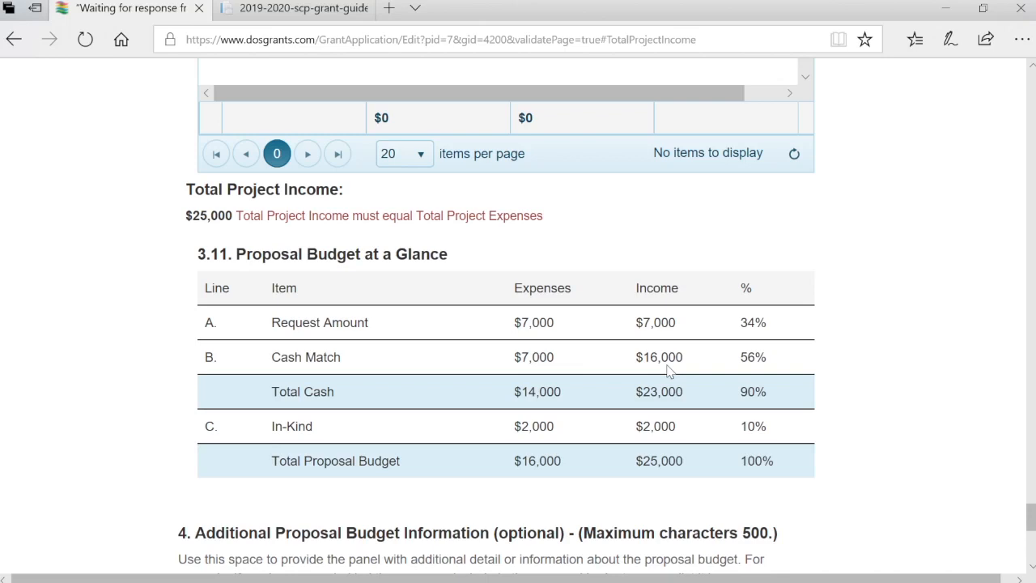
{"action": "scroll", "coordinate": [669, 370], "scroll_direction": "up", "scroll_amount": 20}
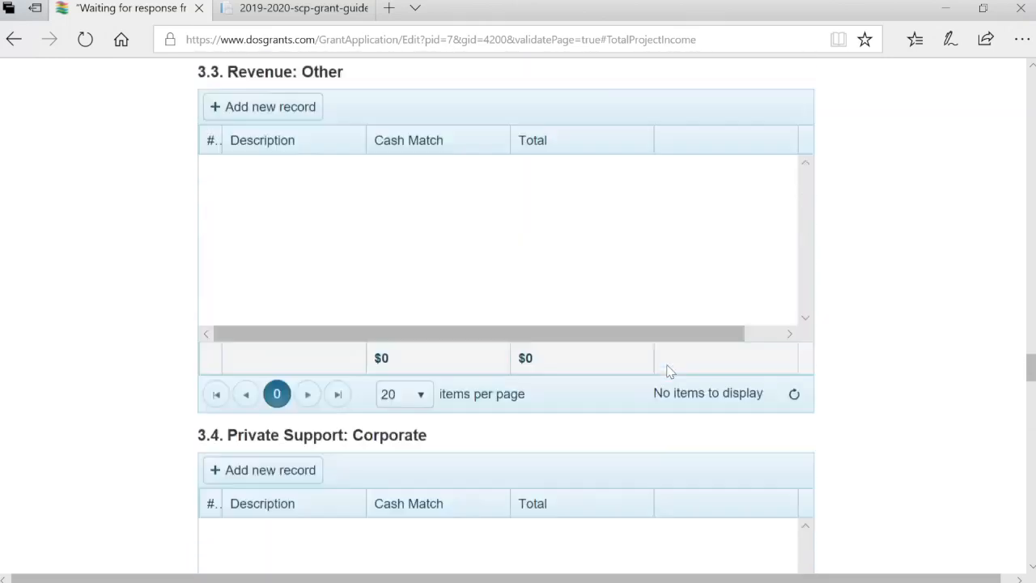
{"action": "scroll", "coordinate": [669, 370], "scroll_direction": "up", "scroll_amount": 8}
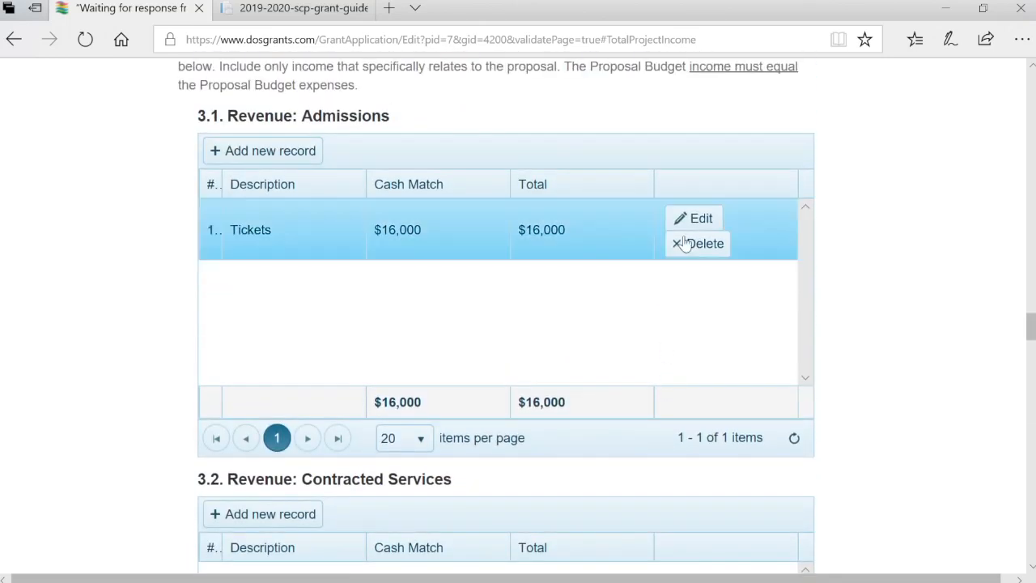
Change the Tickets admissions cash match to $7,000 and save the proposal budget
{"action": "left_click", "coordinate": [696, 218]}
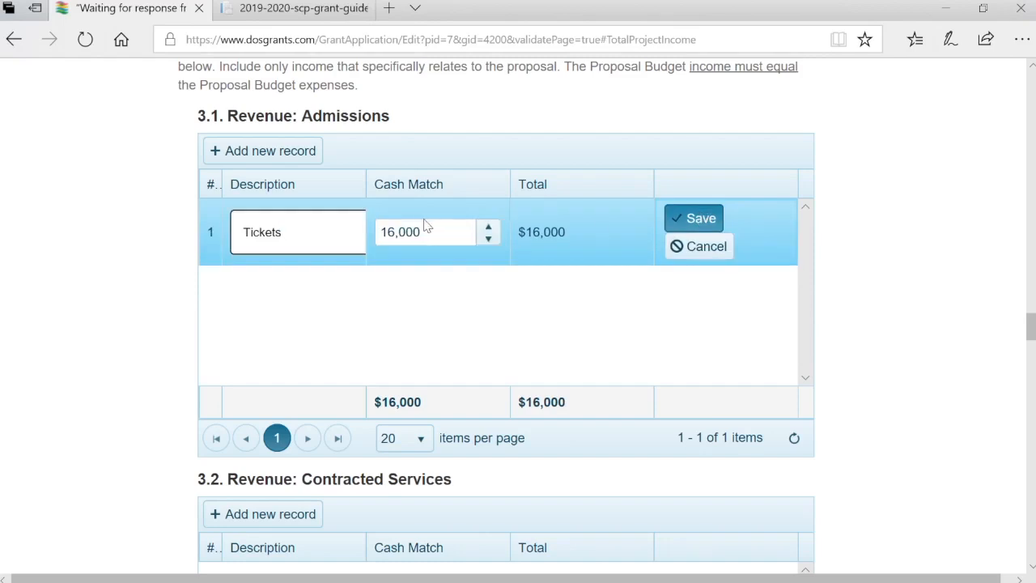
{"action": "left_click", "coordinate": [464, 239]}
{"action": "key", "text": "BackSpace"}
{"action": "key", "text": "BackSpace"}
{"action": "key", "text": "BackSpace"}
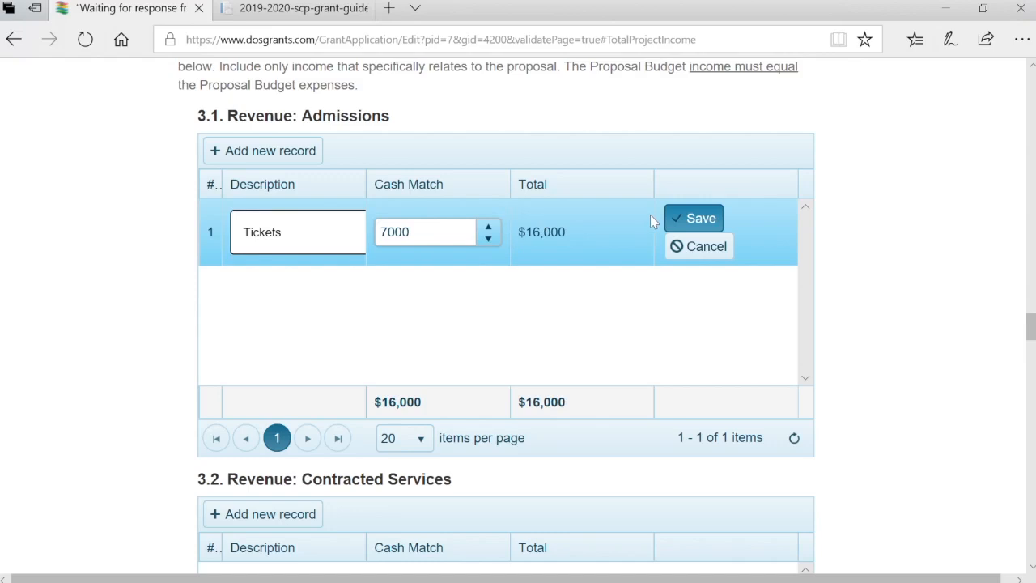
{"action": "left_click", "coordinate": [718, 219]}
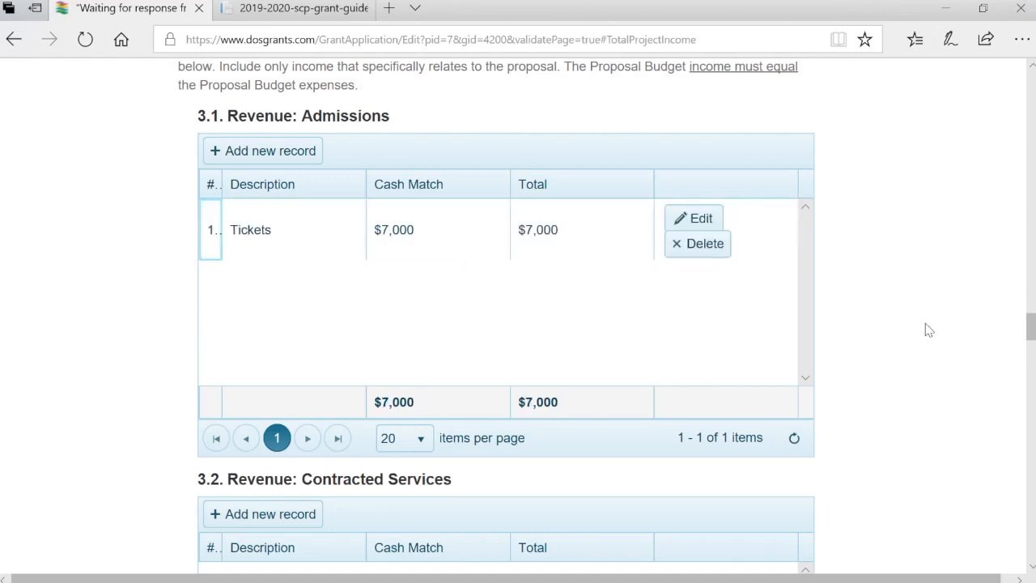
{"action": "scroll", "coordinate": [929, 330], "scroll_direction": "down", "scroll_amount": 20}
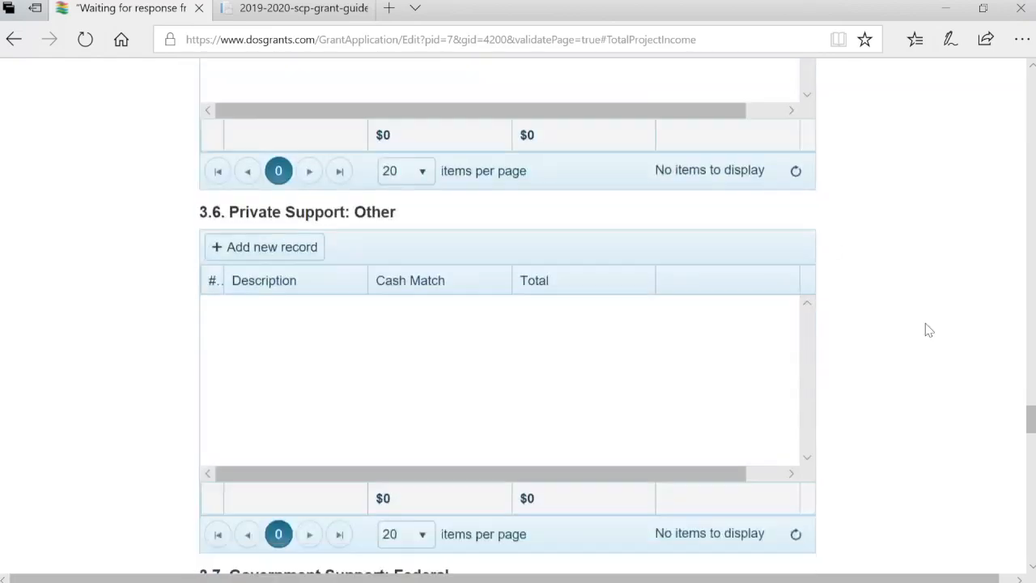
{"action": "scroll", "coordinate": [929, 330], "scroll_direction": "down", "scroll_amount": 12}
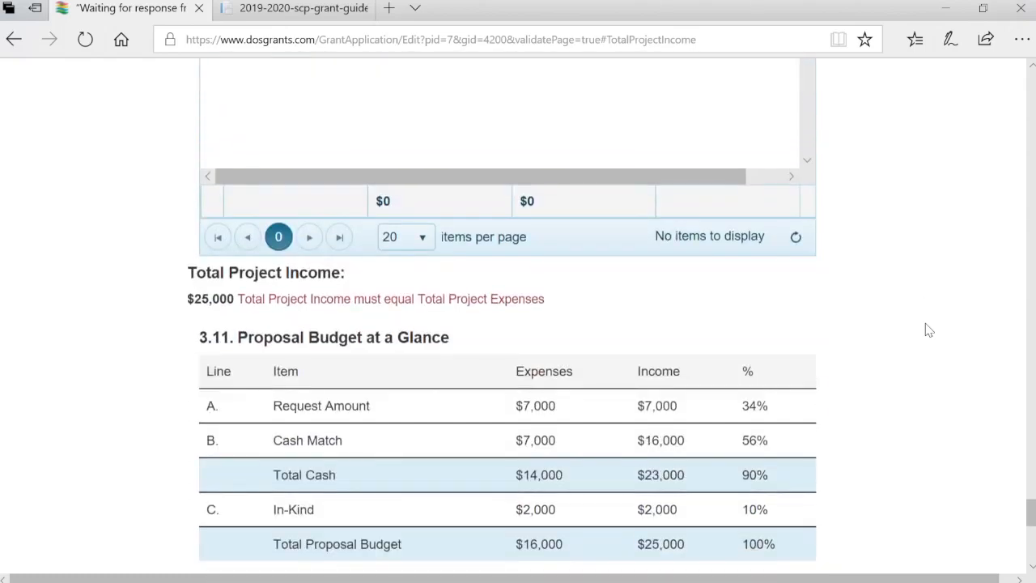
{"action": "scroll", "coordinate": [929, 329], "scroll_direction": "down", "scroll_amount": 1}
{"action": "scroll", "coordinate": [929, 328], "scroll_direction": "down", "scroll_amount": 15}
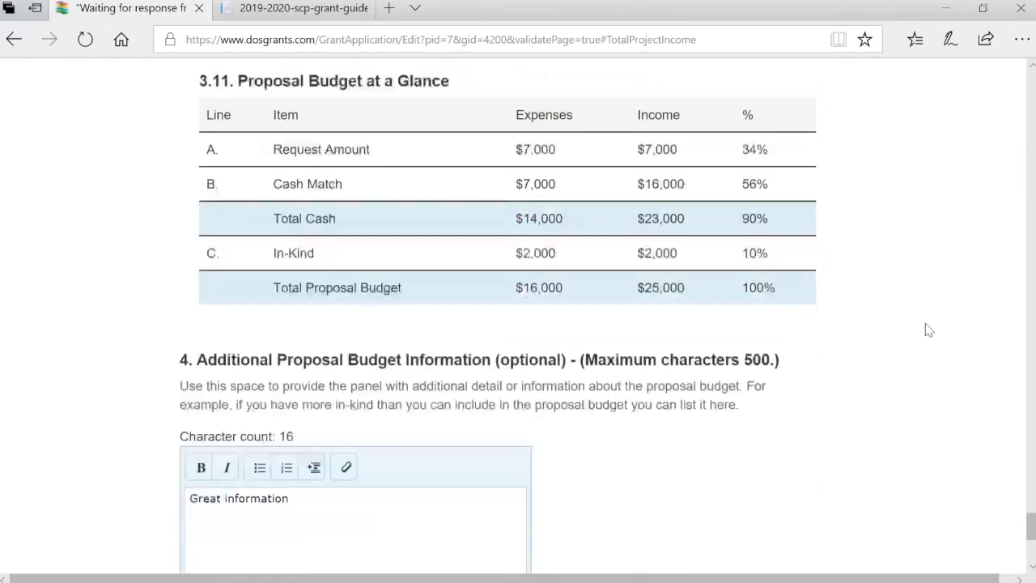
{"action": "scroll", "coordinate": [926, 329], "scroll_direction": "up", "scroll_amount": 1}
{"action": "left_click", "coordinate": [300, 330]}
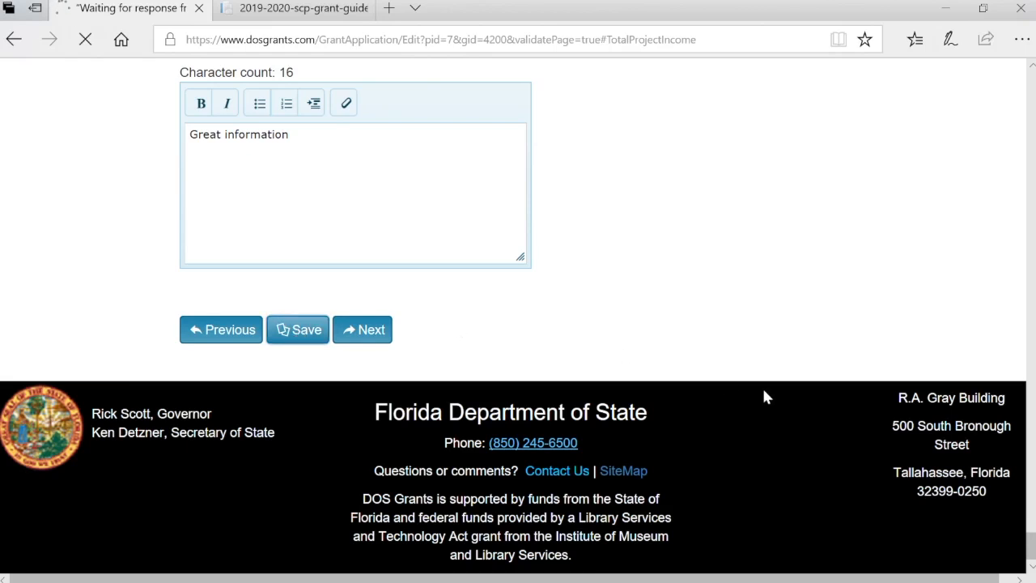
Check the budget now balances at $16,000 and open the application's print preview
{"action": "scroll", "coordinate": [765, 397], "scroll_direction": "down", "scroll_amount": 12}
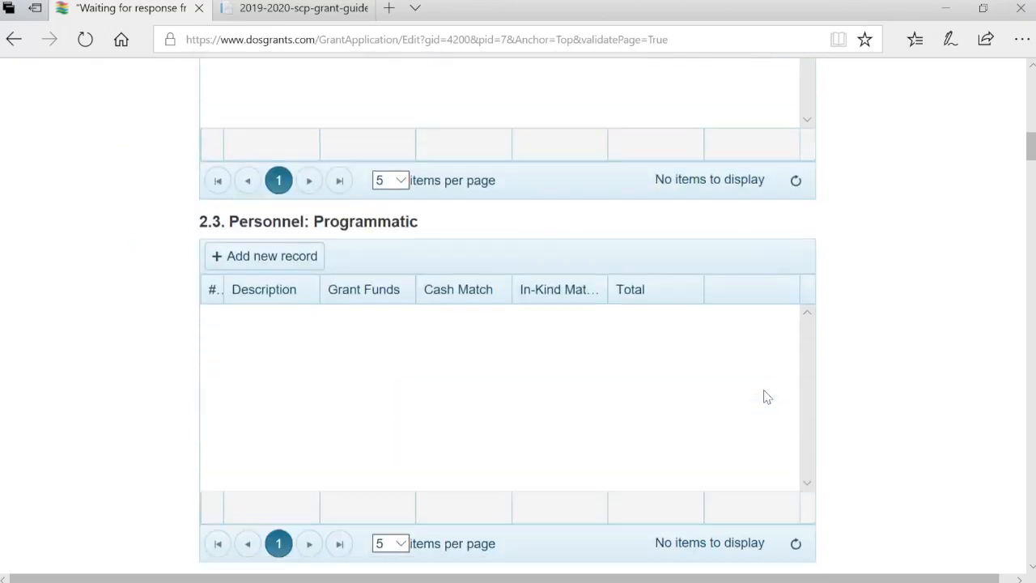
{"action": "scroll", "coordinate": [767, 397], "scroll_direction": "down", "scroll_amount": 15}
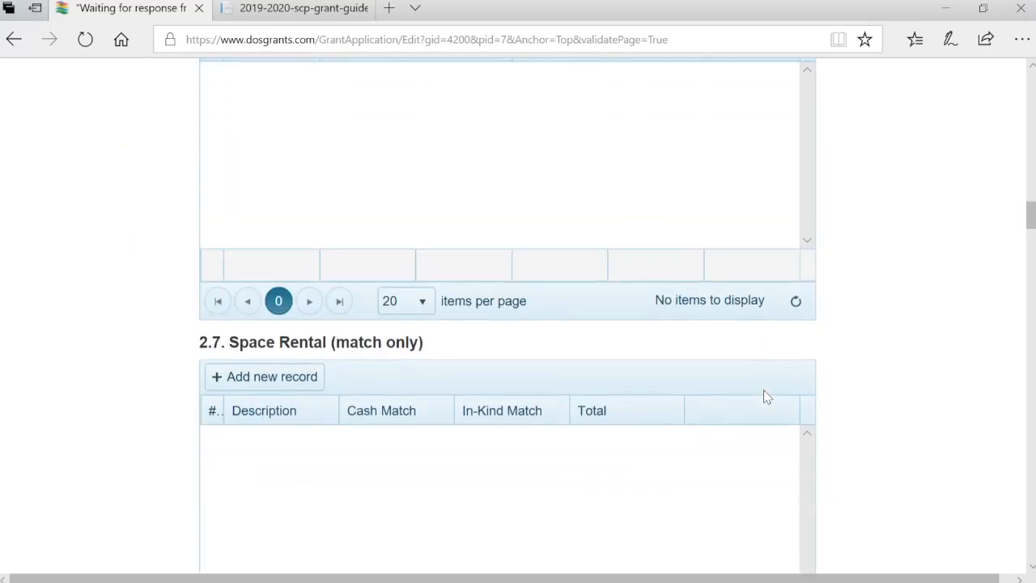
{"action": "scroll", "coordinate": [768, 397], "scroll_direction": "down", "scroll_amount": 15}
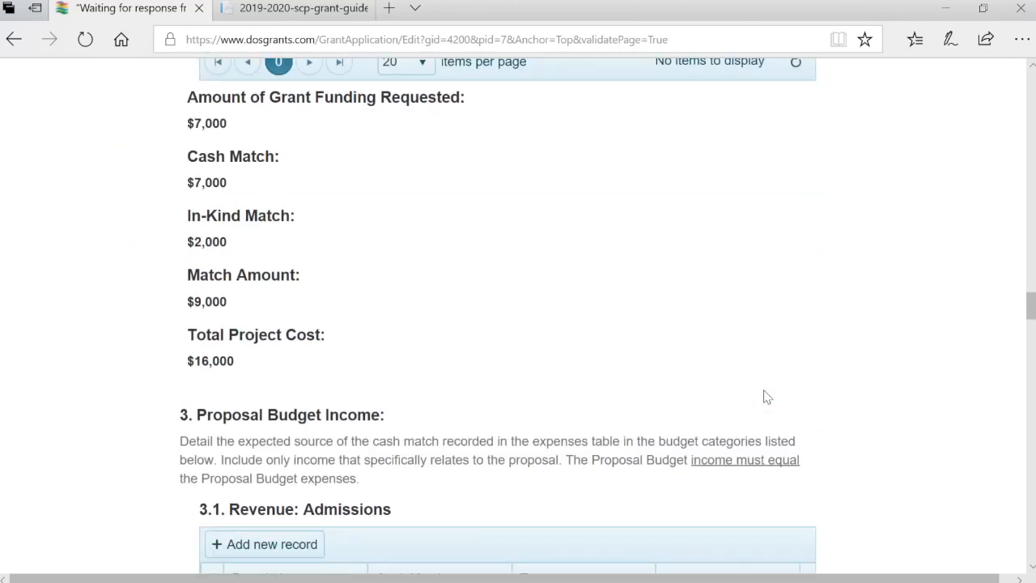
{"action": "scroll", "coordinate": [768, 396], "scroll_direction": "down", "scroll_amount": 4}
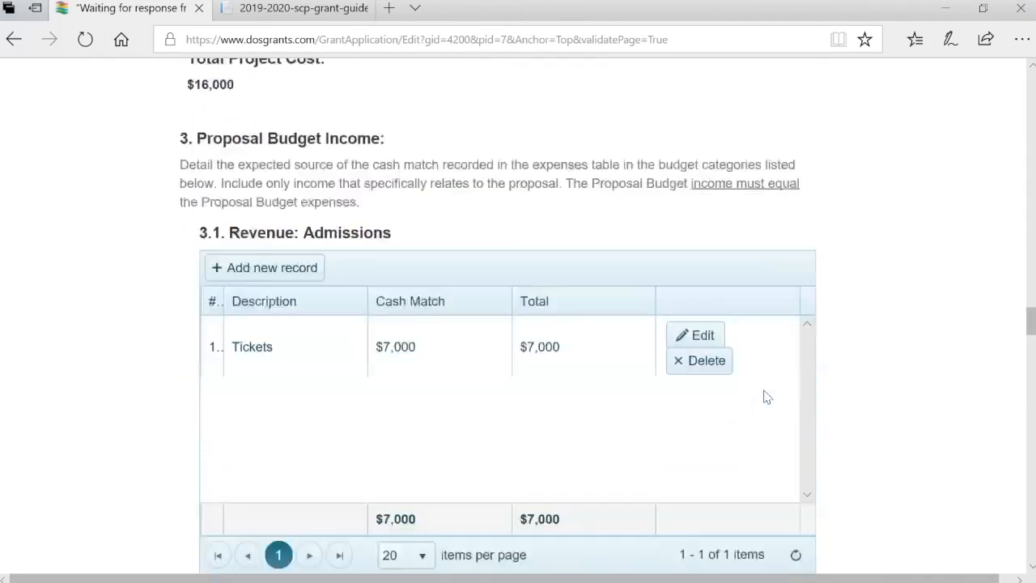
{"action": "scroll", "coordinate": [768, 397], "scroll_direction": "down", "scroll_amount": 15}
{"action": "scroll", "coordinate": [767, 397], "scroll_direction": "down", "scroll_amount": 15}
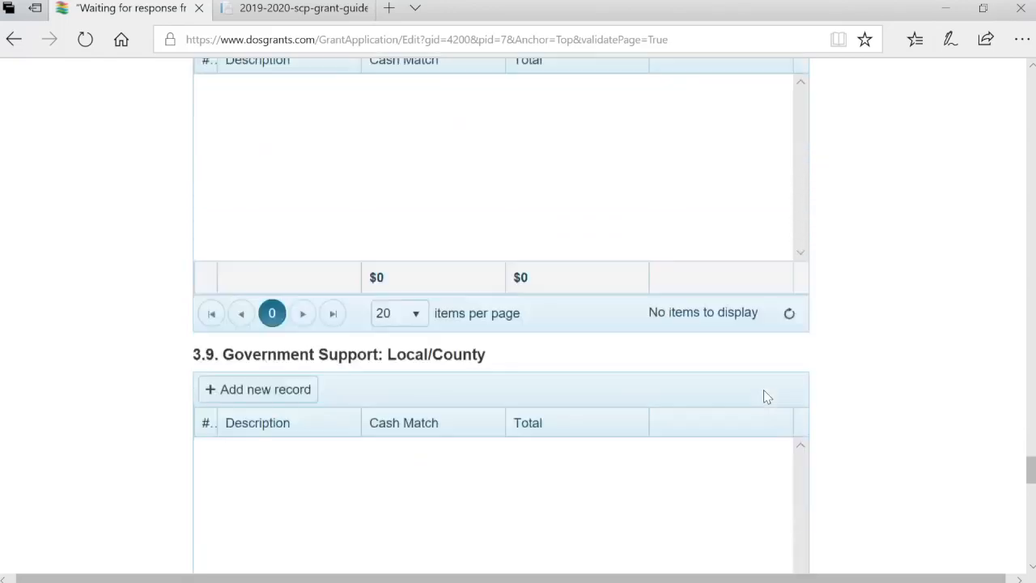
{"action": "scroll", "coordinate": [767, 397], "scroll_direction": "down", "scroll_amount": 10}
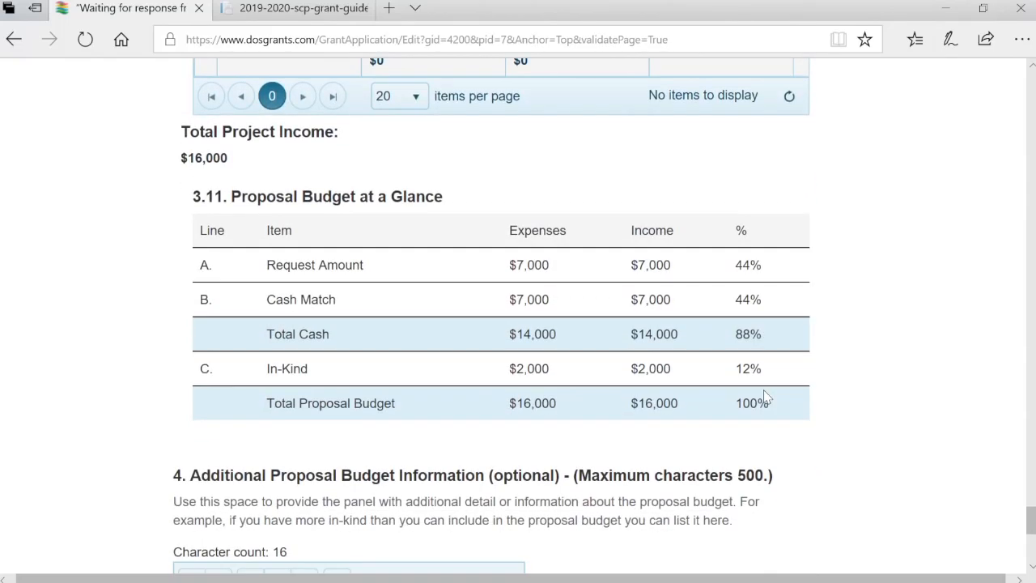
{"action": "scroll", "coordinate": [843, 366], "scroll_direction": "up", "scroll_amount": 4}
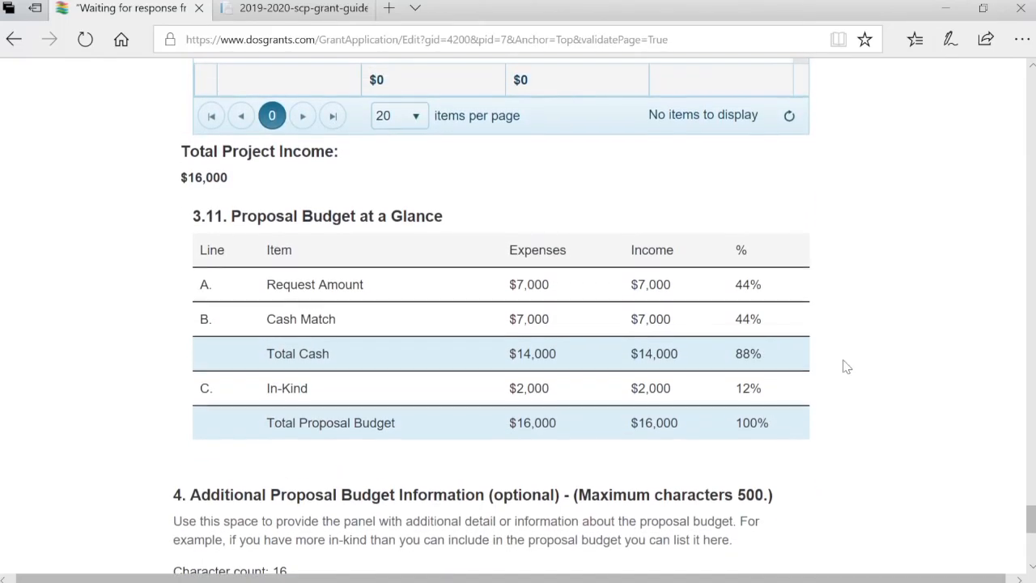
{"action": "scroll", "coordinate": [843, 366], "scroll_direction": "up", "scroll_amount": 20}
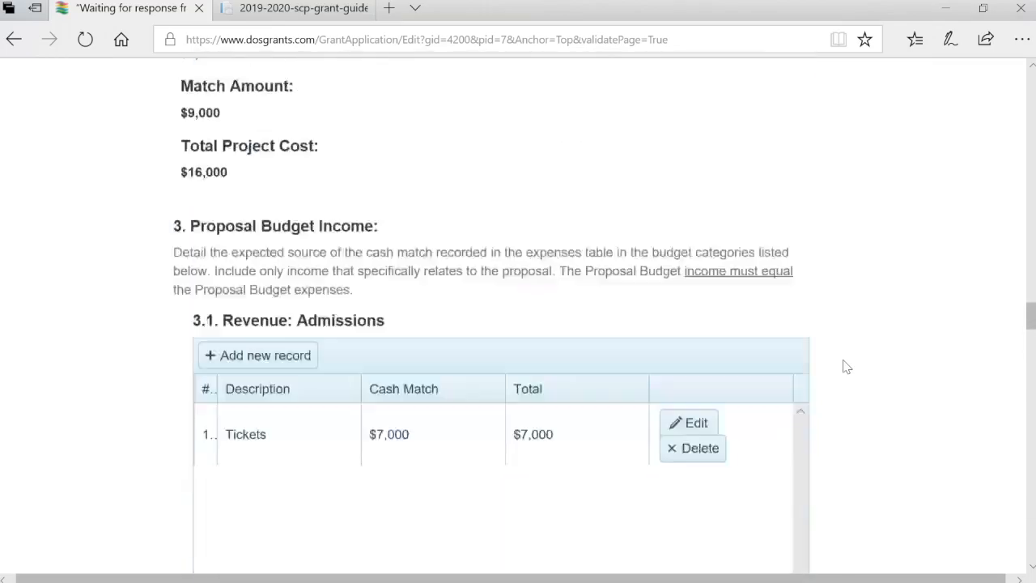
{"action": "scroll", "coordinate": [843, 366], "scroll_direction": "up", "scroll_amount": 20}
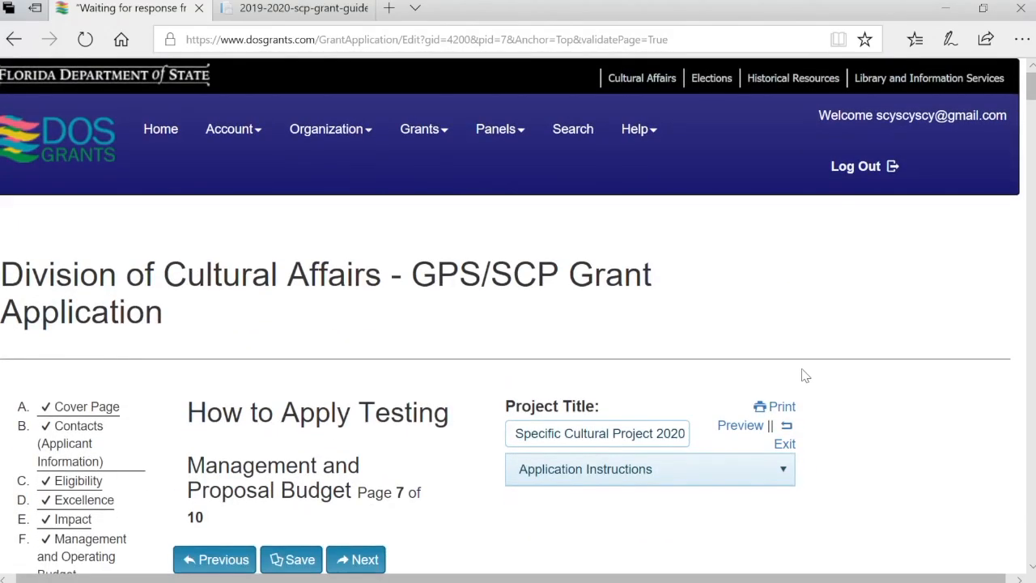
{"action": "left_click", "coordinate": [732, 431]}
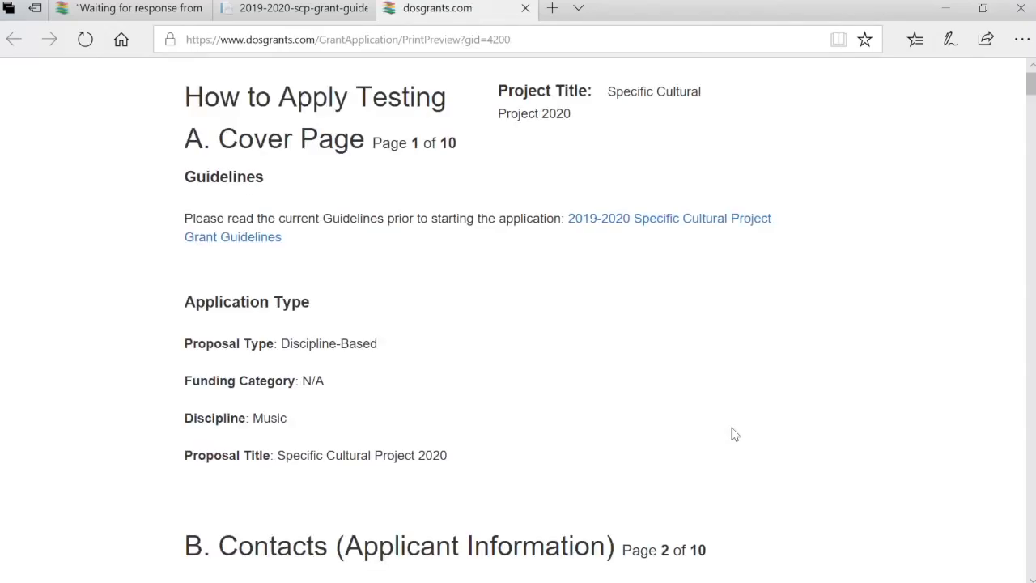
Search the preview for 'cash m' to confirm the $7,000 Tickets cash match, then close it
{"action": "key", "text": "ctrl+f"}
{"action": "type", "text": "cas"}
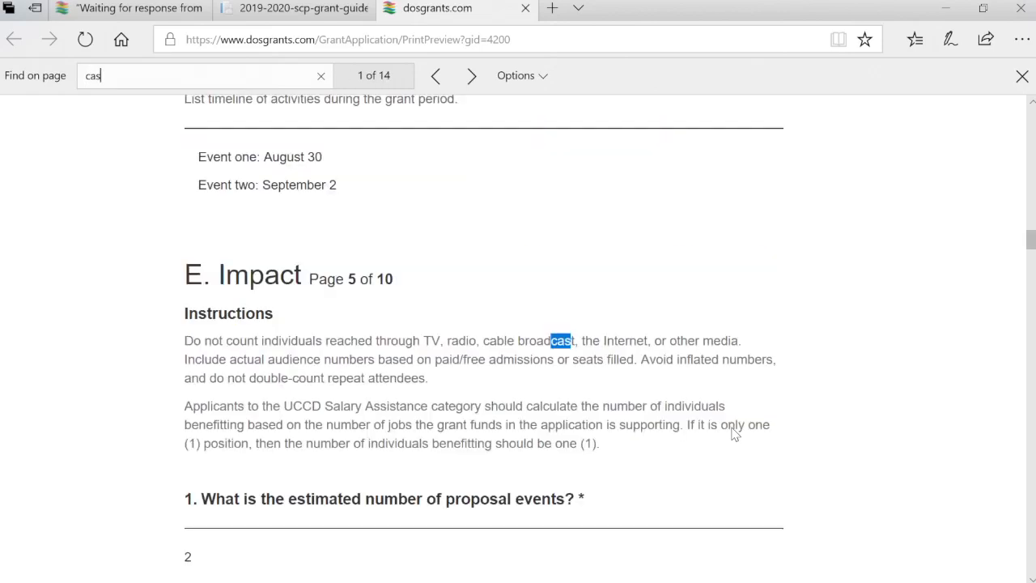
{"action": "type", "text": "h m"}
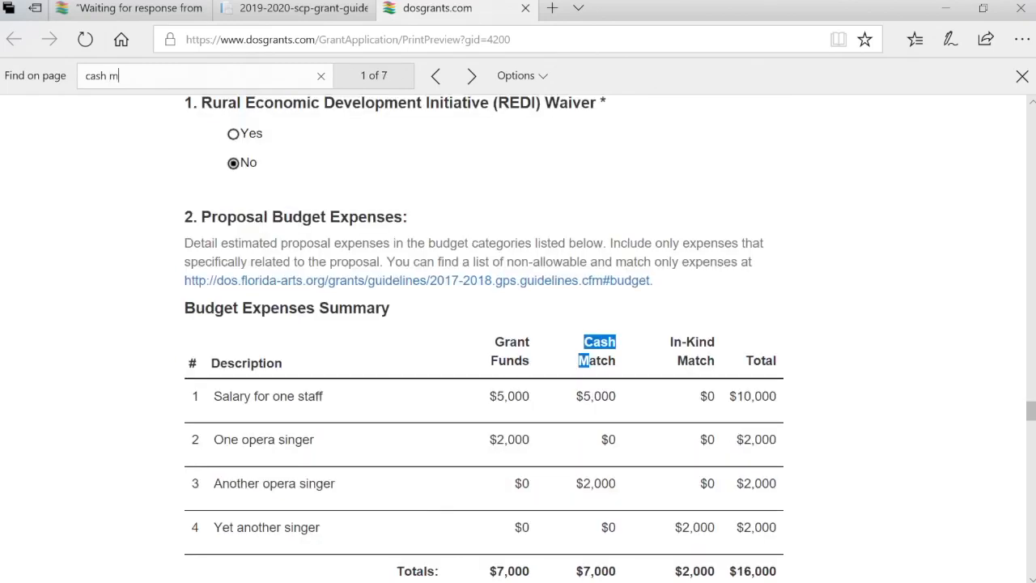
{"action": "left_click", "coordinate": [817, 527]}
{"action": "scroll", "coordinate": [817, 528], "scroll_direction": "down", "scroll_amount": 4}
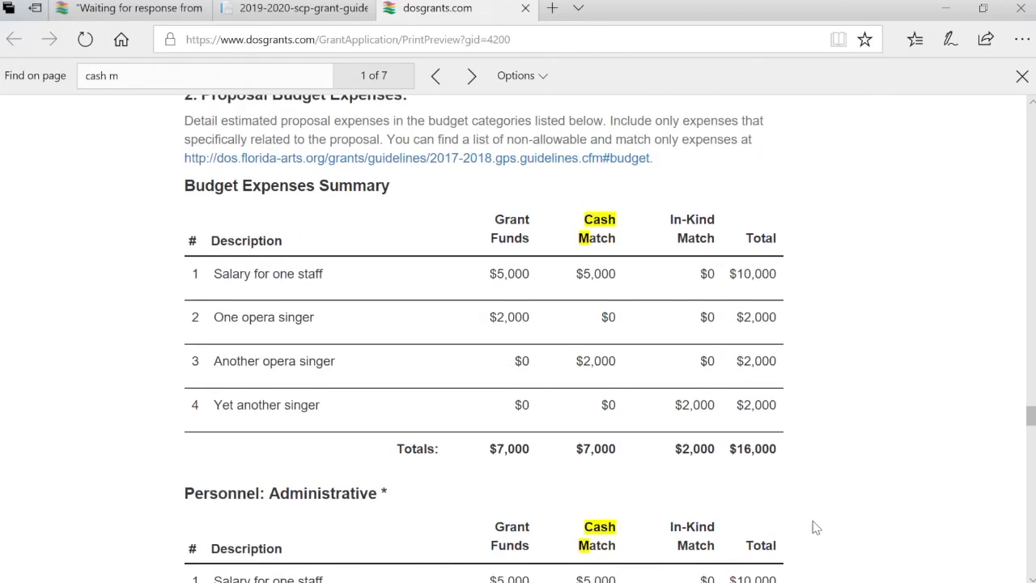
{"action": "scroll", "coordinate": [816, 527], "scroll_direction": "down", "scroll_amount": 6}
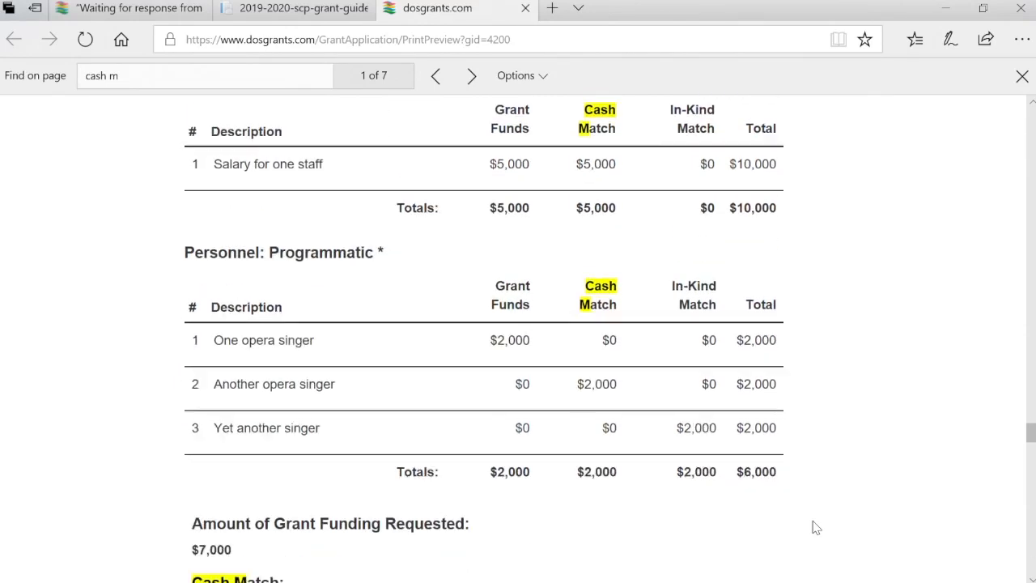
{"action": "scroll", "coordinate": [816, 528], "scroll_direction": "down", "scroll_amount": 4}
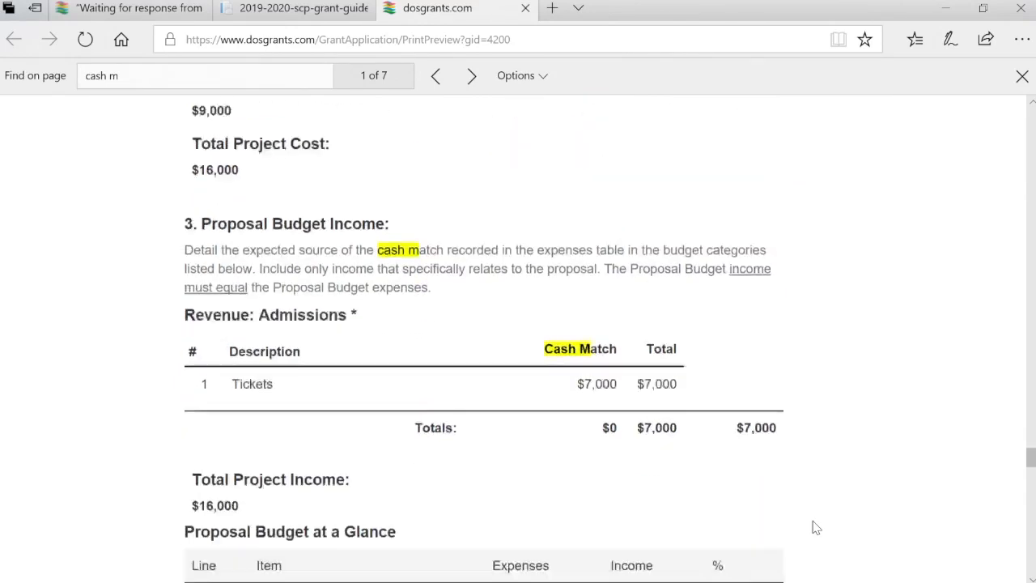
{"action": "scroll", "coordinate": [908, 358], "scroll_direction": "up", "scroll_amount": 20}
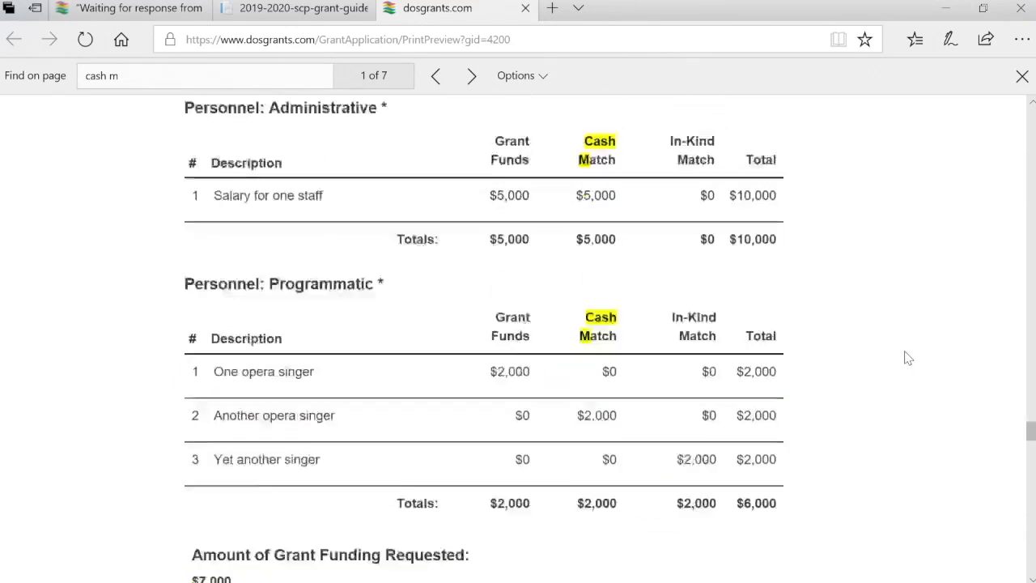
{"action": "scroll", "coordinate": [908, 358], "scroll_direction": "up", "scroll_amount": 15}
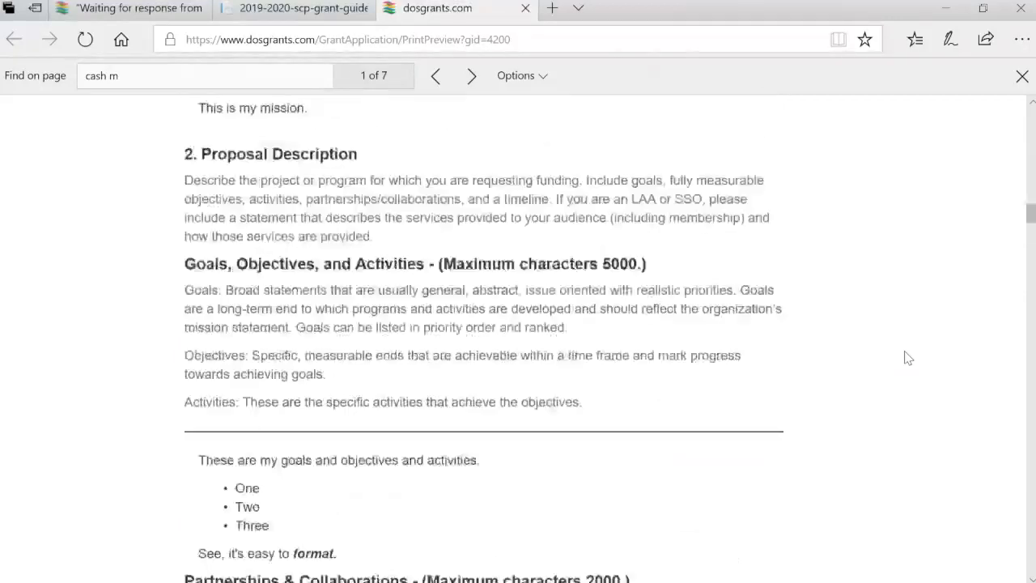
{"action": "left_click", "coordinate": [526, 8]}
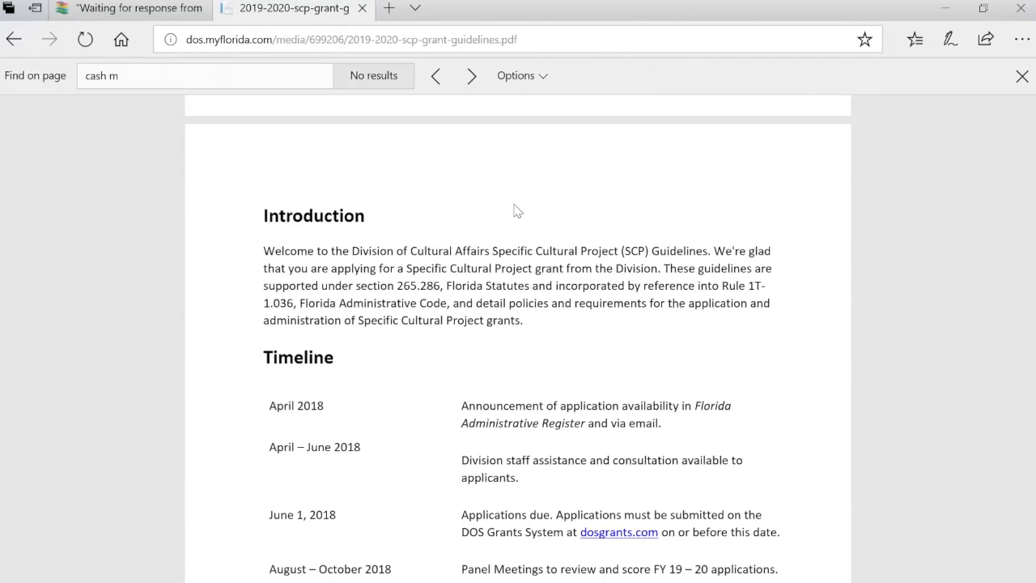
Load dosgrants.com and open the Specific Cultural Project 2020 application for editing
{"action": "left_click", "coordinate": [323, 45]}
{"action": "type", "text": "dos"}
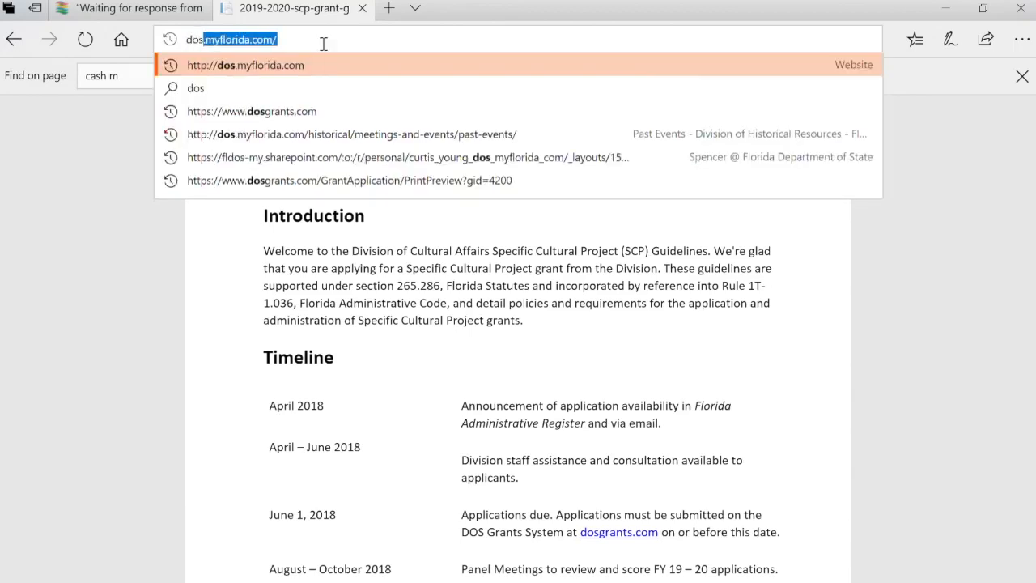
{"action": "type", "text": "g"}
{"action": "key", "text": "Return"}
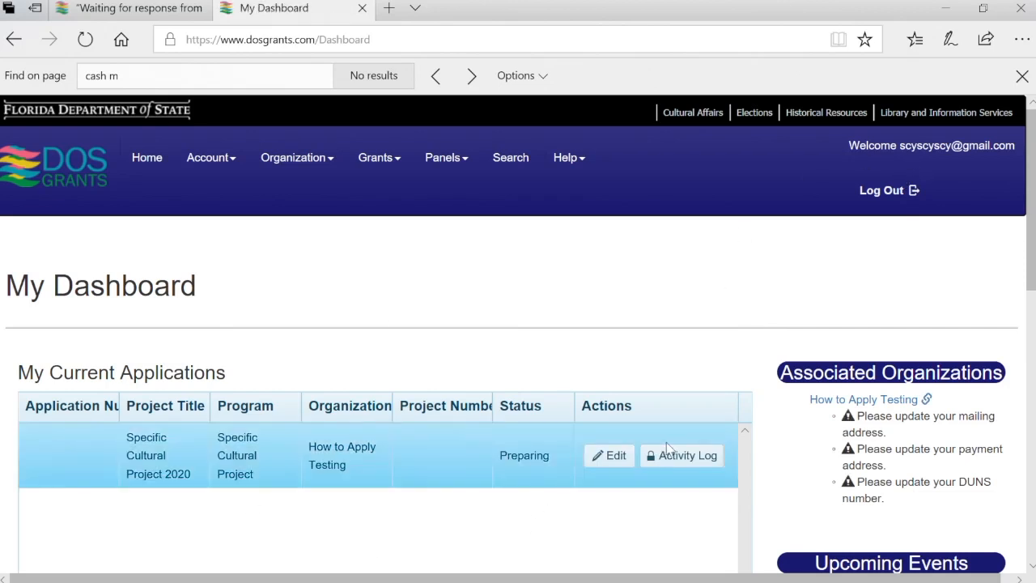
{"action": "left_click", "coordinate": [616, 466]}
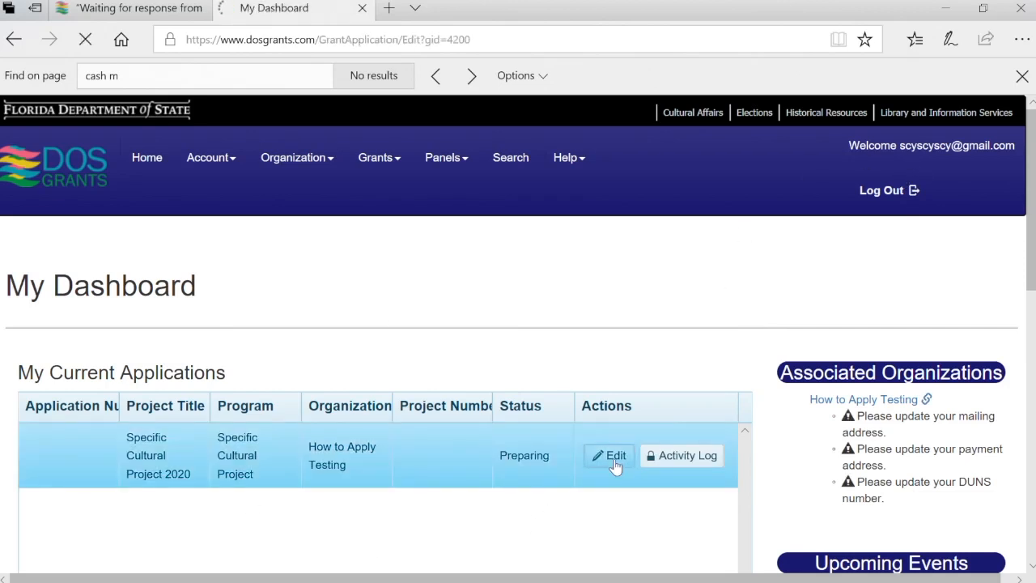
Go to the Review & Submit page and begin the signature
{"action": "scroll", "coordinate": [616, 466], "scroll_direction": "down", "scroll_amount": 3}
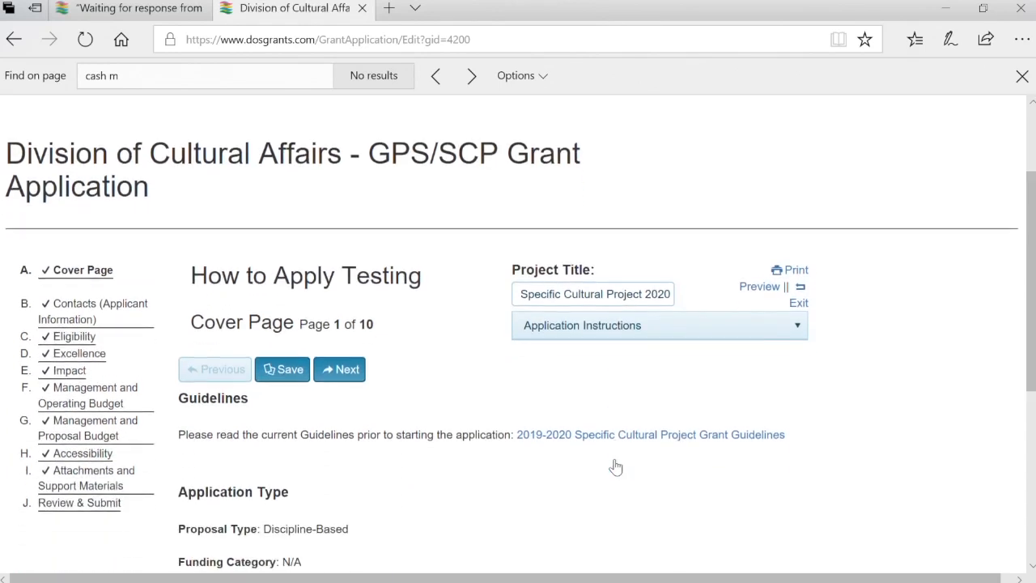
{"action": "left_click", "coordinate": [105, 517]}
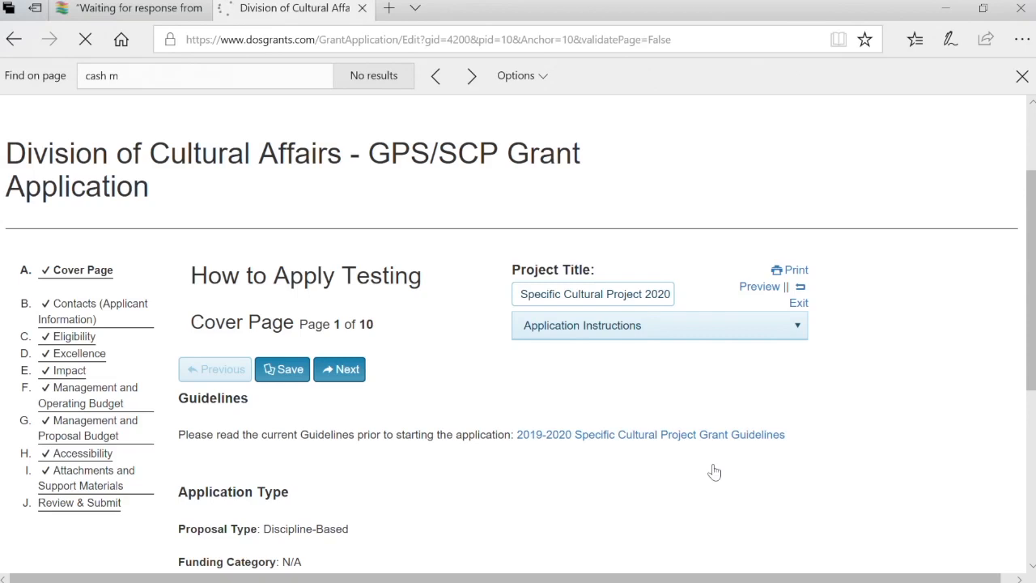
{"action": "scroll", "coordinate": [711, 470], "scroll_direction": "down", "scroll_amount": 5}
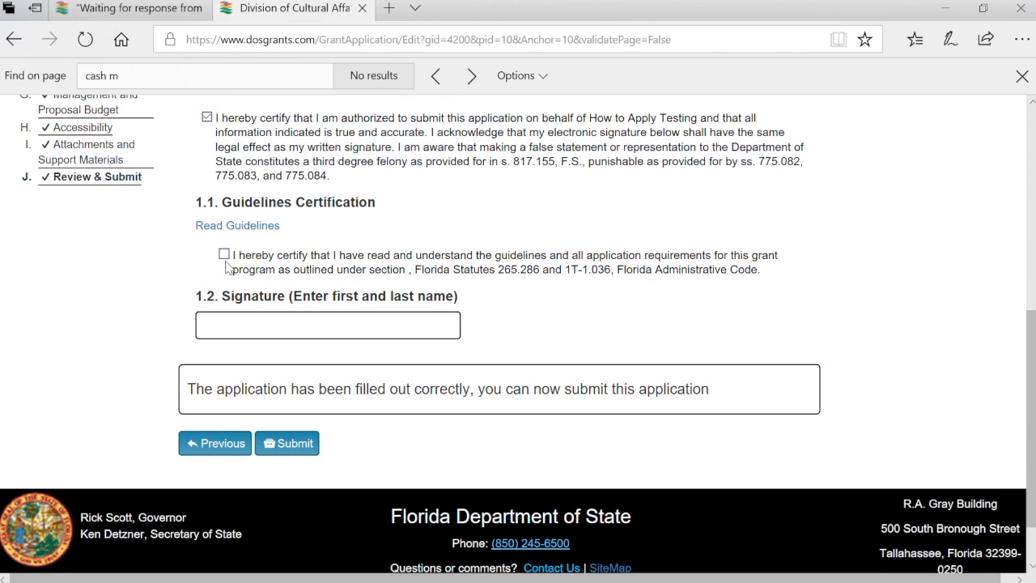
{"action": "left_click", "coordinate": [272, 332]}
Sign with the applicant's full name, submit the application, and open its Activity Log
{"action": "left_click", "coordinate": [311, 452]}
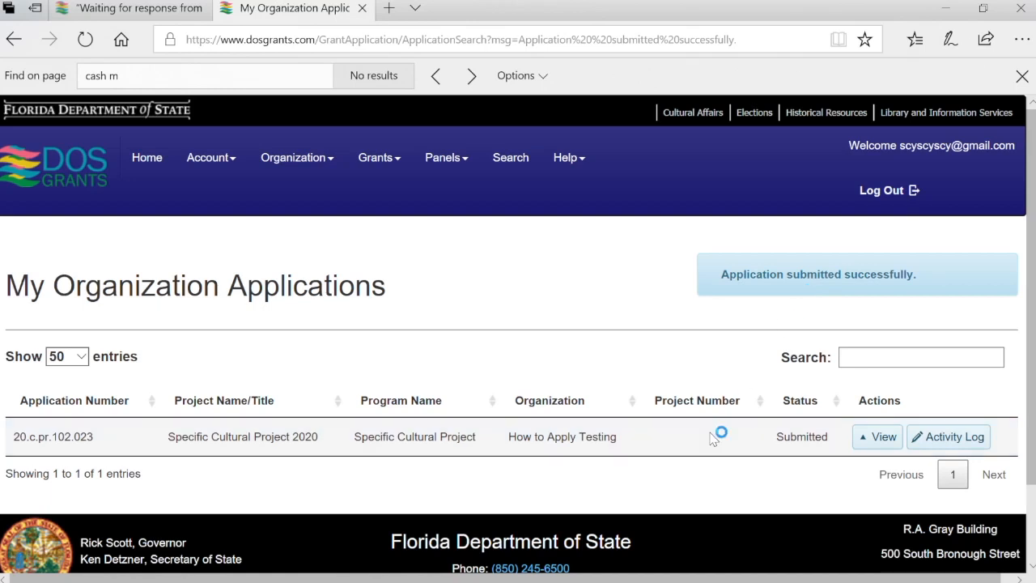
{"action": "scroll", "coordinate": [712, 433], "scroll_direction": "down", "scroll_amount": 1}
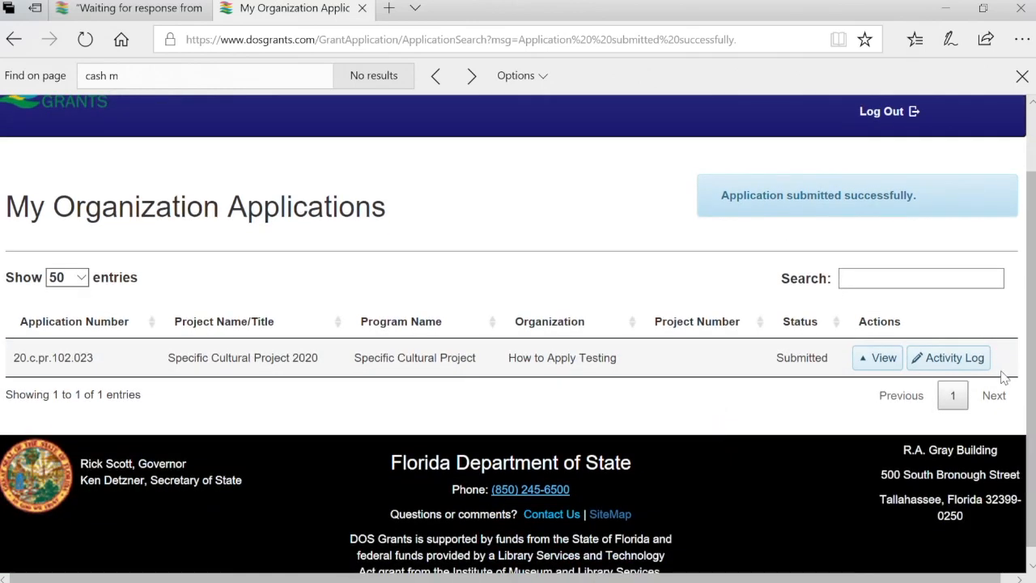
{"action": "left_click", "coordinate": [986, 368]}
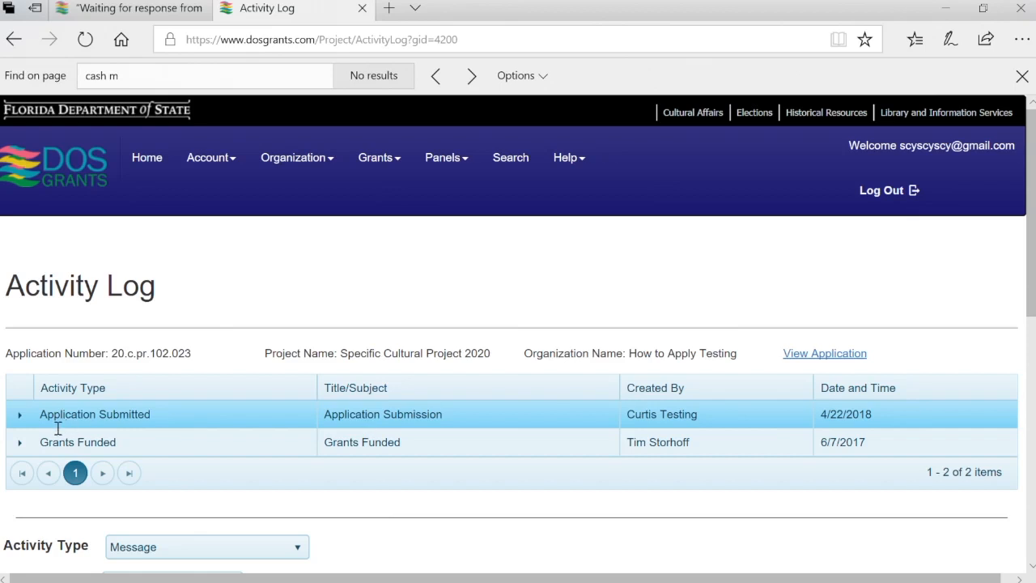
Expand the Grants Funded and Application Submitted entries in the Activity Log
{"action": "left_click", "coordinate": [21, 444]}
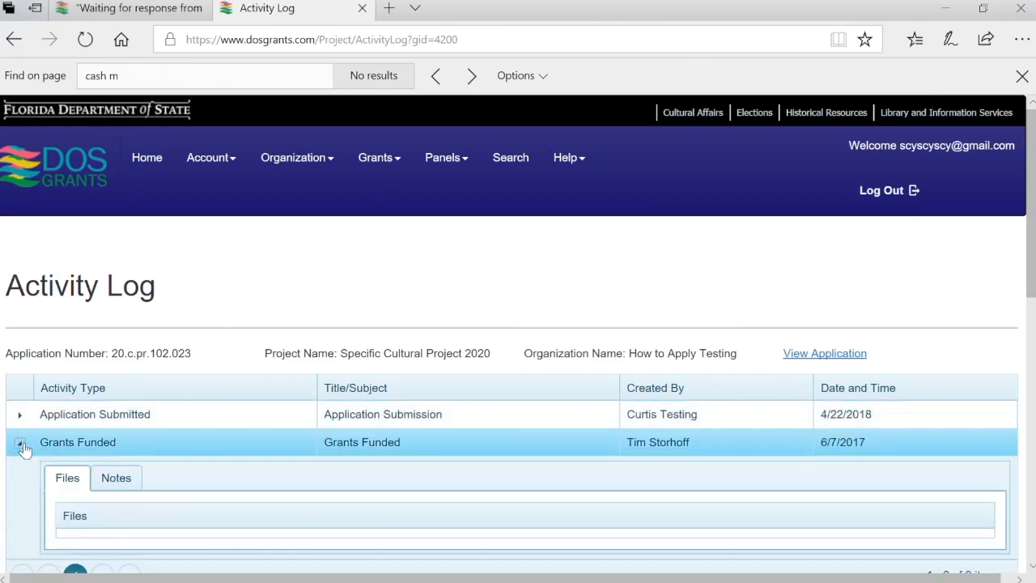
{"action": "left_click", "coordinate": [21, 444]}
{"action": "left_click", "coordinate": [20, 416]}
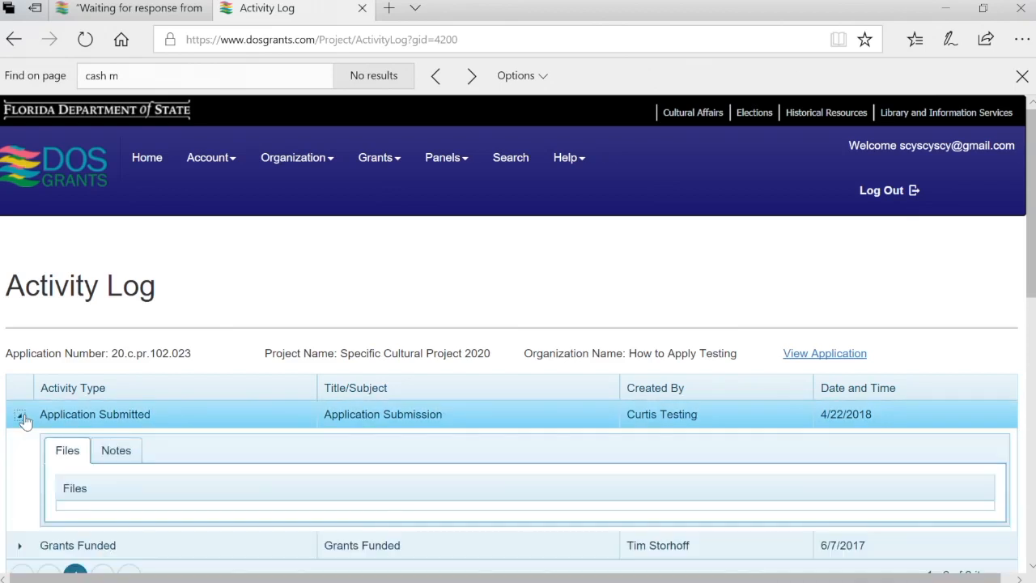
View the submitted application's print preview, then close it
{"action": "left_click", "coordinate": [845, 353]}
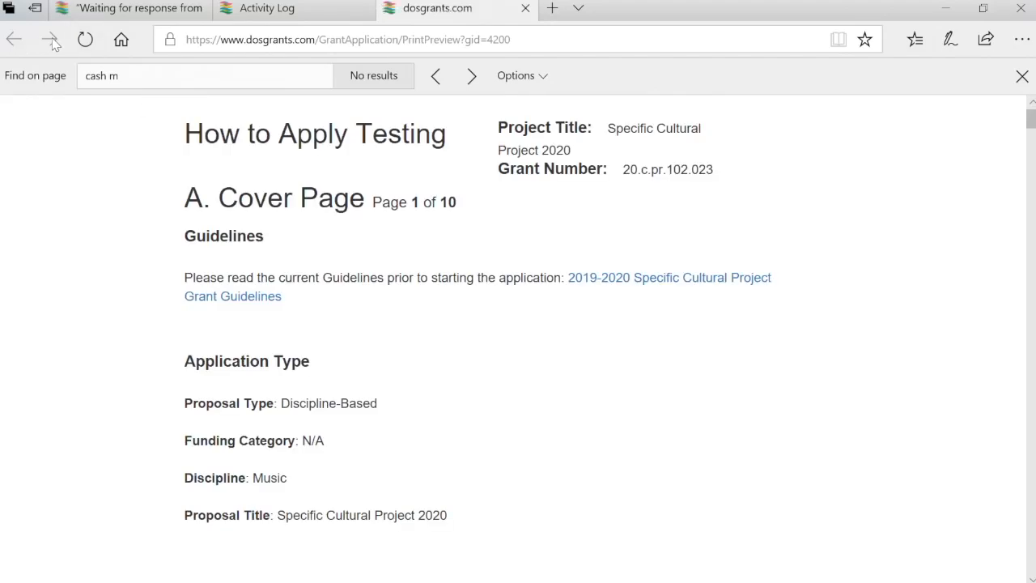
{"action": "left_click", "coordinate": [525, 8]}
{"action": "scroll", "coordinate": [680, 245], "scroll_direction": "down", "scroll_amount": 5}
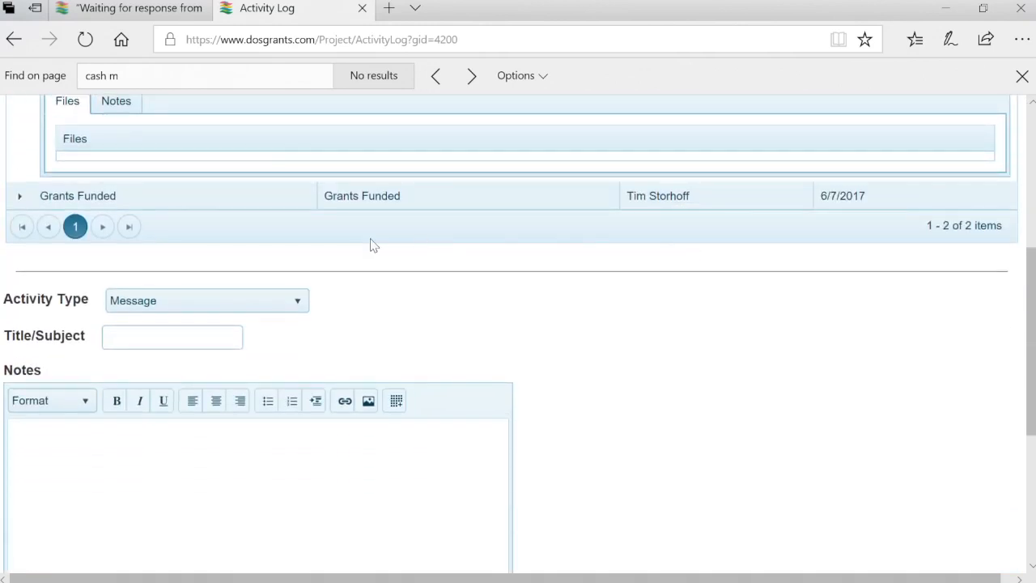
Create a Message titled 'Made a mistake' noting a mistake in the budget
{"action": "left_click", "coordinate": [310, 303]}
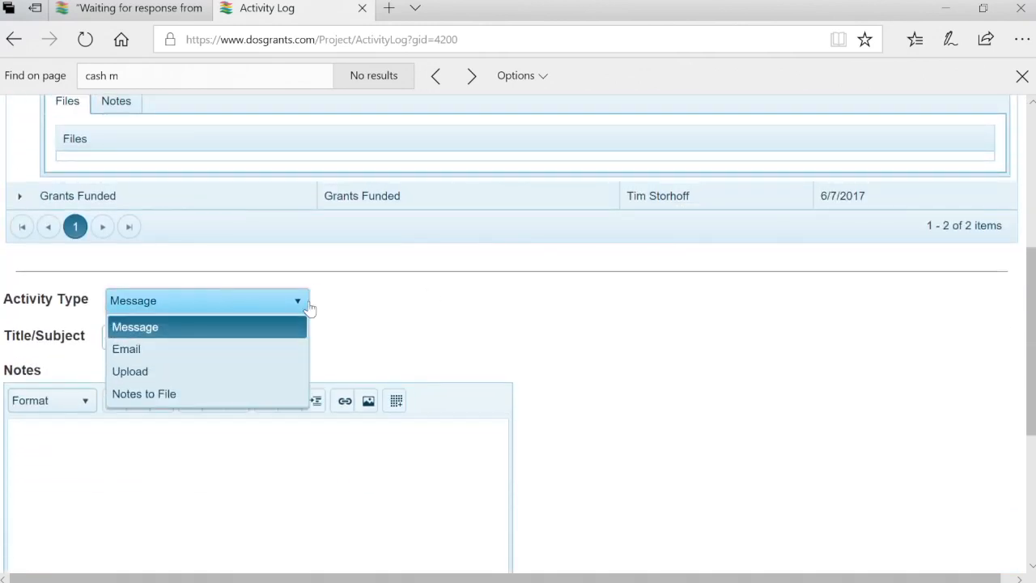
{"action": "left_click", "coordinate": [490, 306]}
{"action": "left_click", "coordinate": [194, 345]}
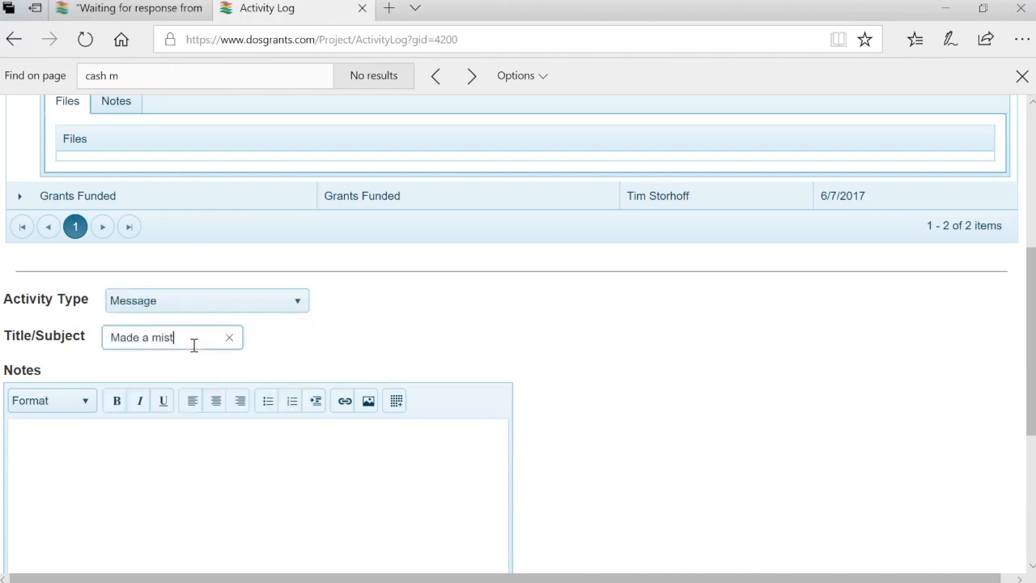
{"action": "key", "text": "Tab"}
{"action": "key", "text": "Tab"}
{"action": "key", "text": "BackSpace"}
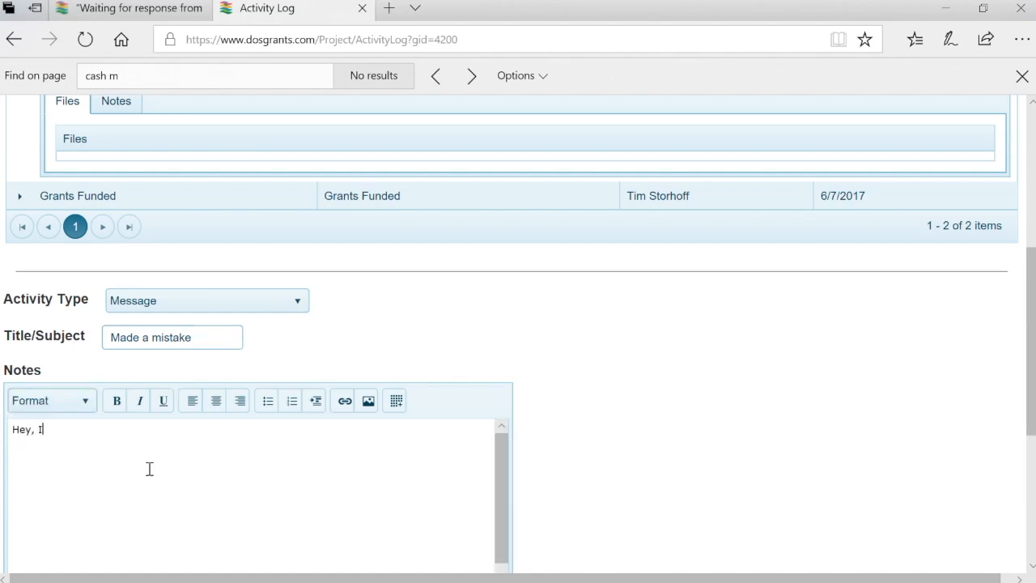
{"action": "type", "text": "a mistake in my budget, can you l"}
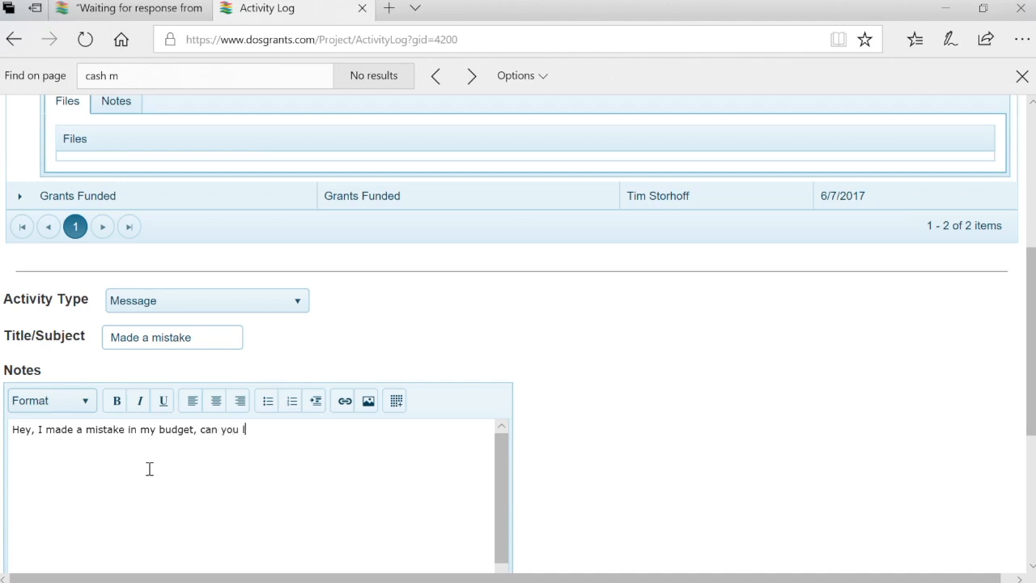
{"action": "type", "text": "o b"}
{"action": "type", "text": "go"}
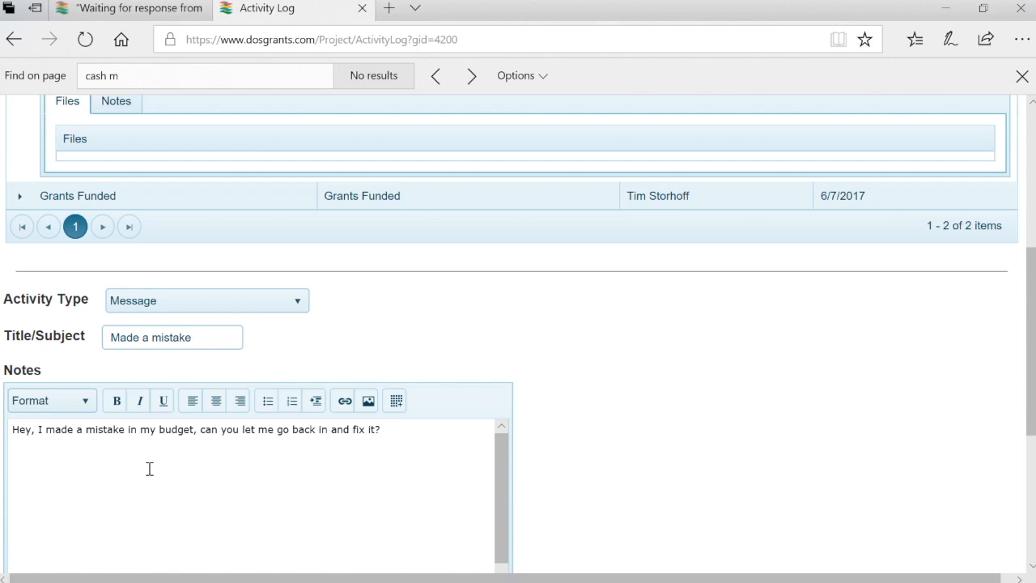
{"action": "scroll", "coordinate": [620, 493], "scroll_direction": "down", "scroll_amount": 3}
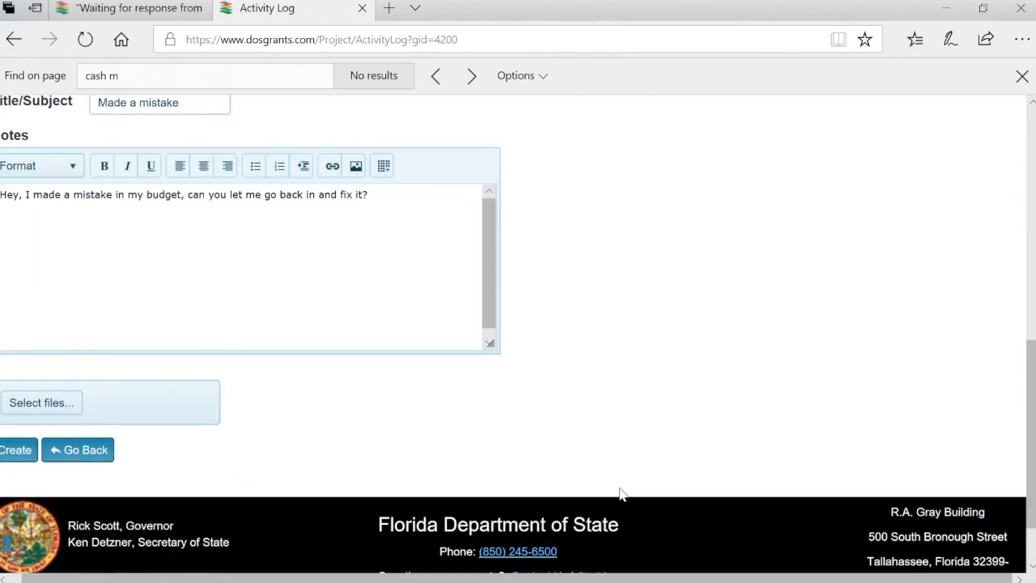
{"action": "scroll", "coordinate": [267, 432], "scroll_direction": "left", "scroll_amount": 1}
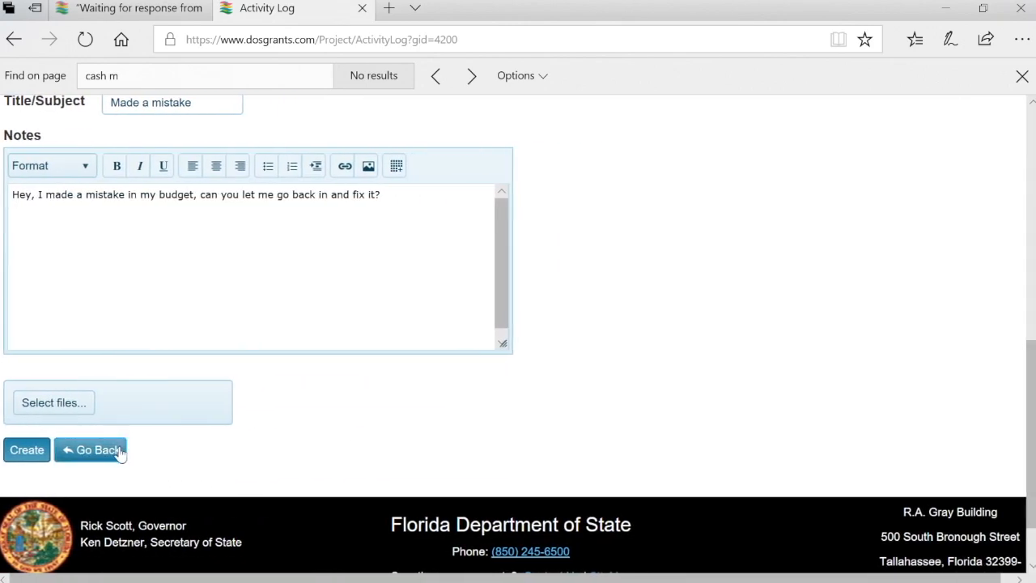
{"action": "left_click", "coordinate": [44, 455]}
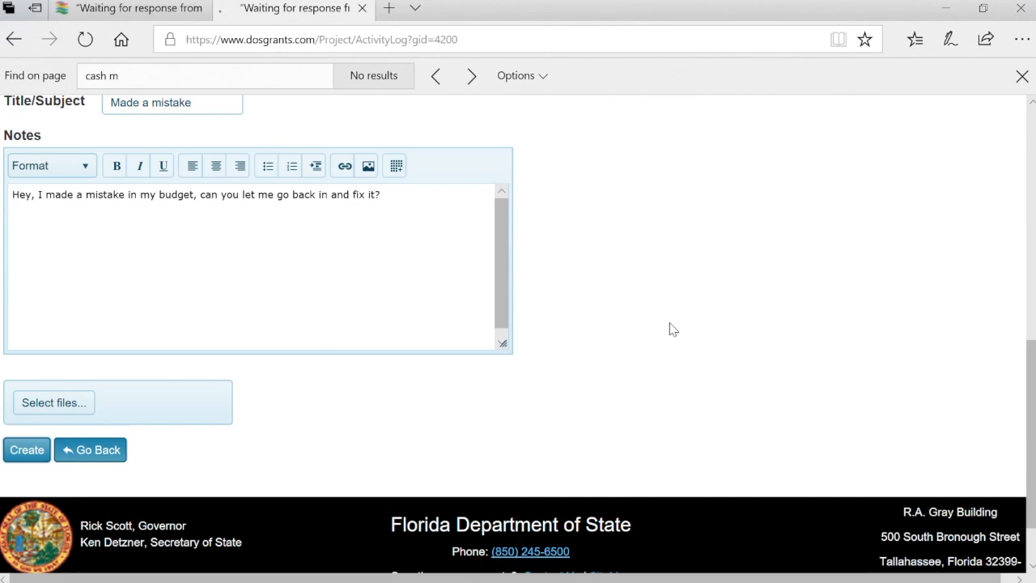
{"action": "scroll", "coordinate": [670, 327], "scroll_direction": "down", "scroll_amount": 1}
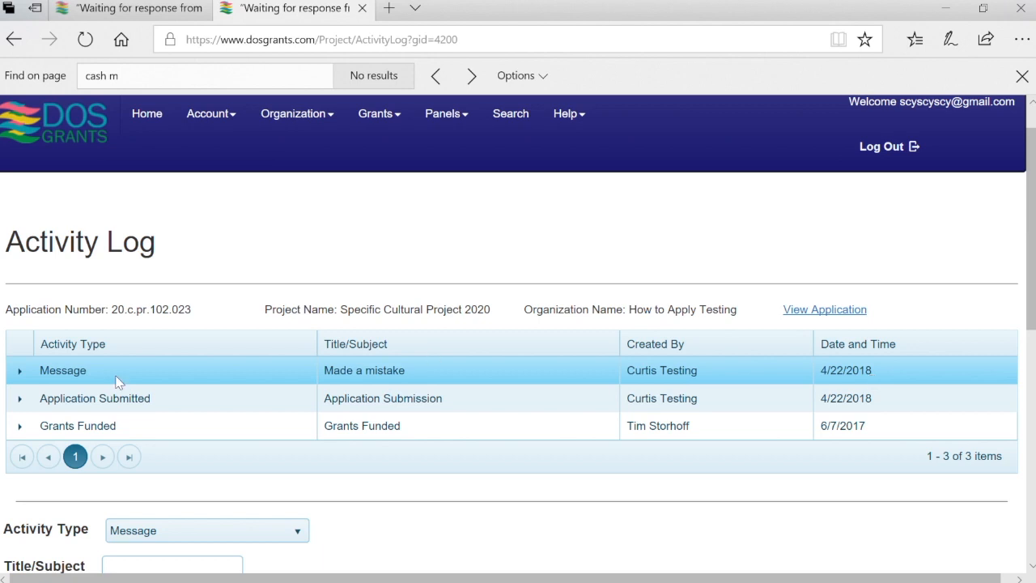
Expand the 'Made a mistake' message and show its note about fixing the budget
{"action": "left_click", "coordinate": [20, 372]}
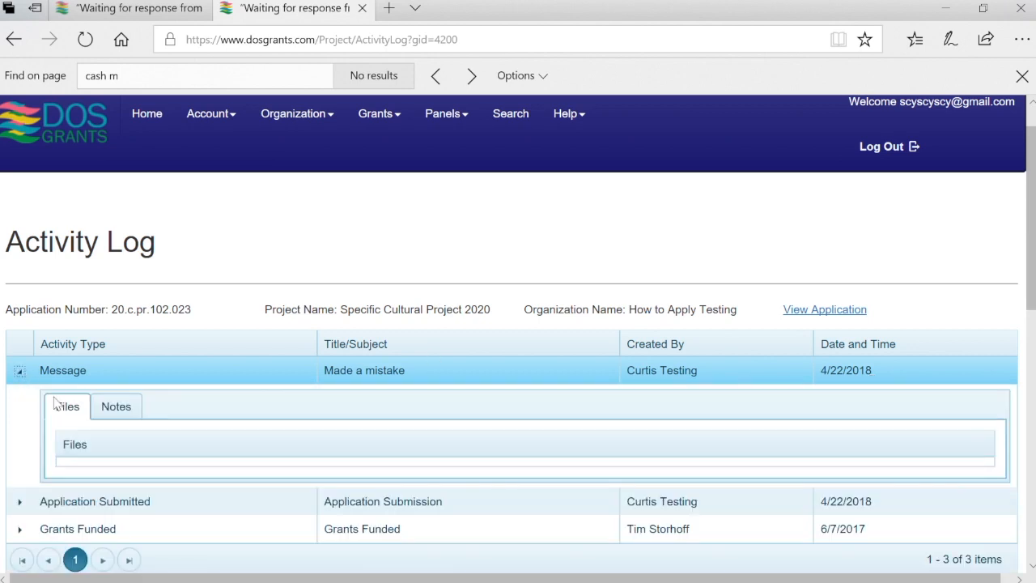
{"action": "left_click", "coordinate": [95, 447]}
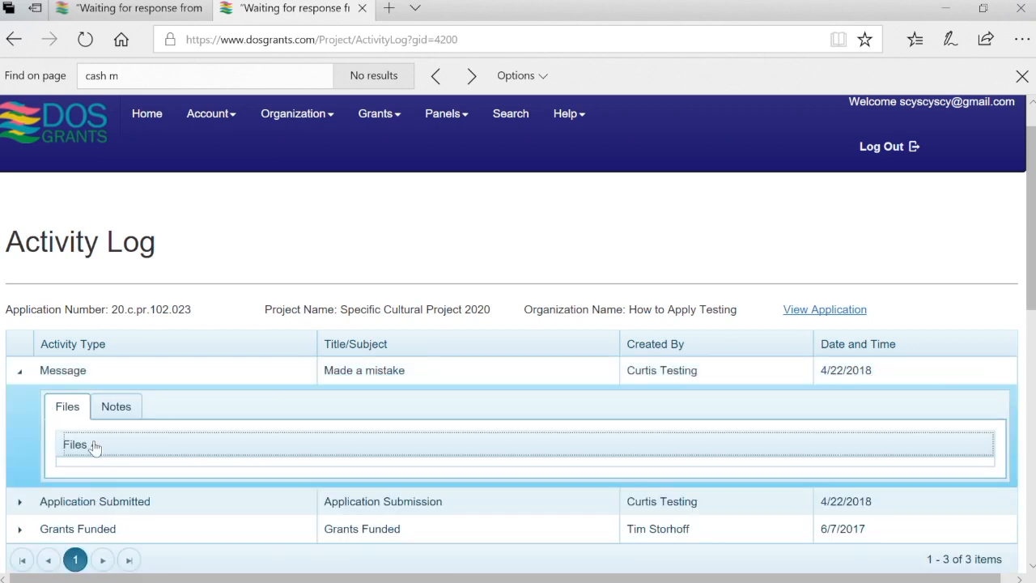
{"action": "left_click", "coordinate": [132, 407]}
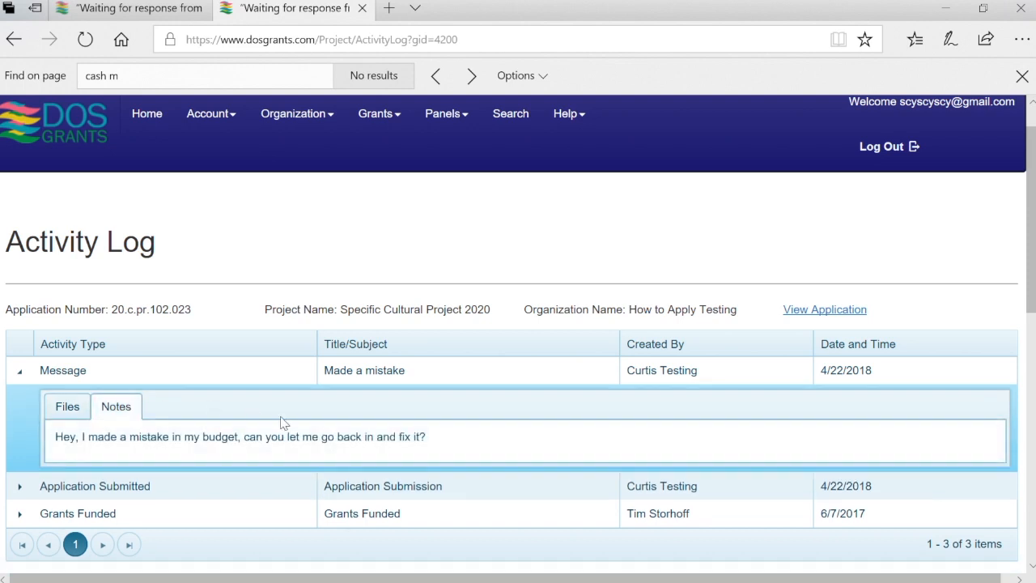
{"action": "scroll", "coordinate": [579, 428], "scroll_direction": "down", "scroll_amount": 3}
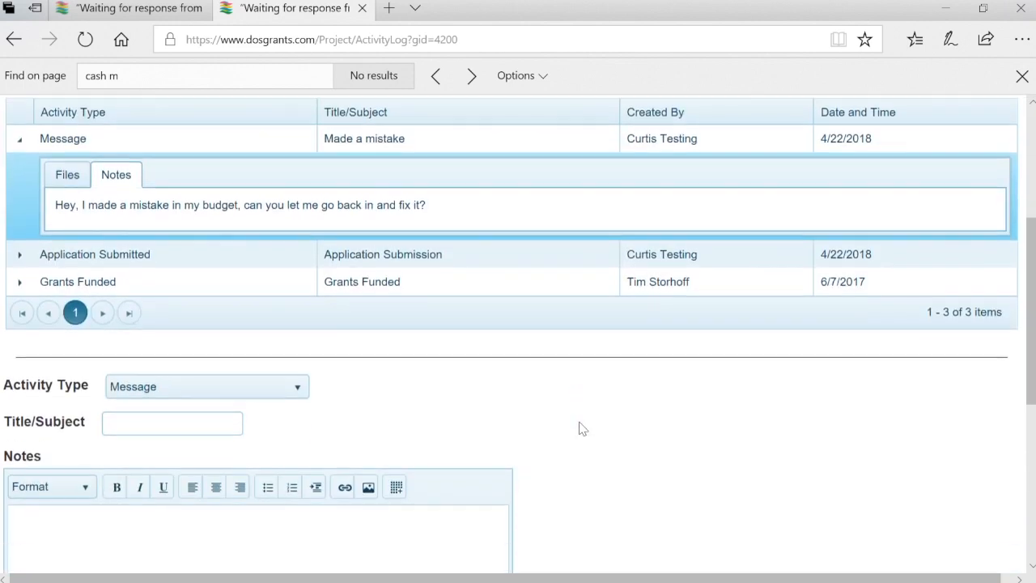
{"action": "scroll", "coordinate": [579, 428], "scroll_direction": "down", "scroll_amount": 1}
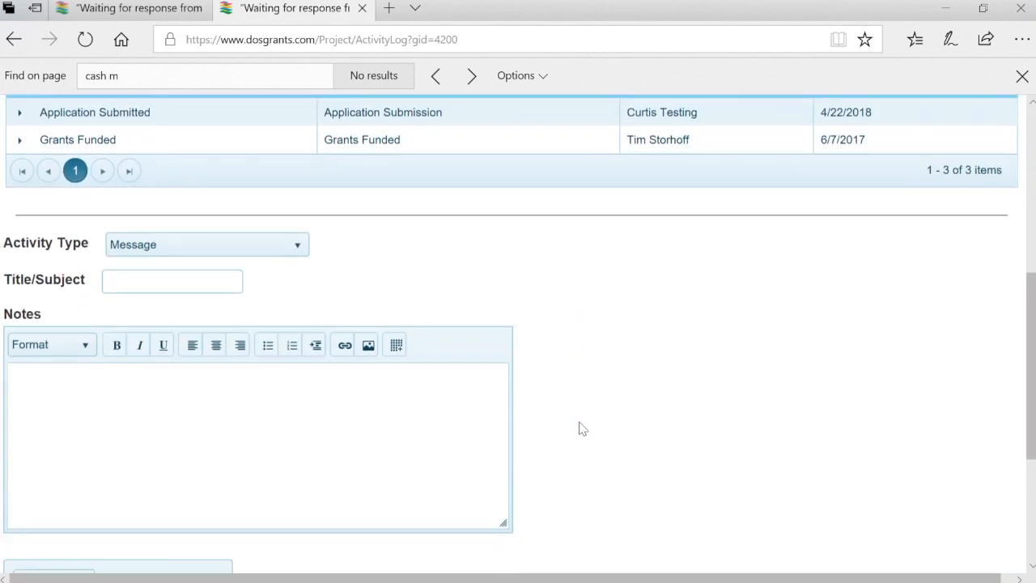
{"action": "left_click", "coordinate": [307, 256]}
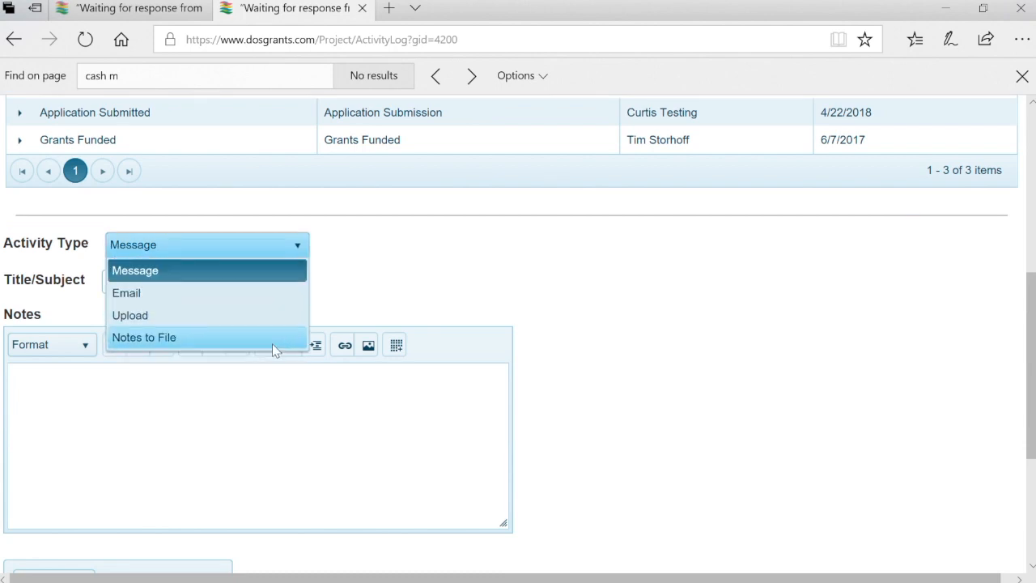
{"action": "left_click", "coordinate": [626, 344]}
{"action": "scroll", "coordinate": [627, 348], "scroll_direction": "up", "scroll_amount": 5}
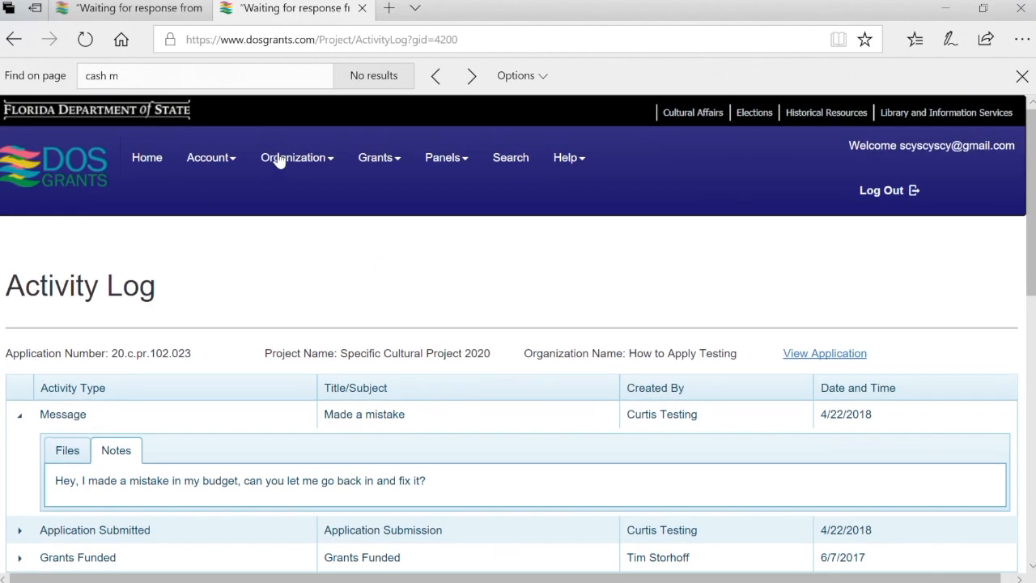
From the dashboard, open How to Apply Testing under Associated Organizations
{"action": "left_click", "coordinate": [166, 160]}
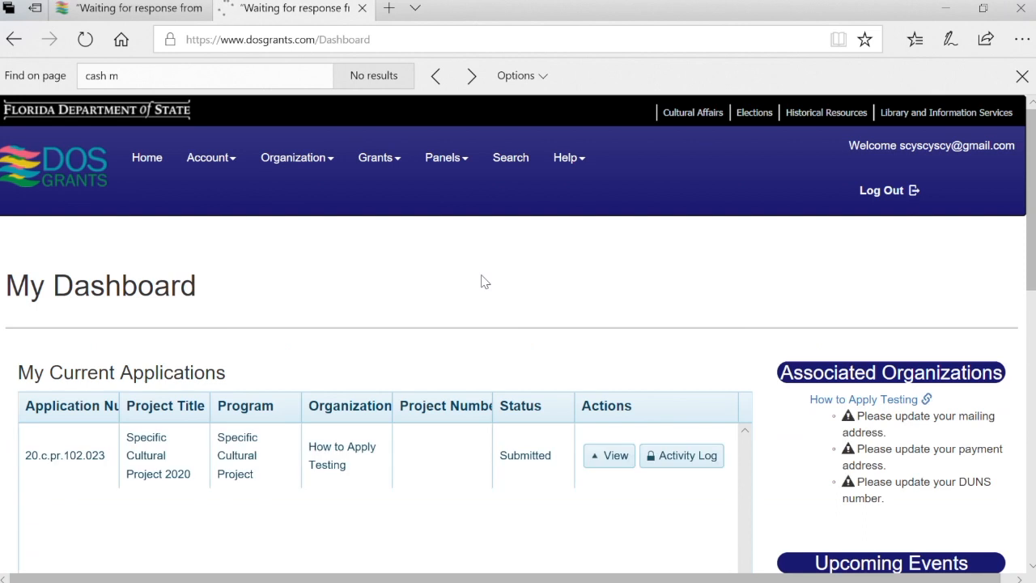
{"action": "scroll", "coordinate": [481, 282], "scroll_direction": "down", "scroll_amount": 2}
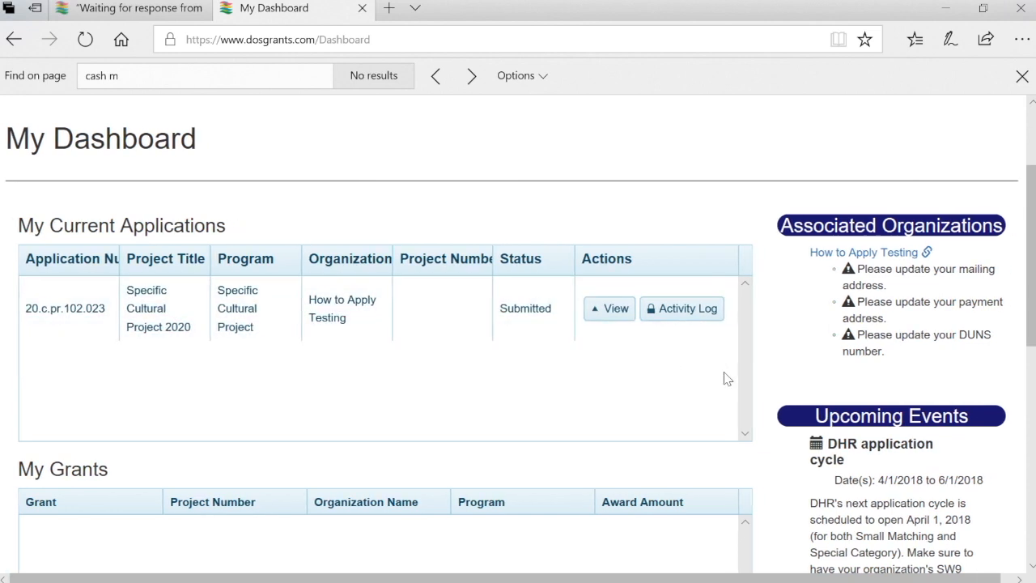
{"action": "scroll", "coordinate": [726, 379], "scroll_direction": "down", "scroll_amount": 1}
{"action": "scroll", "coordinate": [726, 379], "scroll_direction": "up", "scroll_amount": 1}
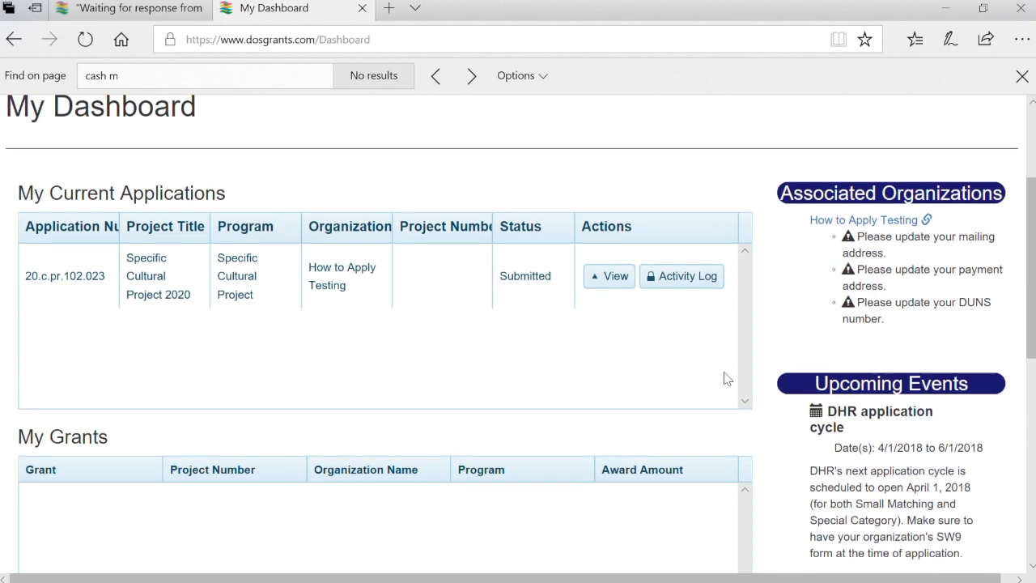
{"action": "left_click", "coordinate": [894, 221]}
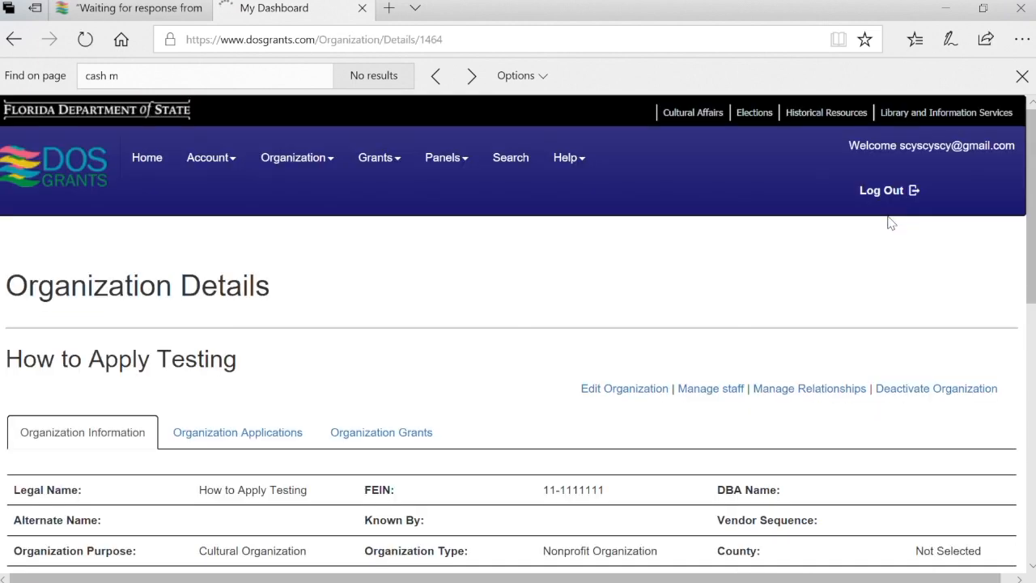
{"action": "scroll", "coordinate": [408, 365], "scroll_direction": "down", "scroll_amount": 2}
{"action": "scroll", "coordinate": [409, 366], "scroll_direction": "down", "scroll_amount": 1}
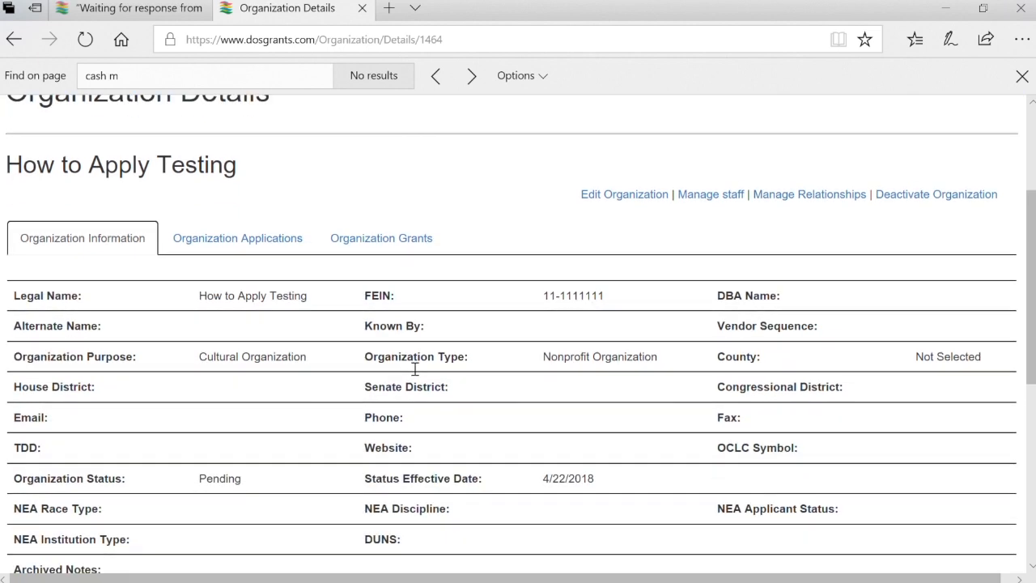
Edit the organization's information: enter its DUNS number and set discipline to Opera/Musical Theatre
{"action": "left_click", "coordinate": [615, 196]}
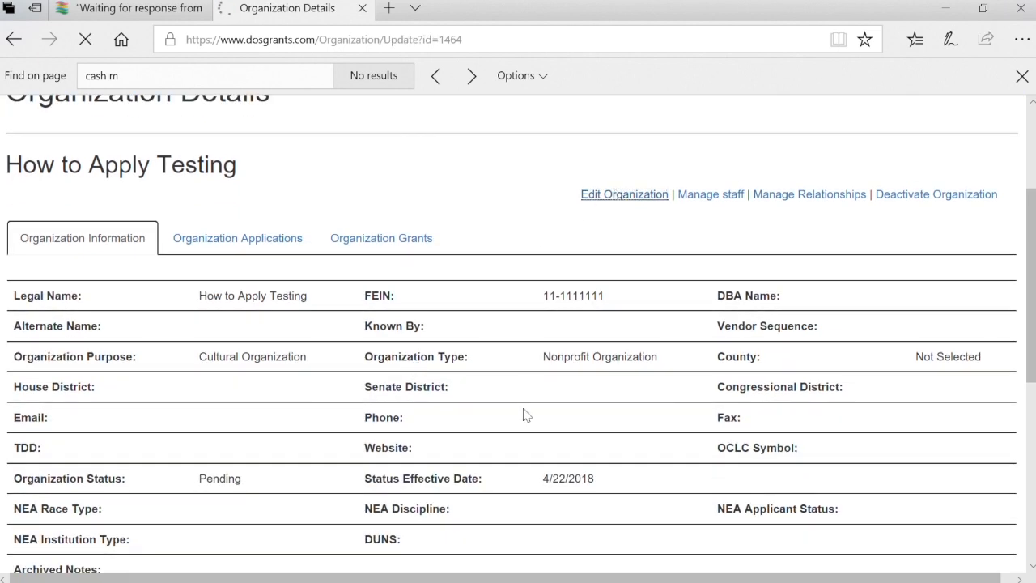
{"action": "scroll", "coordinate": [524, 415], "scroll_direction": "down", "scroll_amount": 5}
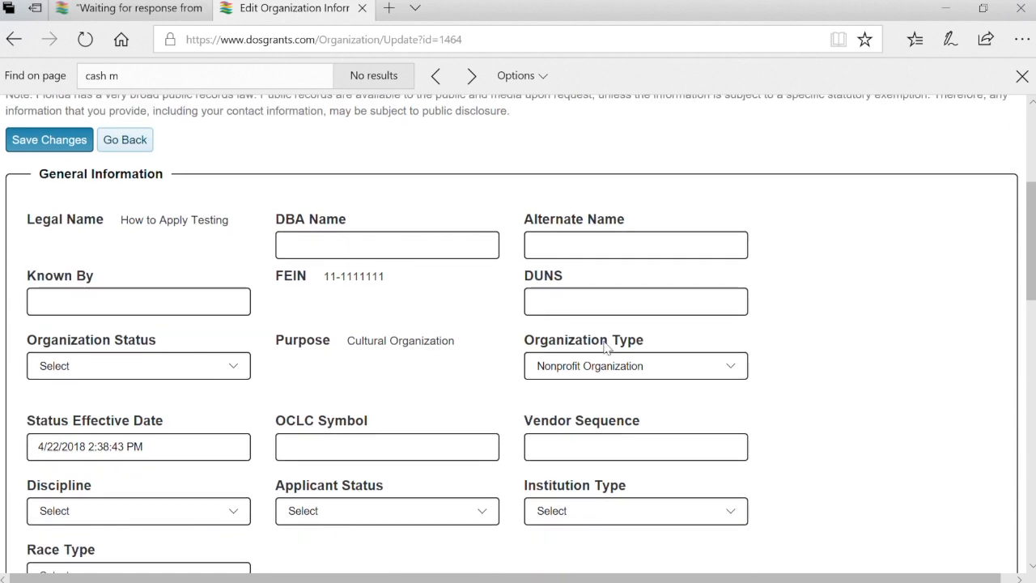
{"action": "scroll", "coordinate": [510, 457], "scroll_direction": "down", "scroll_amount": 1}
{"action": "left_click", "coordinate": [649, 218]}
{"action": "type", "text": "4q0948029348"}
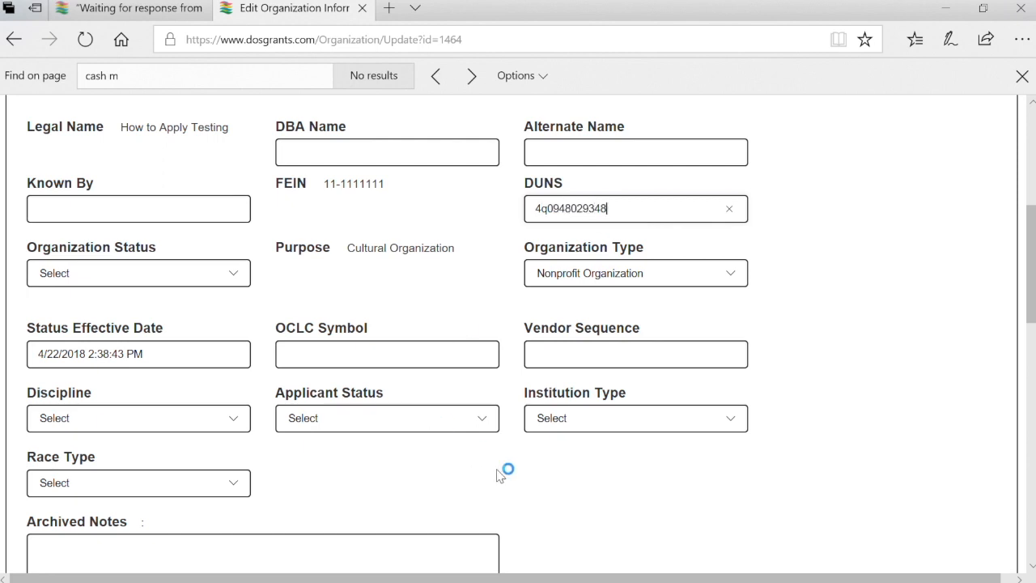
{"action": "scroll", "coordinate": [499, 473], "scroll_direction": "down", "scroll_amount": 1}
{"action": "left_click", "coordinate": [232, 350]}
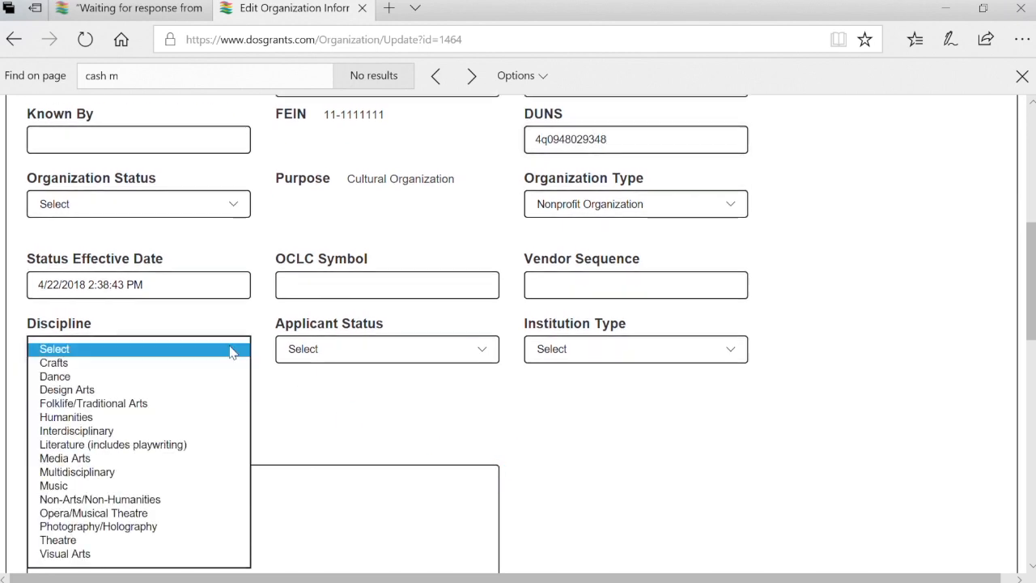
{"action": "left_click", "coordinate": [182, 514]}
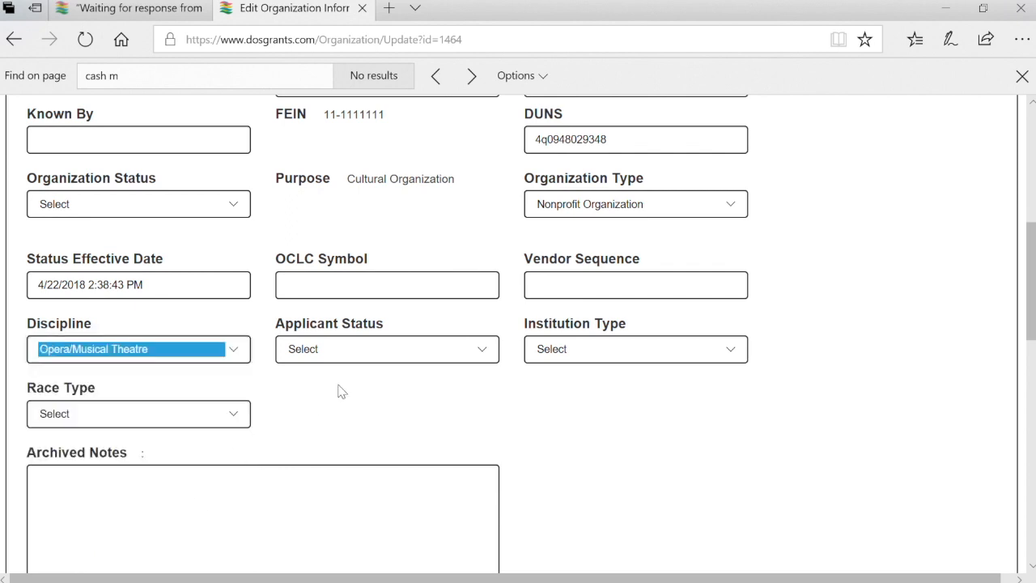
Choose Organization - Nonprofit as applicant status and Performing Group as institution type
{"action": "left_click", "coordinate": [398, 351]}
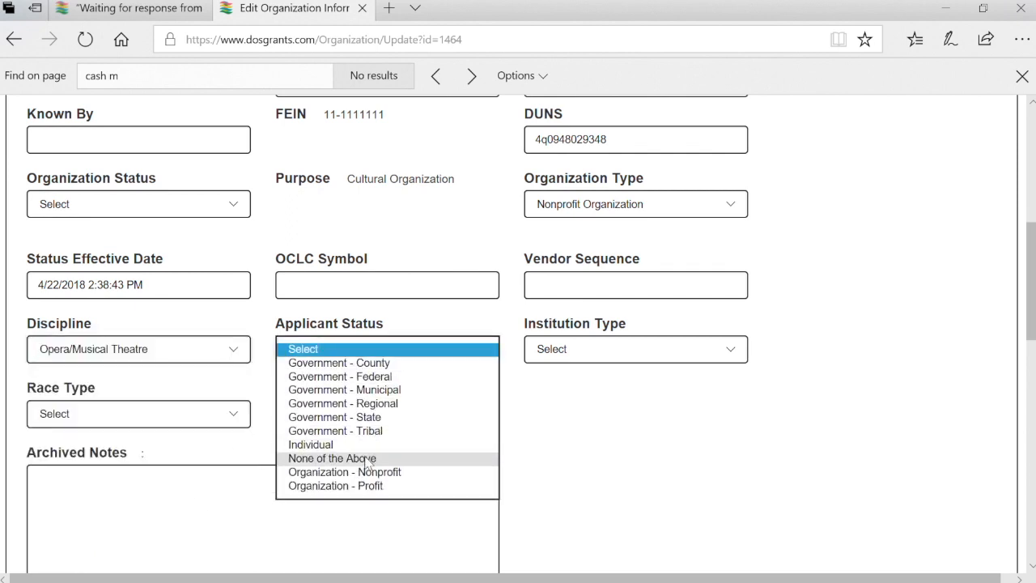
{"action": "left_click", "coordinate": [365, 478]}
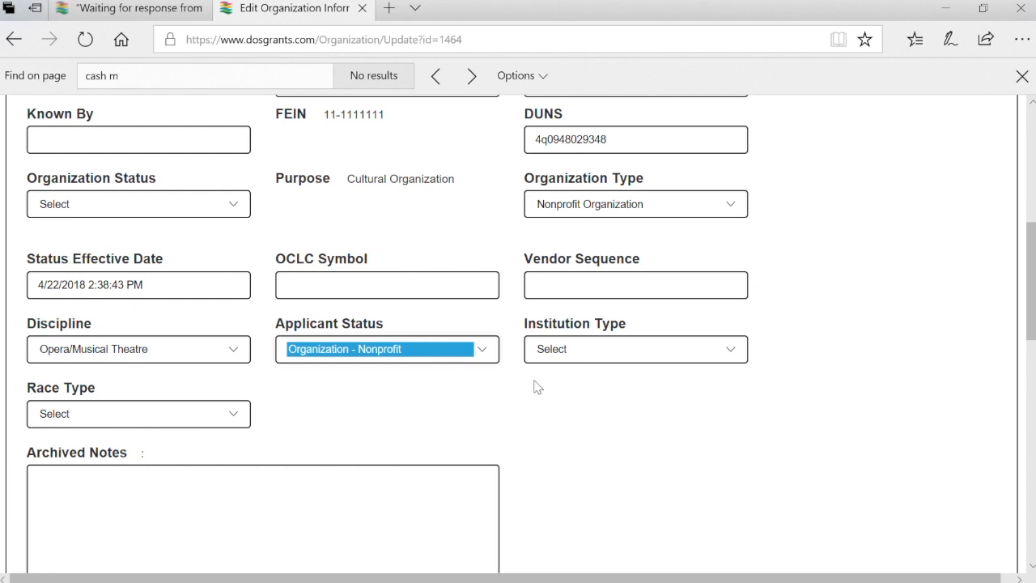
{"action": "left_click", "coordinate": [597, 353]}
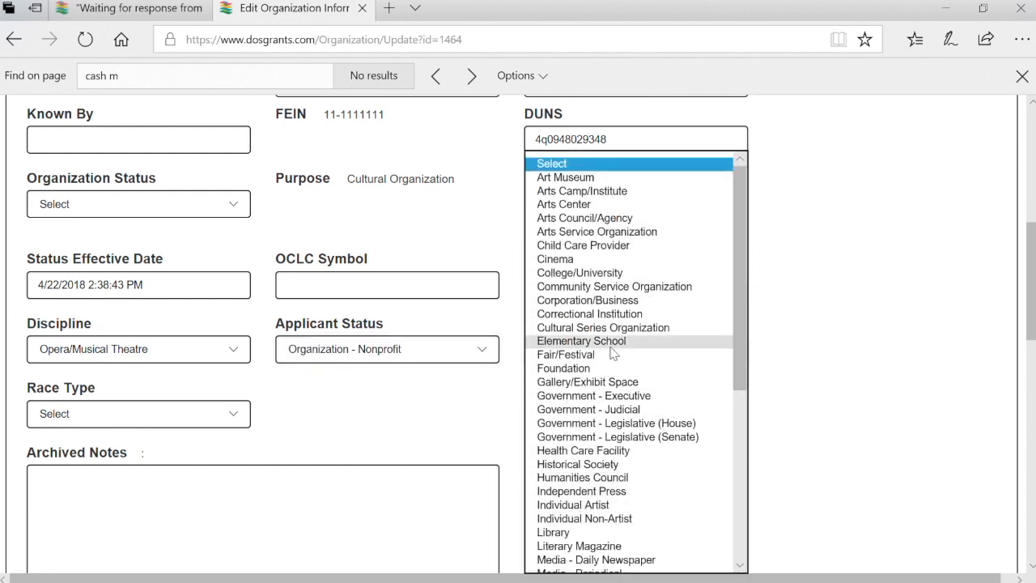
{"action": "scroll", "coordinate": [589, 473], "scroll_direction": "down", "scroll_amount": 2}
{"action": "scroll", "coordinate": [589, 477], "scroll_direction": "down", "scroll_amount": 3}
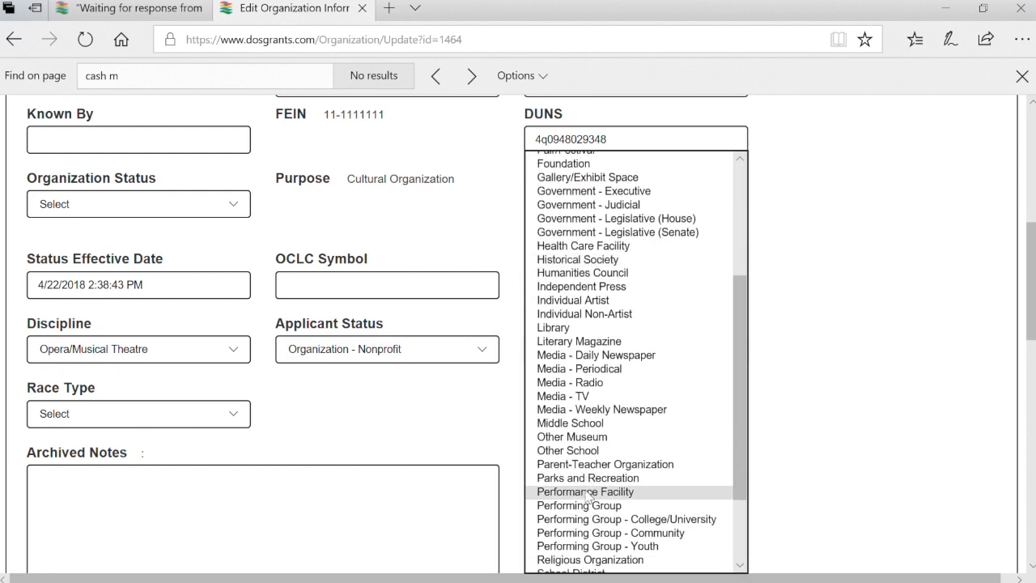
{"action": "left_click", "coordinate": [588, 505]}
{"action": "left_click", "coordinate": [716, 447]}
Set House, Senate and Congressional districts to 1 and the county to Liberty
{"action": "scroll", "coordinate": [716, 447], "scroll_direction": "down", "scroll_amount": 6}
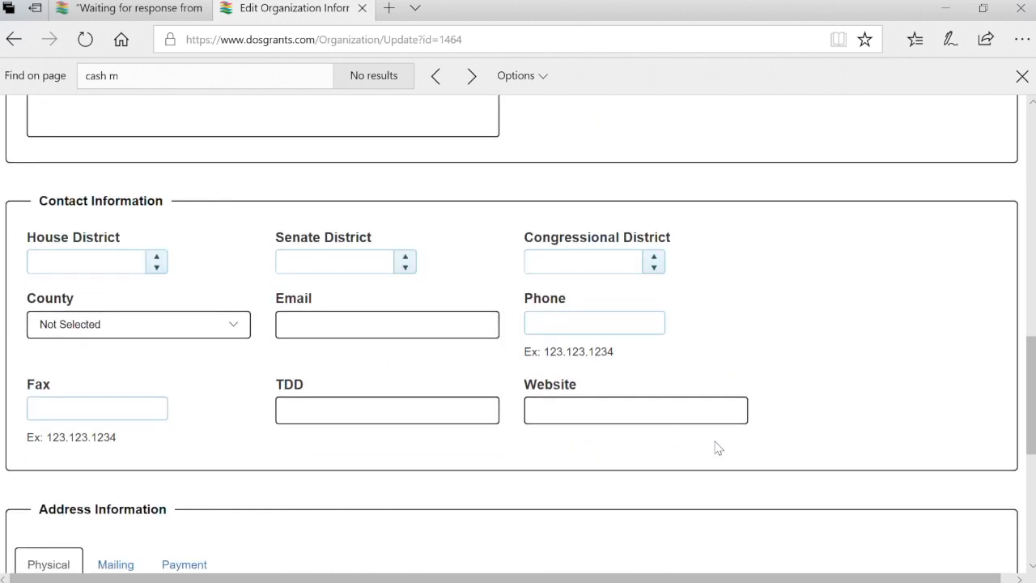
{"action": "left_click", "coordinate": [158, 193]}
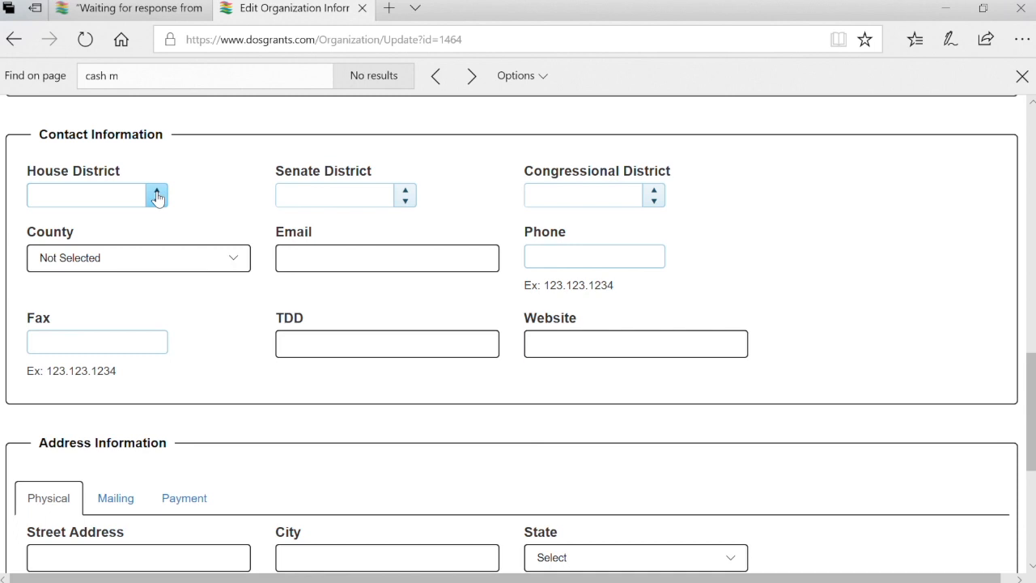
{"action": "left_click", "coordinate": [405, 192]}
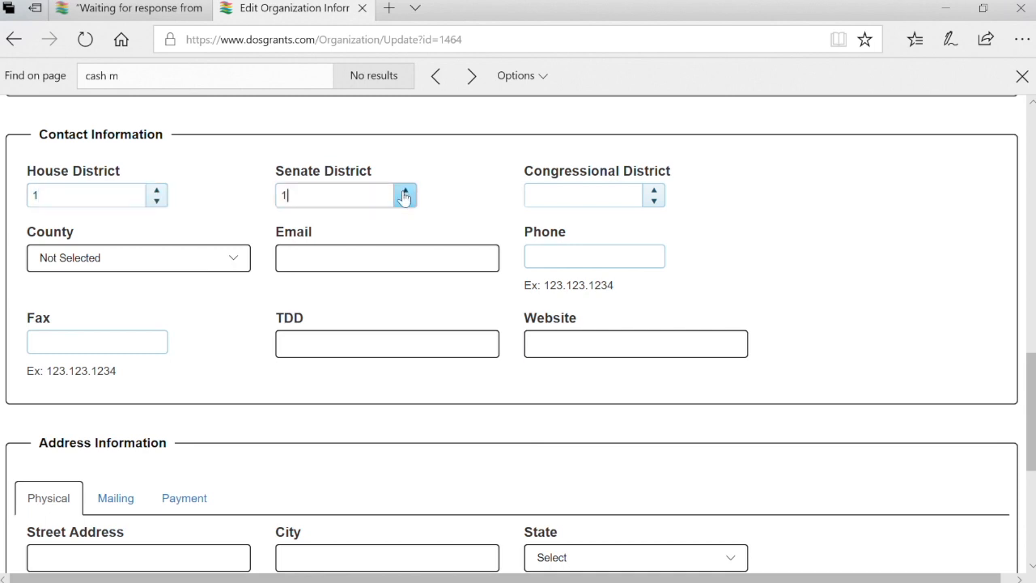
{"action": "left_click", "coordinate": [655, 191]}
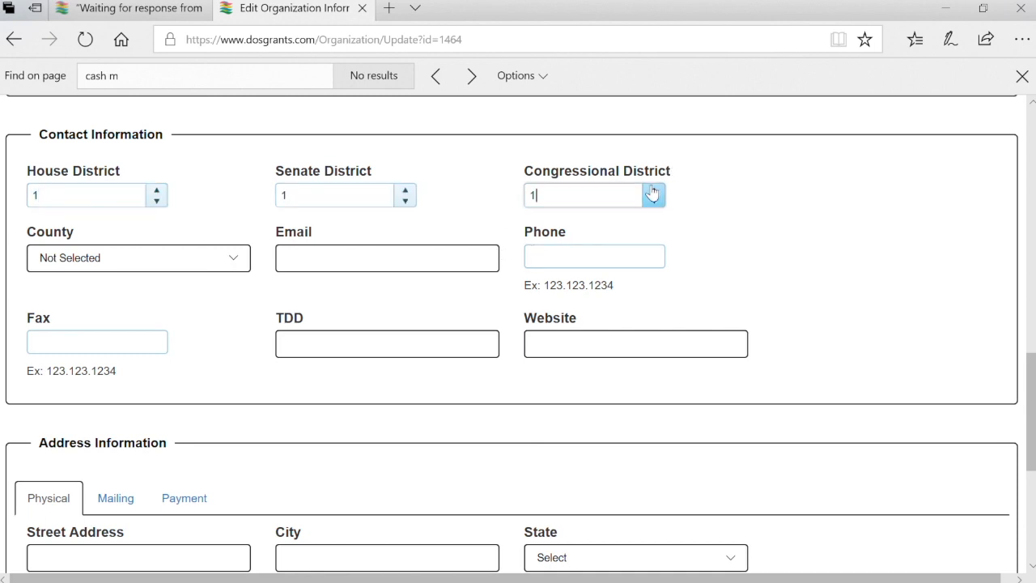
{"action": "left_click", "coordinate": [221, 268]}
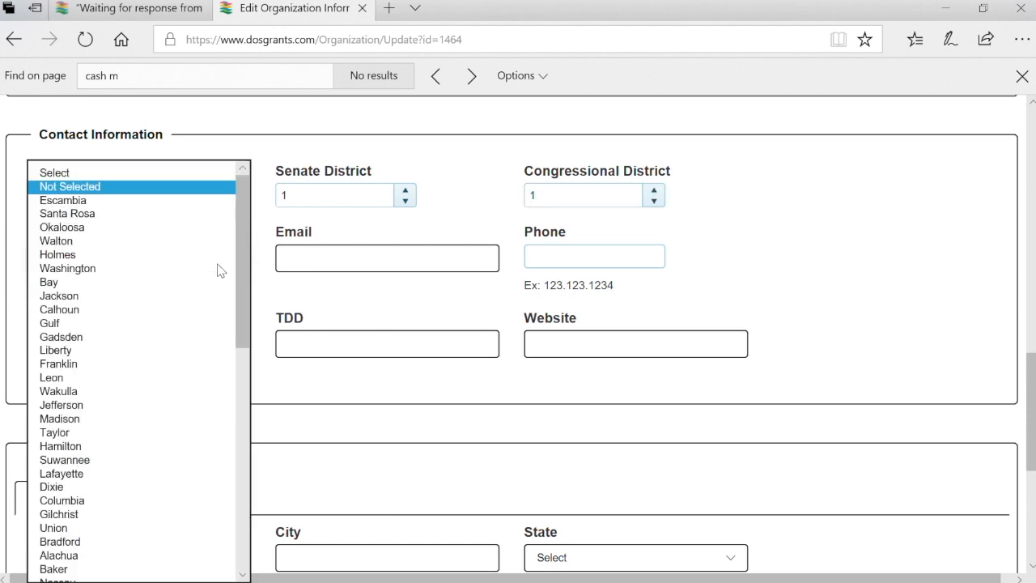
{"action": "left_click", "coordinate": [155, 351]}
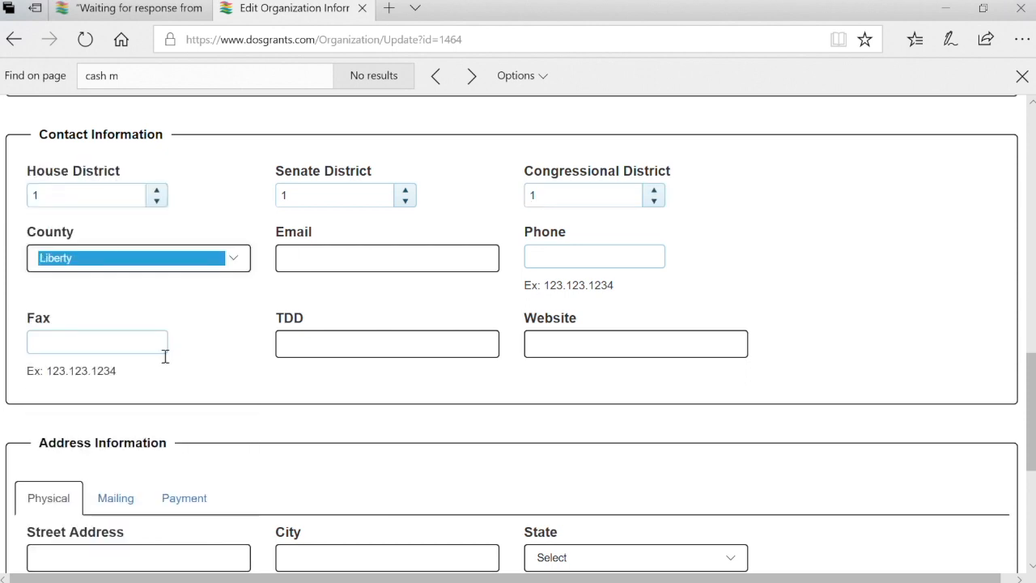
Enter the contact e-mail address and phone number, leaving fax, TDD and website blank
{"action": "left_click", "coordinate": [417, 259]}
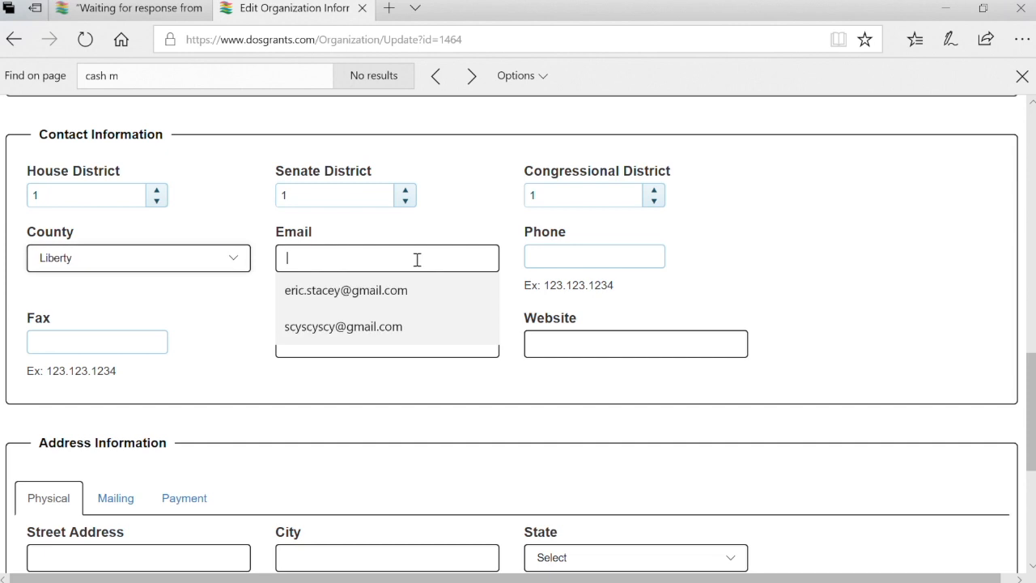
{"action": "type", "text": "info@info"}
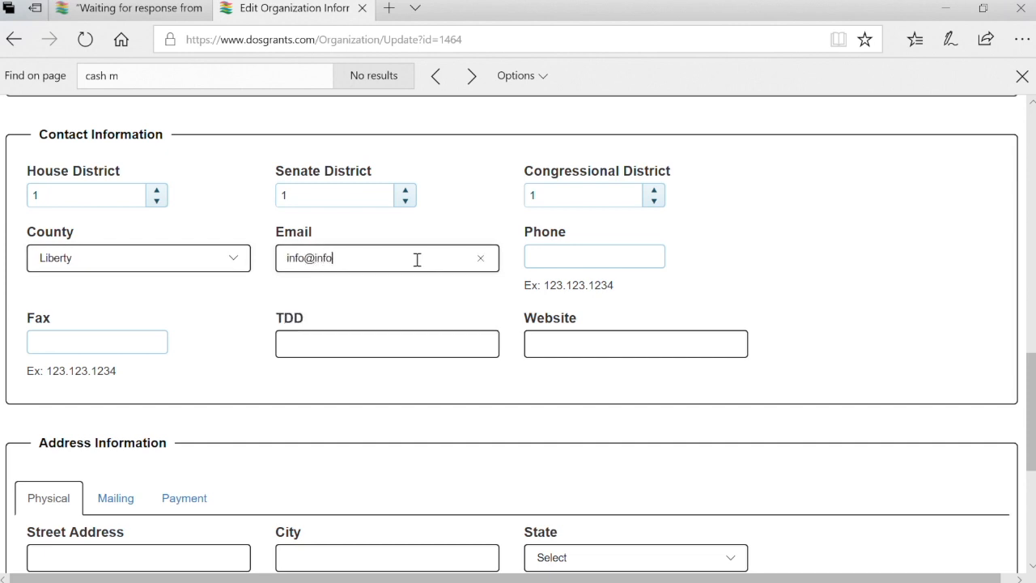
{"action": "key", "text": "Tab"}
{"action": "type", "text": "5555555555"}
{"action": "key", "text": "Tab"}
{"action": "key", "text": "Tab"}
{"action": "key", "text": "Tab"}
{"action": "key", "text": "Tab"}
Enter the physical street and city, pick the state, and type the zip code
{"action": "scroll", "coordinate": [417, 259], "scroll_direction": "down", "scroll_amount": 2}
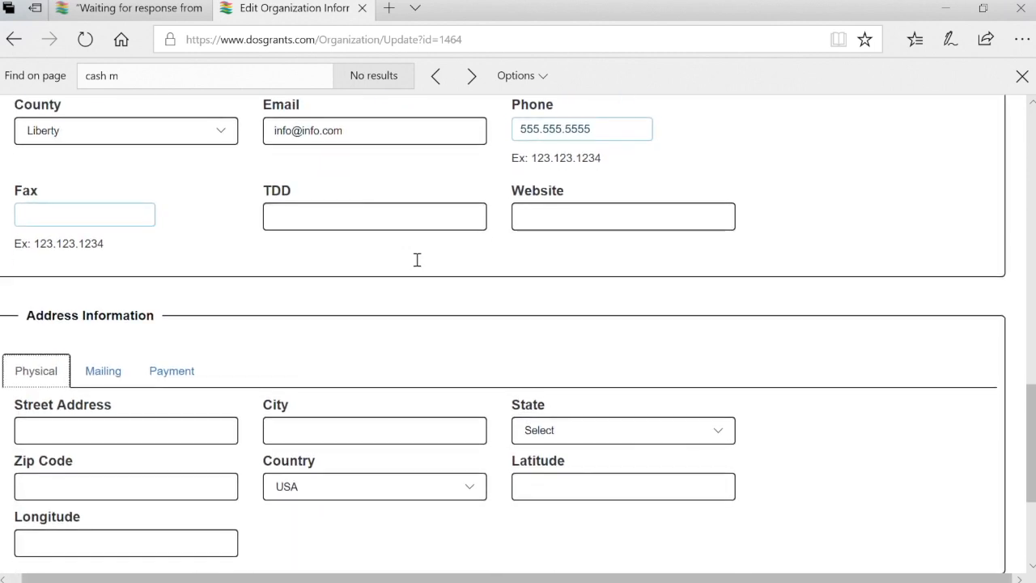
{"action": "scroll", "coordinate": [417, 259], "scroll_direction": "down", "scroll_amount": 1}
{"action": "left_click", "coordinate": [157, 339]}
{"action": "type", "text": "555 My Street"}
{"action": "key", "text": "Tab"}
{"action": "type", "text": "Somewhere"}
{"action": "key", "text": "Tab"}
{"action": "key", "text": "f"}
{"action": "key", "text": "Tab"}
{"action": "type", "text": "32323"}
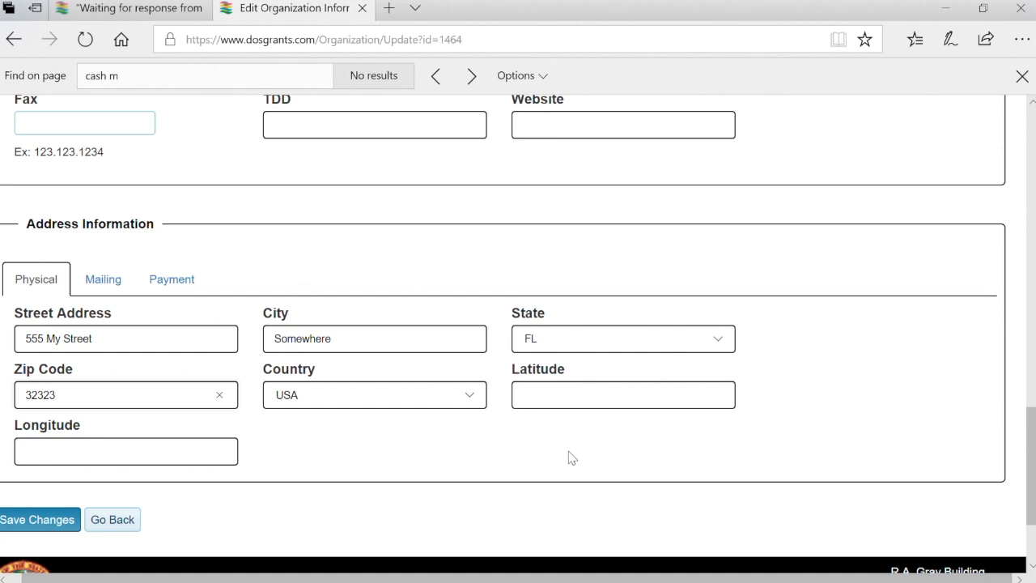
{"action": "scroll", "coordinate": [569, 456], "scroll_direction": "down", "scroll_amount": 1}
Attempt to save the organization profile and locate the resulting validation error
{"action": "left_click", "coordinate": [77, 521]}
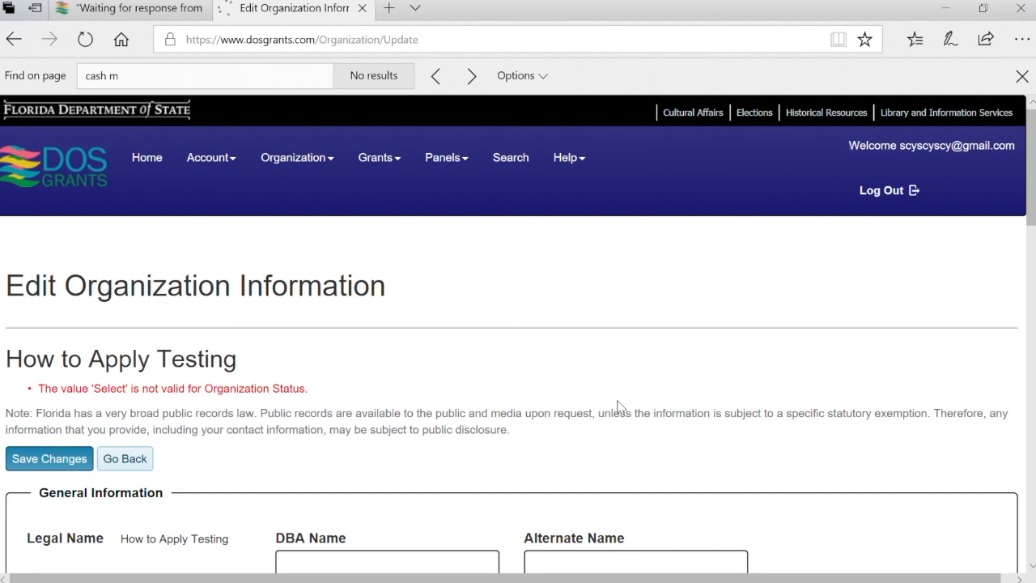
{"action": "scroll", "coordinate": [620, 407], "scroll_direction": "down", "scroll_amount": 1}
{"action": "scroll", "coordinate": [620, 407], "scroll_direction": "down", "scroll_amount": 5}
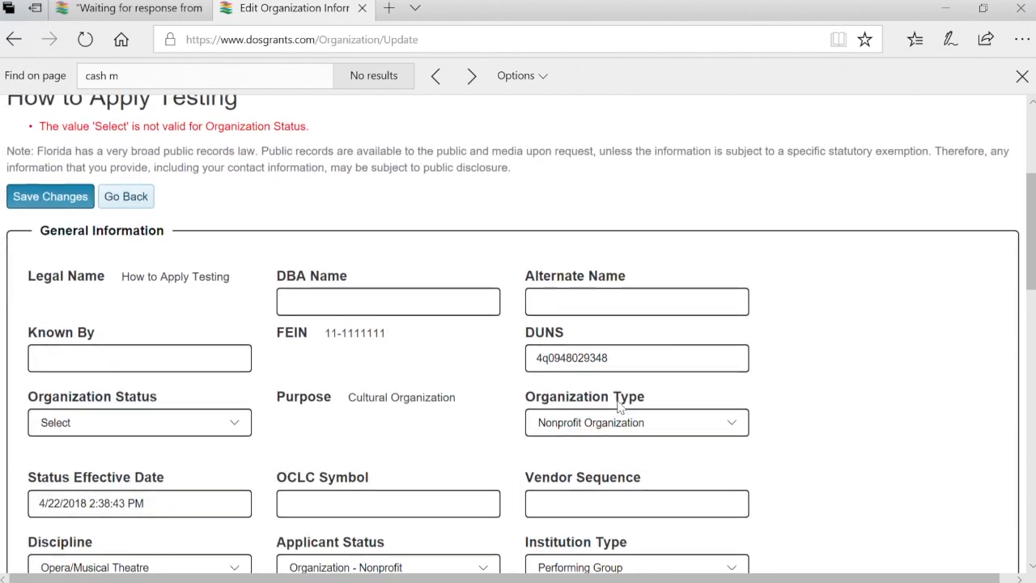
{"action": "scroll", "coordinate": [484, 443], "scroll_direction": "up", "scroll_amount": 3}
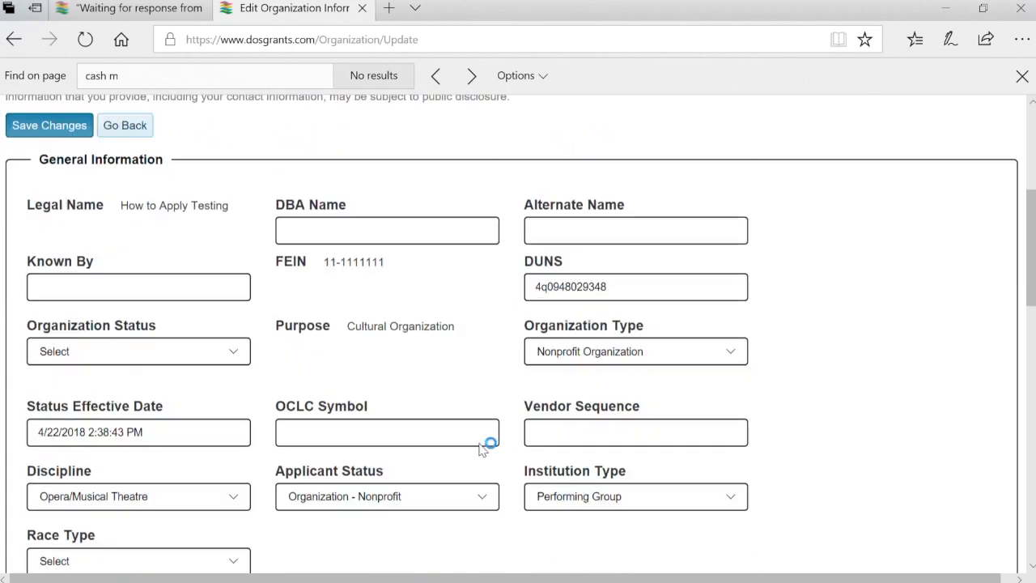
{"action": "scroll", "coordinate": [484, 447], "scroll_direction": "down", "scroll_amount": 2}
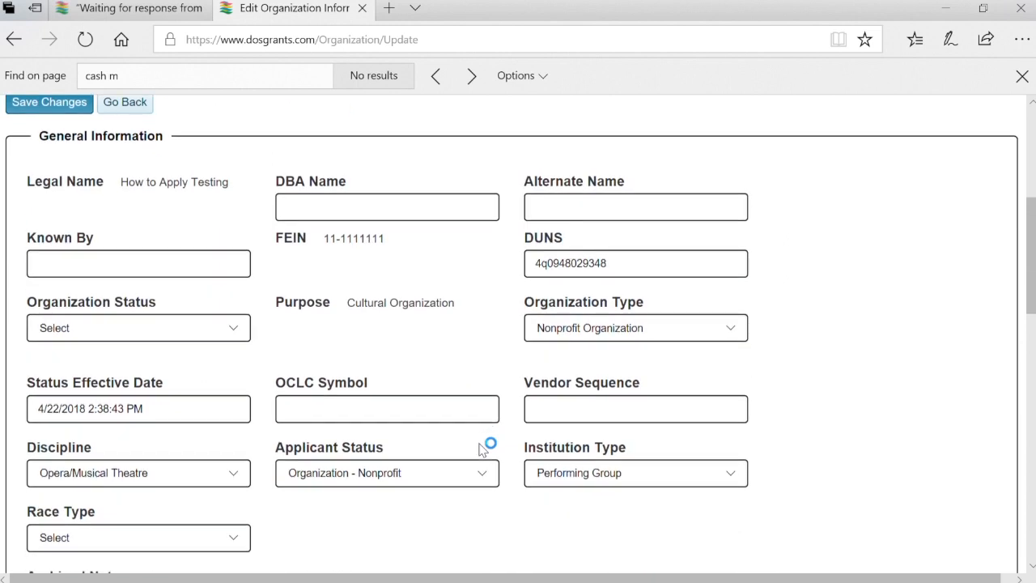
{"action": "scroll", "coordinate": [484, 448], "scroll_direction": "down", "scroll_amount": 1}
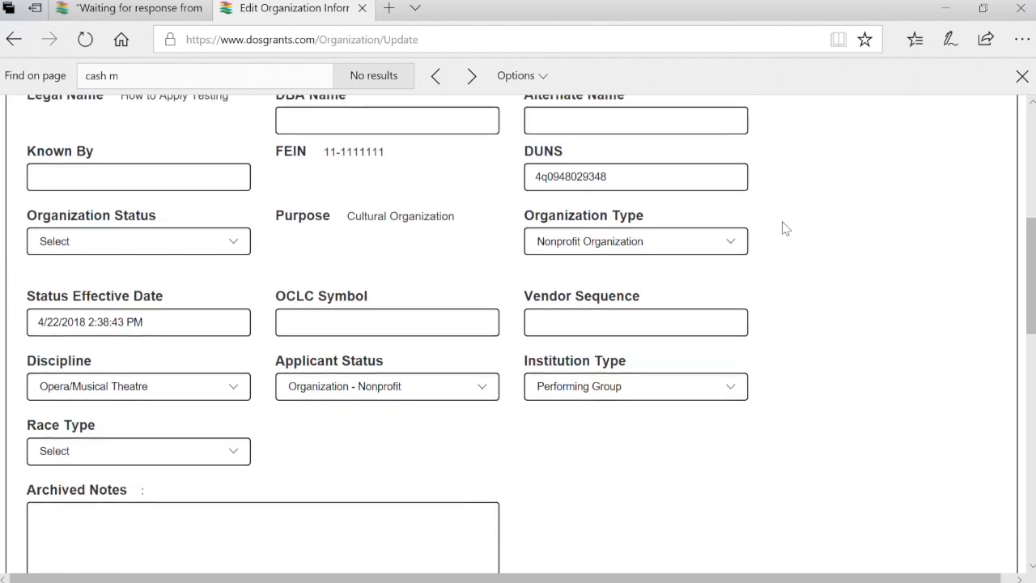
Set Organization Status to Active and save the profile changes again
{"action": "left_click", "coordinate": [218, 241]}
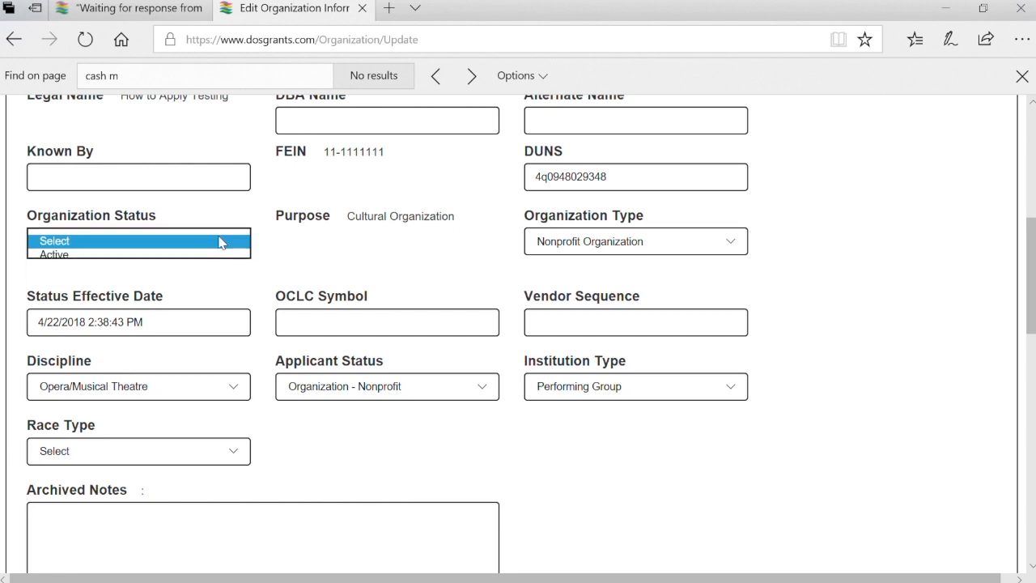
{"action": "left_click", "coordinate": [218, 254]}
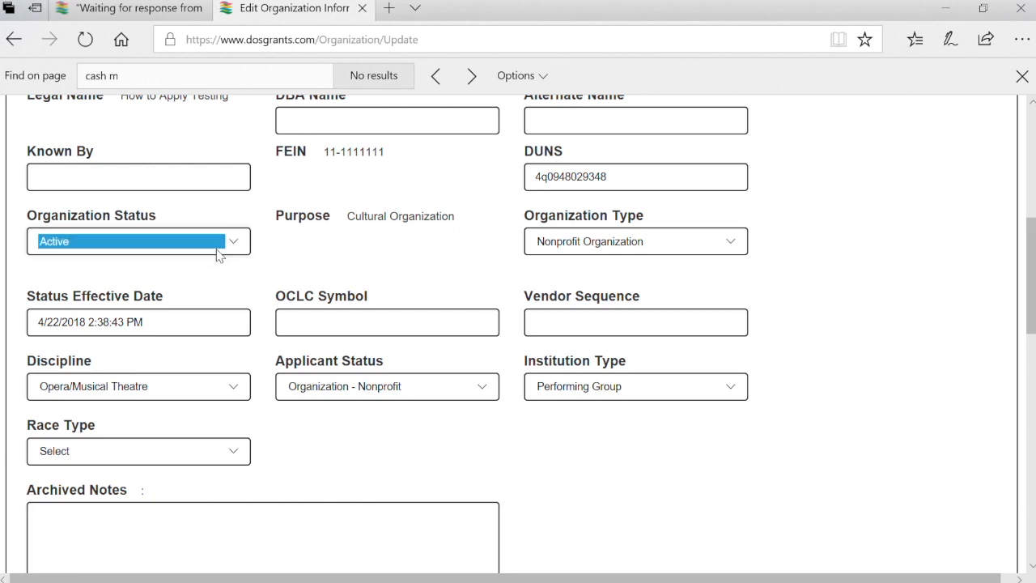
{"action": "left_click", "coordinate": [713, 373]}
{"action": "scroll", "coordinate": [810, 463], "scroll_direction": "down", "scroll_amount": 5}
{"action": "scroll", "coordinate": [810, 462], "scroll_direction": "down", "scroll_amount": 3}
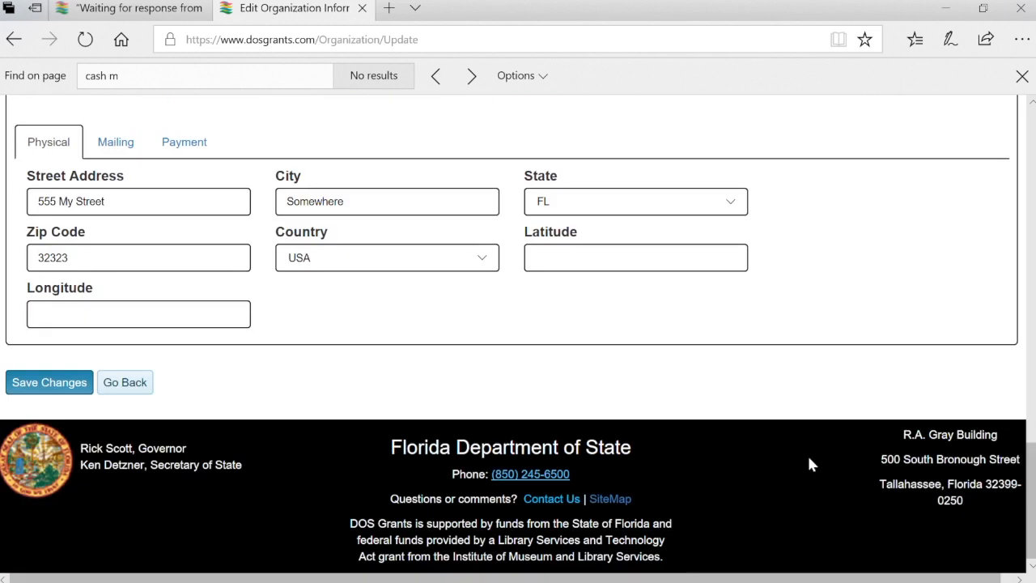
{"action": "left_click", "coordinate": [73, 385]}
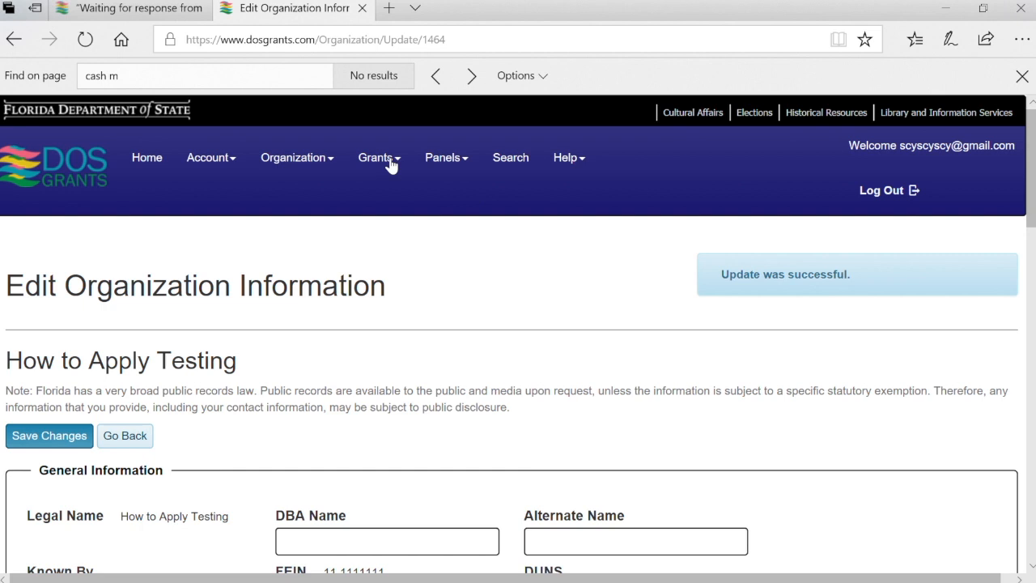
Review the empty My Organization Requests list, then log out of DOS Grants
{"action": "left_click", "coordinate": [329, 162]}
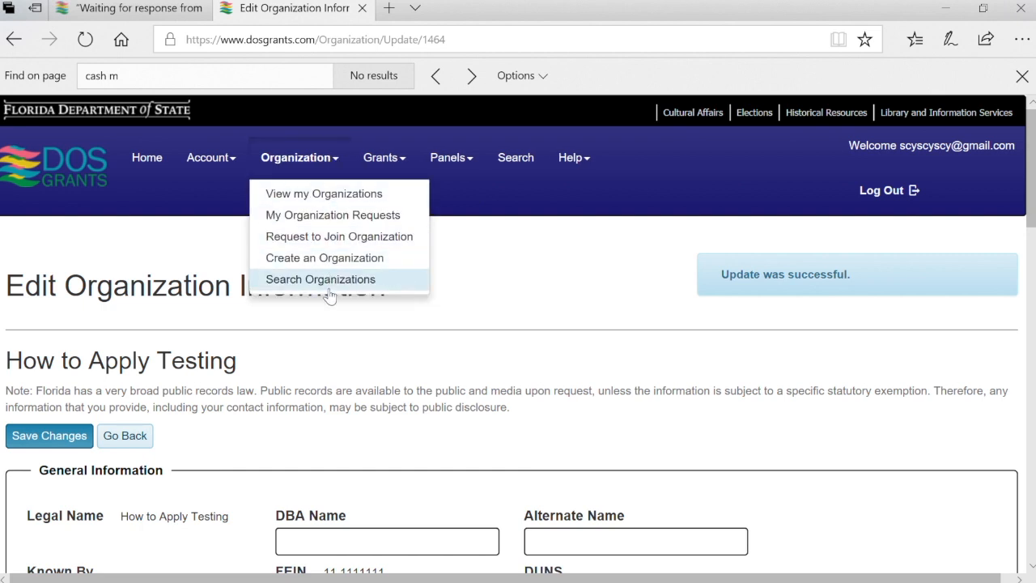
{"action": "left_click", "coordinate": [359, 219]}
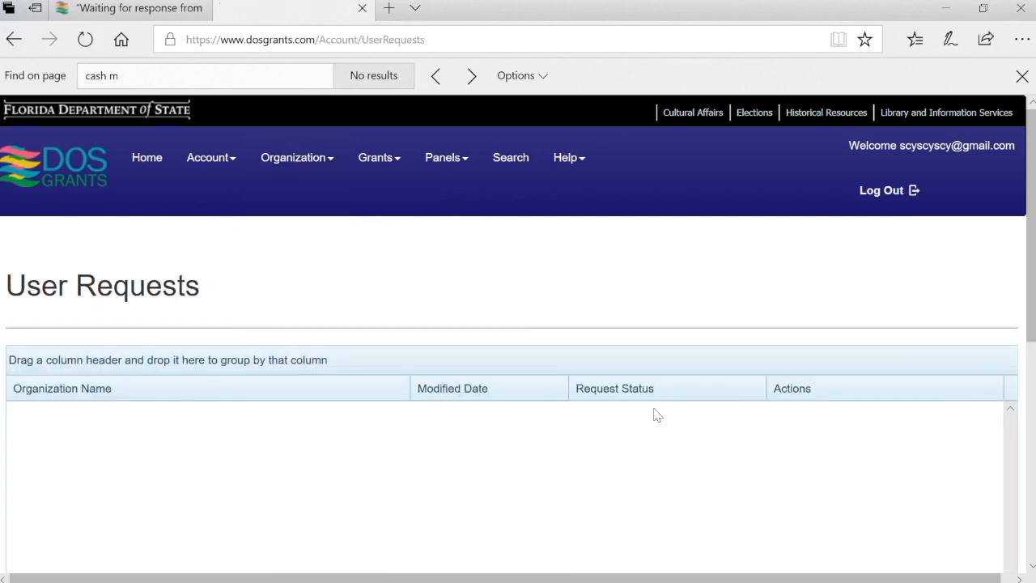
{"action": "scroll", "coordinate": [757, 467], "scroll_direction": "down", "scroll_amount": 2}
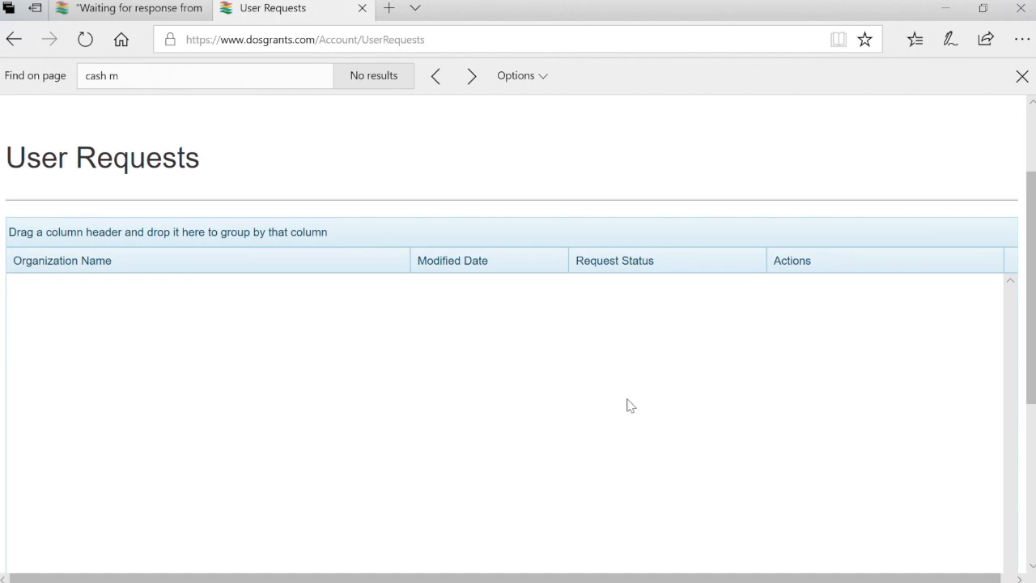
{"action": "scroll", "coordinate": [627, 405], "scroll_direction": "up", "scroll_amount": 2}
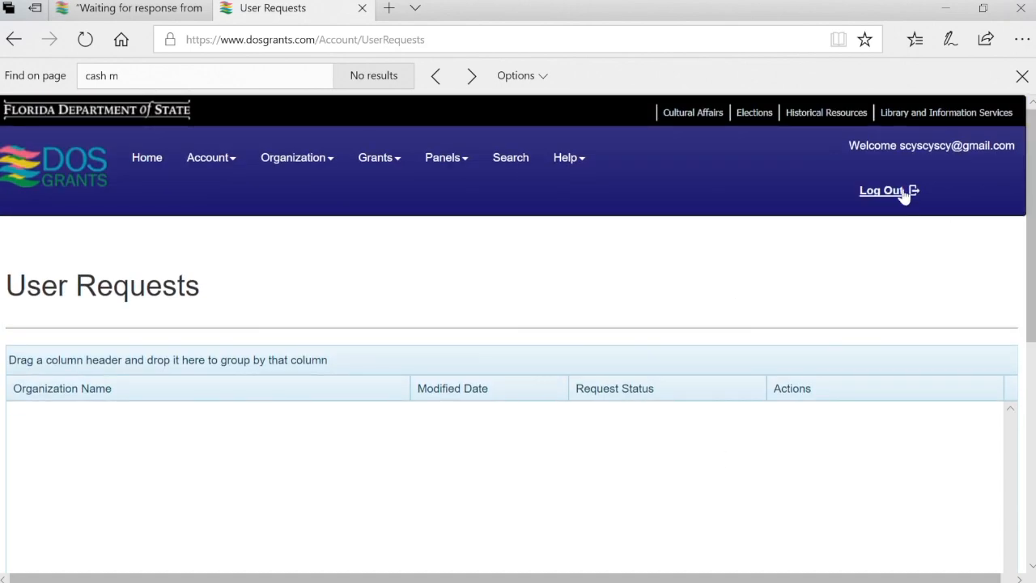
{"action": "left_click", "coordinate": [905, 197]}
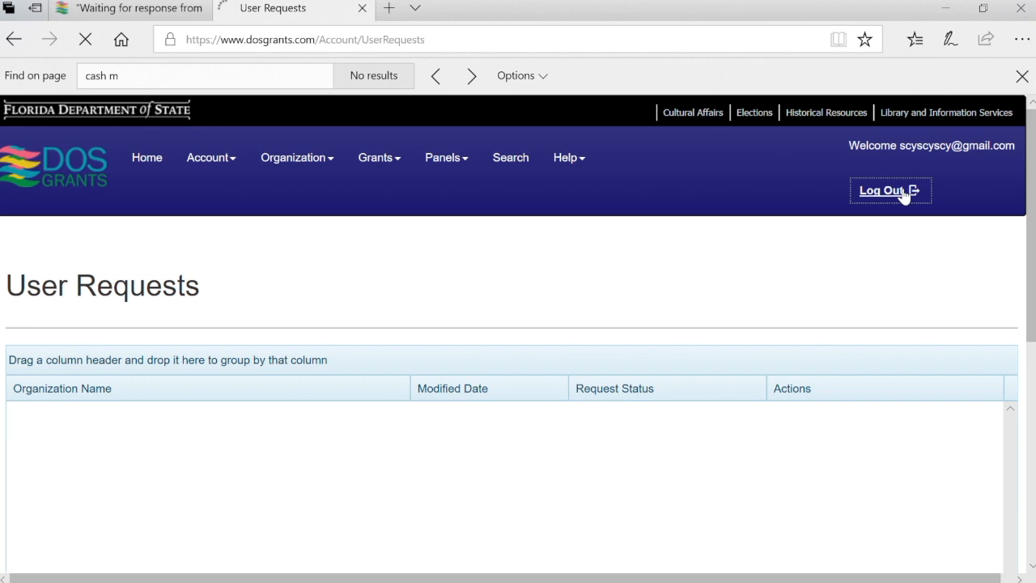